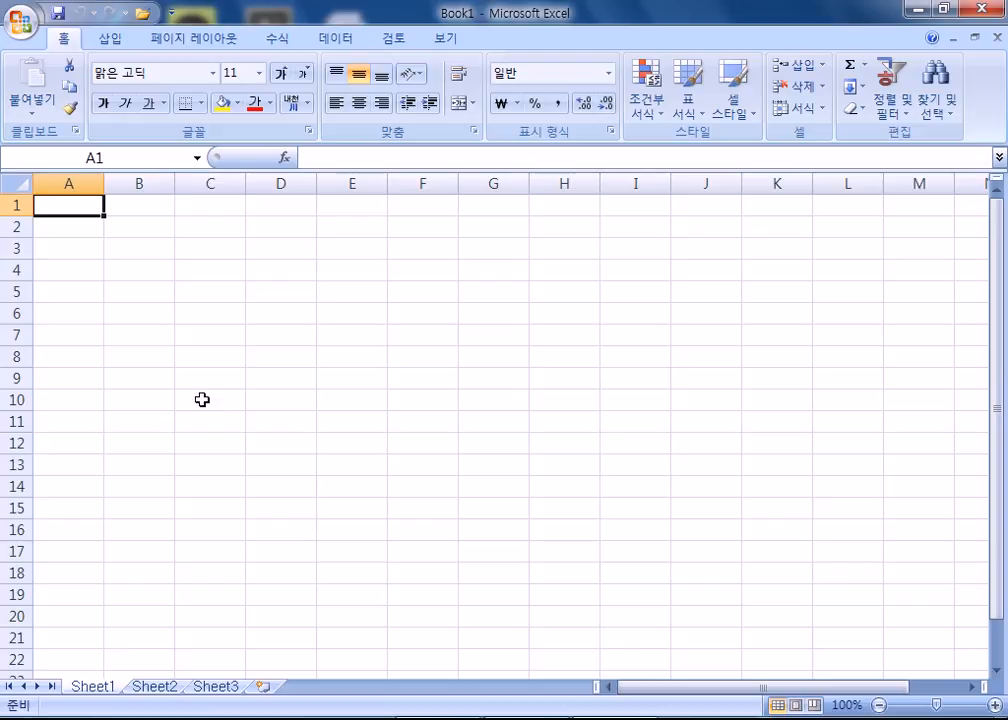
Step: Open the workbook 섹션05문제.xlsm, minimize the ribbon and enlarge the sheet to 145%
left_click(20, 20)
left_click(275, 84)
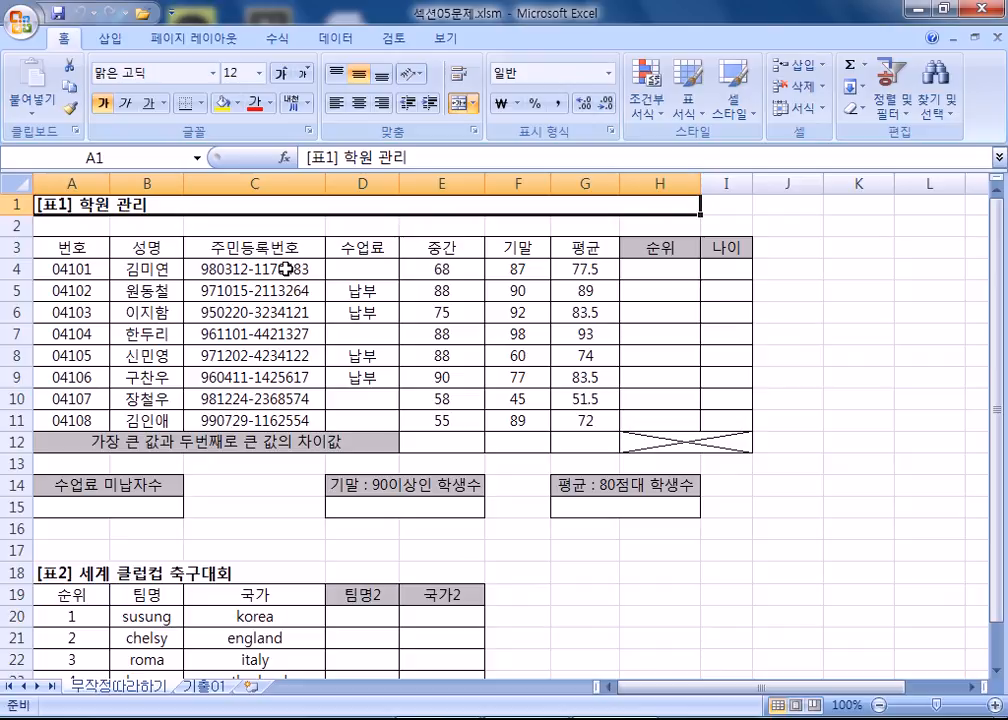
double_click(63, 38)
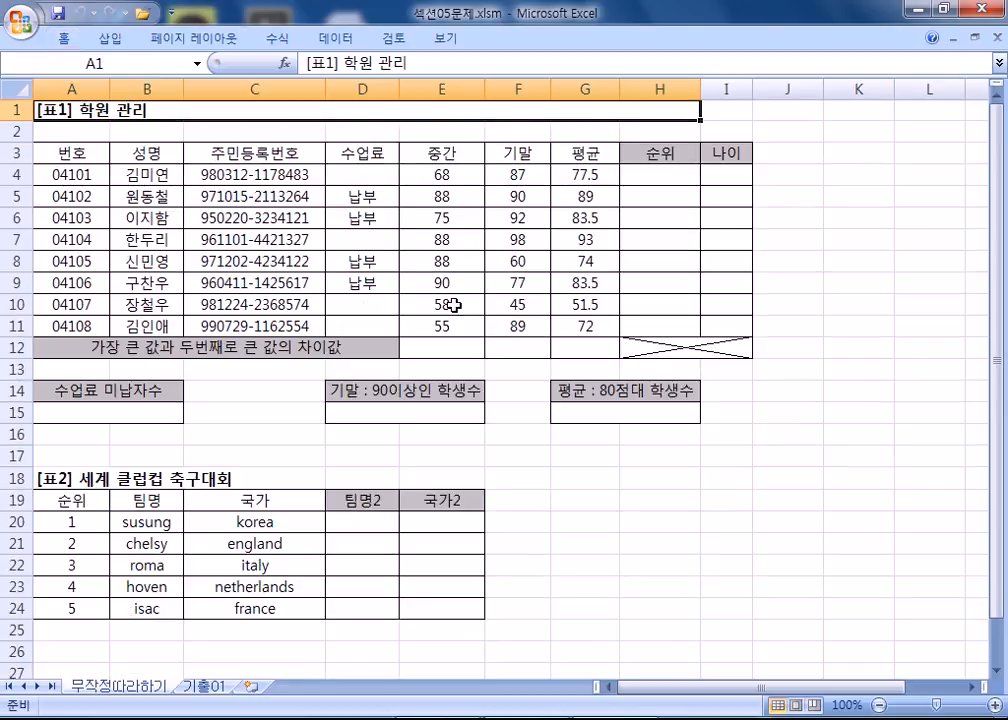
scroll(453, 303, "up", 3, "ctrl")
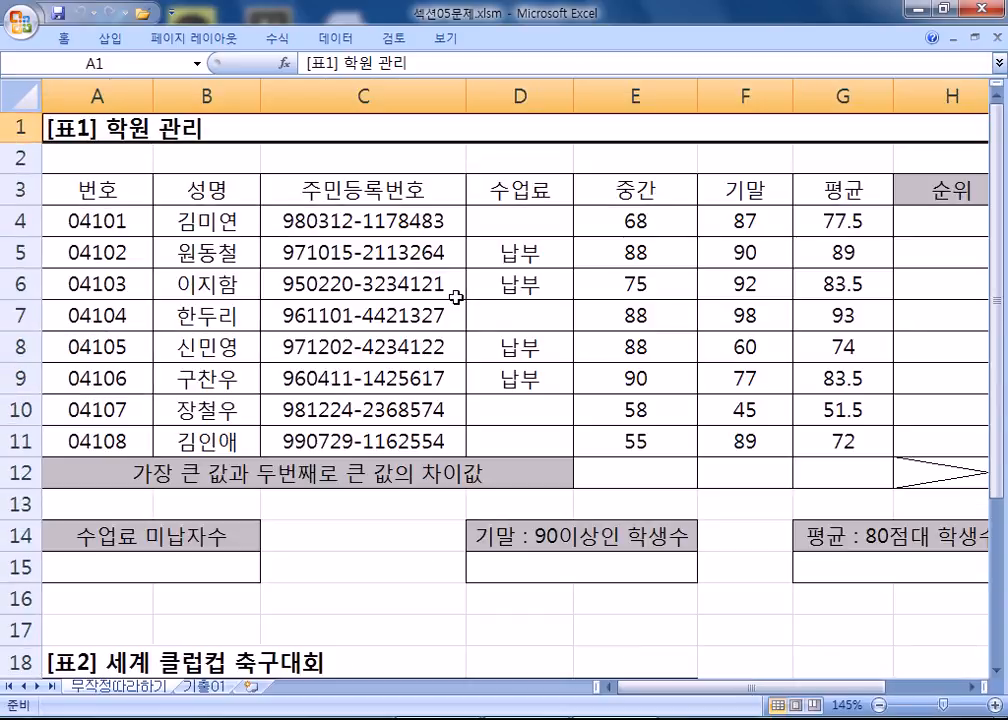
left_click(207, 563)
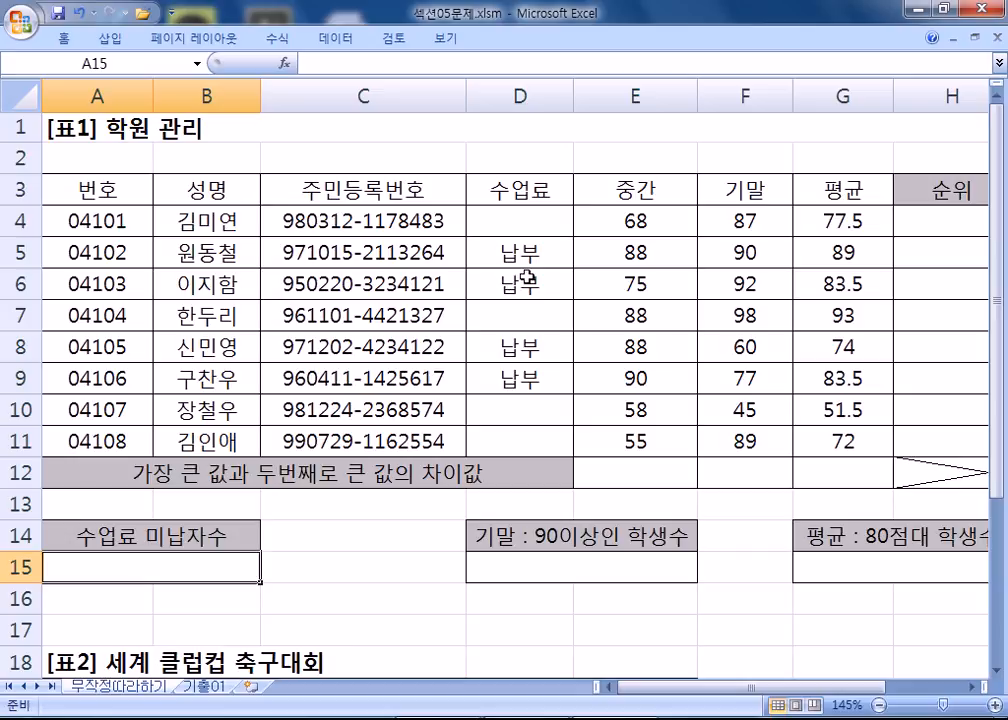
Step: Switch to the Notepad memo and add a dashed separator line with 67쪽 on the line beneath it
key("alt+Tab")
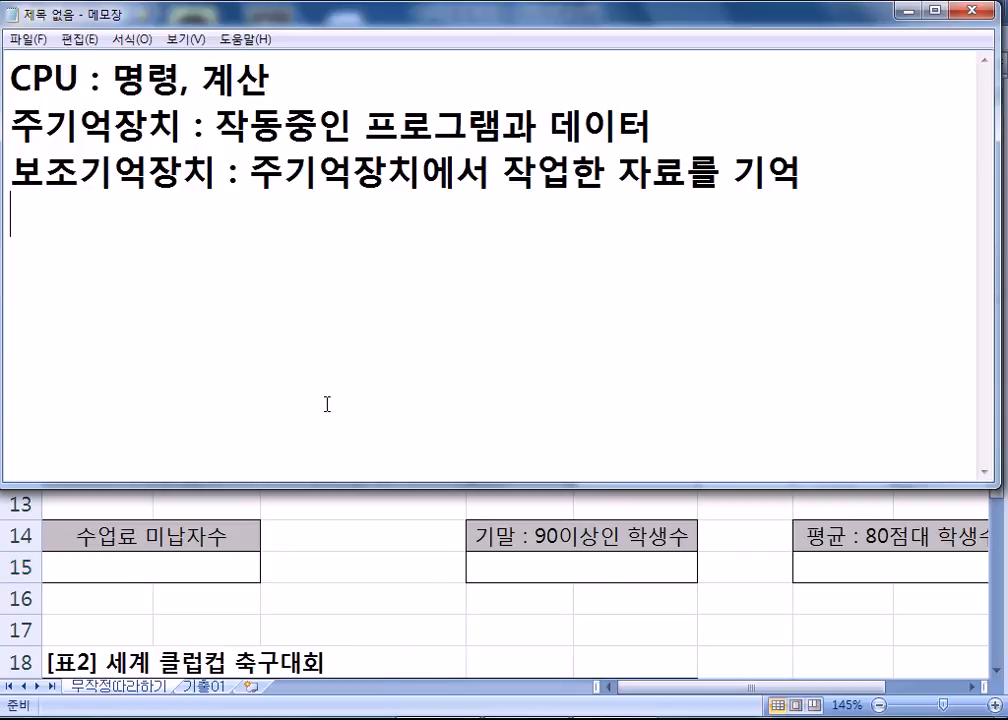
key("ctrl+a")
left_click(11, 250)
type("------------------")
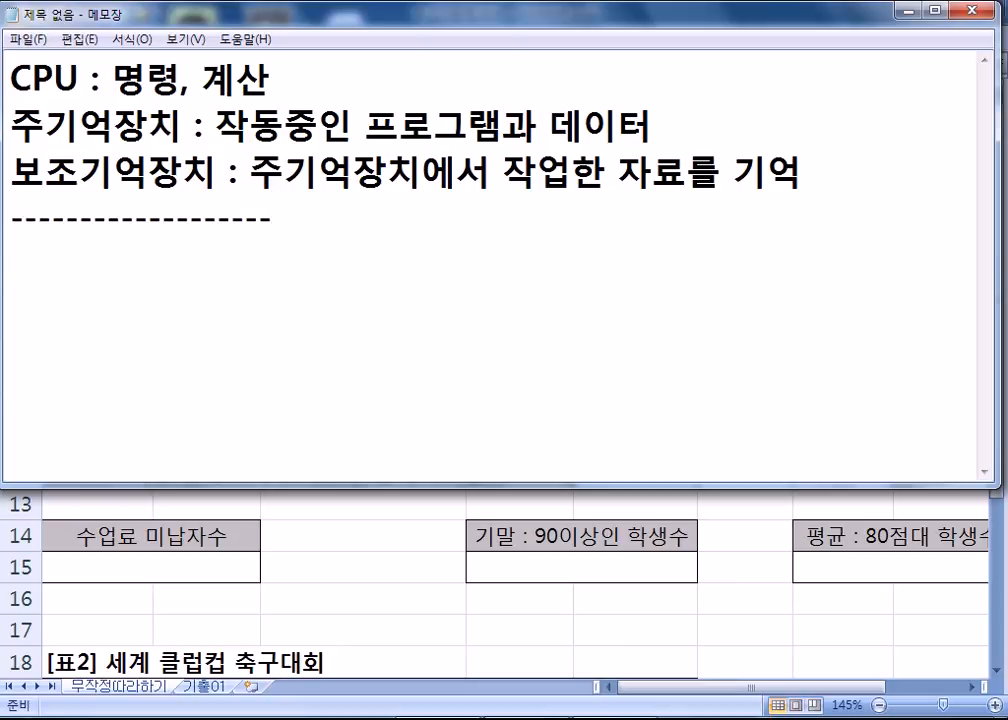
key("Return")
type("67ㅉ")
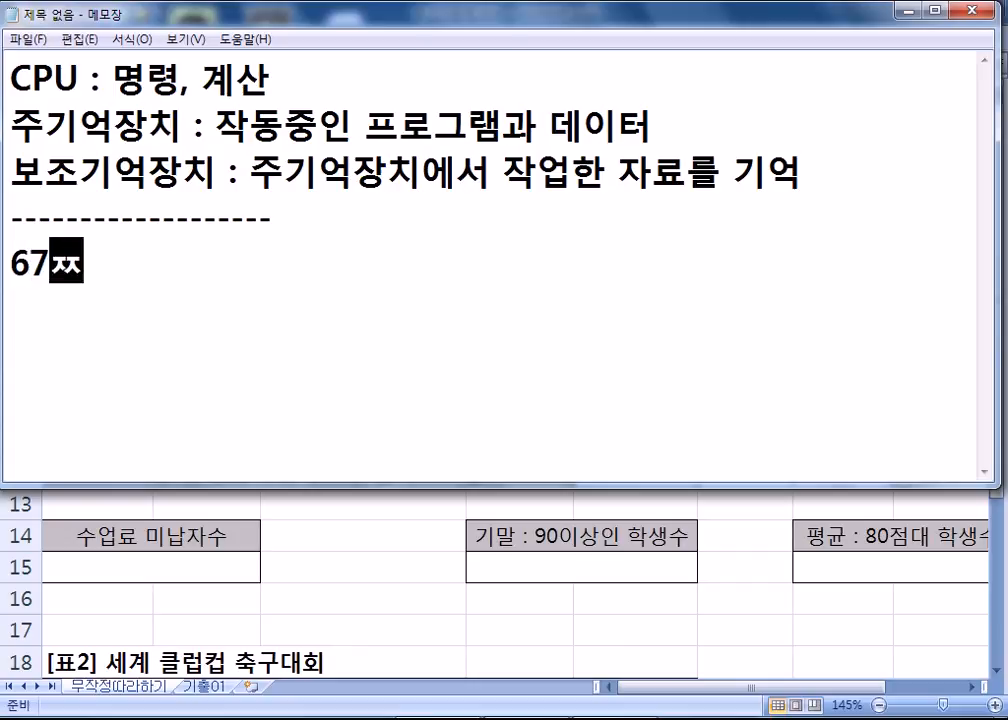
type("ㅉㅗㄱ")
key("Return")
Step: Add the problem heading "4번 문제)" on its own line below 67쪽
type("4번 ")
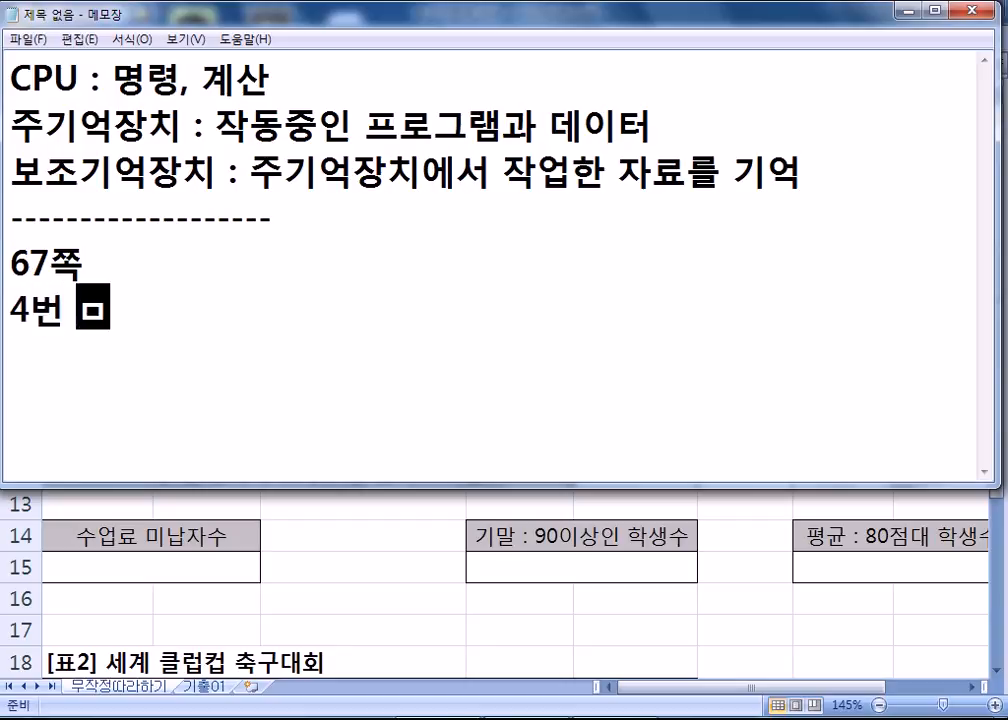
type("문재")
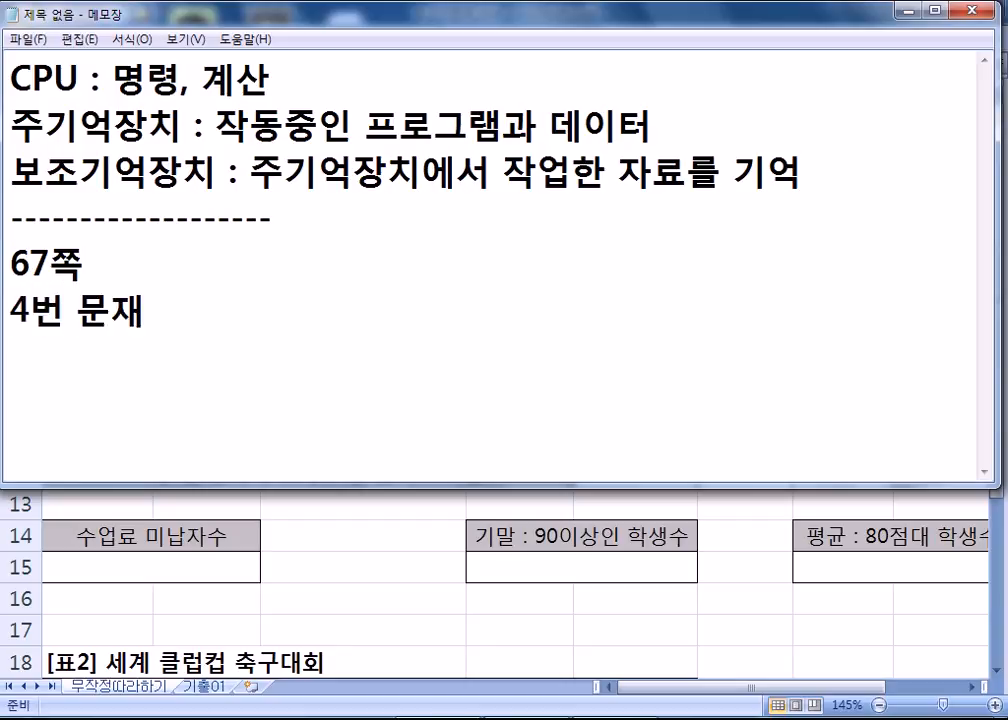
key("BackSpace")
type("ㅔ)")
key("Return")
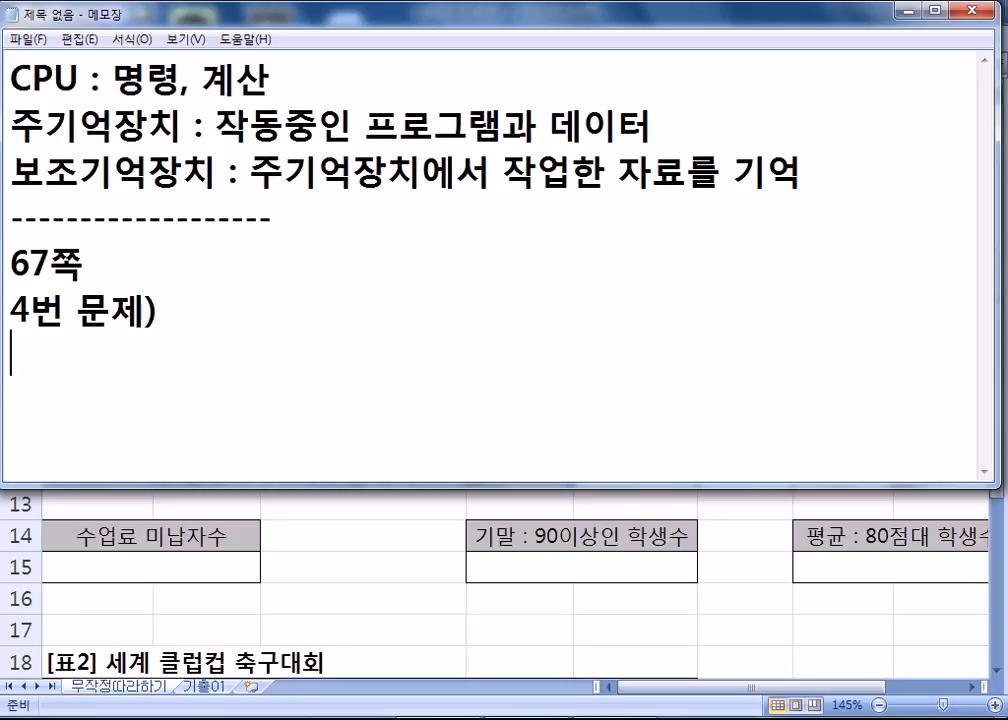
type("수업")
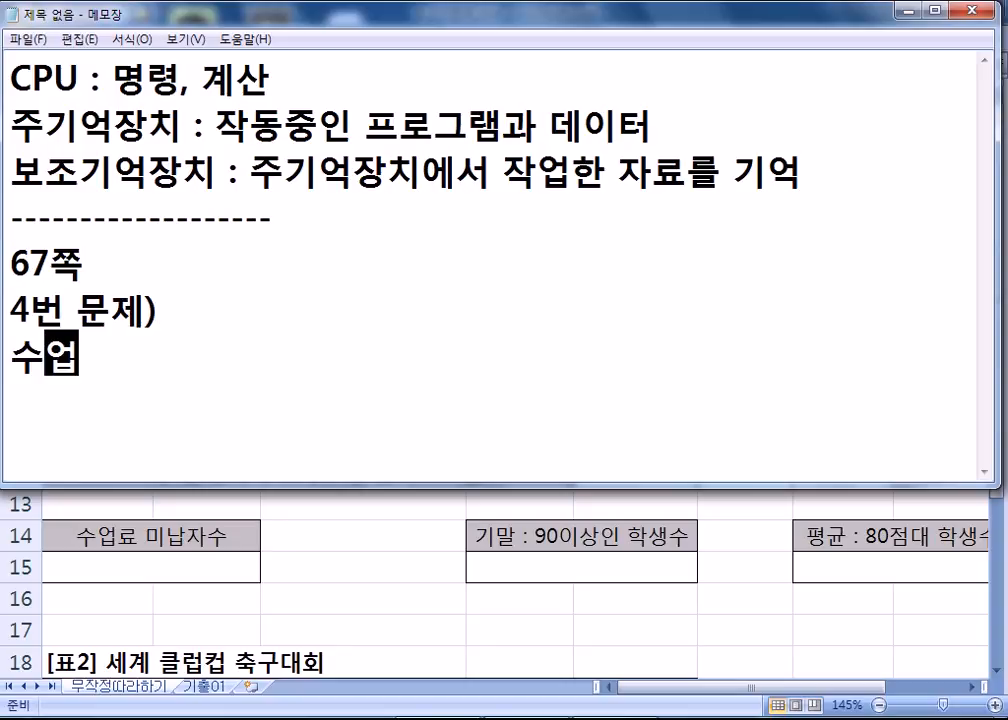
key("BackSpace")
key("BackSpace")
key("BackSpace")
key("BackSpace")
type("대ㄱ")
key("BackSpace")
key("BackSpace")
key("BackSpace")
Step: Write the task "미납자수를 확인" below the problem heading, add several blank lines and return directly beneath the task
type("미납자수를 ")
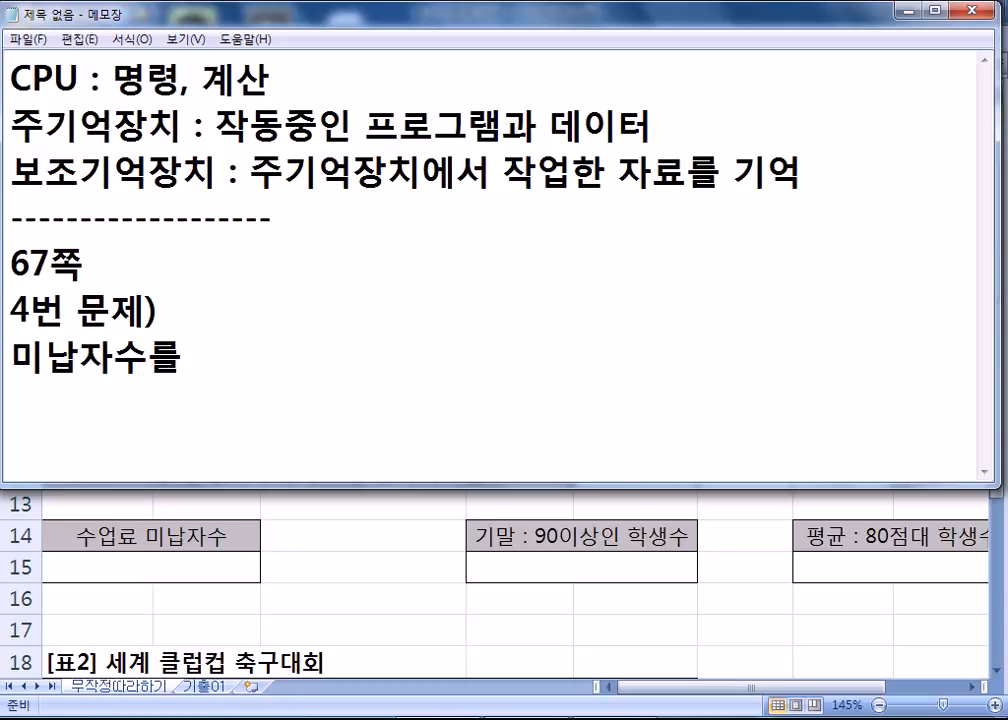
type("확인")
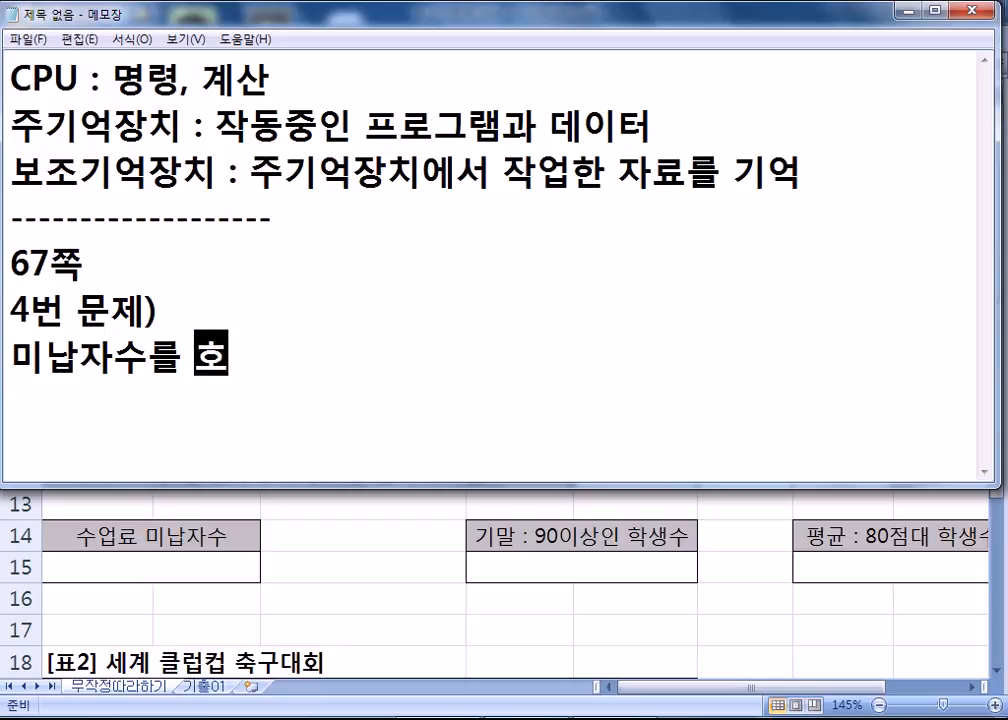
key("Return")
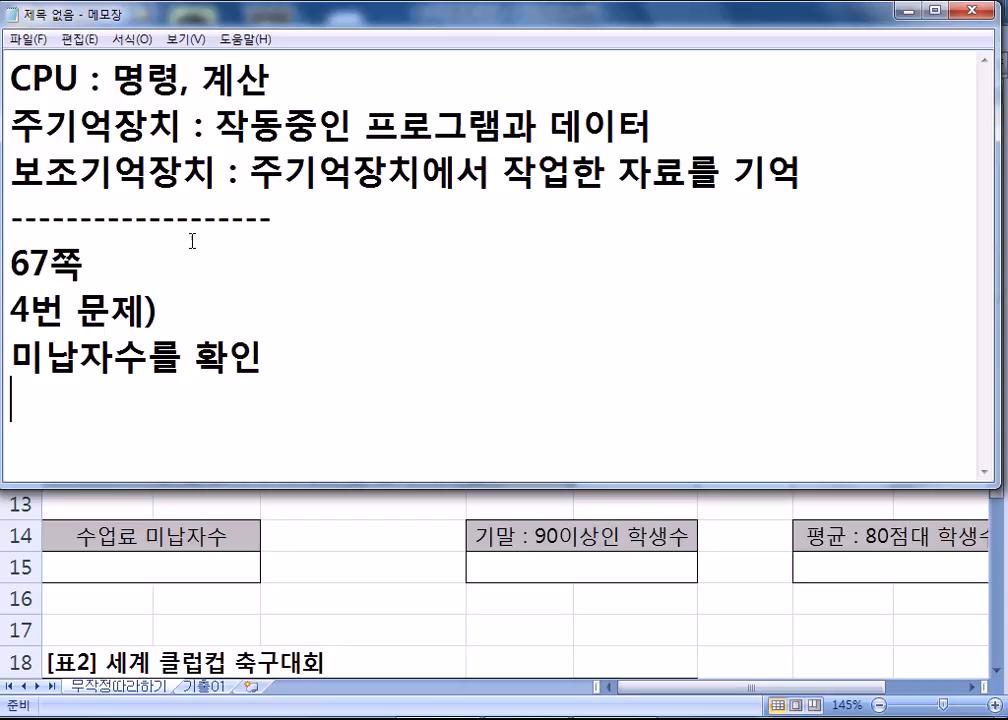
key("Return")
key("Return")
key("Return")
key("Return")
key("Return")
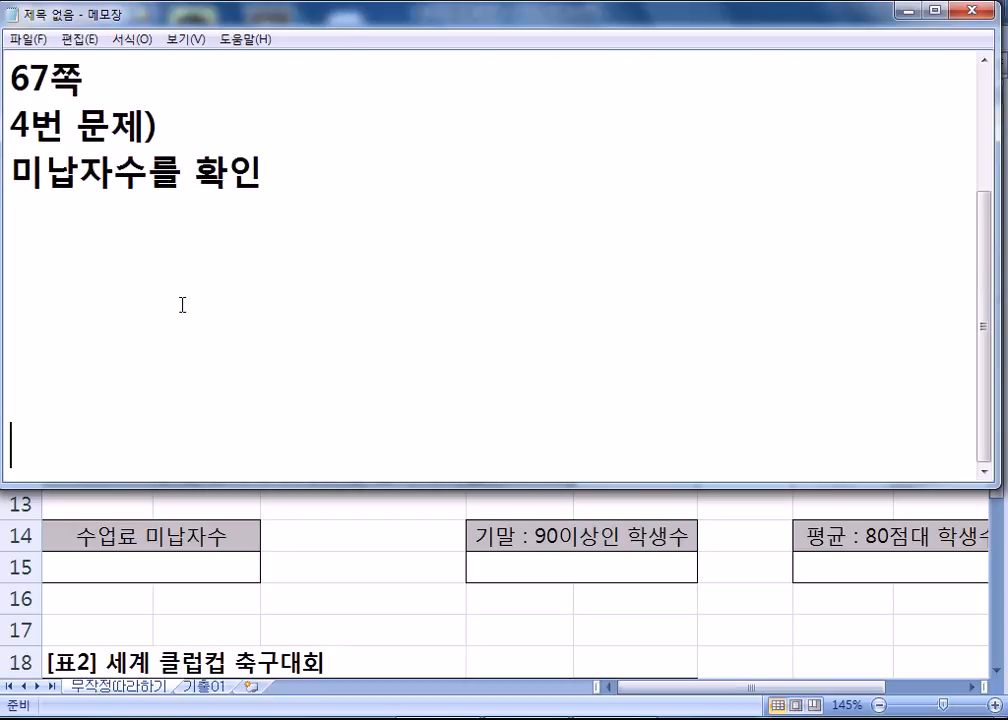
left_click(40, 218)
Step: Switch to the Excel workbook and examine which cells of the 수업료 column (D4:D11) contain 납부 and which are blank
left_click(210, 564)
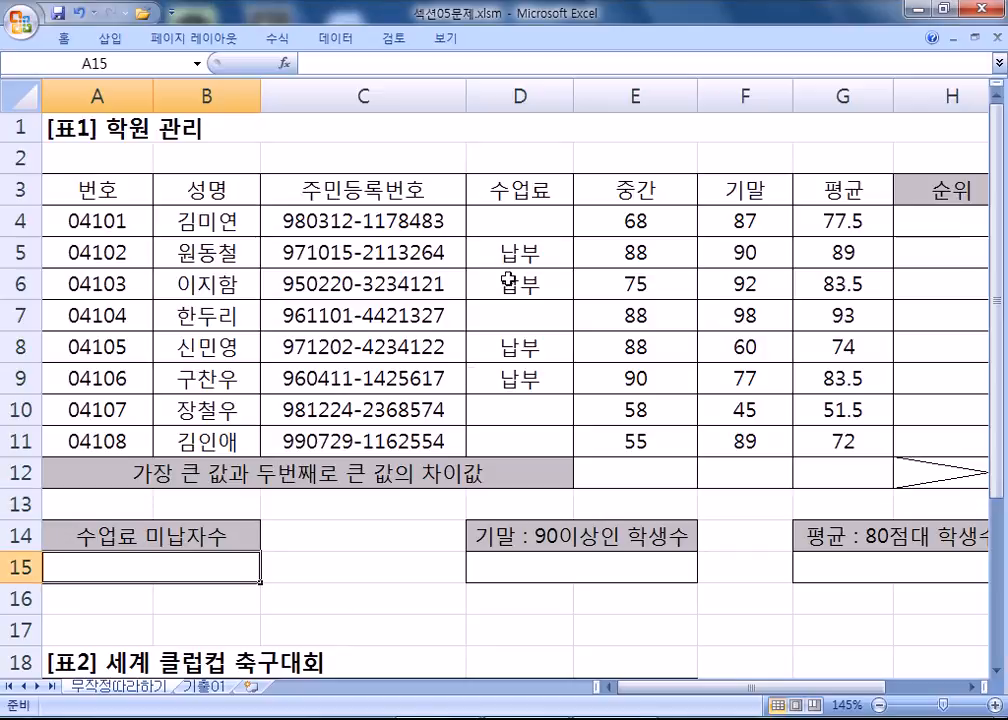
left_click_drag(522, 252, 522, 284)
left_click(520, 374)
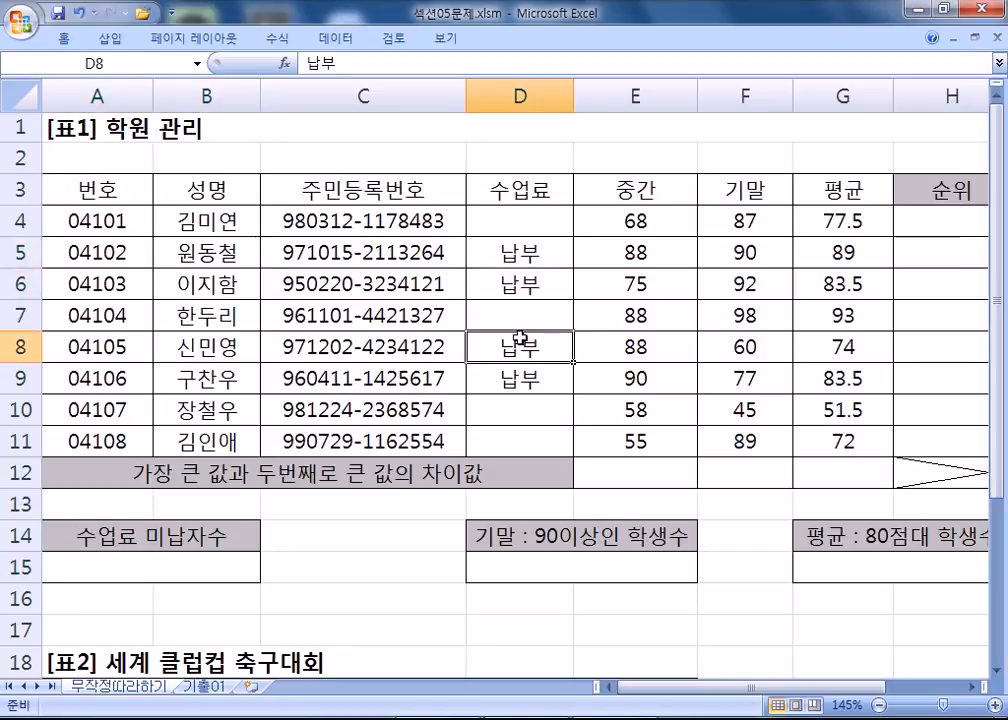
left_click(520, 222)
left_click(516, 310)
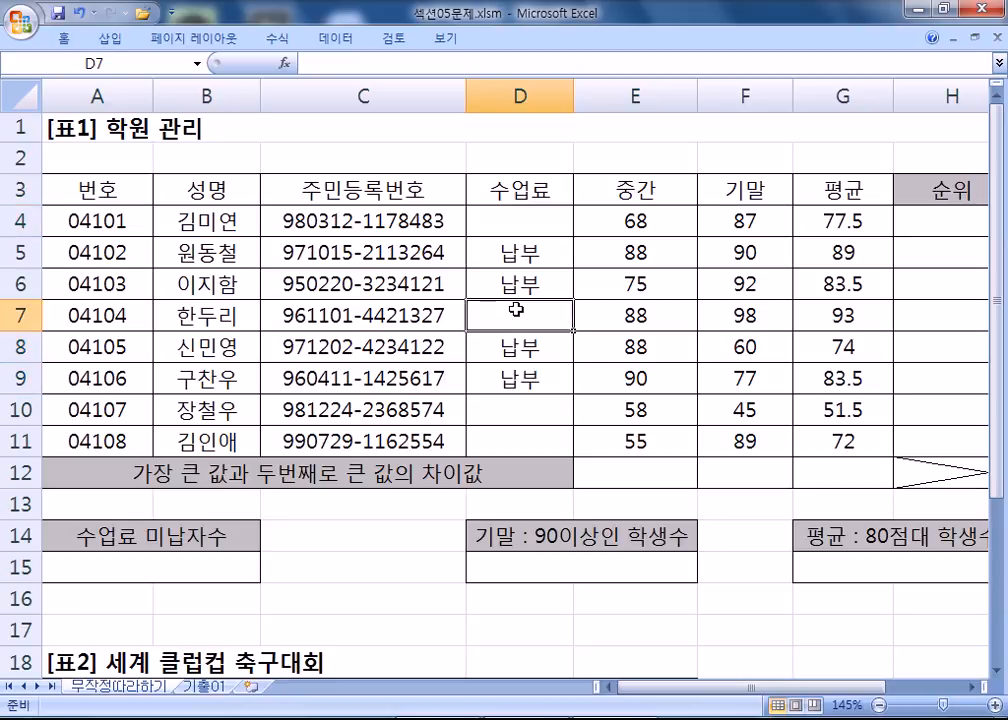
left_click(511, 410)
left_click(509, 441)
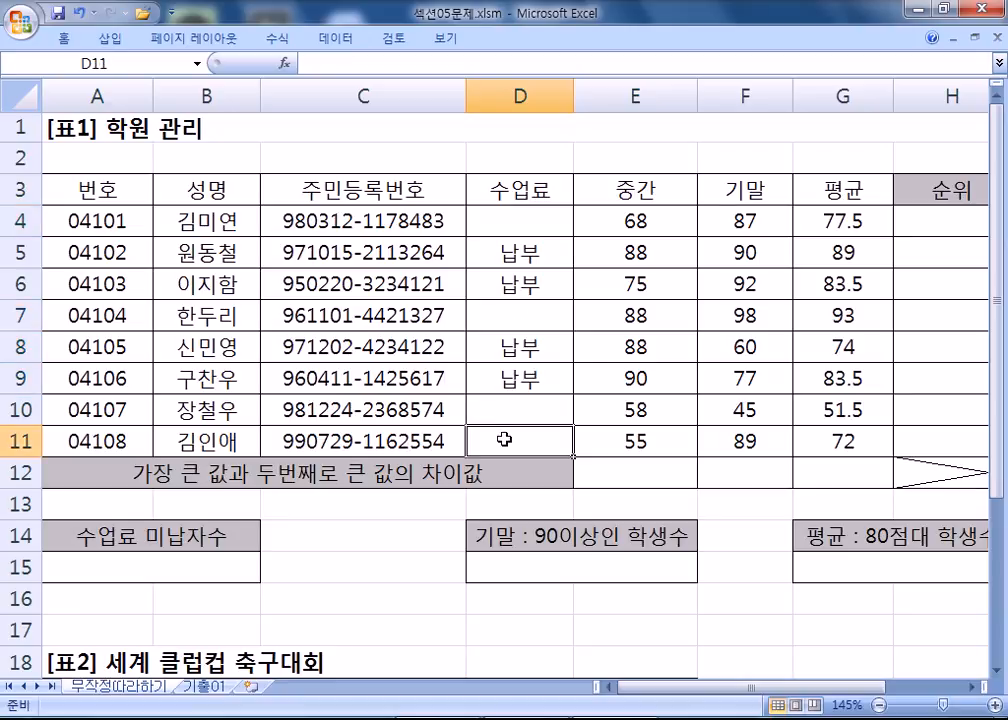
left_click(522, 219)
left_click(495, 313)
left_click(490, 412)
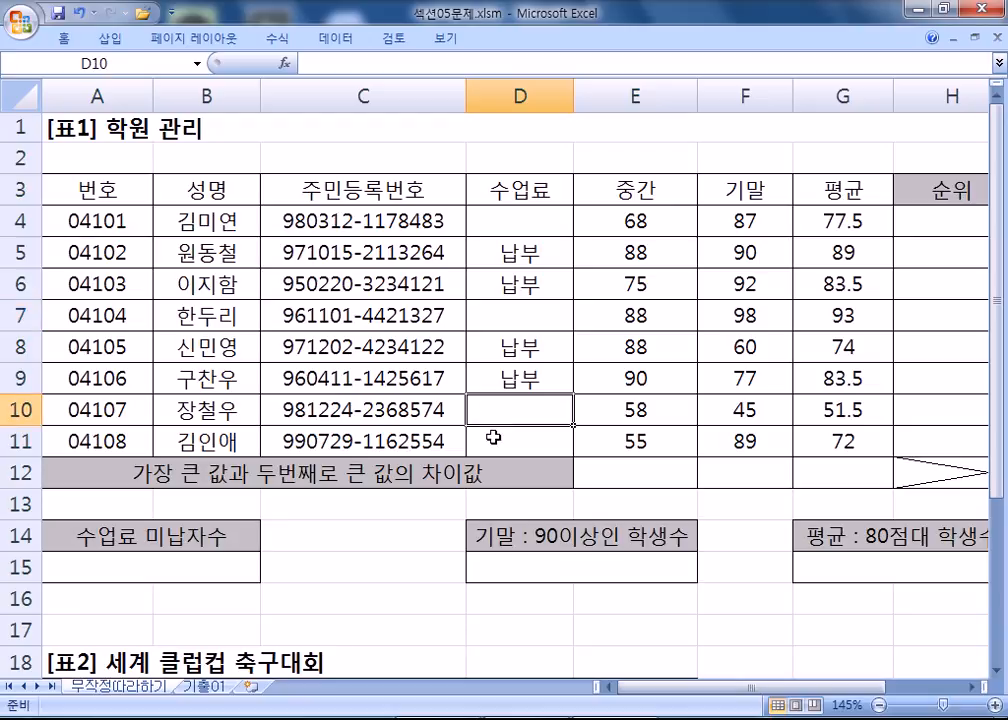
left_click(493, 437)
left_click(513, 213)
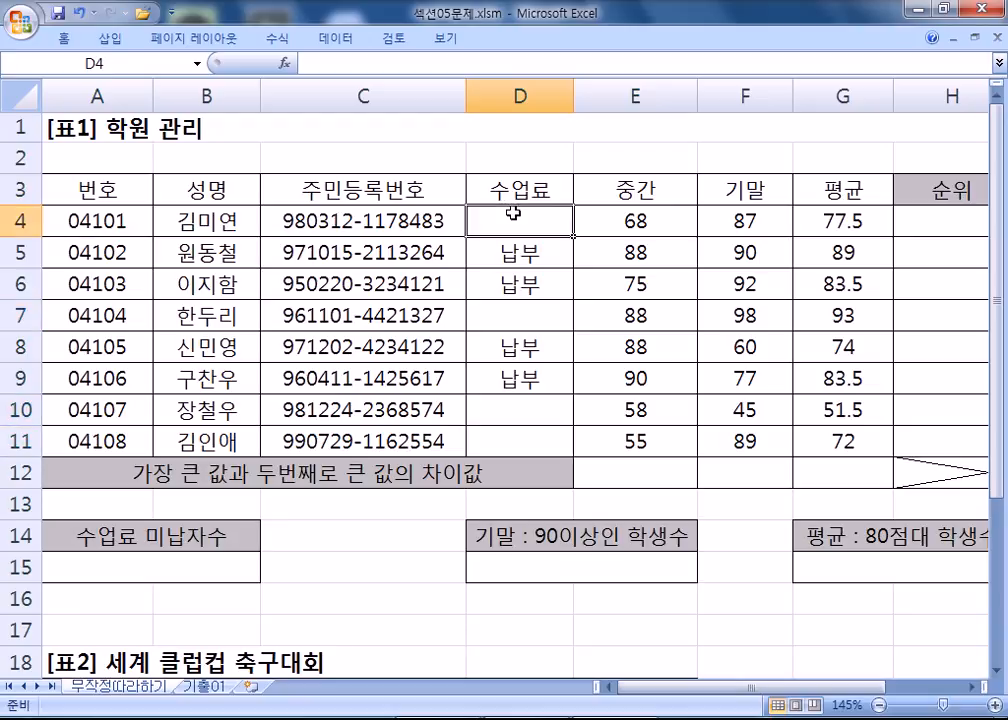
Step: Switch to the Notepad memo and add the condition line "조건 : 빈칸이 미납" below the task
key("alt+Tab")
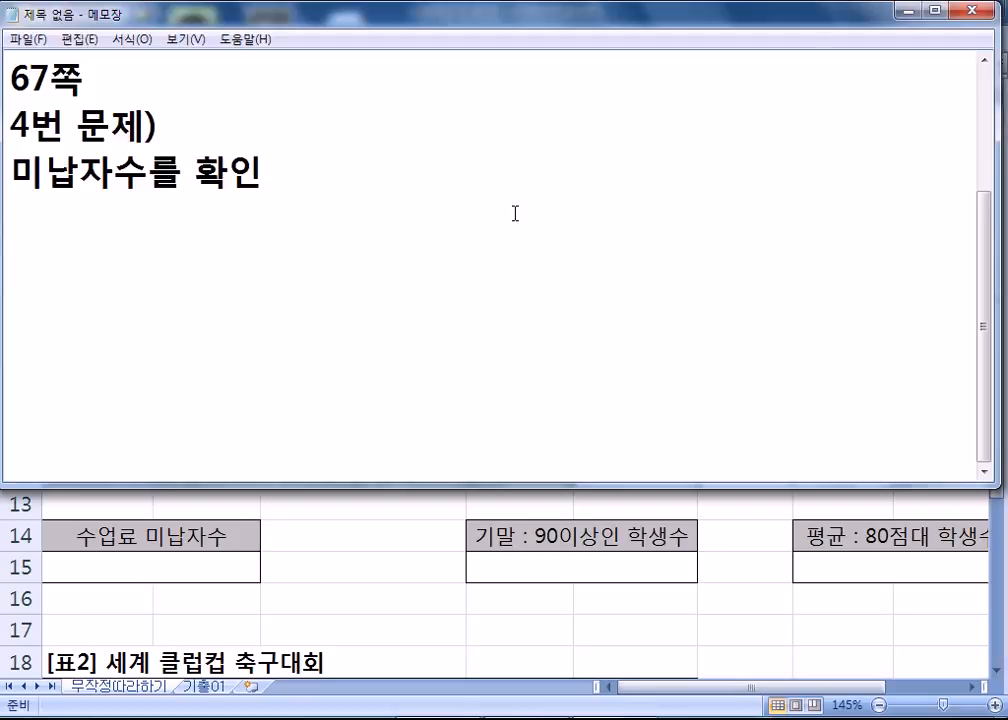
type("조거 ㄴ")
key("BackSpace")
key("BackSpace")
key("BackSpace")
type("거ㄴ : 빈ㅋ")
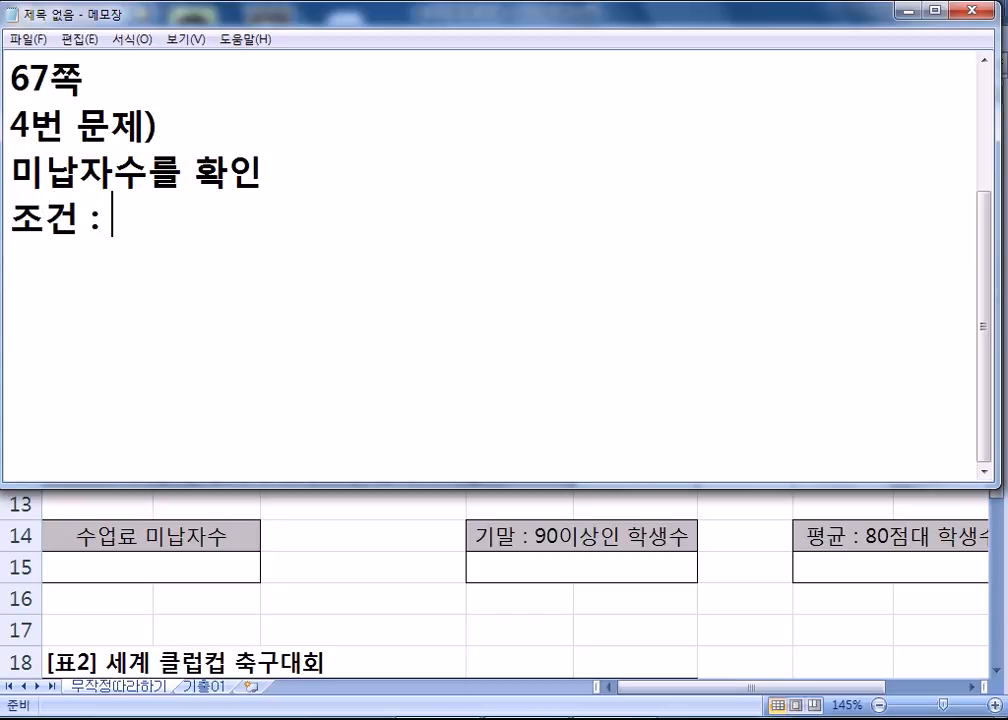
type("ㅏㄴ이 ㄴ")
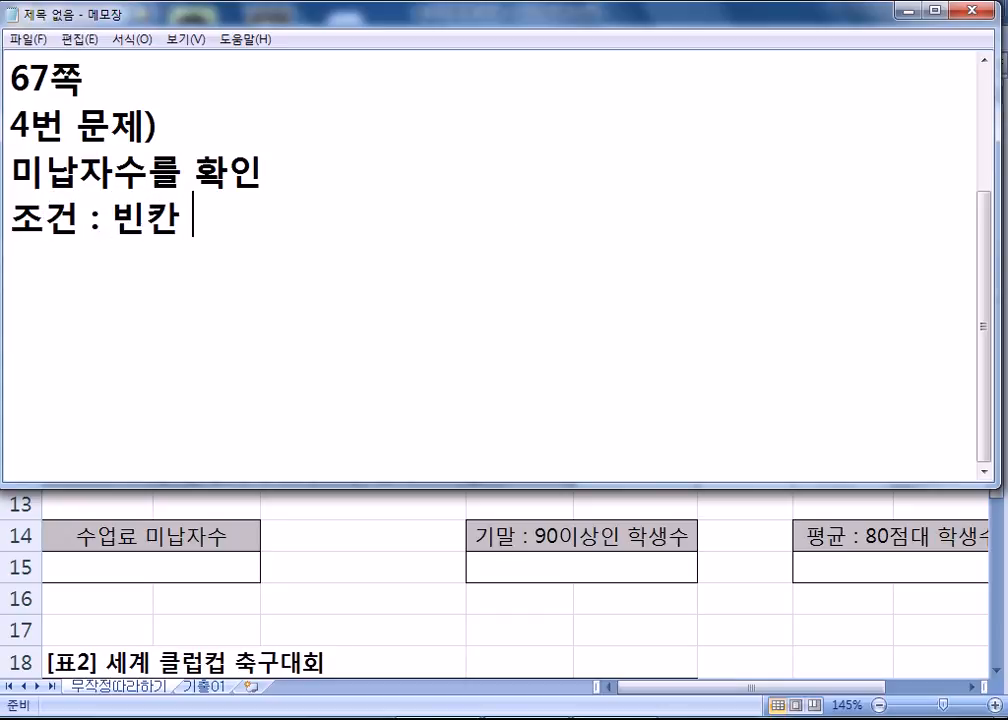
key("BackSpace")
type("미납")
key("Return")
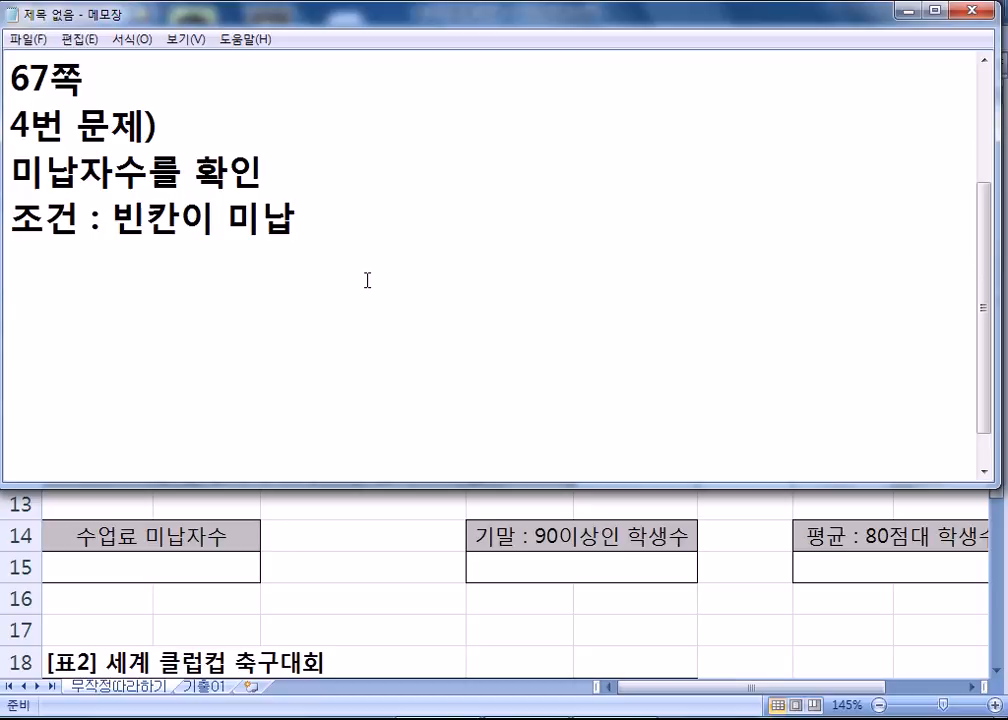
Step: Add the function note "COUNT : 숫자만의 수" below the condition line
type("CO")
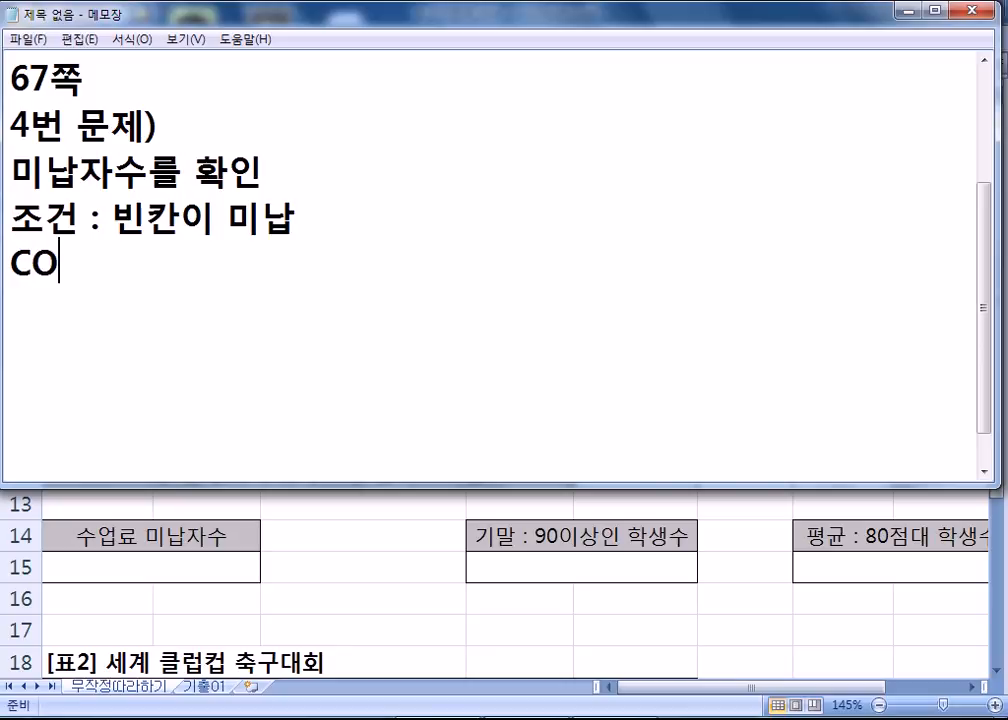
type("UNT : TNT")
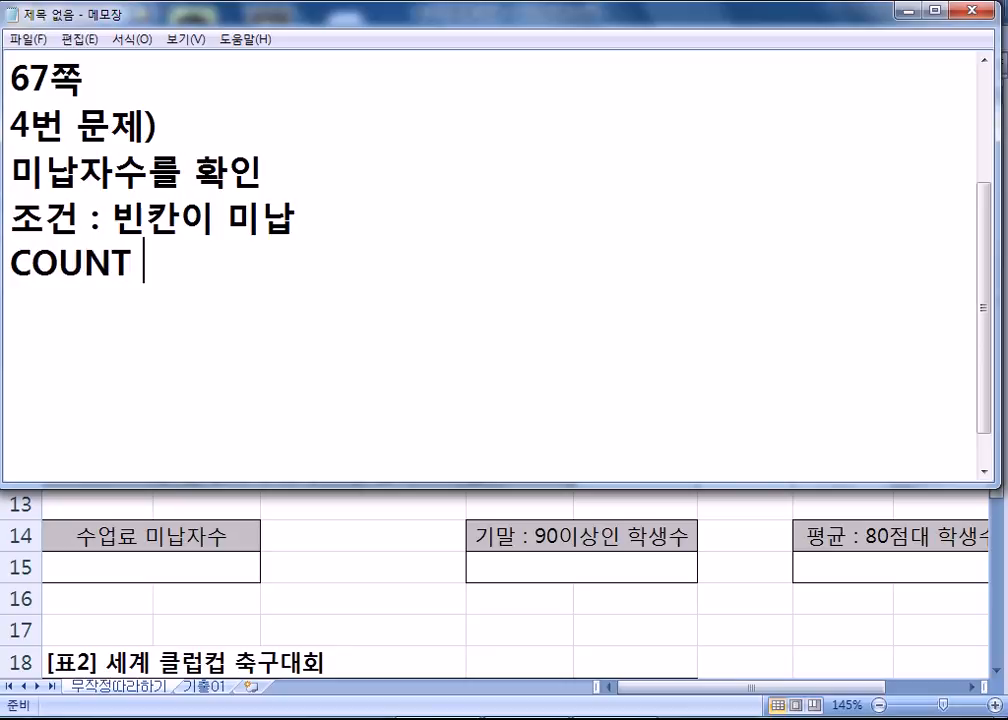
key("BackSpace")
key("BackSpace")
key("BackSpace")
type("숫자만의 수")
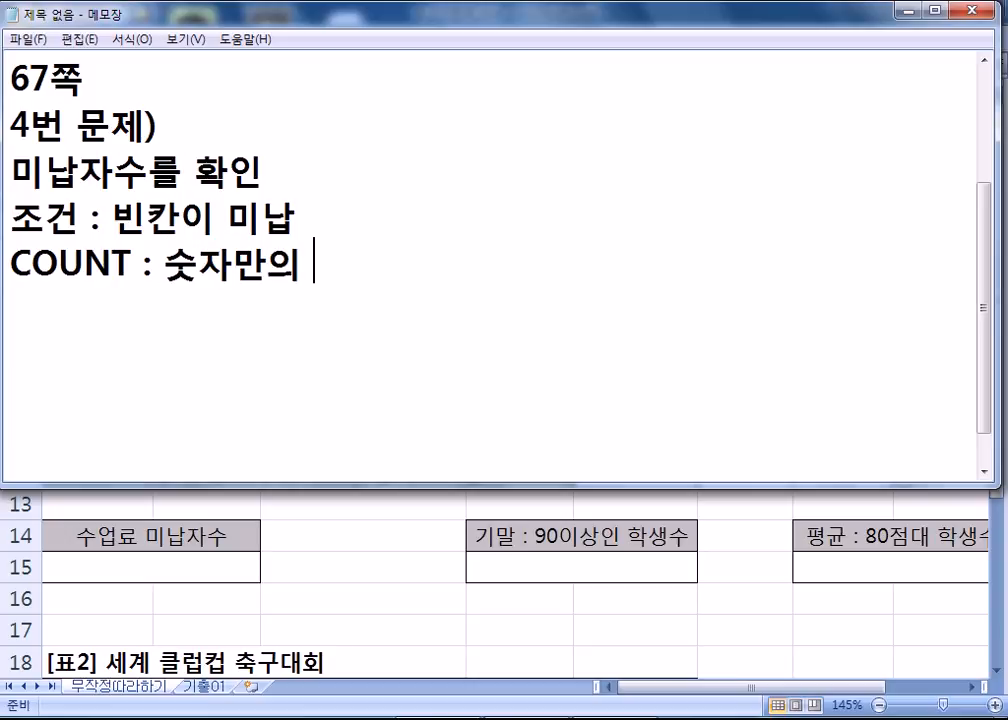
key("Return")
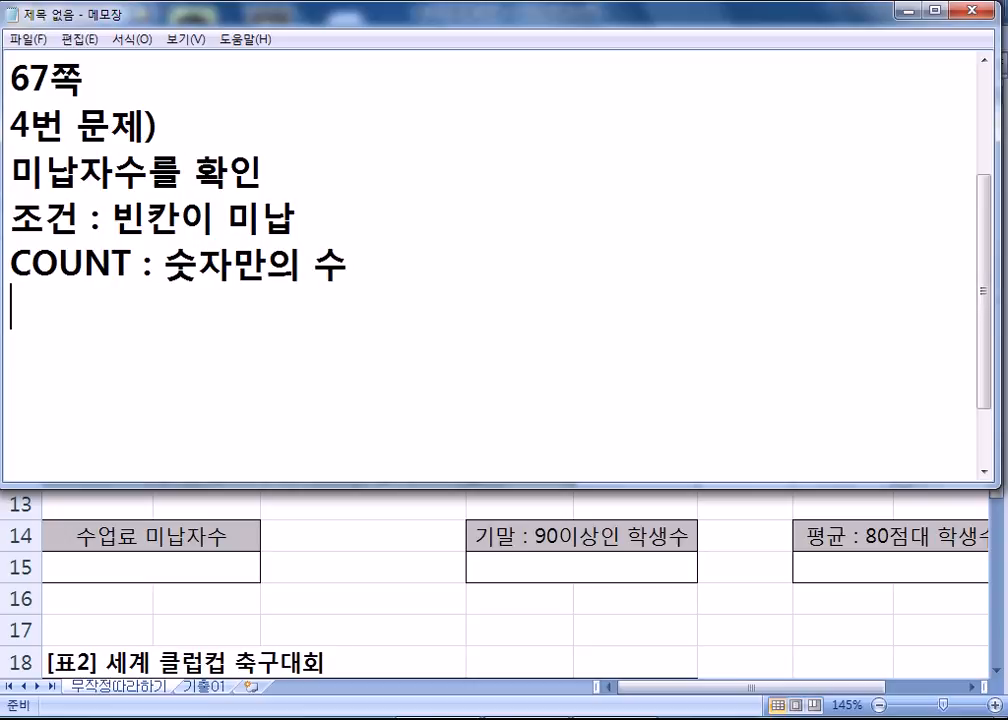
Step: Add the function note "COUNTA : 숫자, 글자... 등등 빈칸이 아니면" below the COUNT note
type("COUNT")
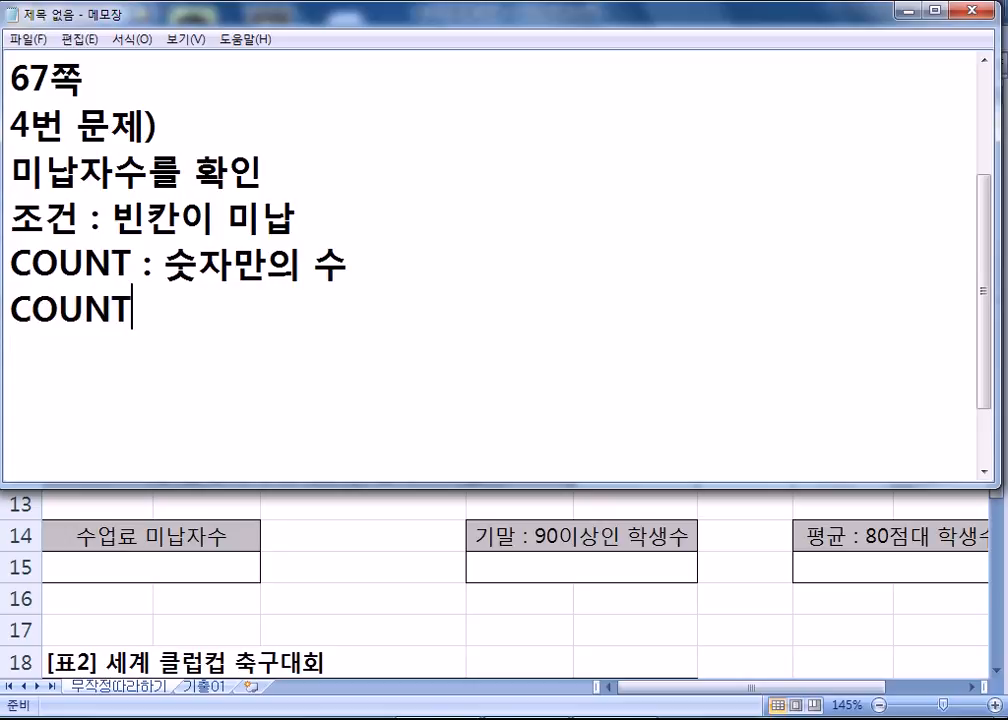
type("A : 숫")
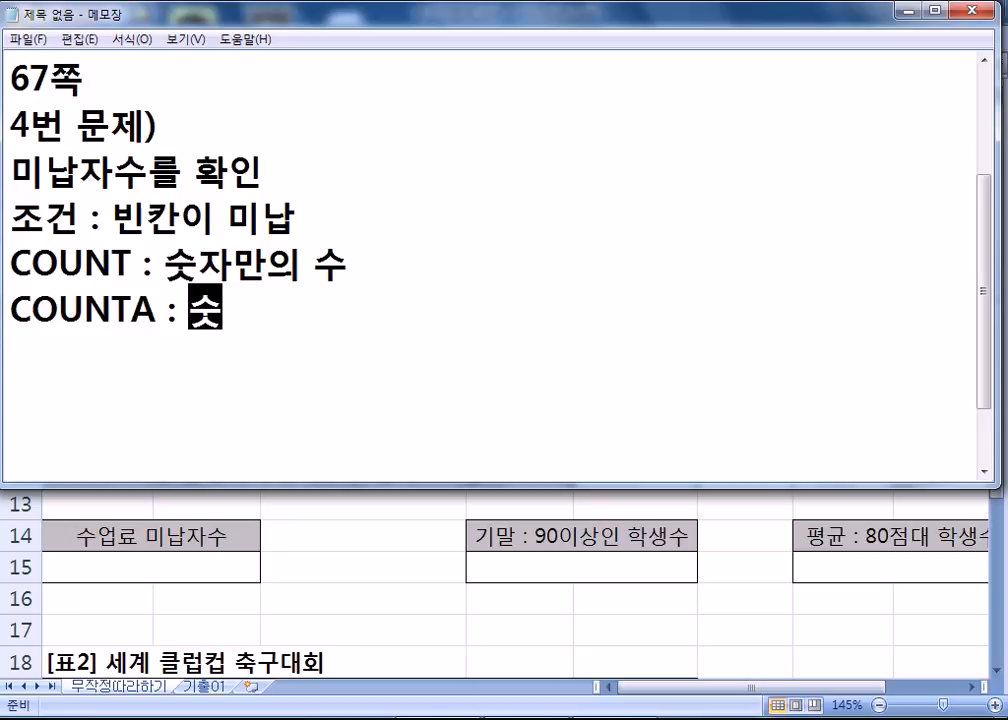
type("자, ㄱ글자..")
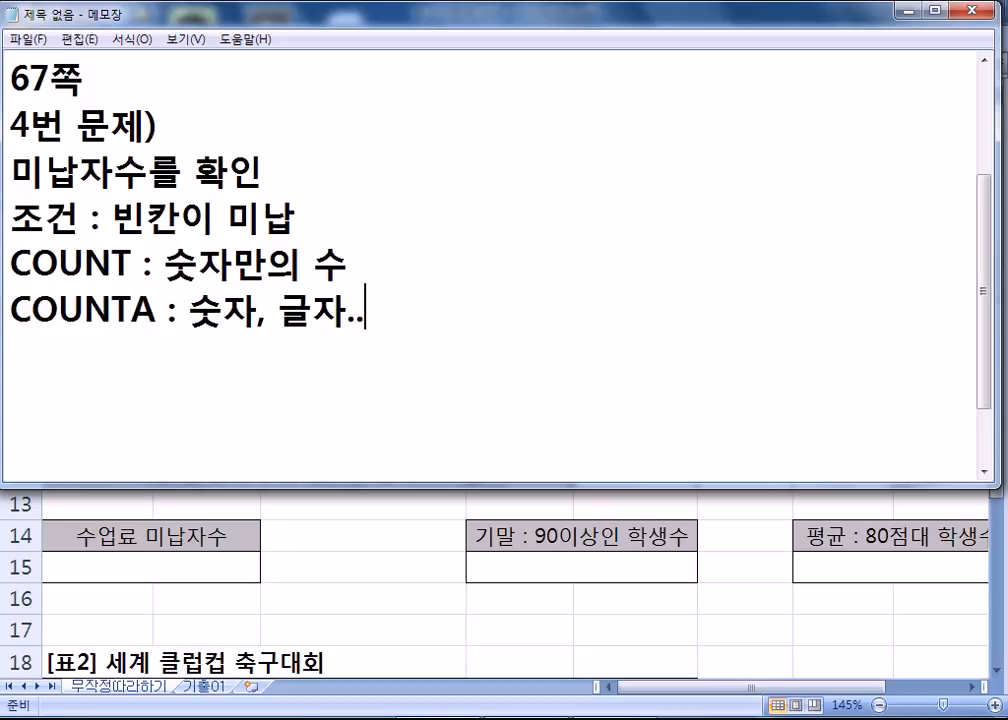
type(". 등등 ")
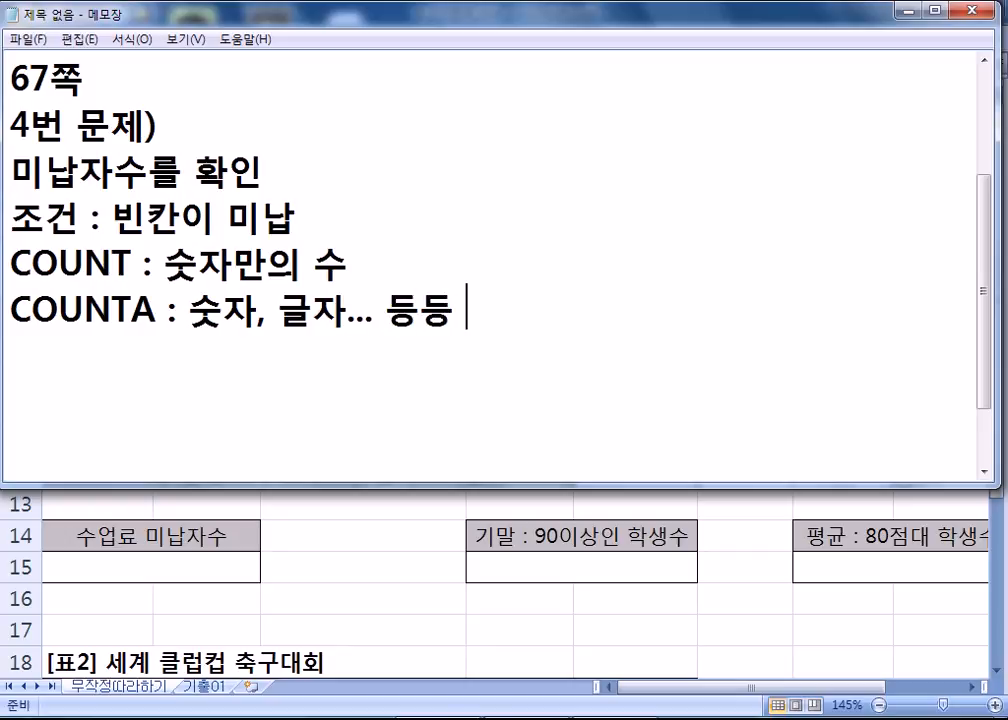
type("빈ㅋ칸이 아니면")
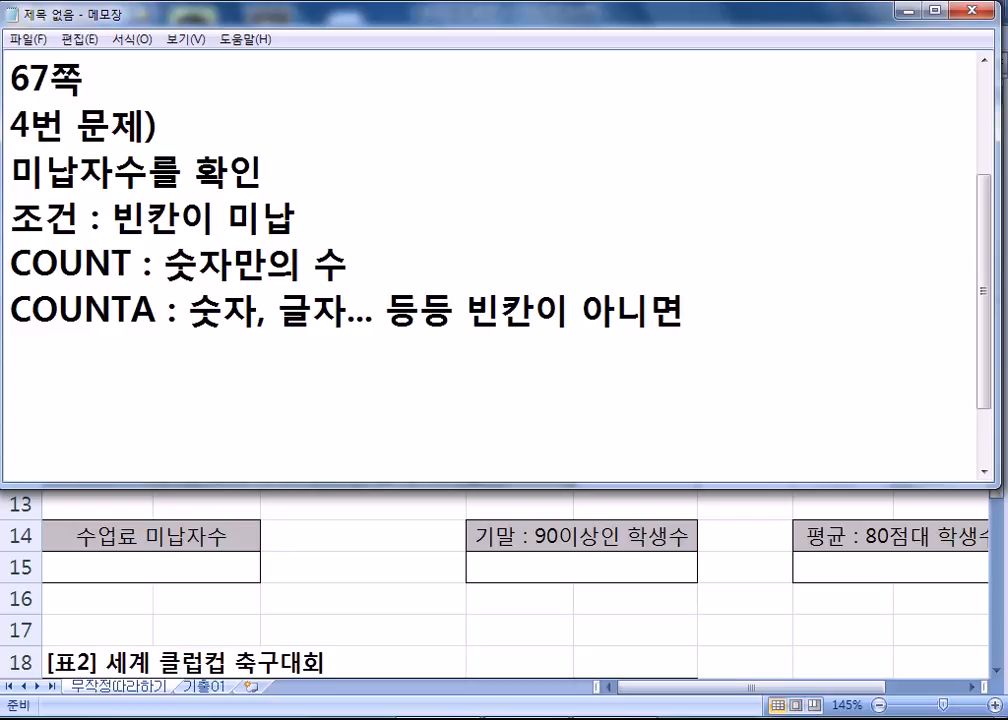
key("BackSpace")
Step: Add the function note "COUNTBLANK : 빈칸만" below the COUNTA note in the memo
key("Return")
type("COUNTB")
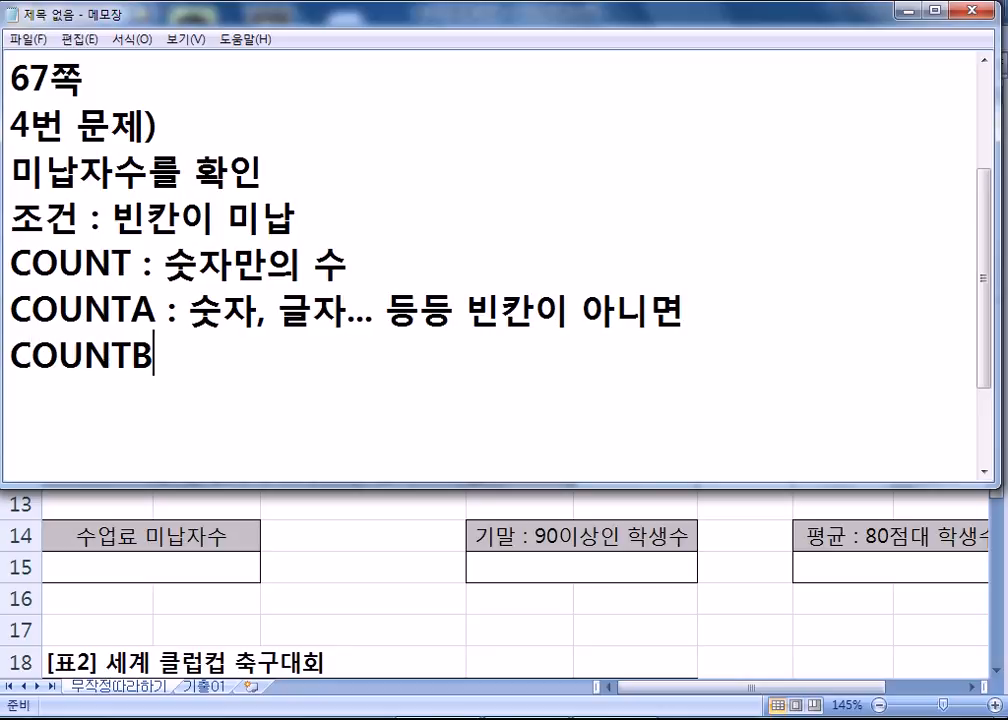
type("LANK : QL")
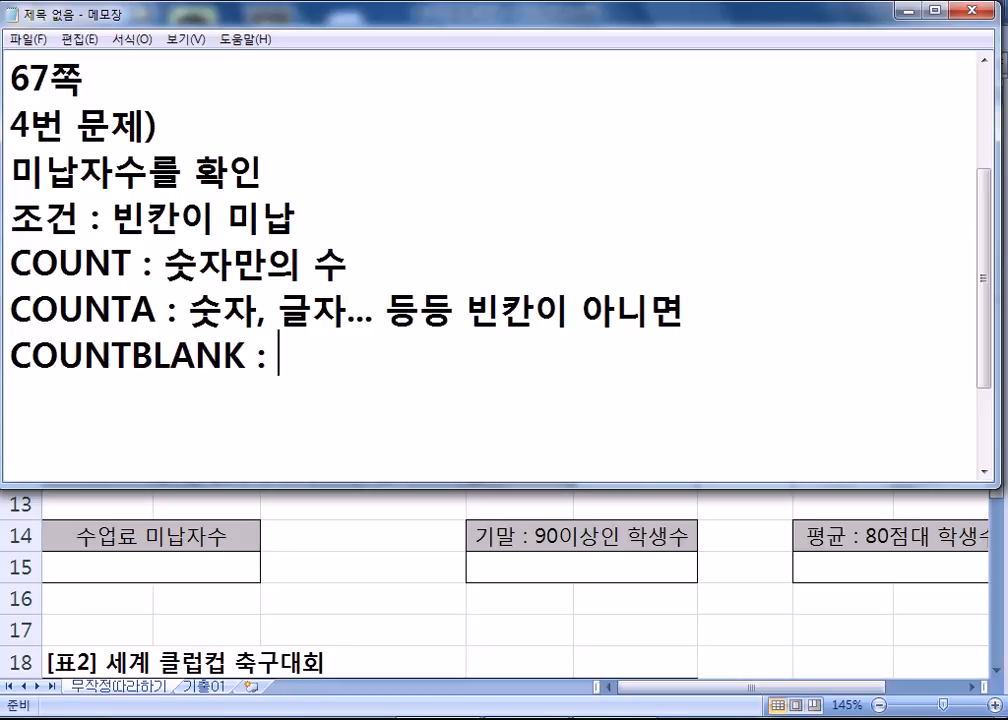
key("BackSpace")
key("BackSpace")
type("빈")
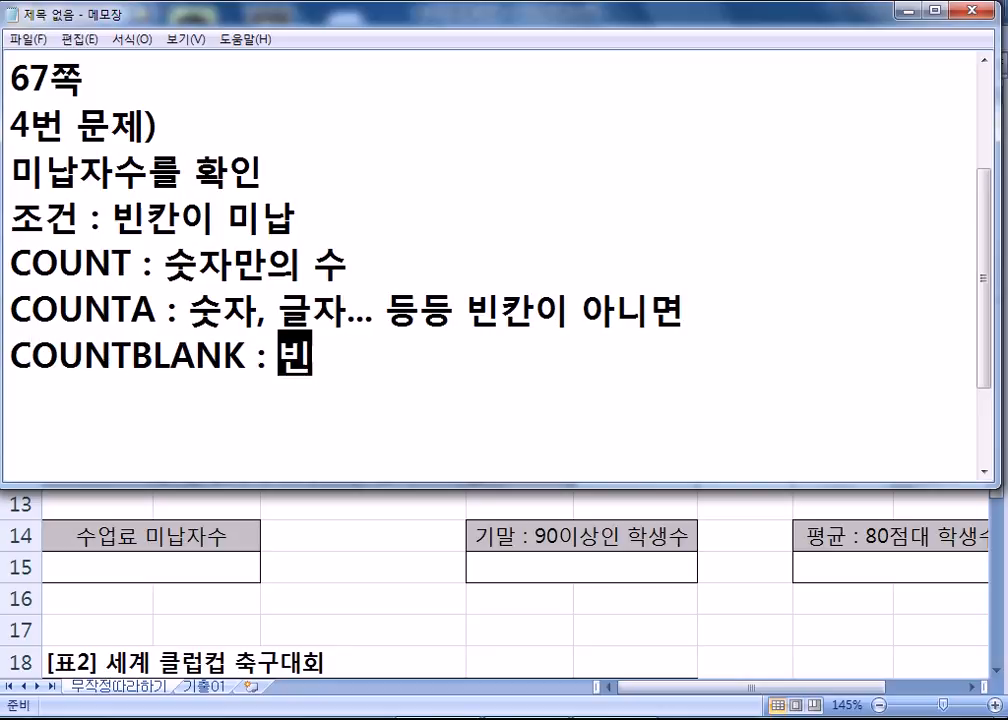
type("칸만")
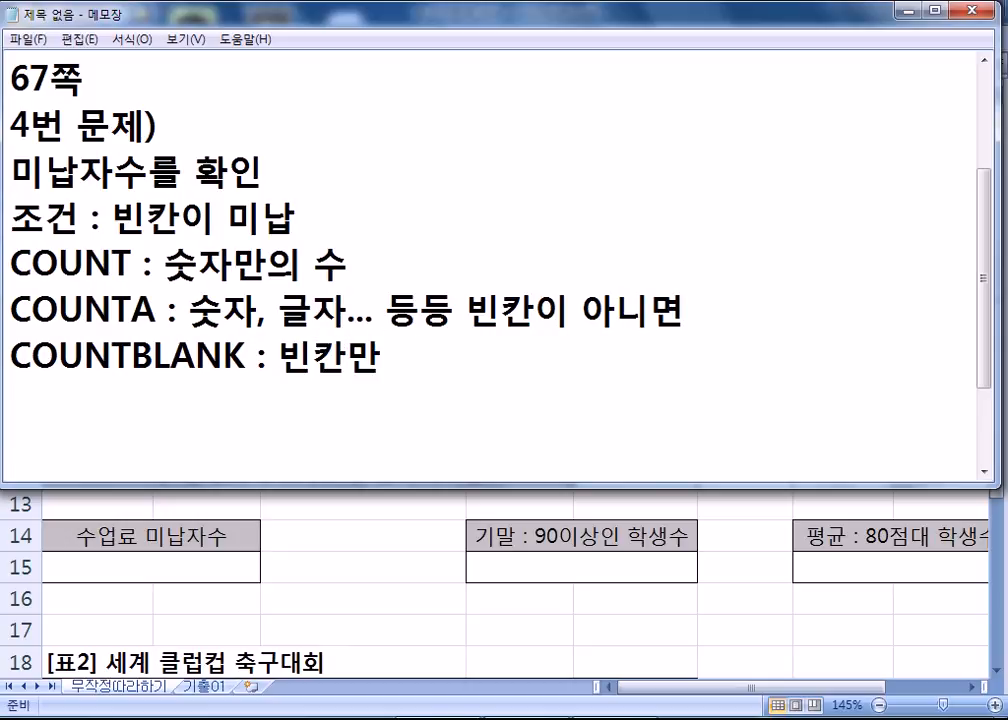
key("Return")
Step: Switch to the Excel workbook and examine the cells marked 납부 in the 수업료 column (D5, D6, D8, D9)
key("super")
key("super")
key("alt+Tab")
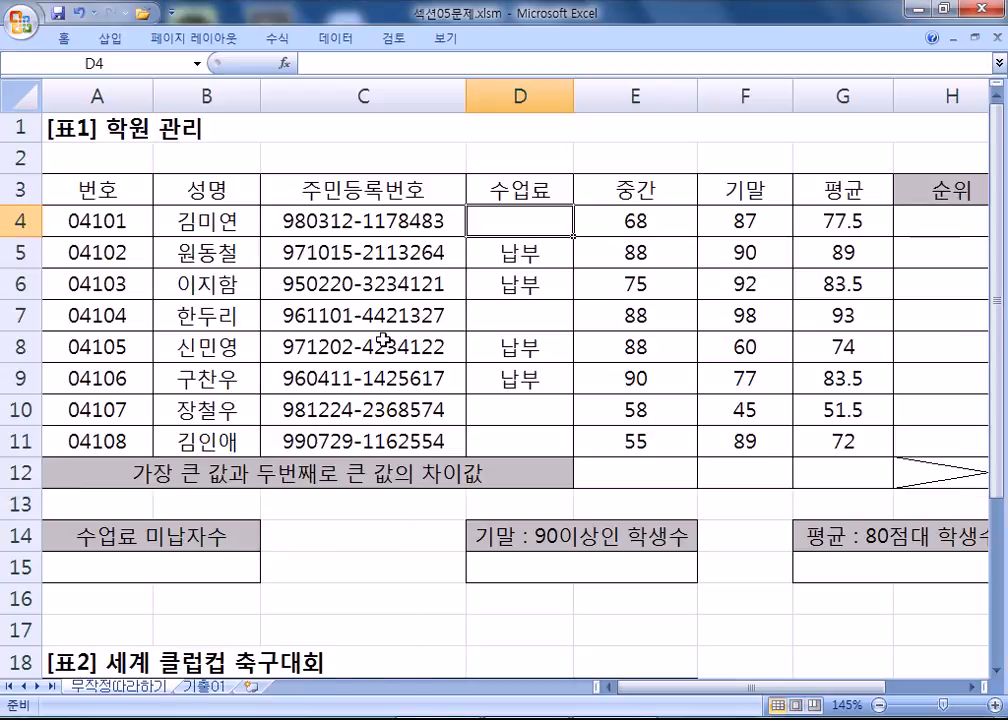
left_click(512, 254)
left_click(508, 283)
left_click(524, 347)
left_click(513, 380)
left_click(515, 347)
left_click(517, 263)
Step: Highlight COUNTA in the Notepad memo and compare it with the 납부 cells and the blank 수업료 cells in the Excel workbook
key("alt+Tab")
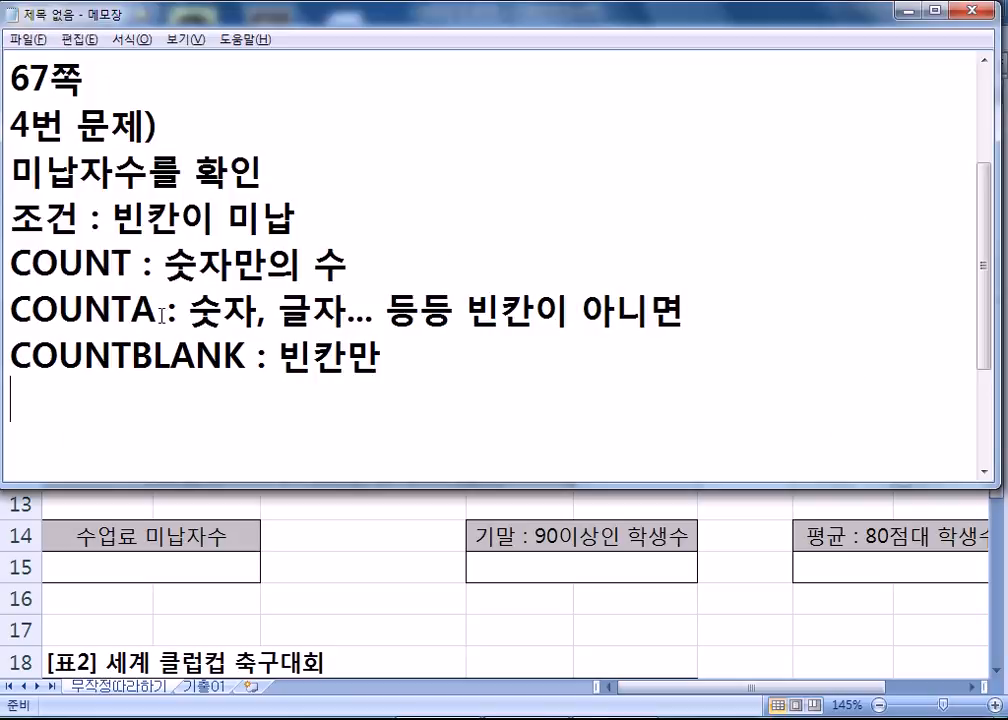
left_click_drag(155, 310, 4, 310)
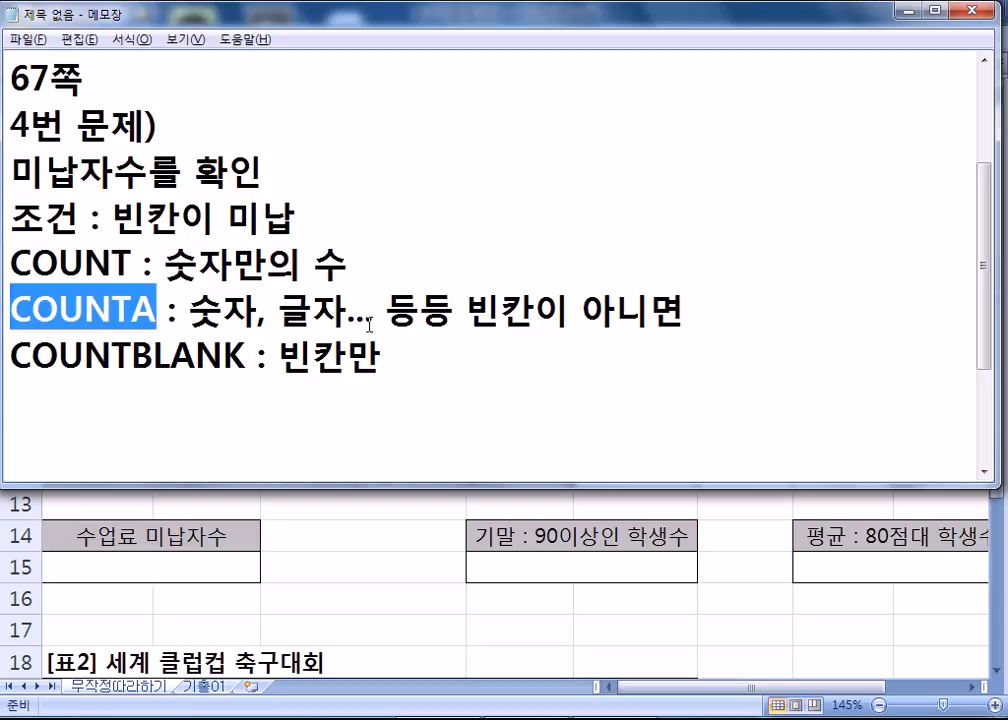
key("alt+Tab")
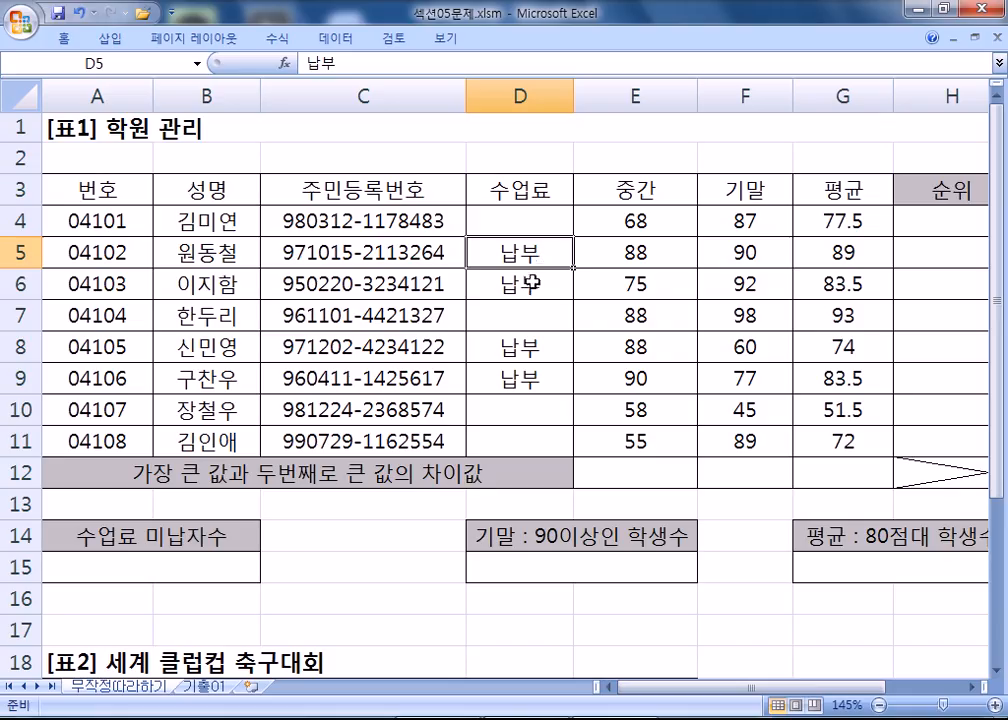
left_click(521, 347)
left_click(540, 379)
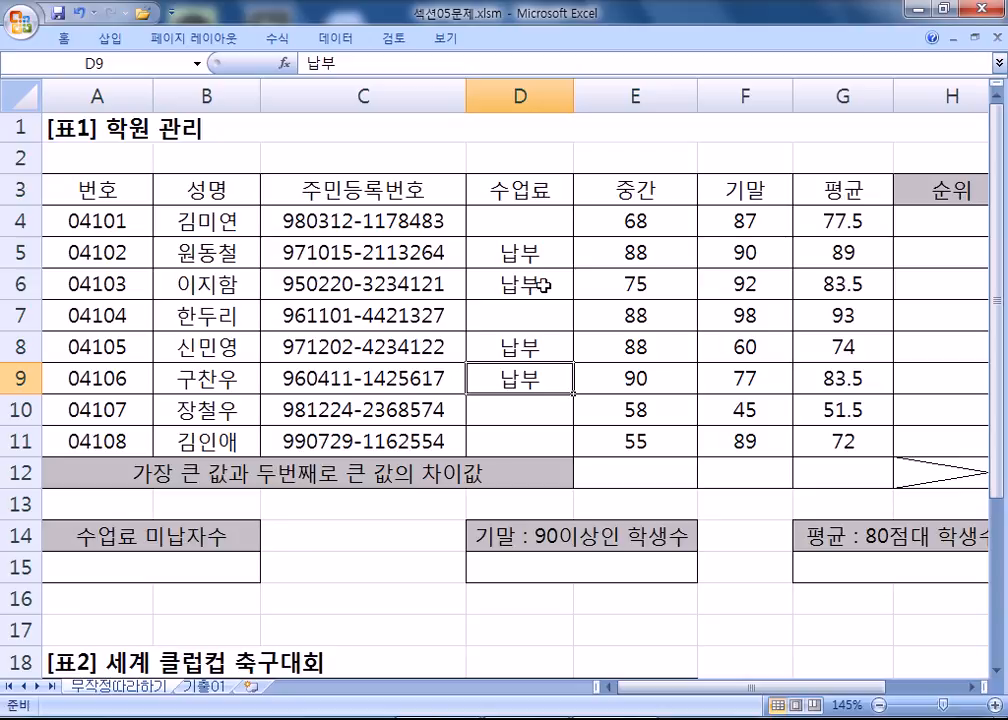
left_click(522, 221)
left_click(522, 315)
left_click(508, 422)
left_click(504, 443)
key("alt+Tab")
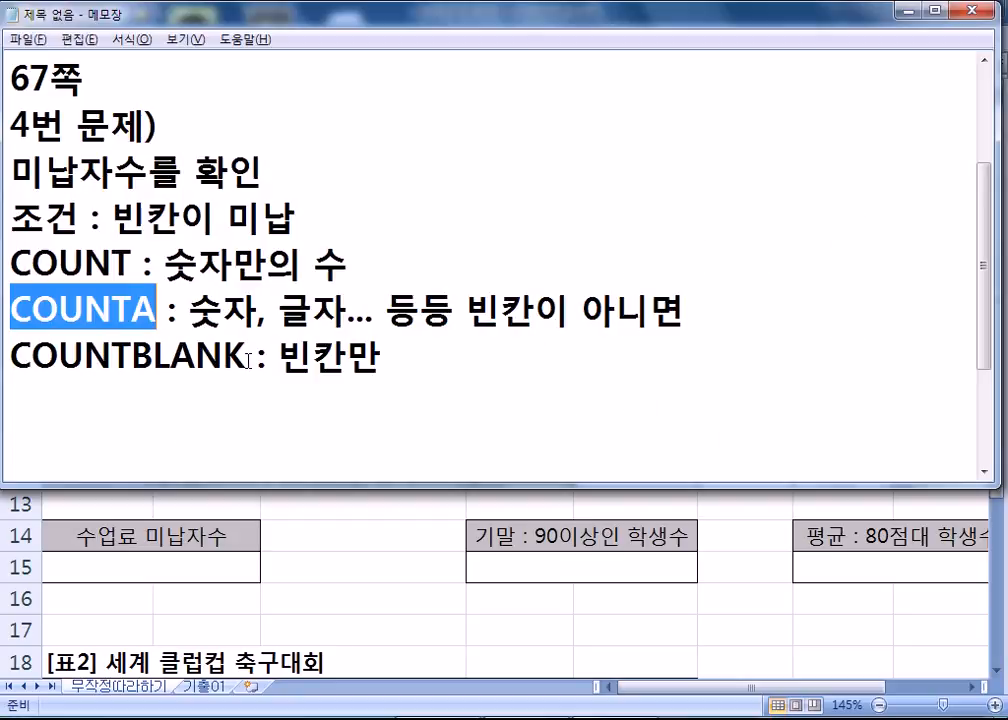
Step: Switch to the Excel workbook and enter 미납 in the first 수업료 cell, D4
key("alt+Tab")
left_click(544, 218)
type("ALSK")
key("BackSpace")
key("BackSpace")
key("BackSpace")
key("BackSpace")
key("Hangul")
type("미나ㅂ")
key("Return")
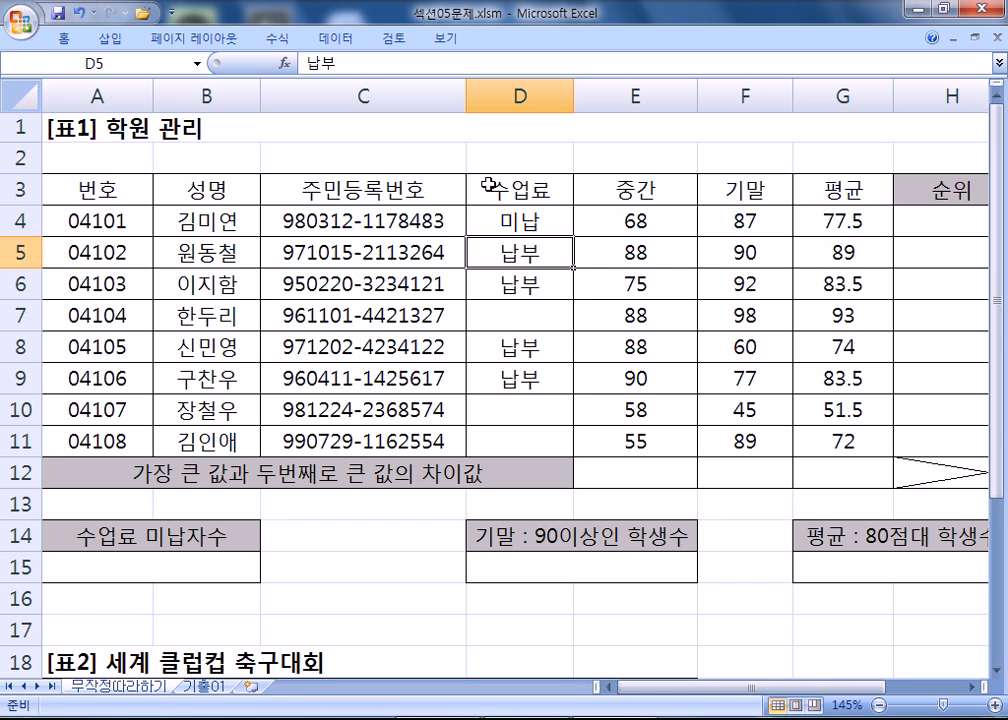
Step: Switch to the Notepad memo, place its window beside the table and highlight COUNT and COUNTA in turn
key("alt+Tab")
left_click_drag(272, 9, 1006, 52)
left_click_drag(609, 14, 694, 15)
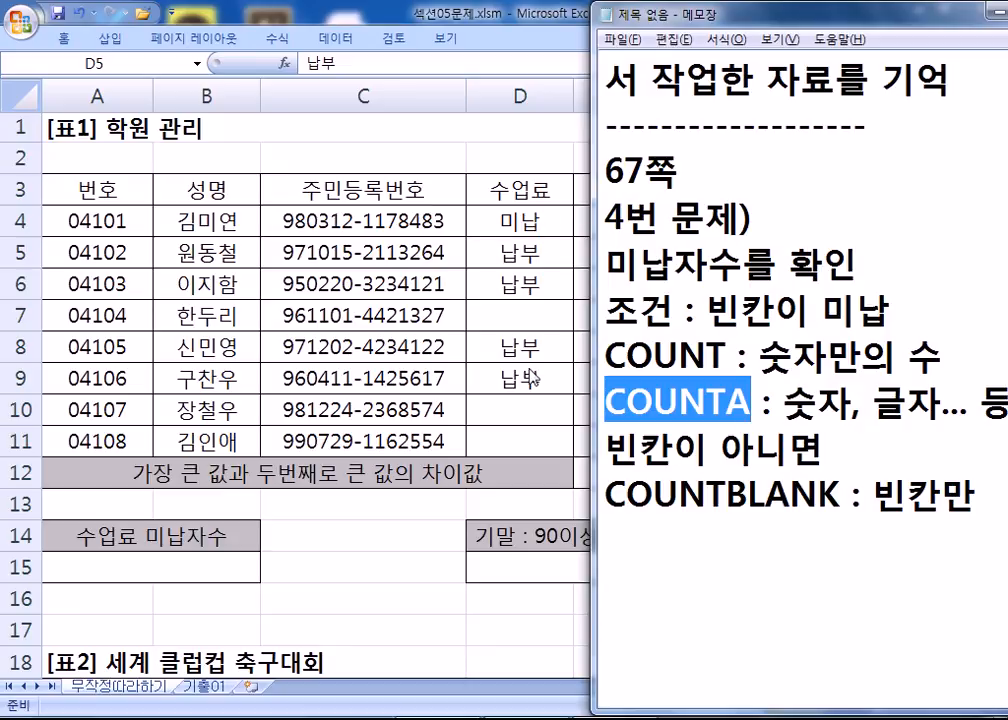
left_click_drag(721, 346, 604, 355)
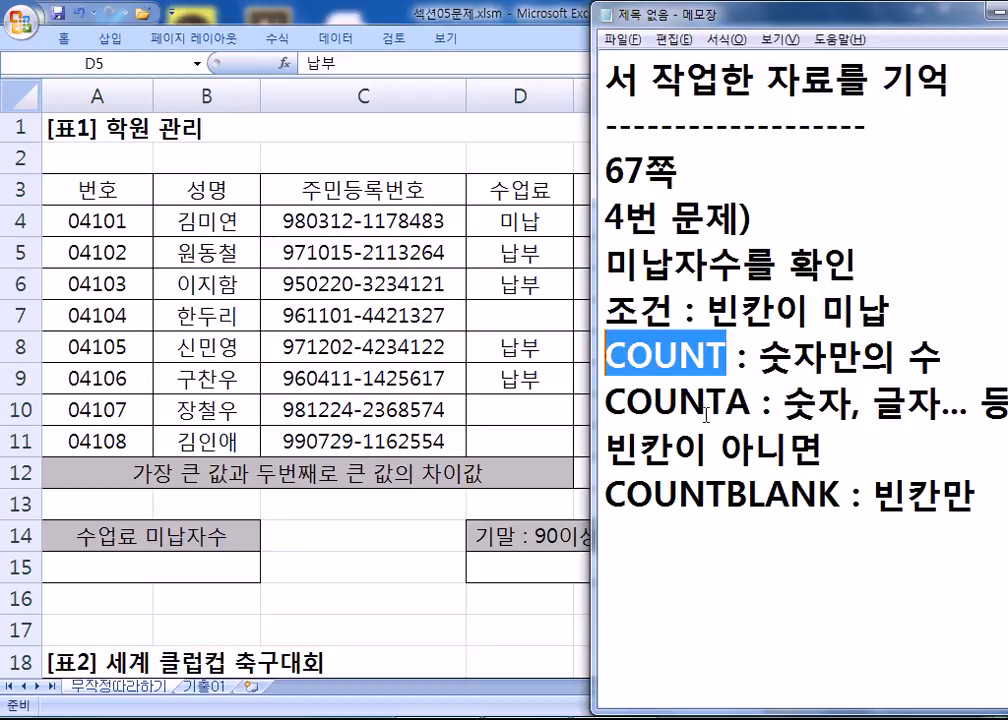
left_click_drag(747, 410, 603, 403)
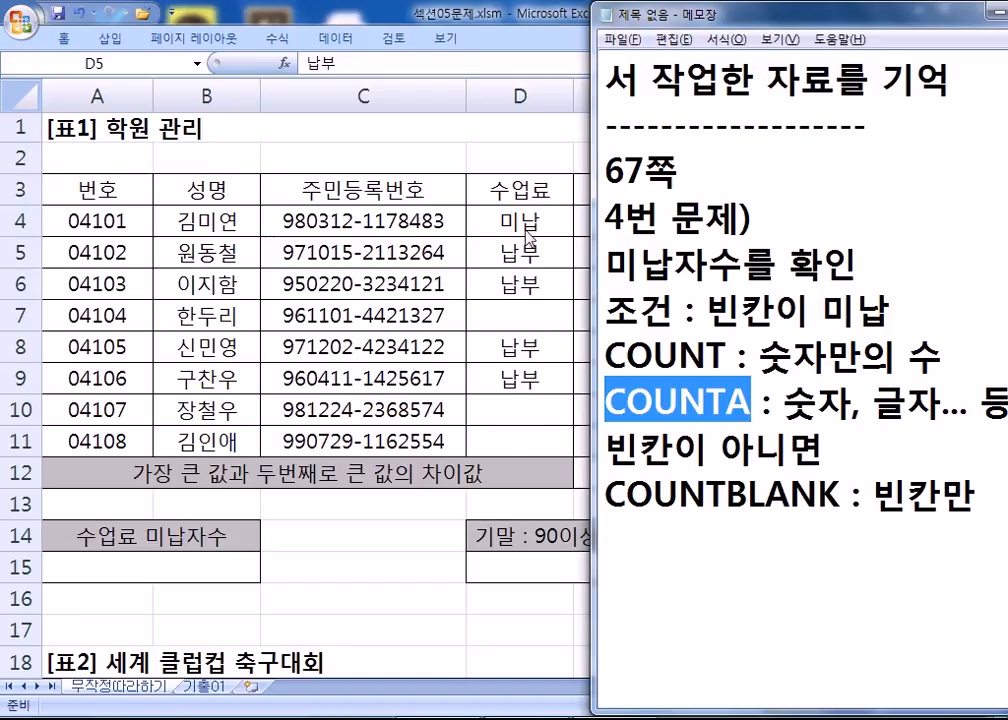
Step: Add the function note "COUNTIF : 조건부 개수" below the COUNTBLANK note
left_click(637, 531)
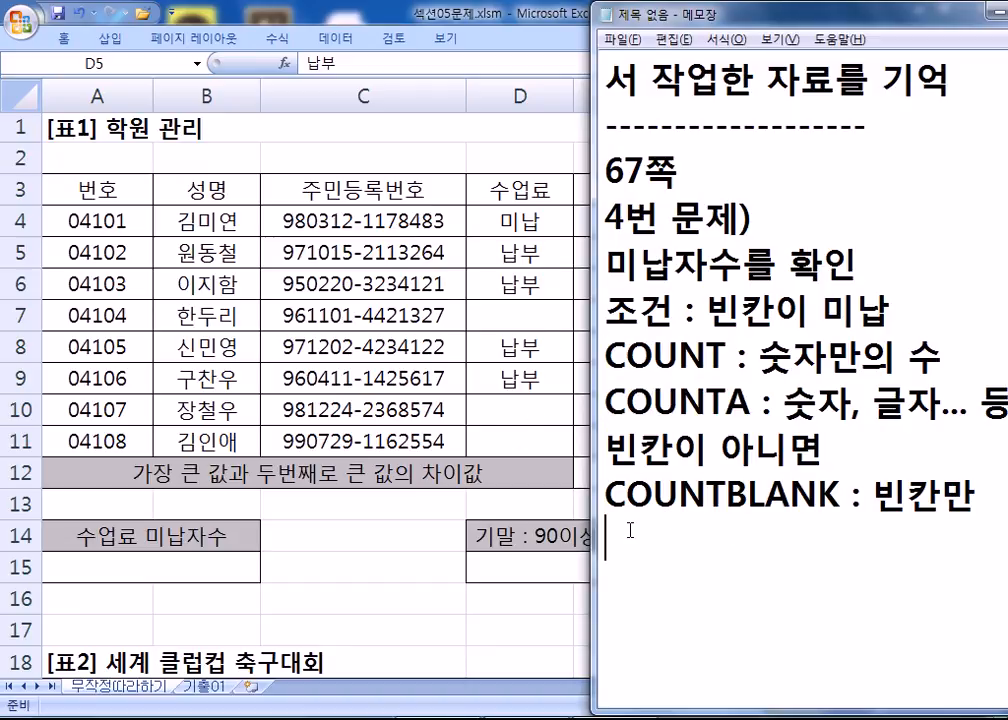
type("COUNTIF : 조건부 개수")
key("Return")
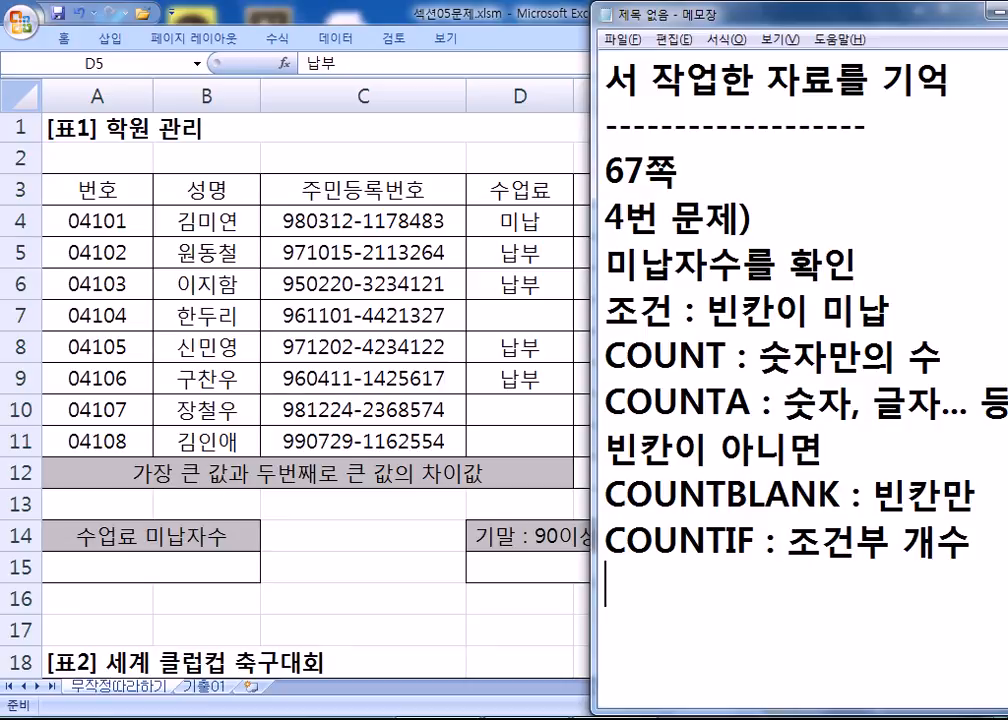
scroll(704, 551, "down", 1)
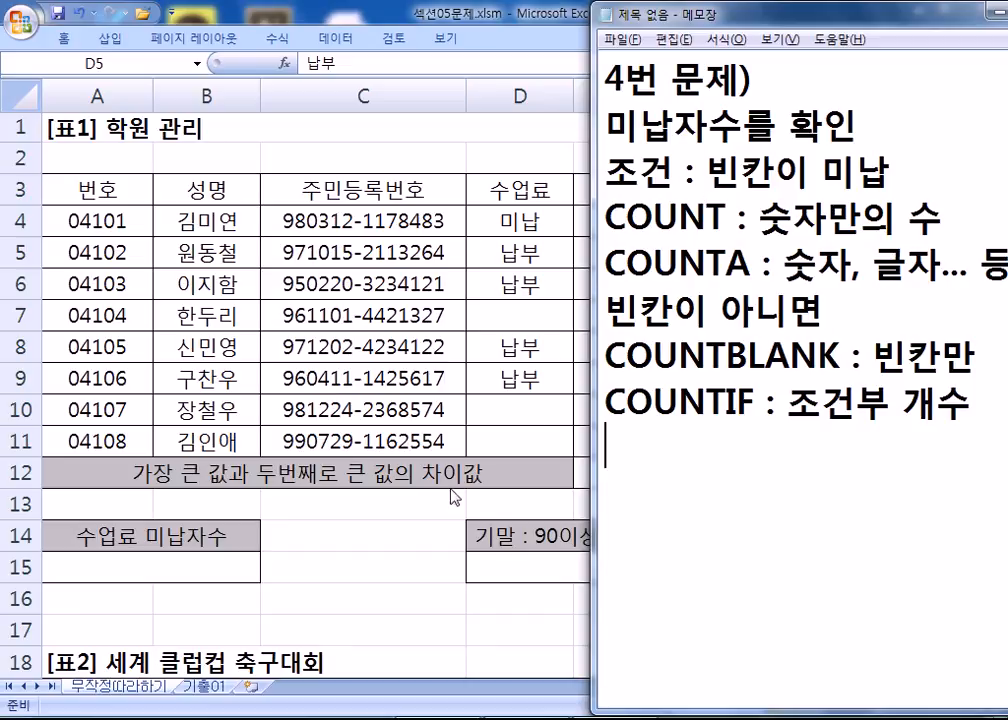
Step: Switch to the Excel workbook and enter =COUNTBLANK(D4:D11) in the 수업료 미납자수 cell, A15
left_click(207, 569)
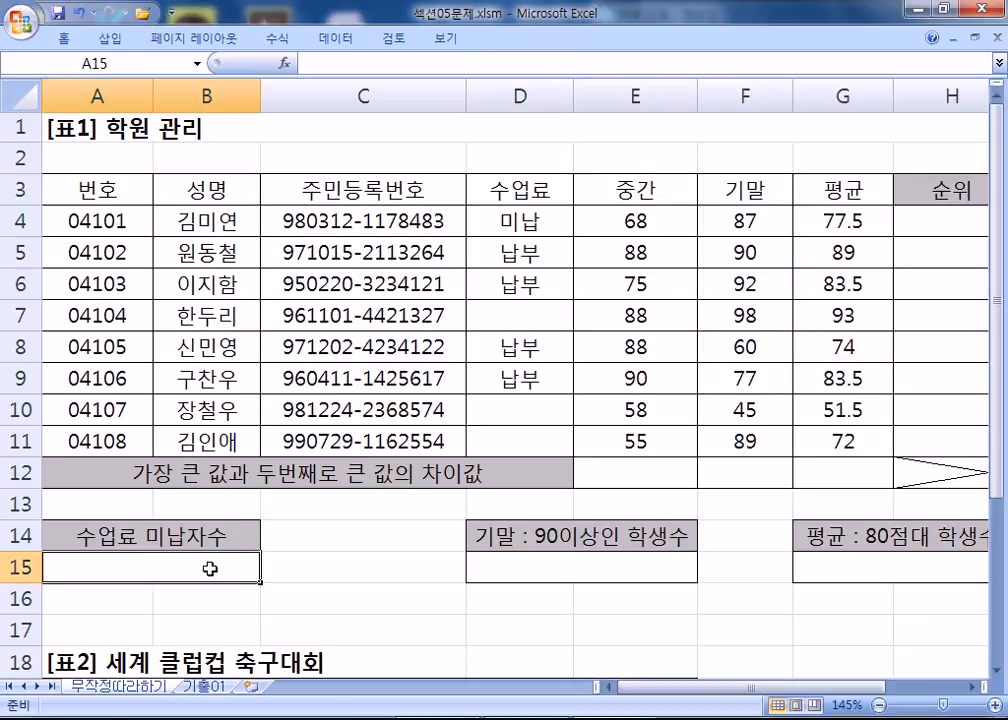
type("=채ㅕㅜㅅ")
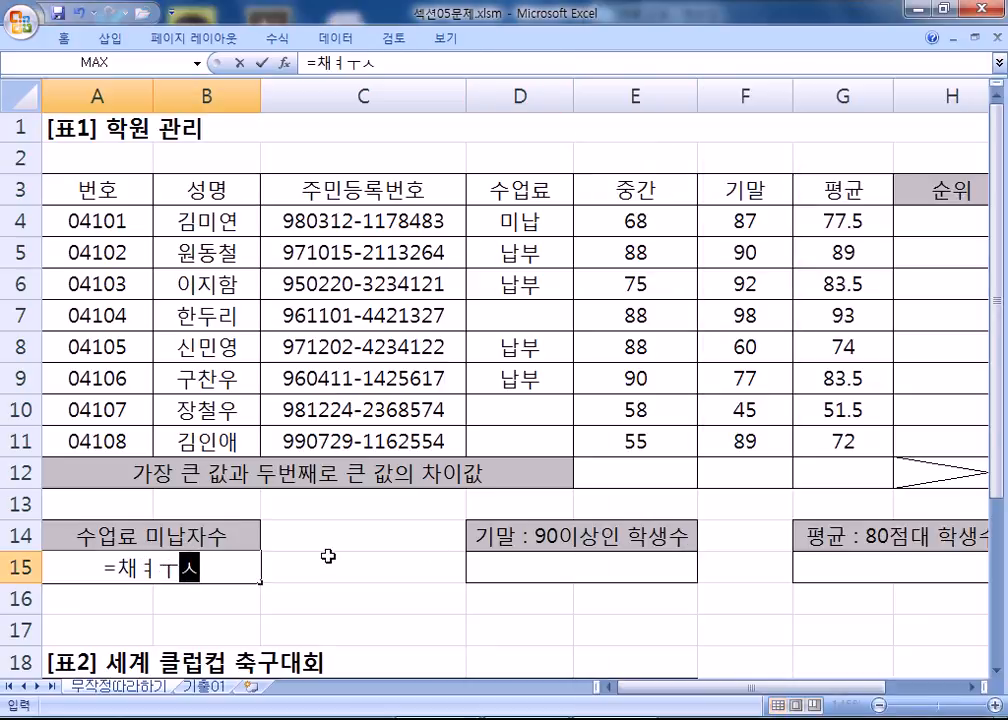
key("Escape")
type("=COUNT")
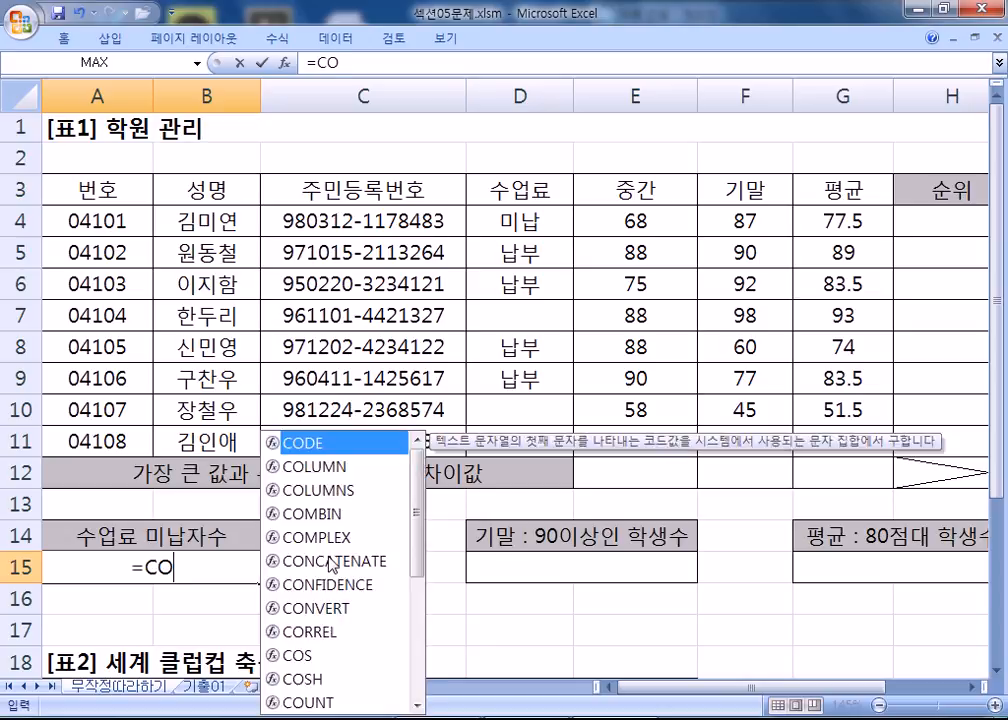
key("Down")
key("Down")
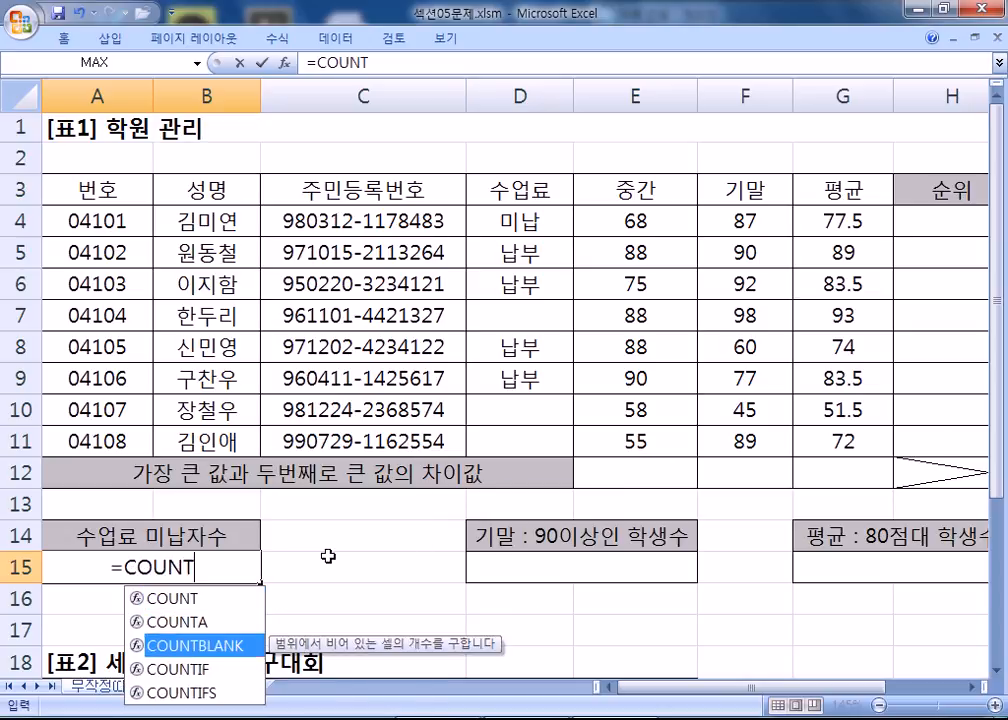
scroll(340, 548, "down", 1)
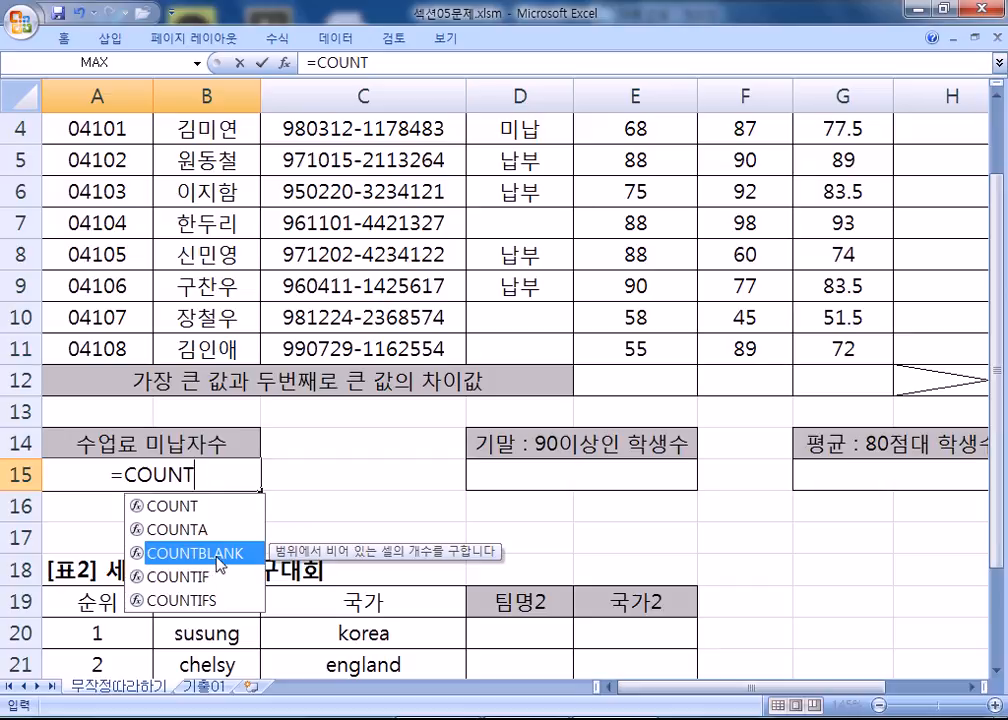
left_click_drag(326, 549, 353, 411)
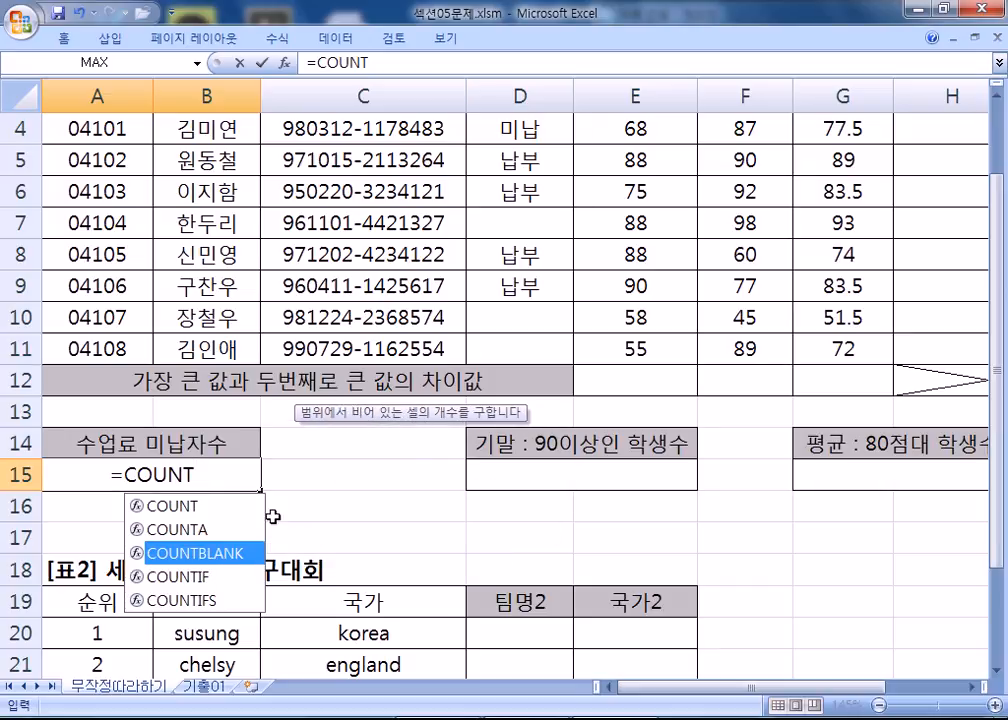
double_click(248, 556)
scroll(419, 568, "up", 1)
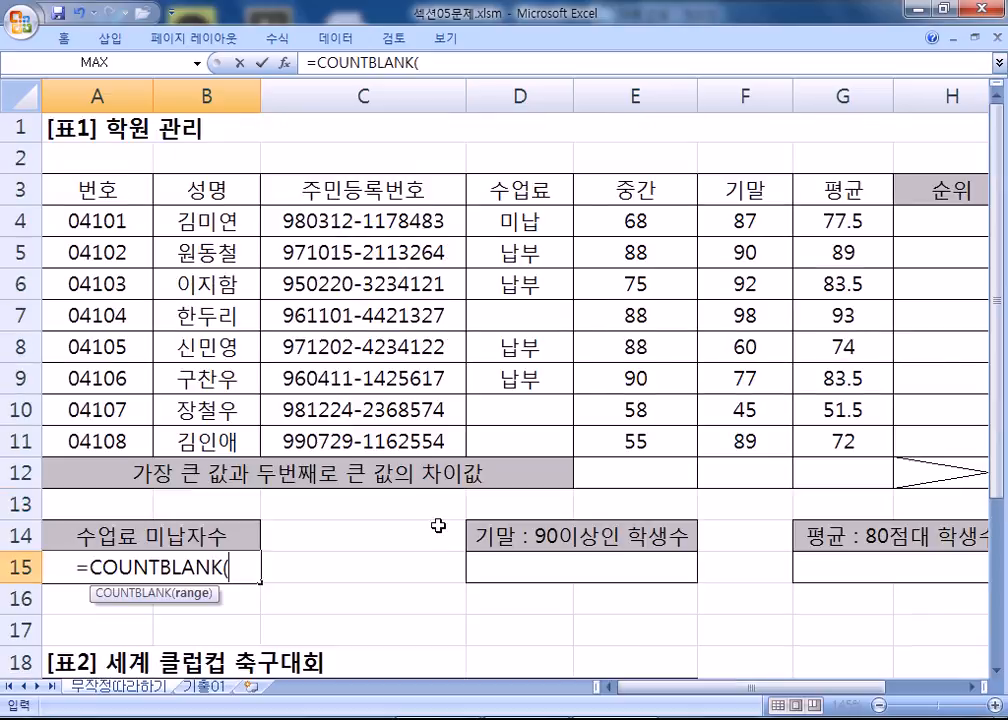
left_click_drag(520, 218, 517, 437)
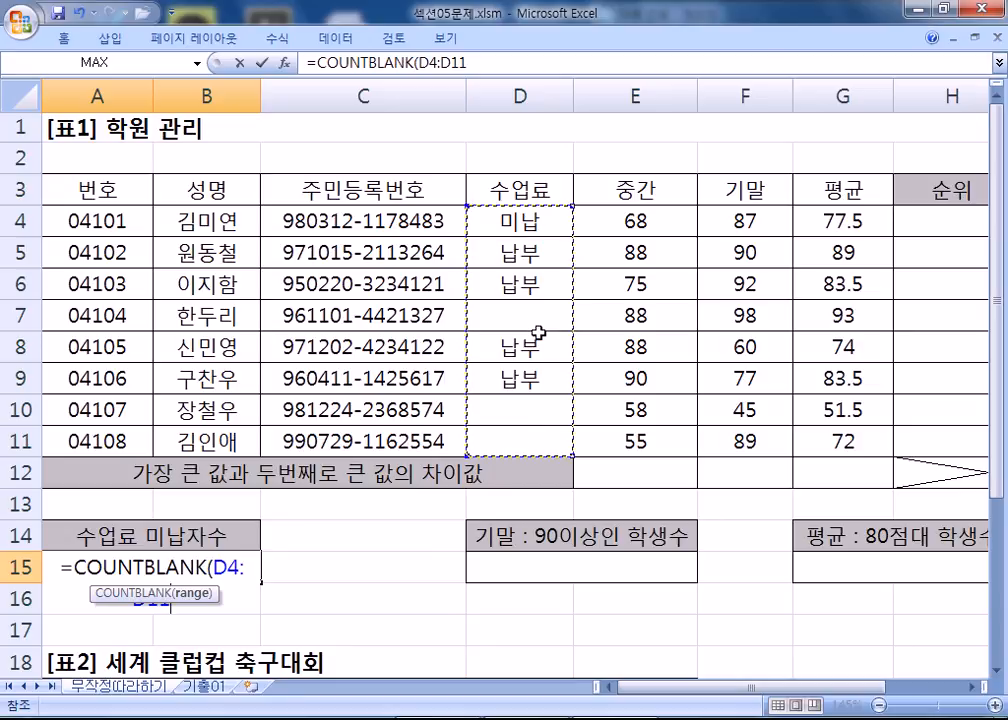
key("Return")
Step: Clear 미납 from cell D4 and check the 수업료 미납자수 formula in A15
left_click(510, 221)
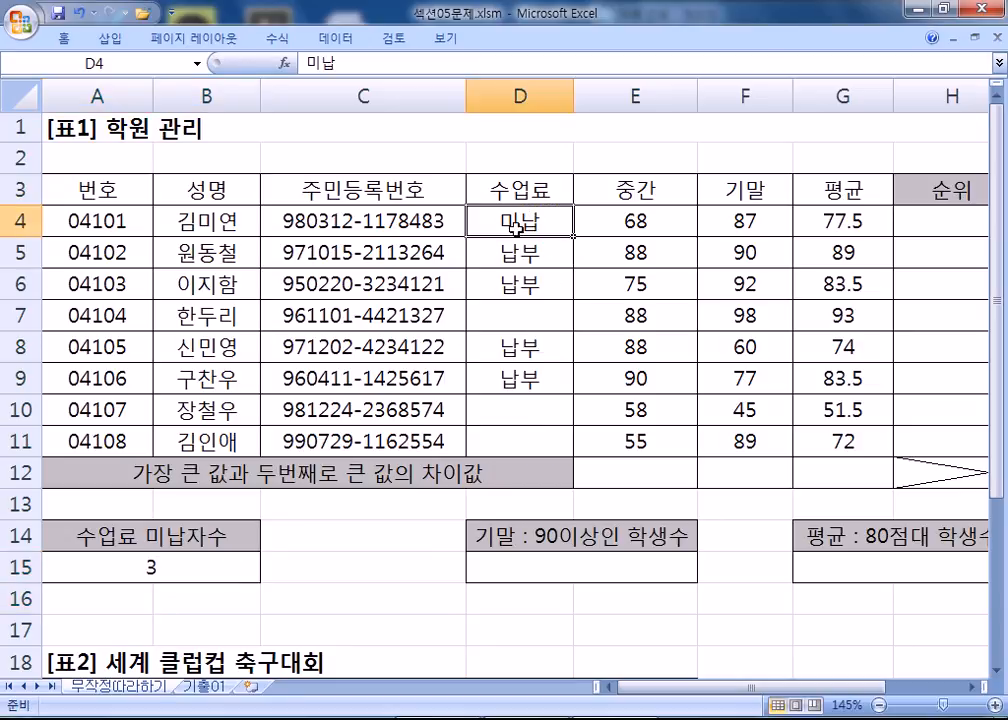
key("Delete")
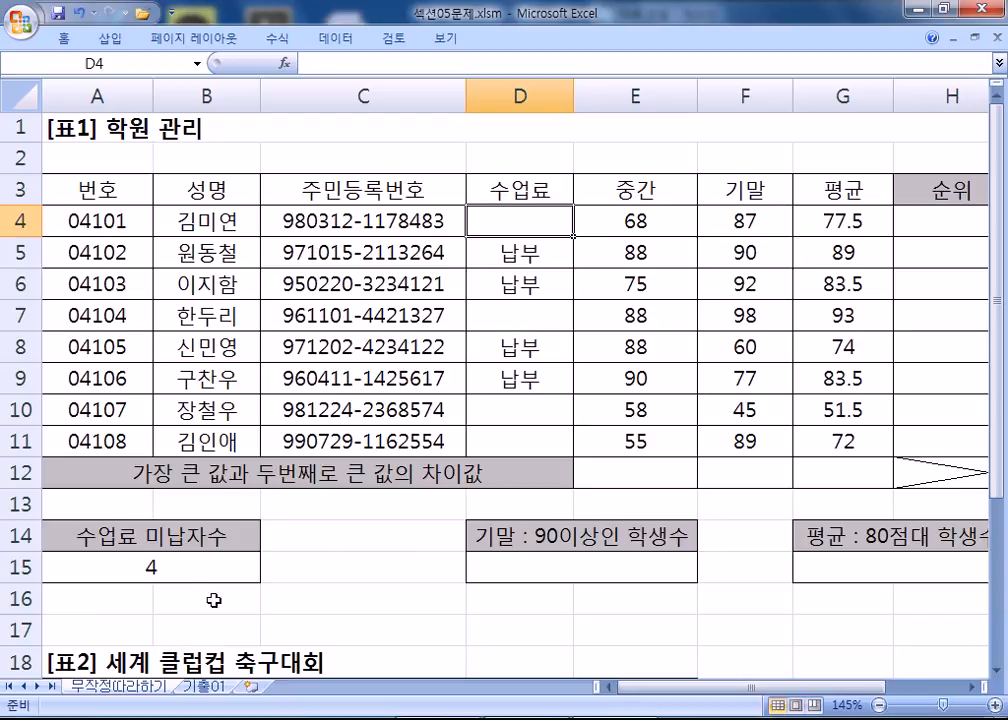
left_click(174, 566)
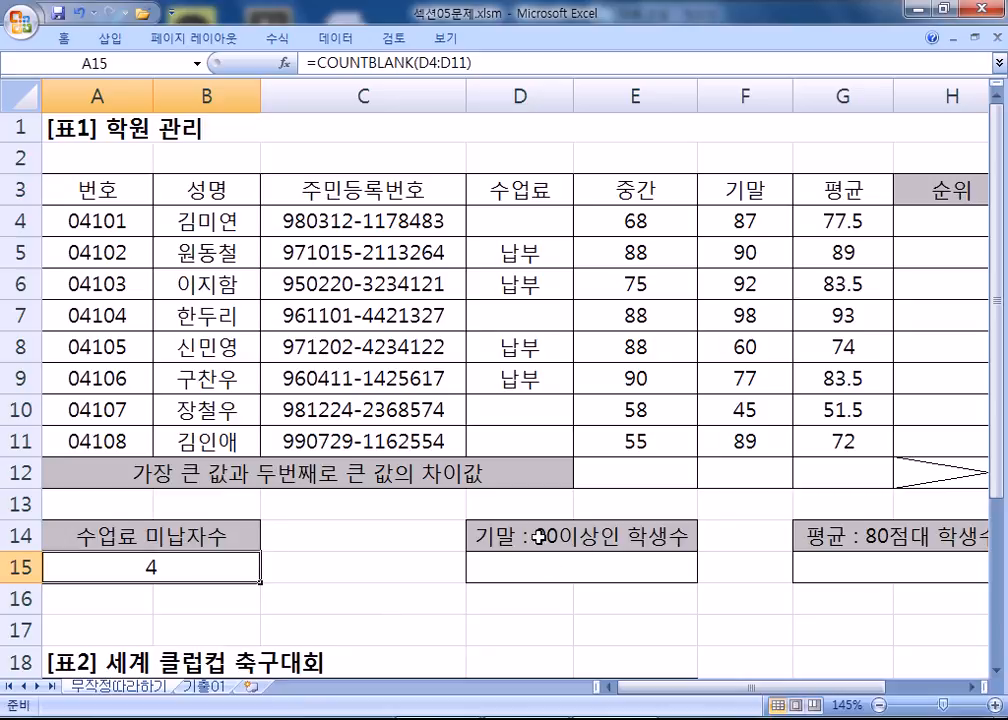
Step: Maximize the Notepad memo window and select the 기말 scores F4:F11 in the Excel workbook
left_click(588, 575)
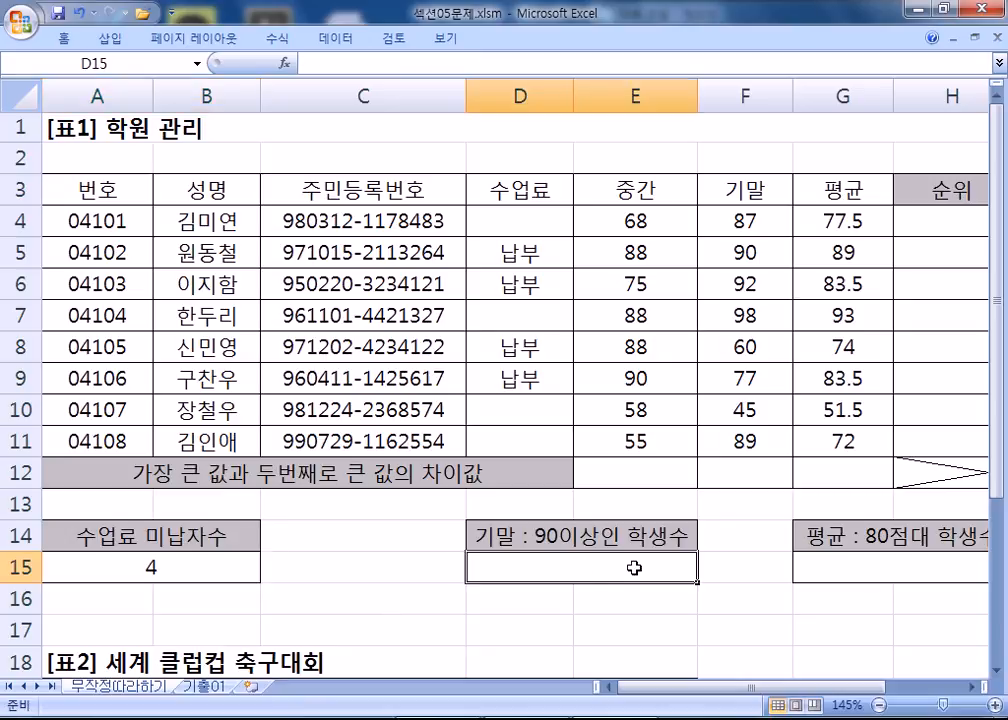
key("alt+Tab")
left_click_drag(706, 12, 160, 68)
double_click(160, 68)
key("alt+Tab")
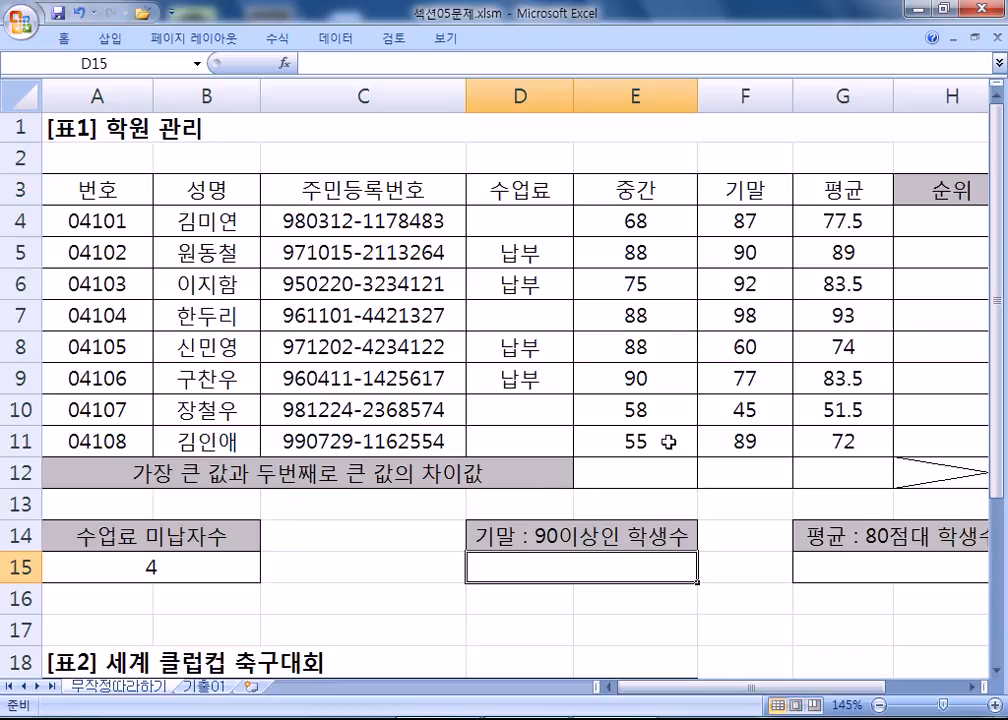
left_click_drag(712, 232, 742, 459)
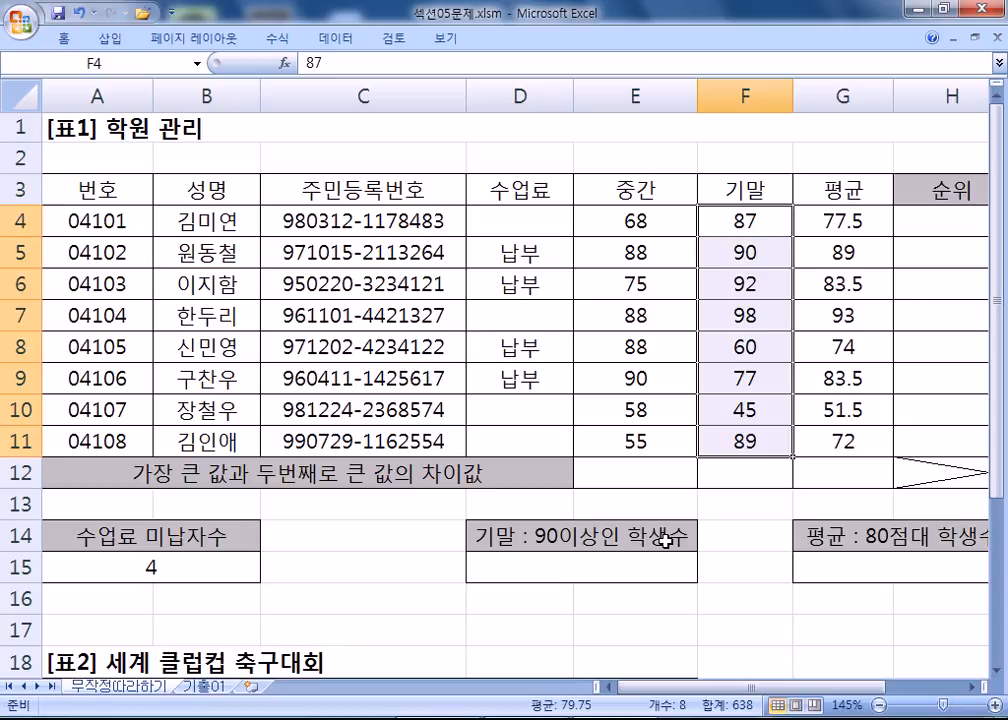
Step: Switch to the Notepad memo and insert a blank line and the heading "5번문제)" above the COUNTIF note
key("alt+Tab")
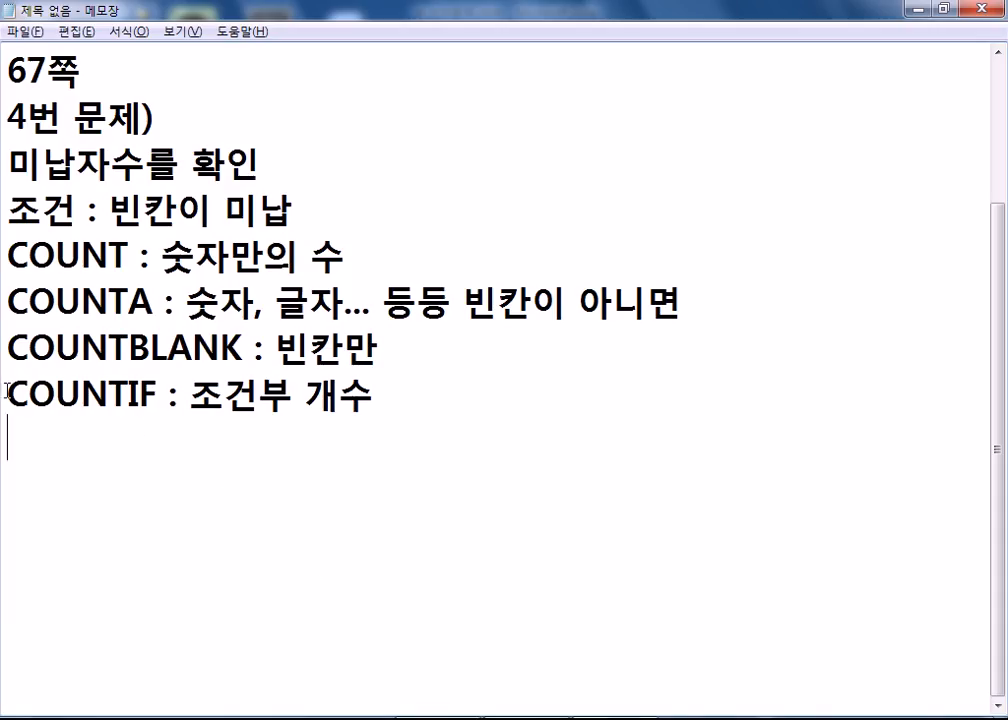
left_click_drag(6, 391, 155, 393)
left_click(99, 437)
key("Up")
key("Return")
key("Up")
key("Return")
type("5번문제")
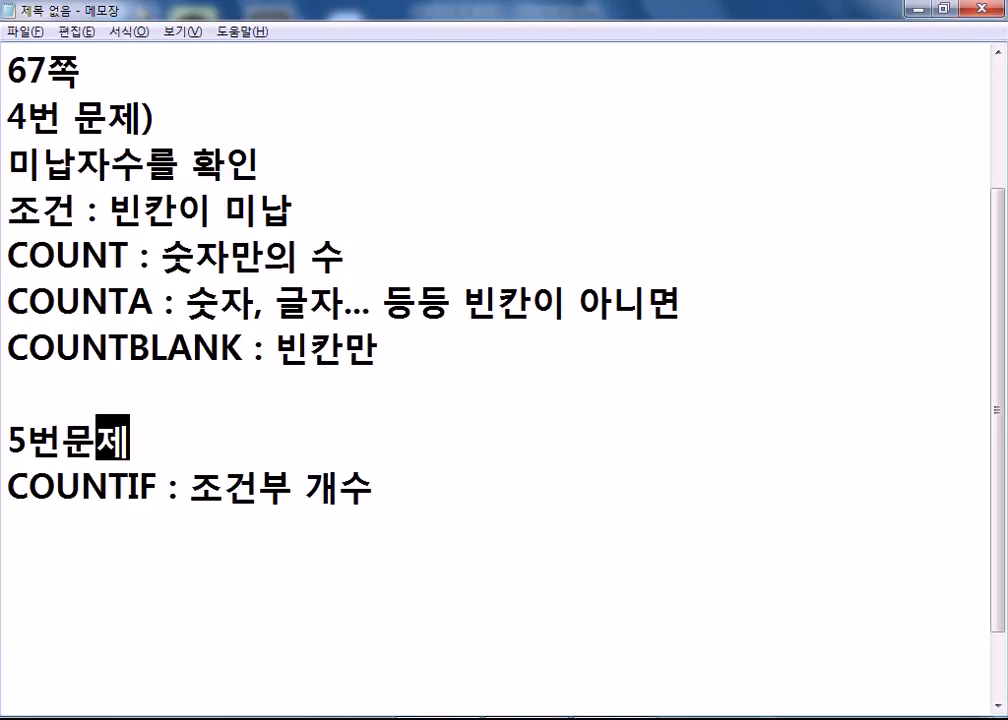
key("Left")
key("Left")
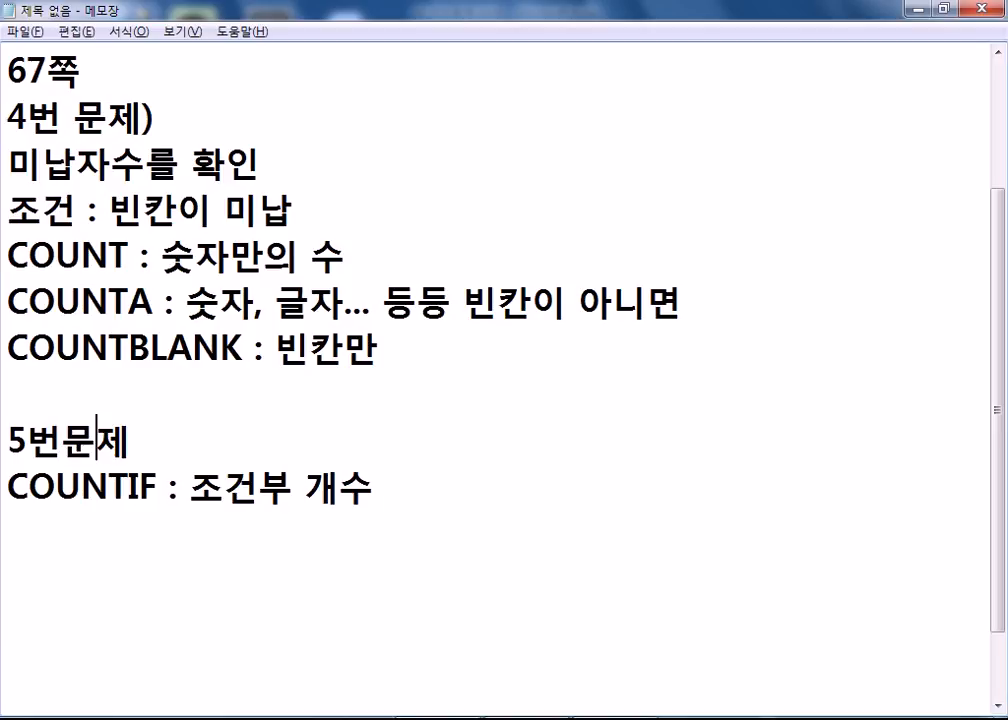
key("End")
type(")")
key("Down")
key("Down")
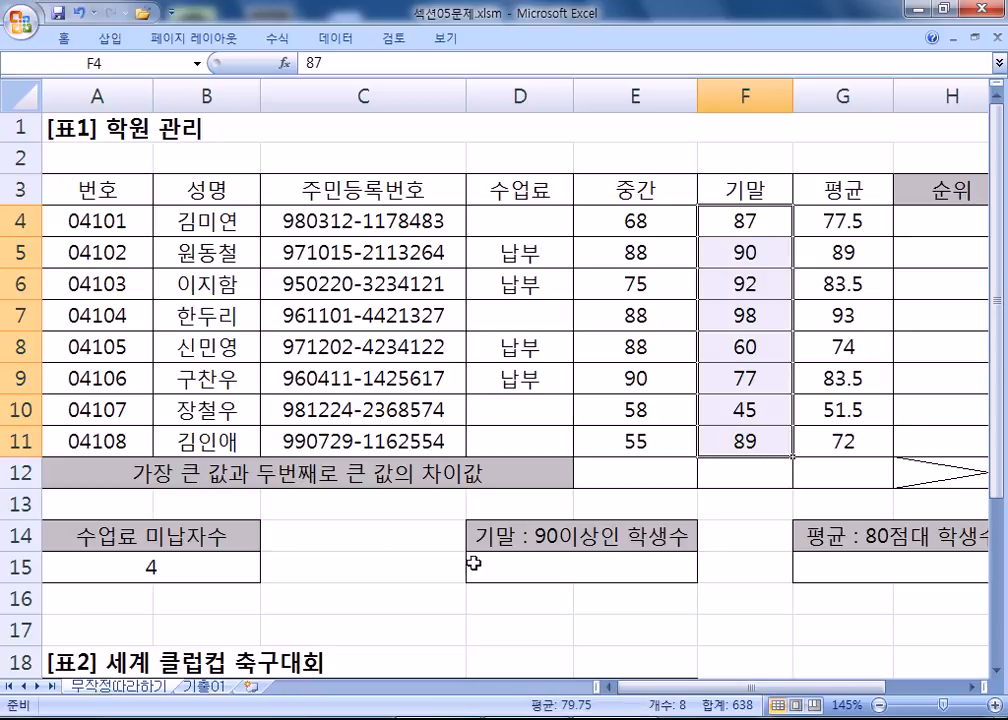
Step: Switch to the Notepad memo and add the line "기말점수에서 90점 이상의 학생의 수" under the "5번 문제)" heading
left_click(550, 577)
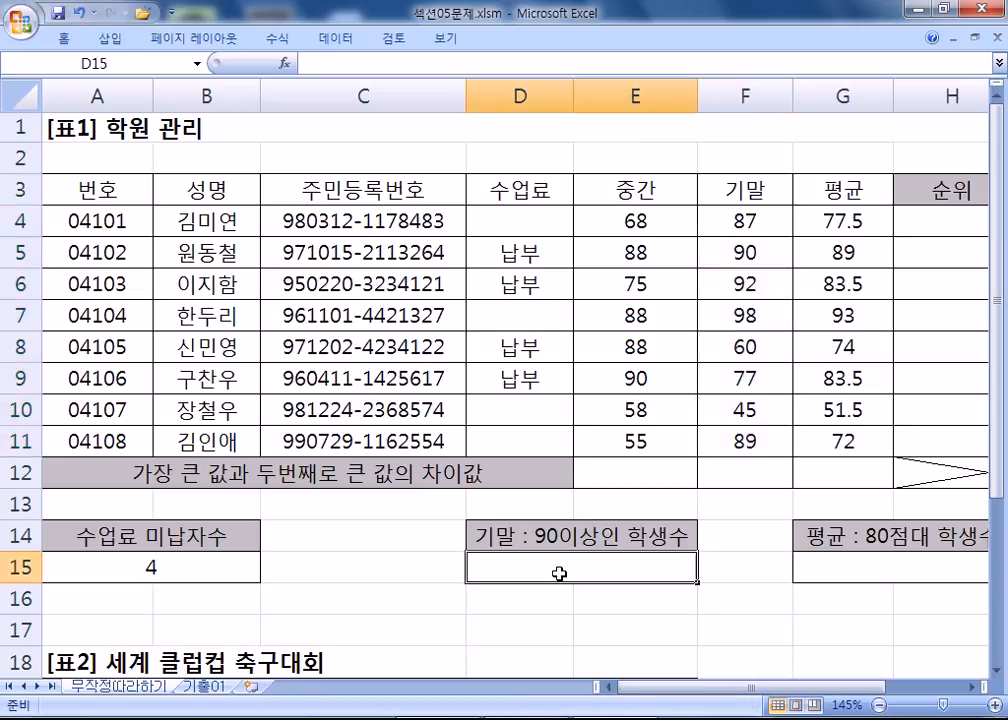
key("alt+Tab")
left_click(196, 435)
key("Return")
type("기말점")
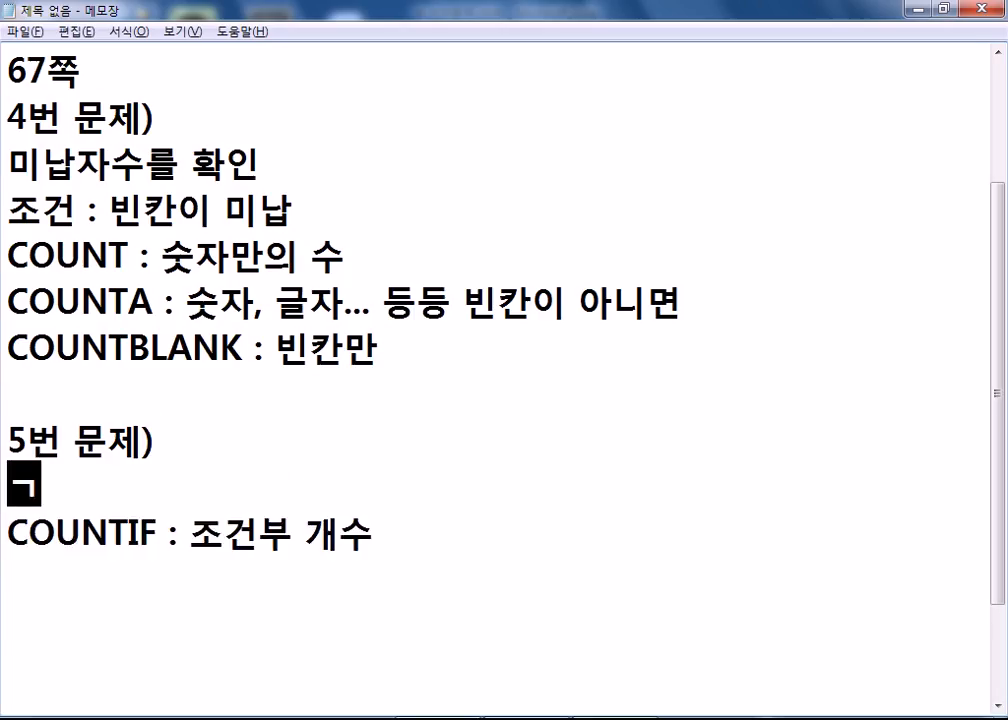
type("수에")
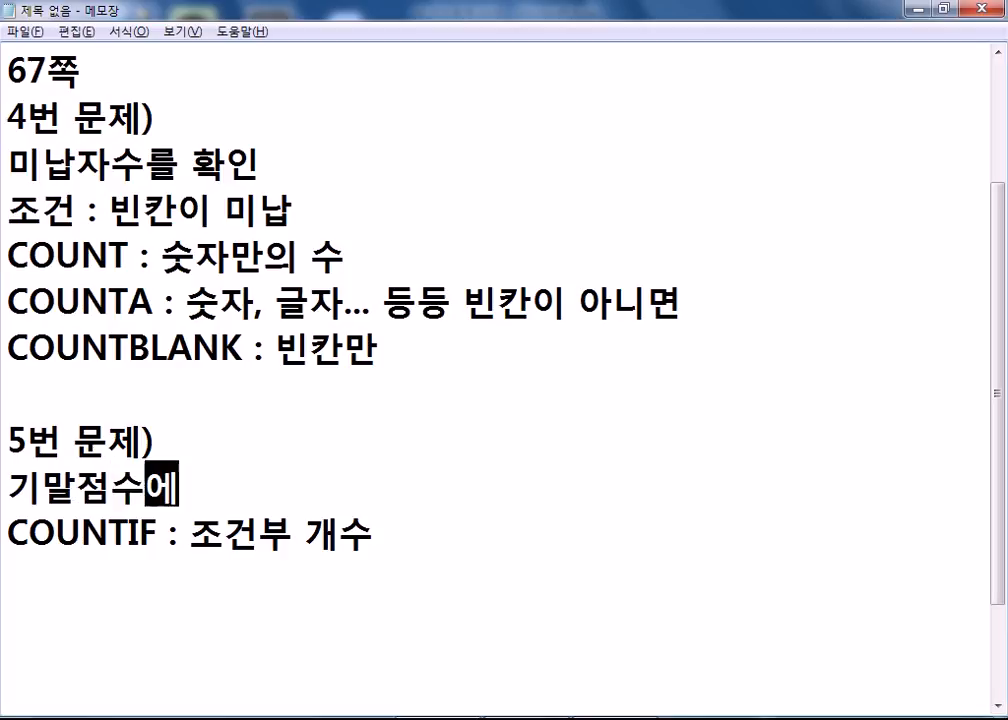
type("서 90점 이상의 하")
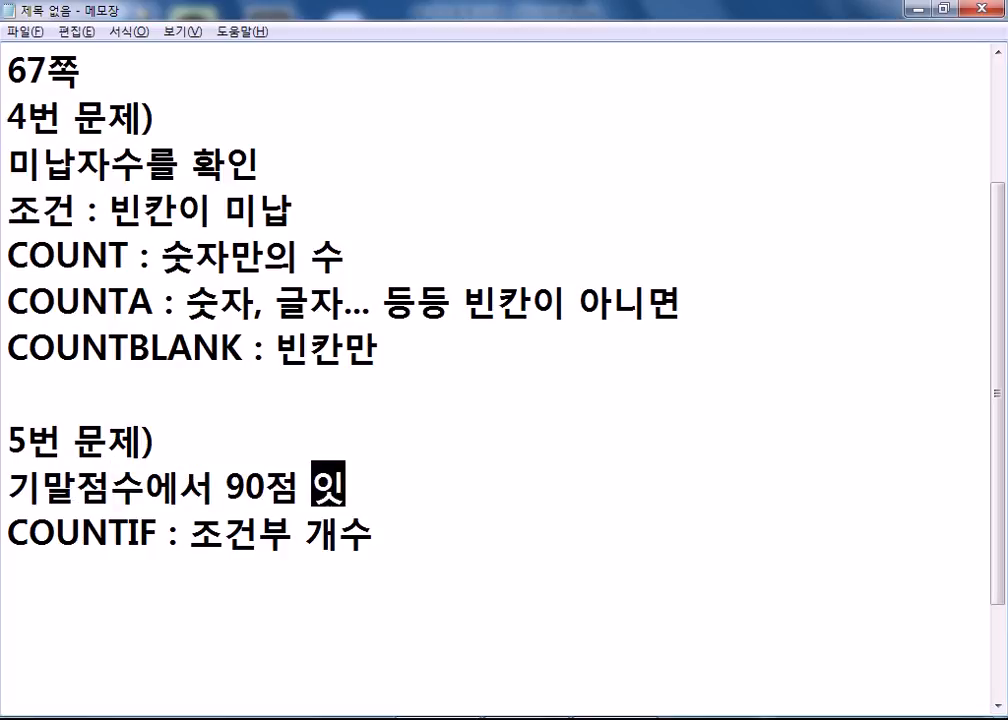
type("학생의 수")
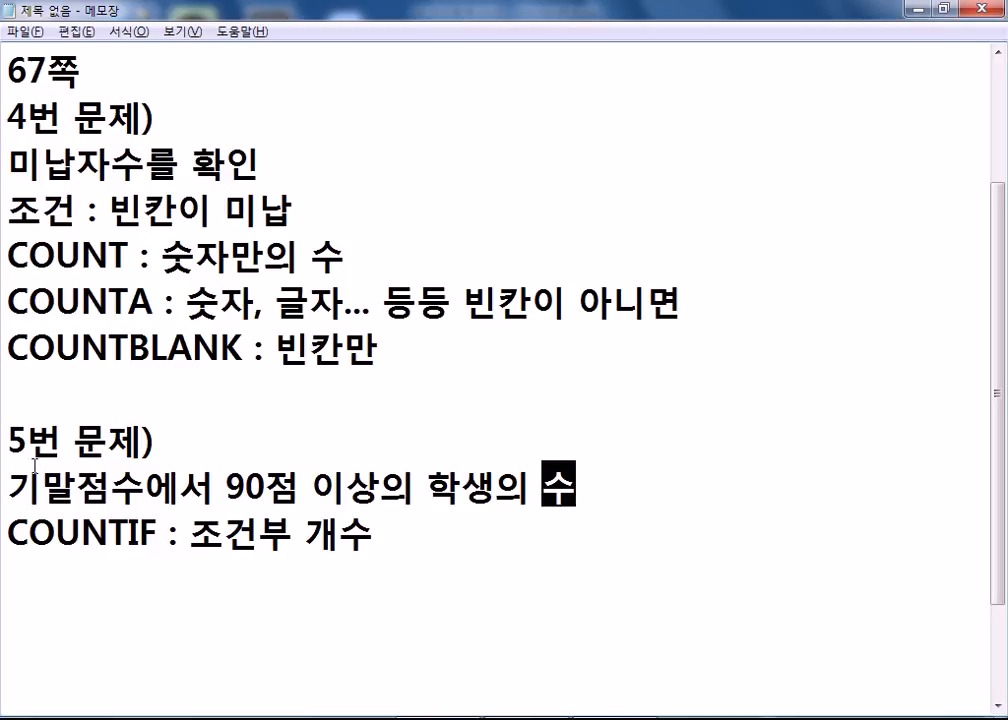
Step: Highlight COUNT and COUNTA in the memo and compare each with the 기말 scores F4:F11 in the Excel workbook
left_click_drag(131, 255, 3, 253)
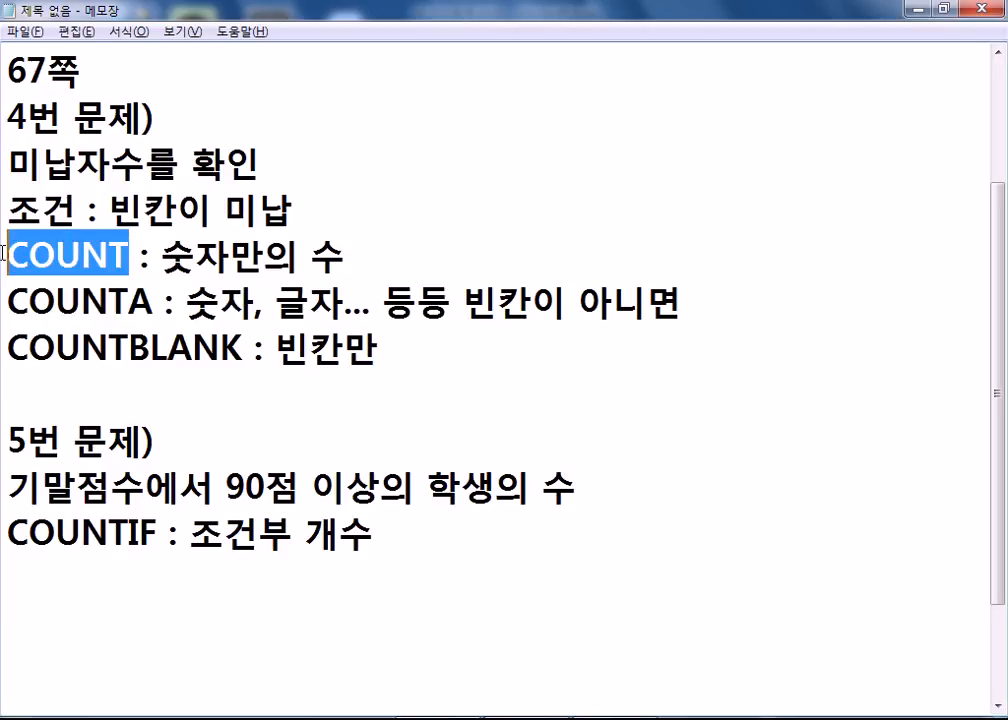
key("alt+Tab")
left_click_drag(716, 221, 744, 437)
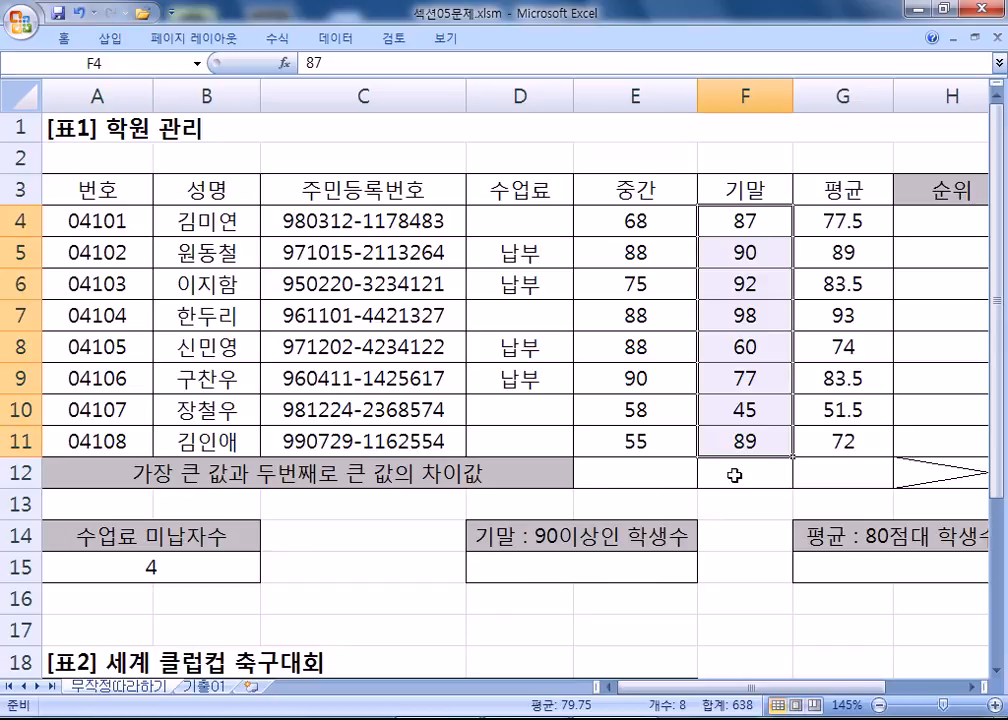
key("alt+Tab")
left_click_drag(153, 301, 4, 298)
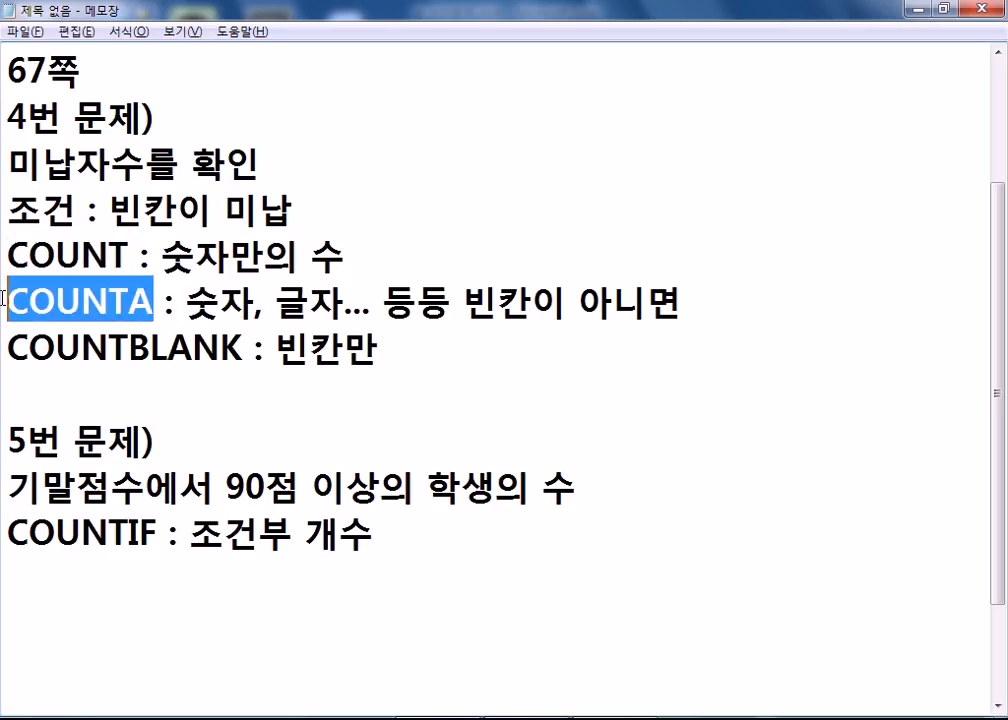
key("alt+Tab")
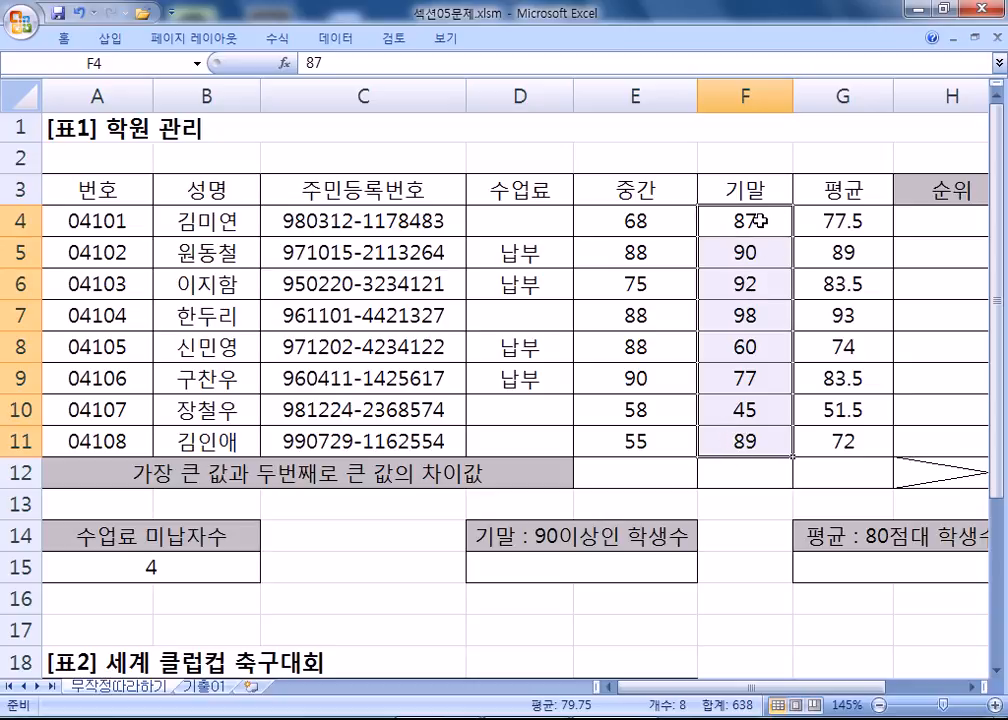
key("alt+Tab")
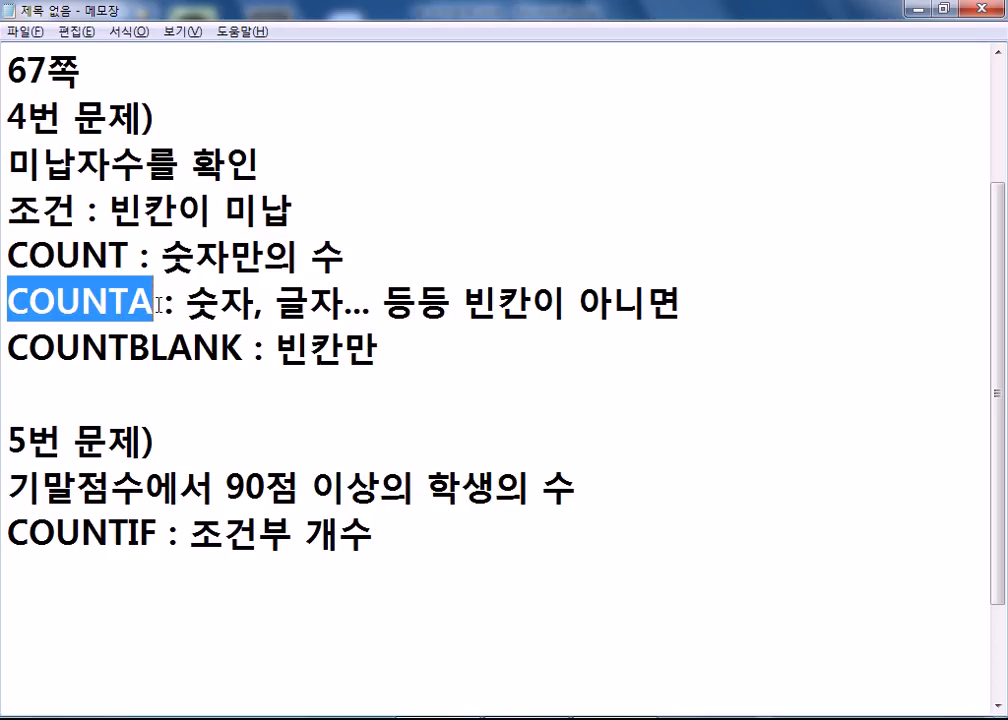
key("alt+Tab")
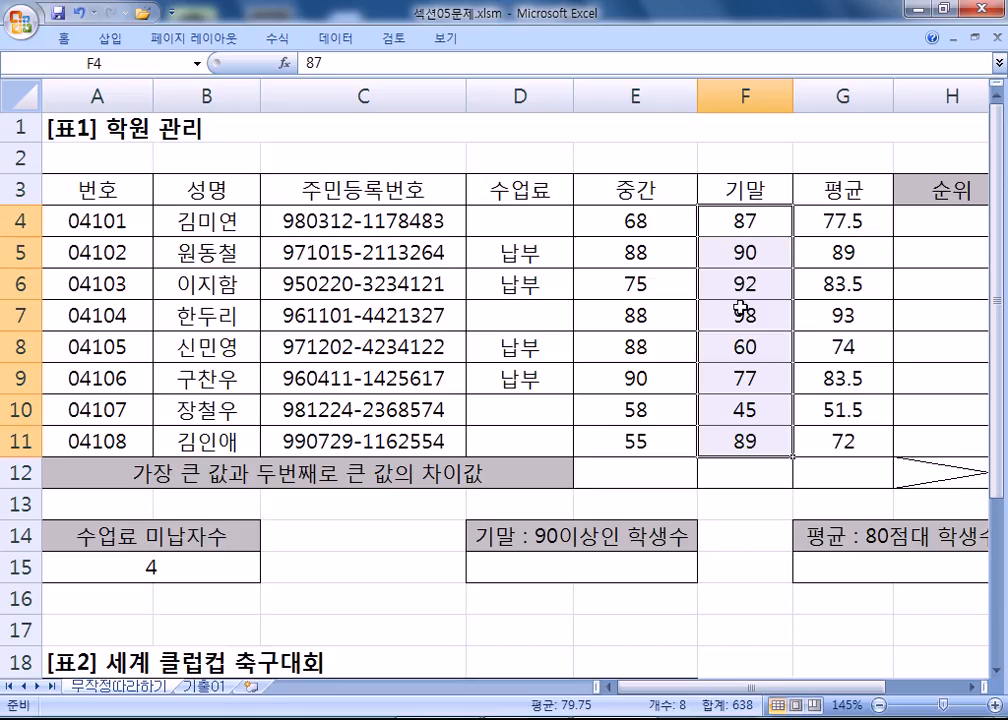
Step: Compare the 수업료 cells D4:D11 with the 기말 scores F4:F11, and point out the scores of 90 or more in F5:F7
left_click_drag(522, 216, 510, 440)
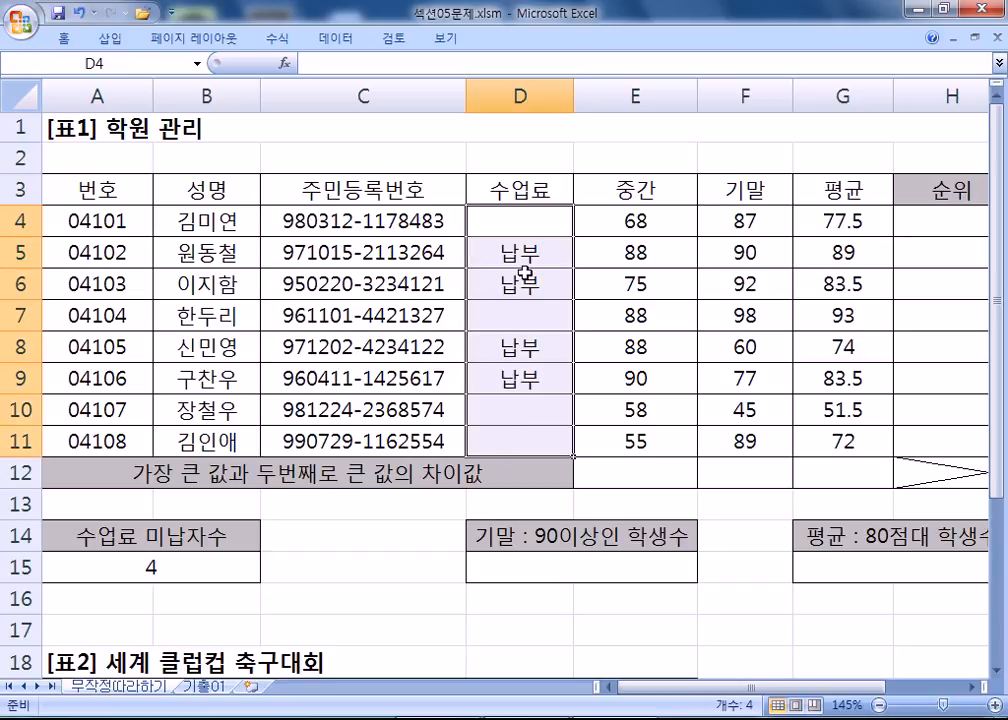
left_click_drag(740, 222, 740, 443)
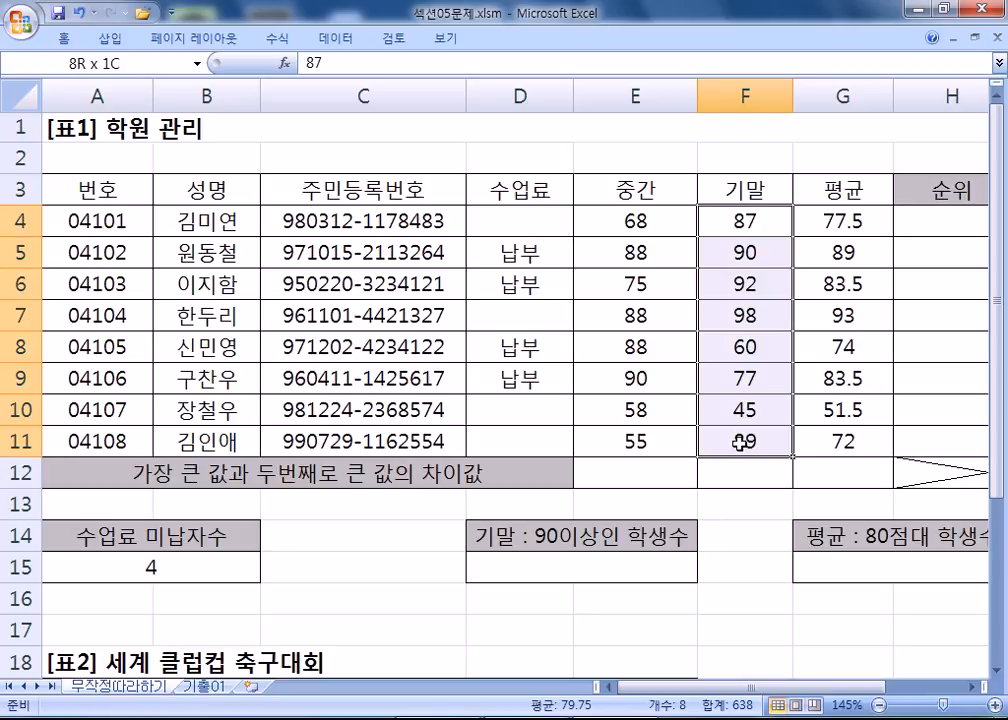
left_click_drag(740, 441, 740, 441)
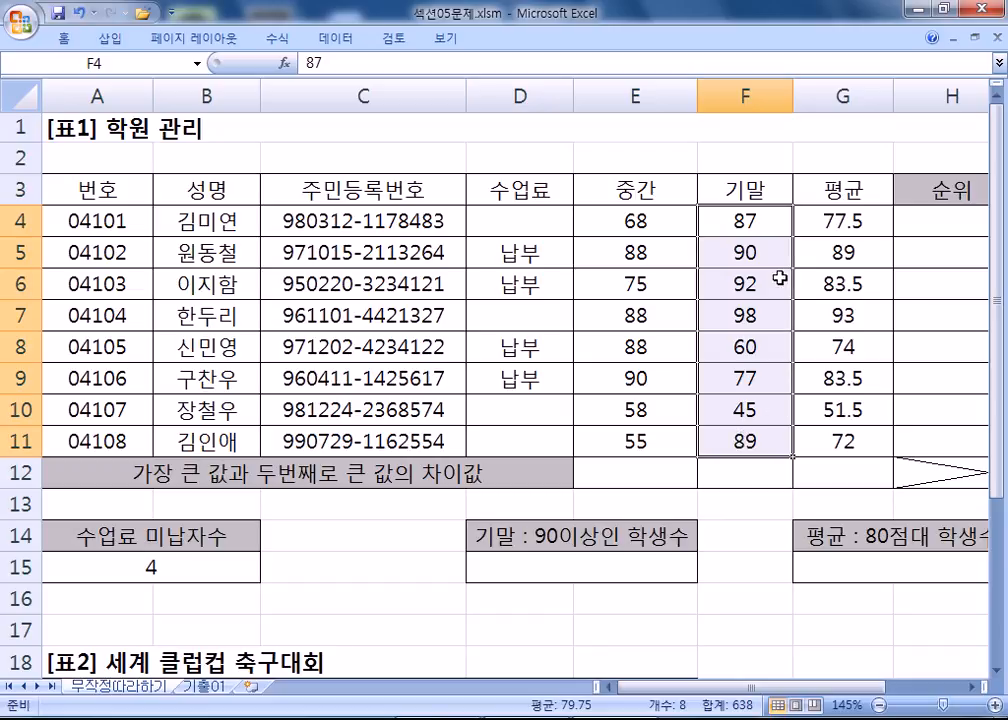
left_click(760, 255)
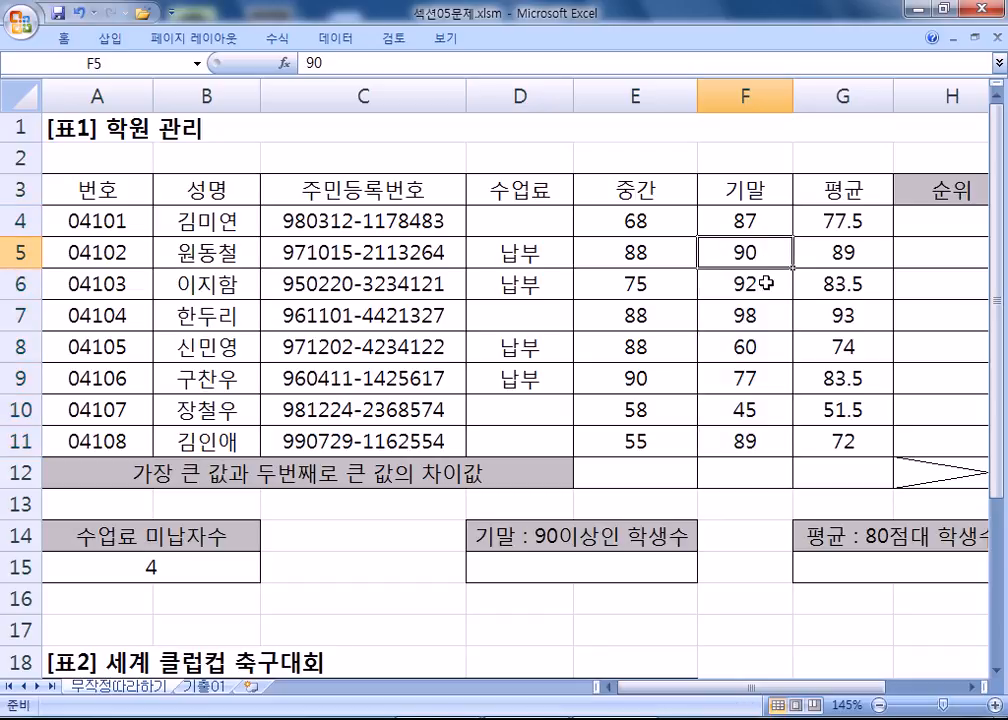
left_click(764, 284)
left_click(765, 316)
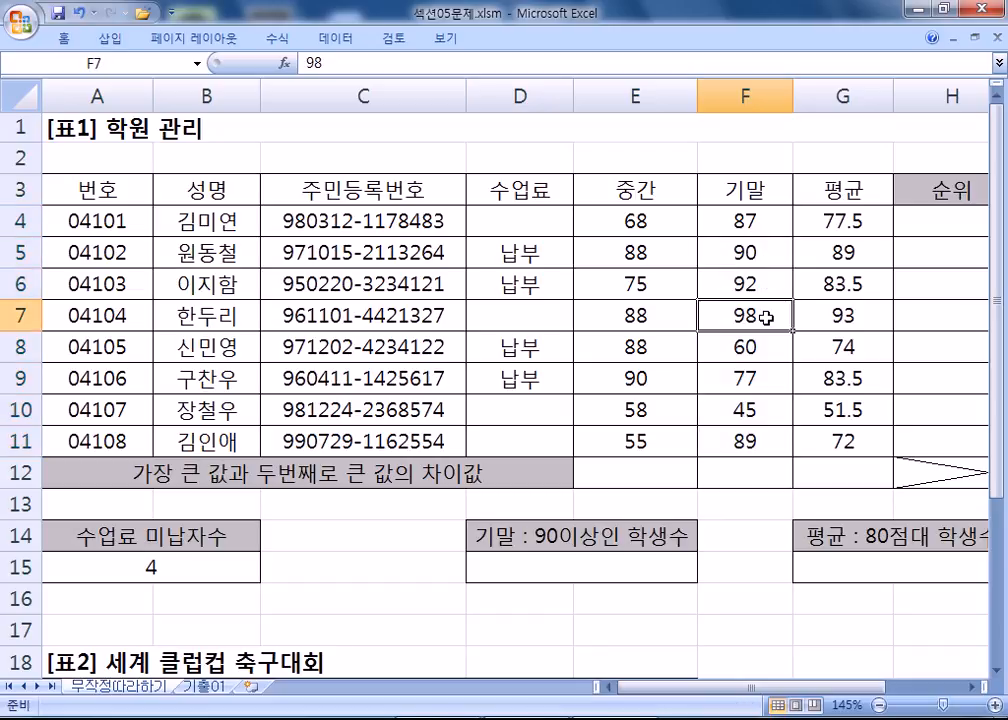
Step: Highlight COUNTIF in the memo and begin the formula =COUNTIF( in Excel's 기말 : 90이상인 학생수 cell, D15
left_click(655, 565)
key("alt+Tab")
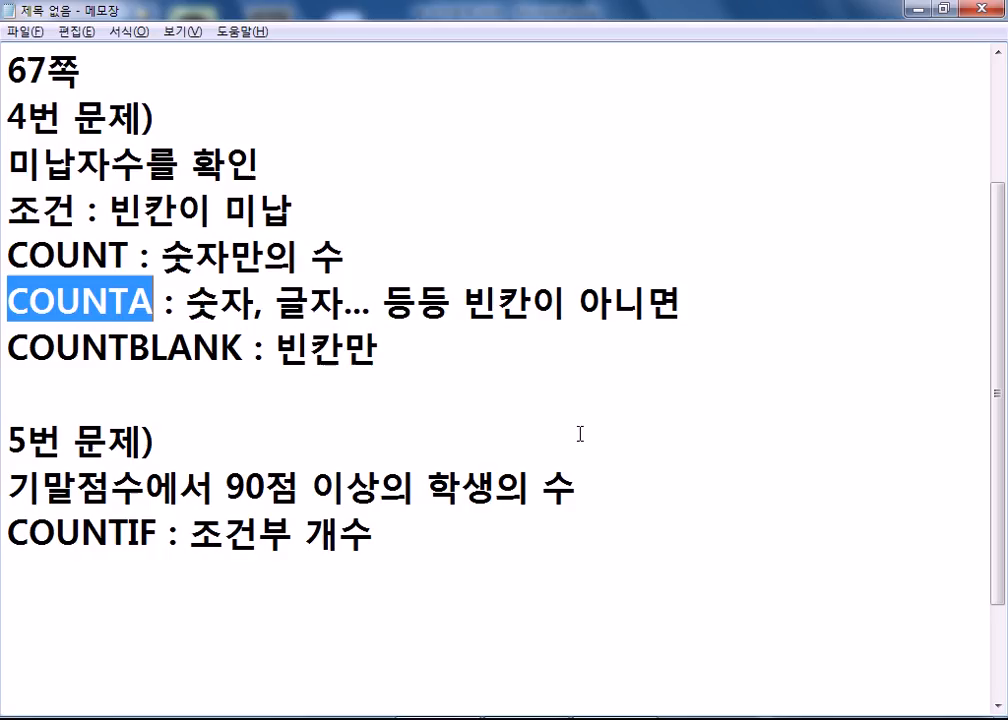
left_click_drag(157, 533, 3, 547)
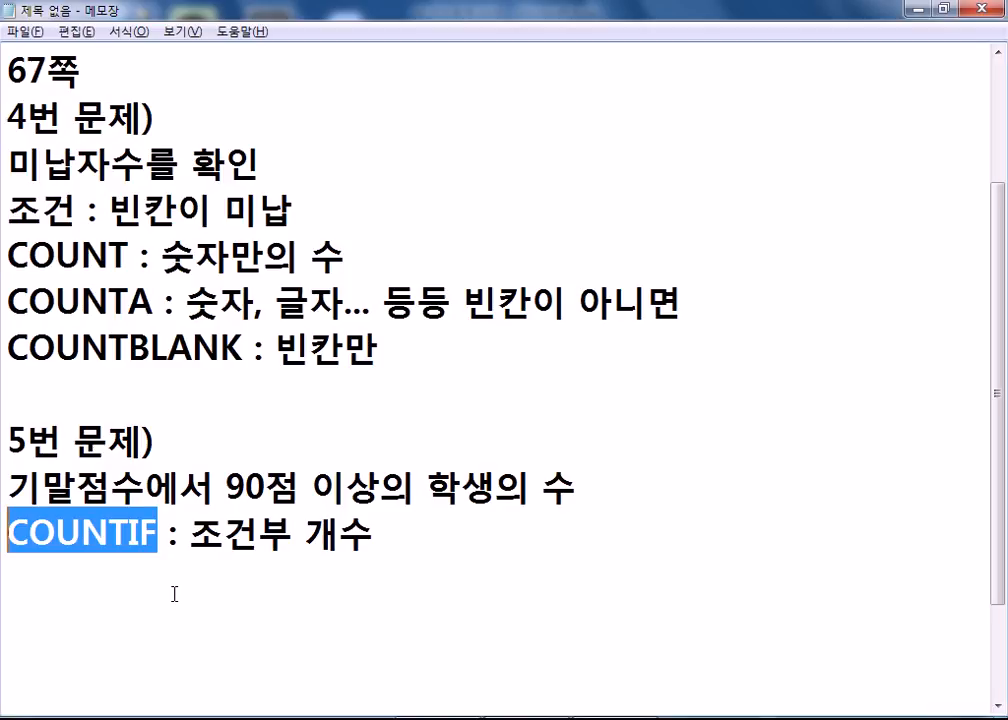
key("alt+Tab")
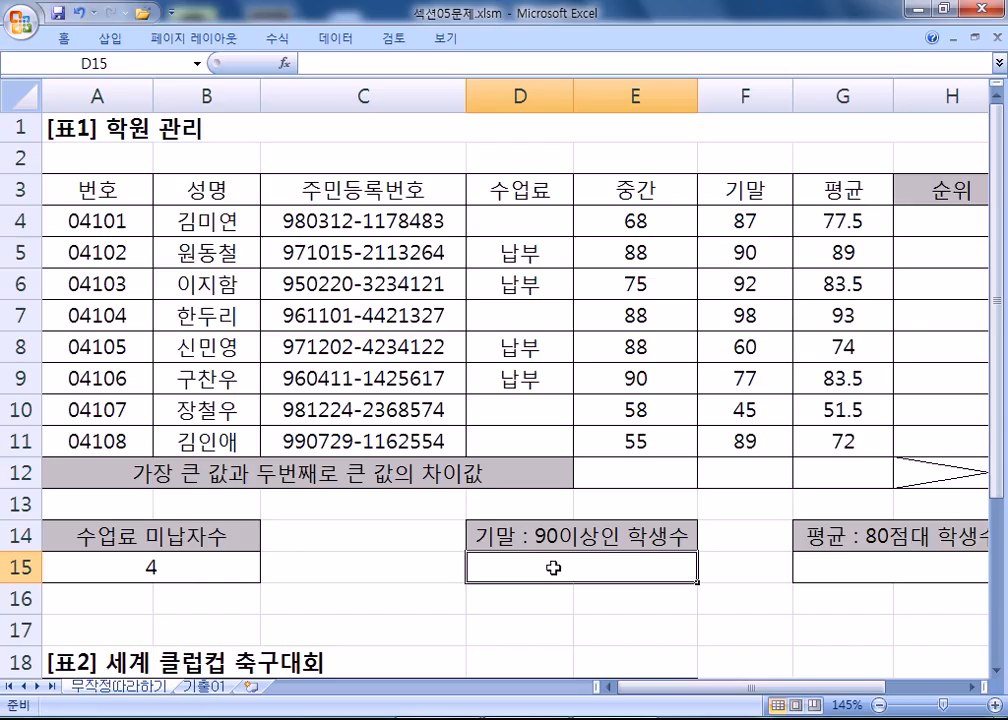
type("=COUNTIF")
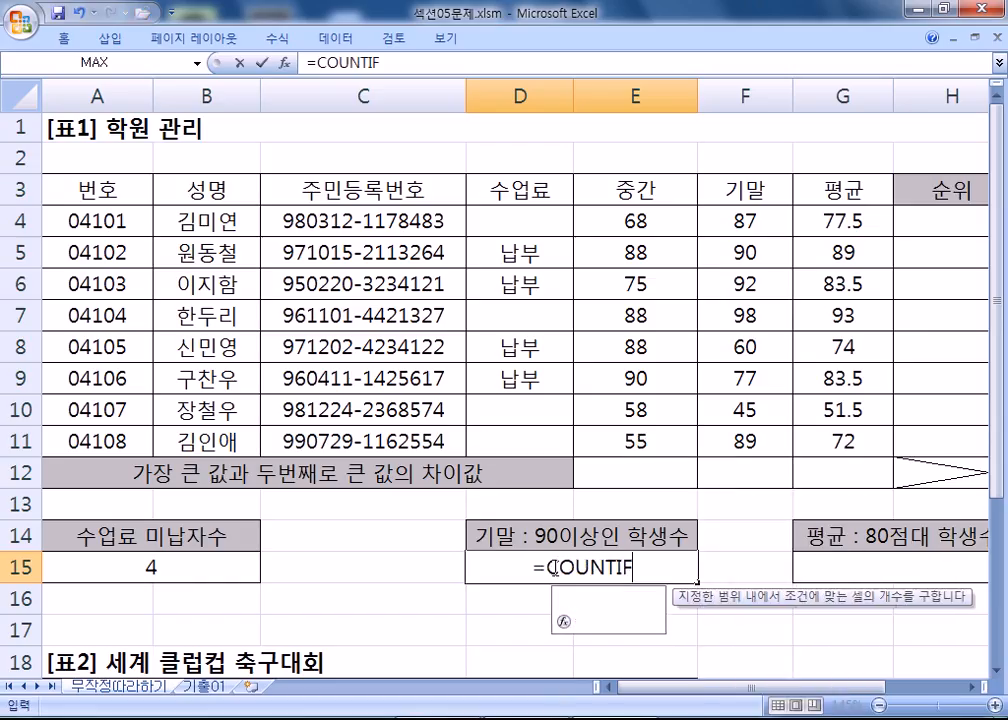
type("(")
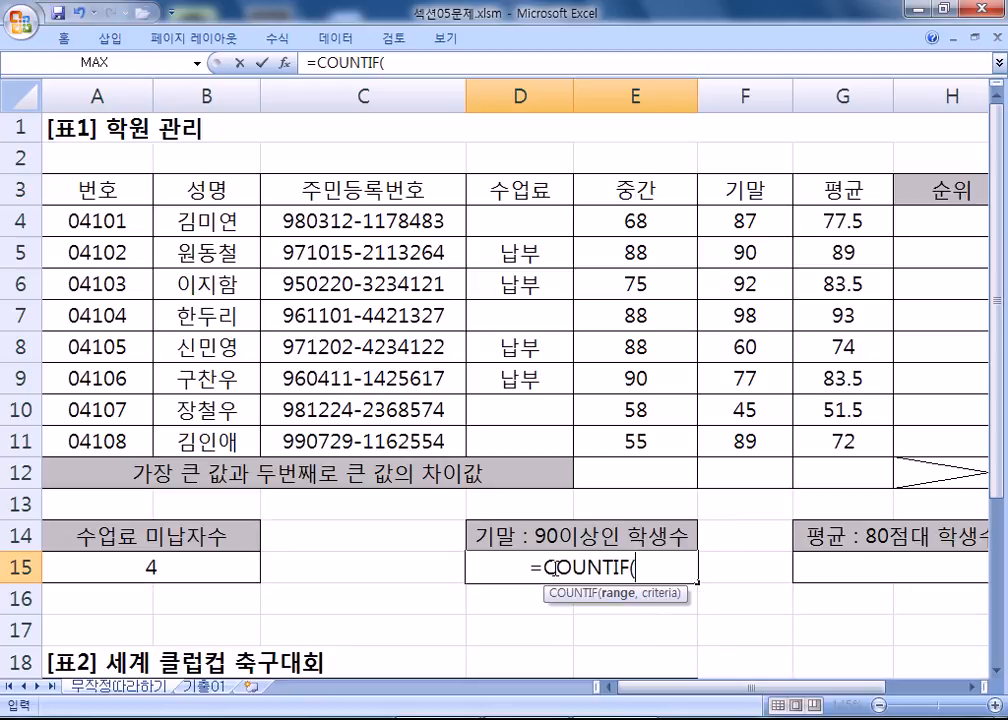
scroll(700, 572, "down", 2)
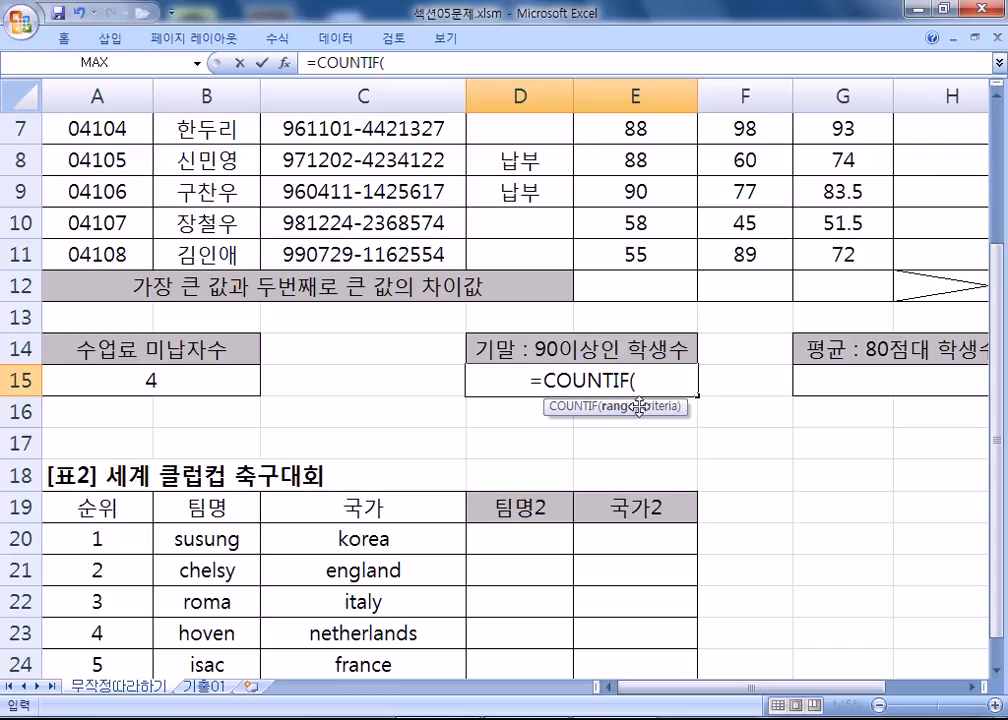
Step: Switch to the Notepad memo and add the syntax line "=COUNTIF(RANGE, CRITERIA)" below the COUNTIF note
key("alt+Tab")
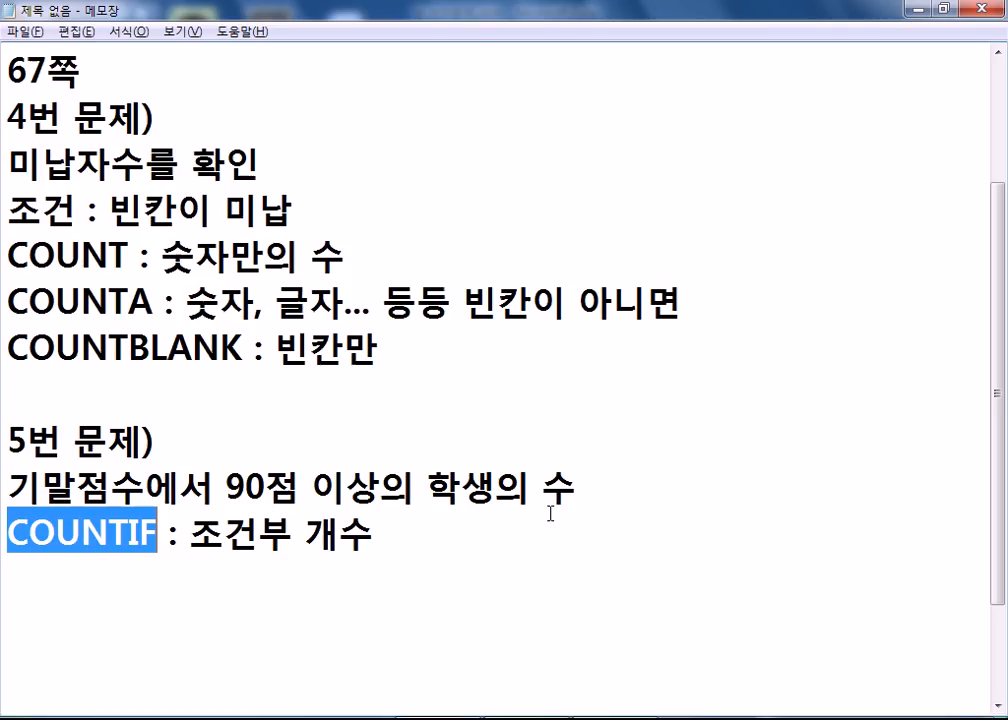
left_click(404, 543)
key("Return")
type("=COUNTIF")
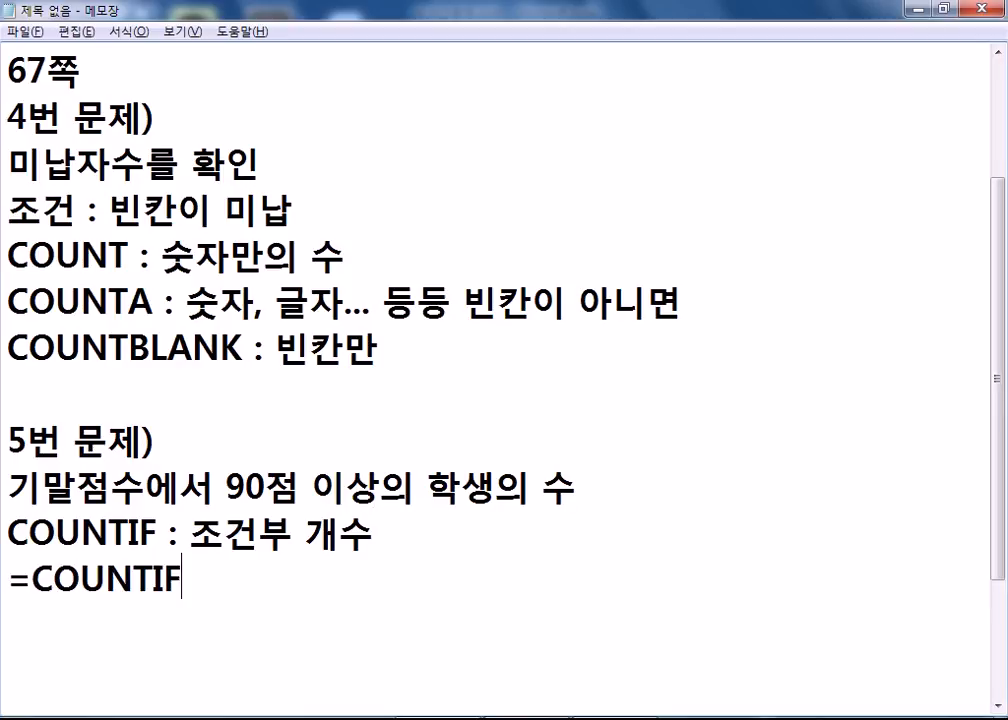
type("(ㄱ")
key("BackSpace")
type("RANGK")
key("BackSpace")
type("E,")
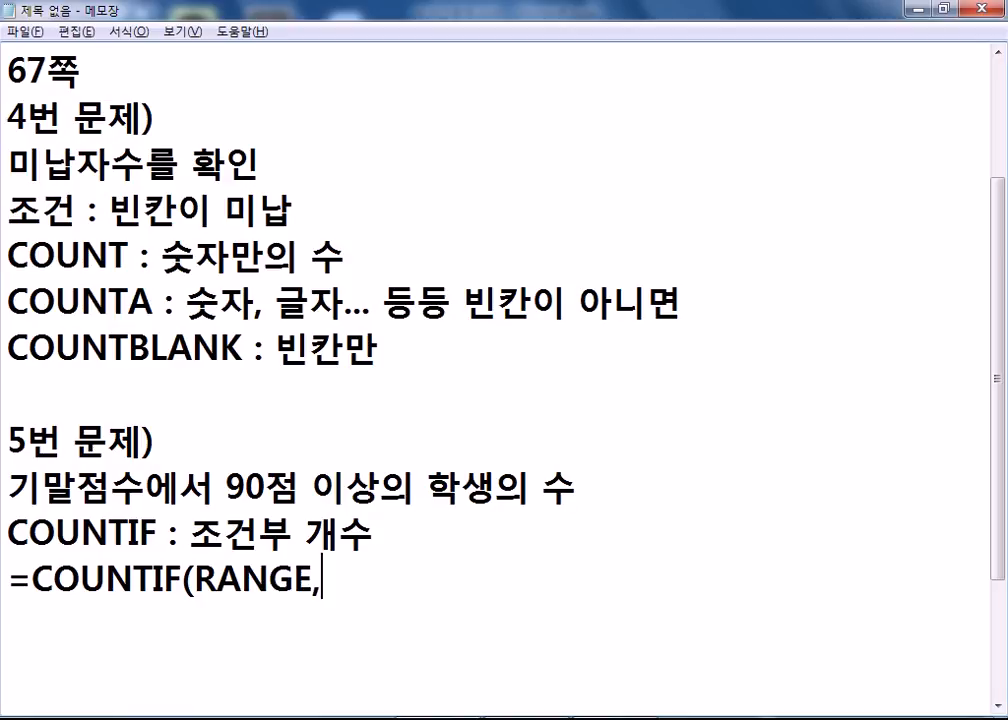
type(" CRITE")
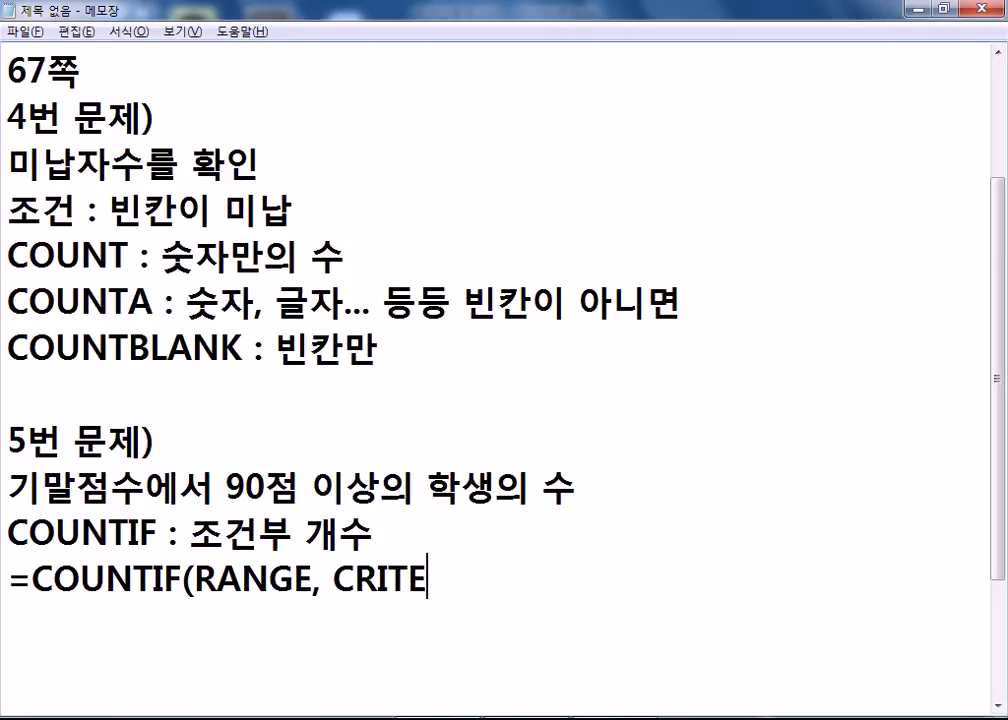
type("RIA)")
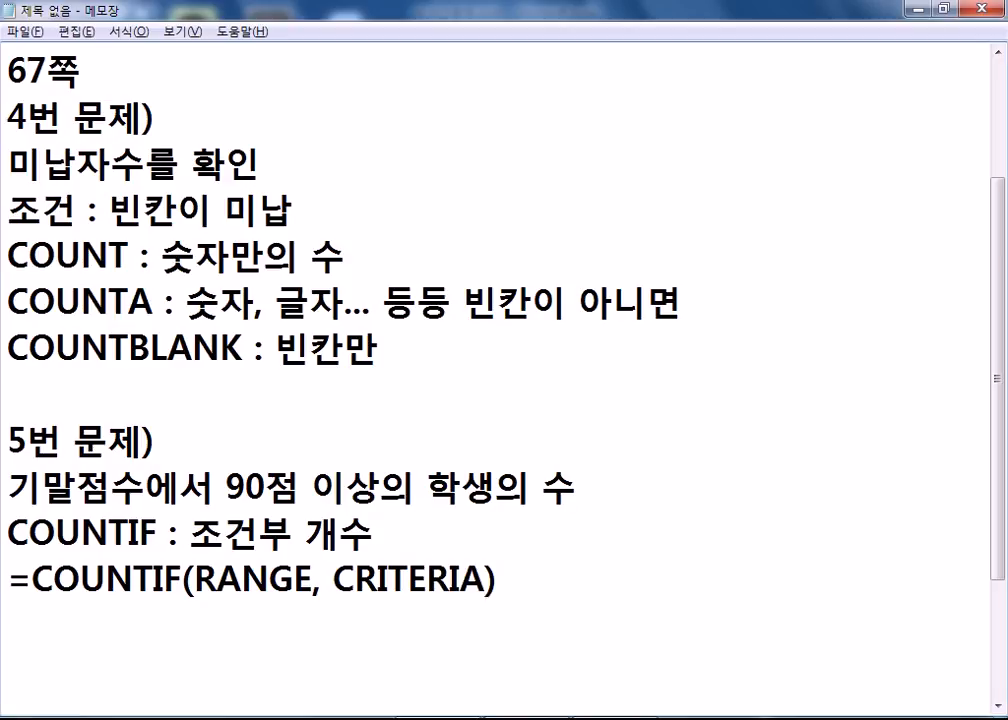
Step: Duplicate the =COUNTIF(RANGE, CRITERIA) line in the memo and replace RANGE with 범위 in the copy
key("alt+Tab")
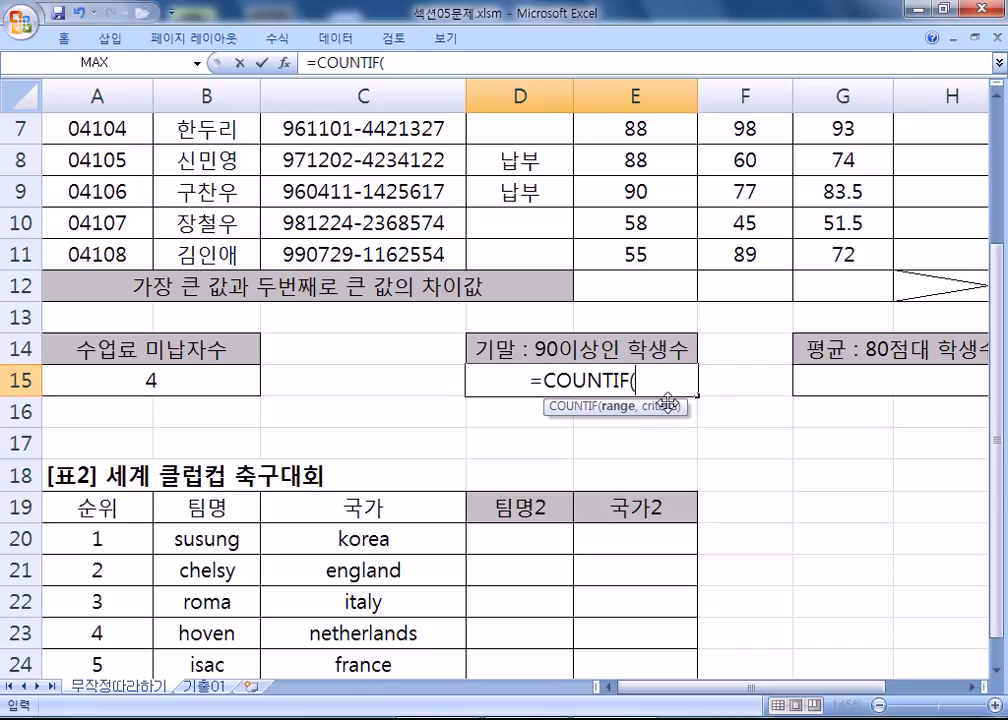
key("alt+Tab")
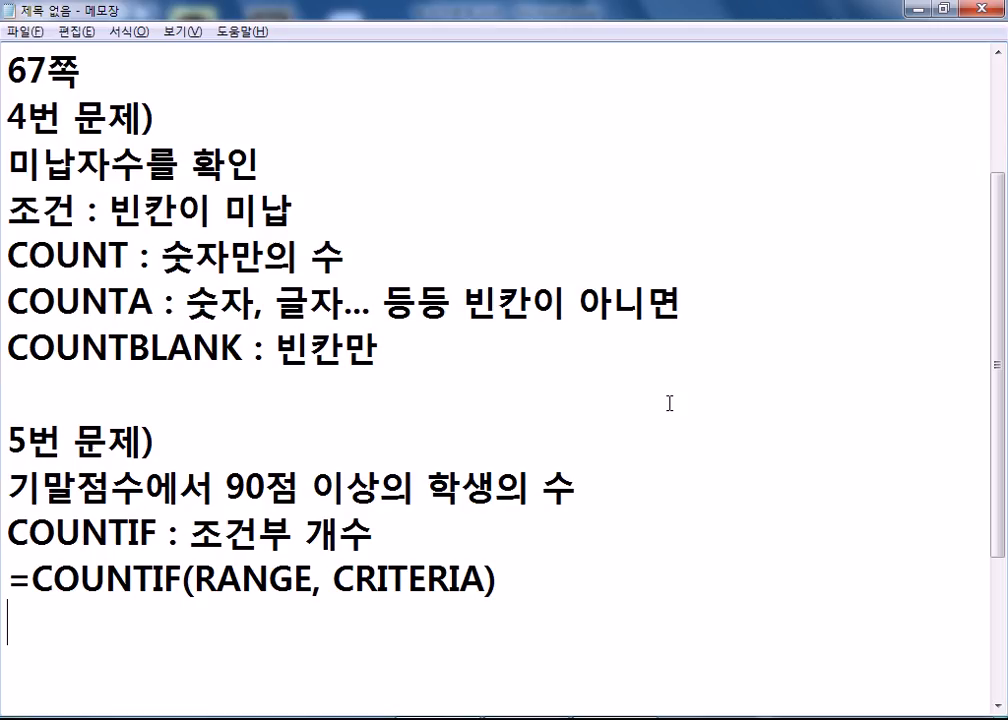
key("shift+Down")
key("ctrl+c")
key("Right")
key("ctrl+v")
key("Left")
key("Left")
key("Left")
key("Left")
key("Left")
key("Left")
key("Left")
key("Left")
key("Left")
key("Left")
key("Left")
key("Left")
key("Left")
key("Left")
key("Left")
key("Left")
key("Left")
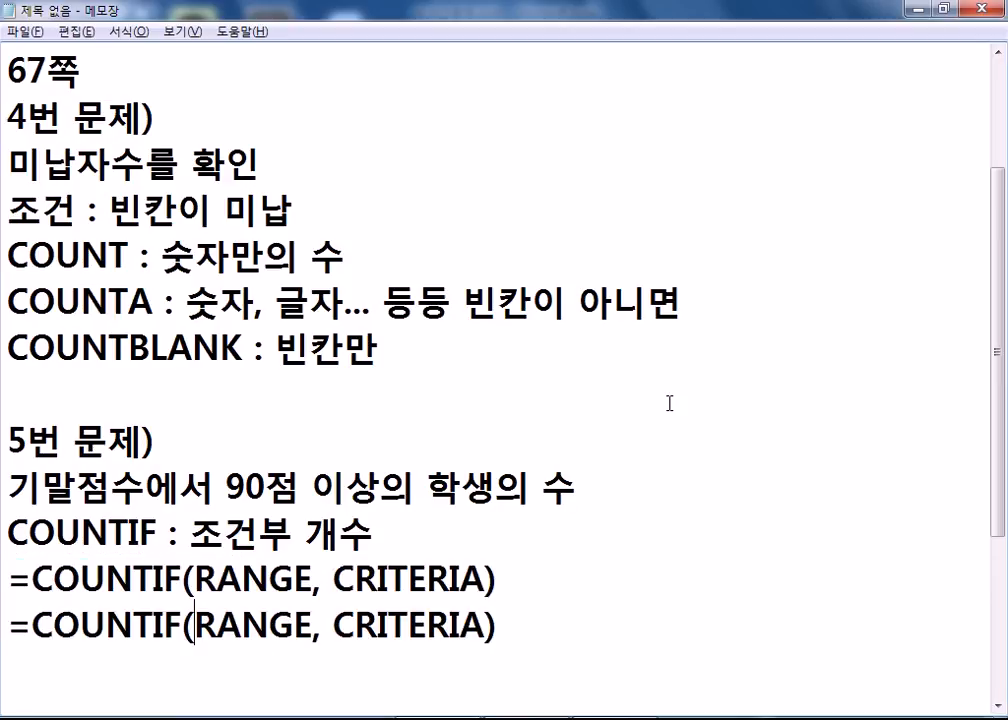
type("범위")
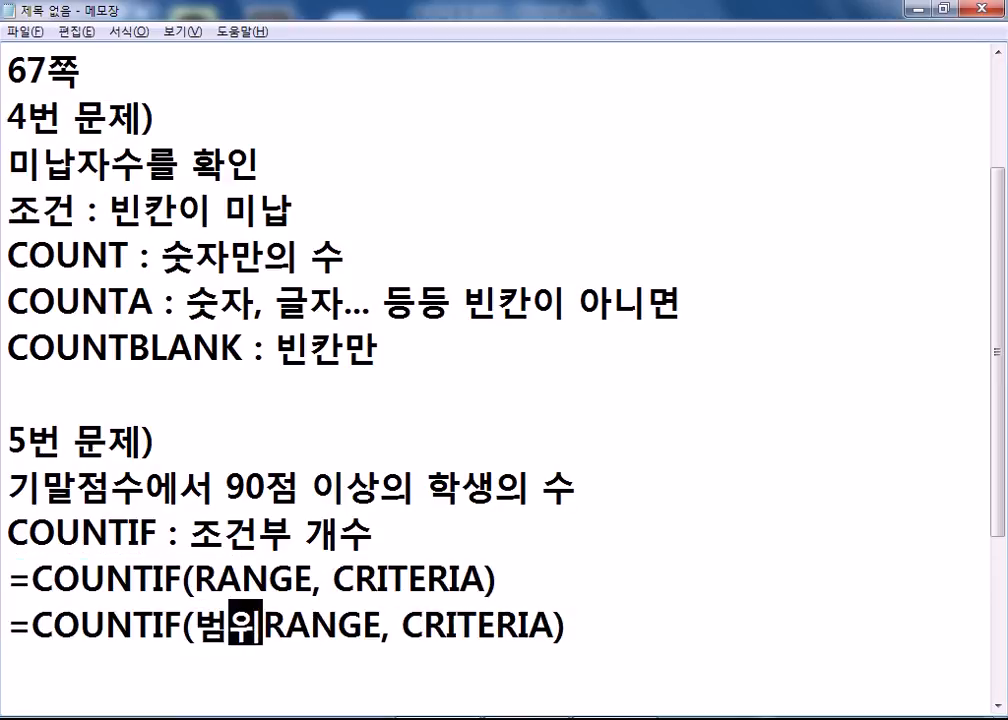
key("Delete")
key("Delete")
key("Delete")
key("Delete")
key("Delete")
Step: Replace CRITERIA with 조건 in the copied COUNTIF line and compare the syntax with the unfinished formula in Excel
key("Down")
key("Down")
key("Down")
key("Down")
key("Down")
key("Down")
key("Down")
key("Up")
key("Up")
key("Up")
key("Up")
key("Up")
key("Up")
key("Up")
key("Up")
key("Down")
key("End")
key("Left")
key("BackSpace")
key("BackSpace")
key("BackSpace")
key("BackSpace")
key("BackSpace")
key("BackSpace")
key("BackSpace")
key("BackSpace")
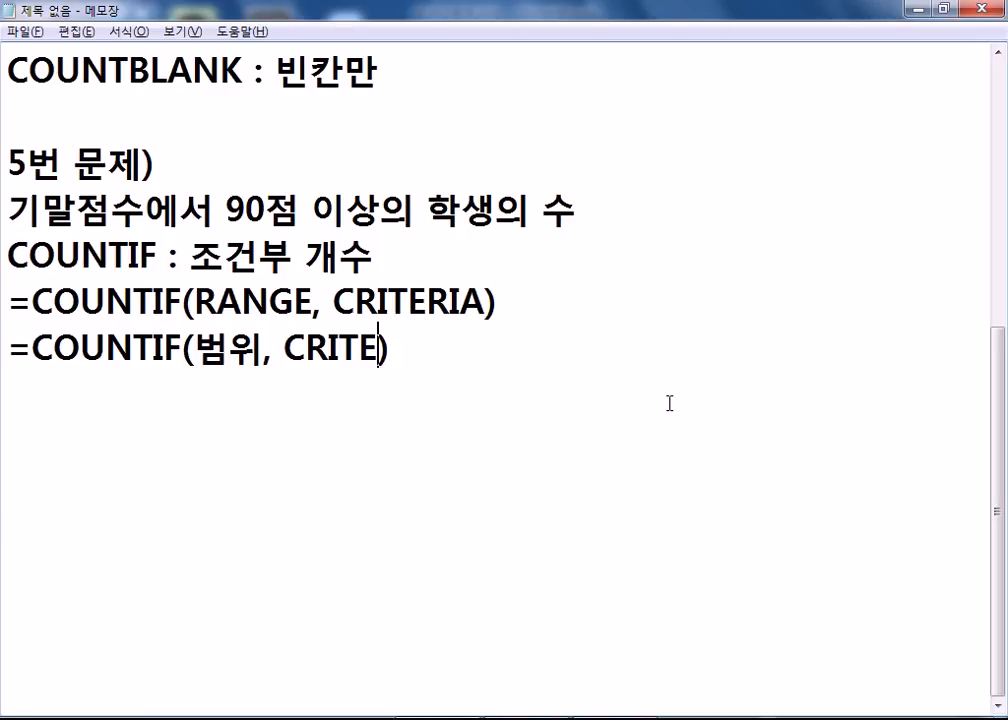
type("조건")
key("Down")
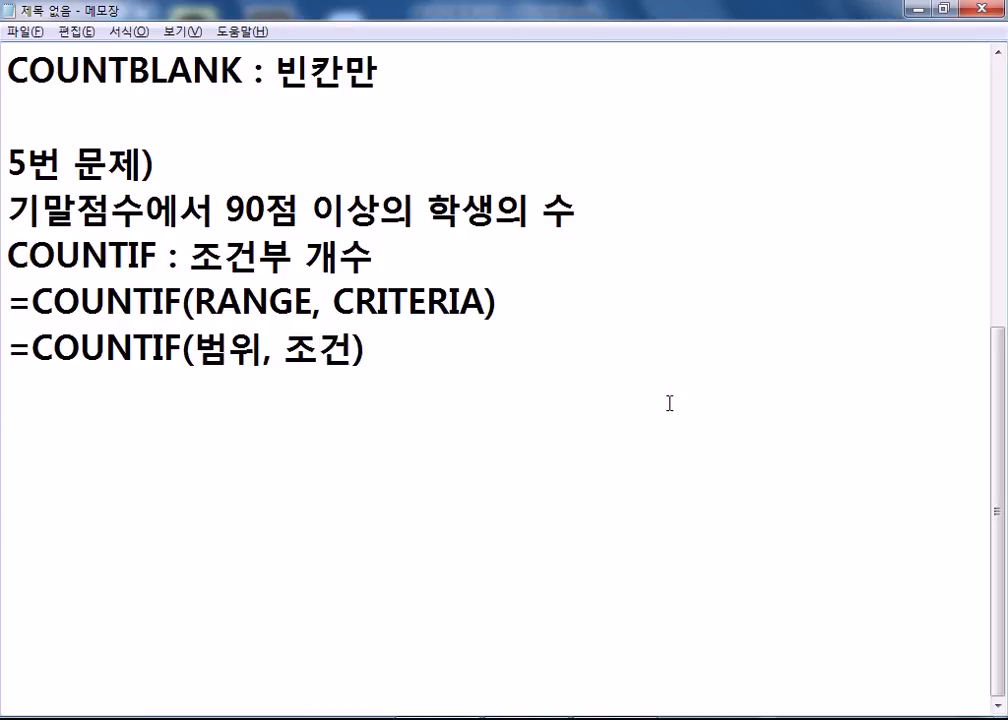
key("alt+Tab")
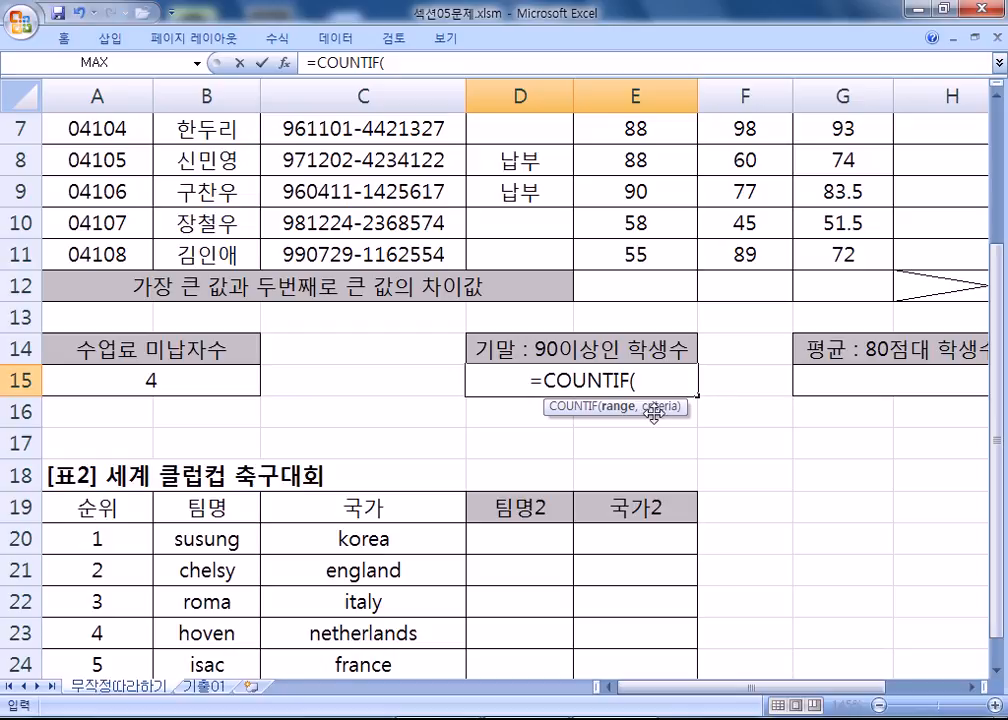
key("alt+Tab")
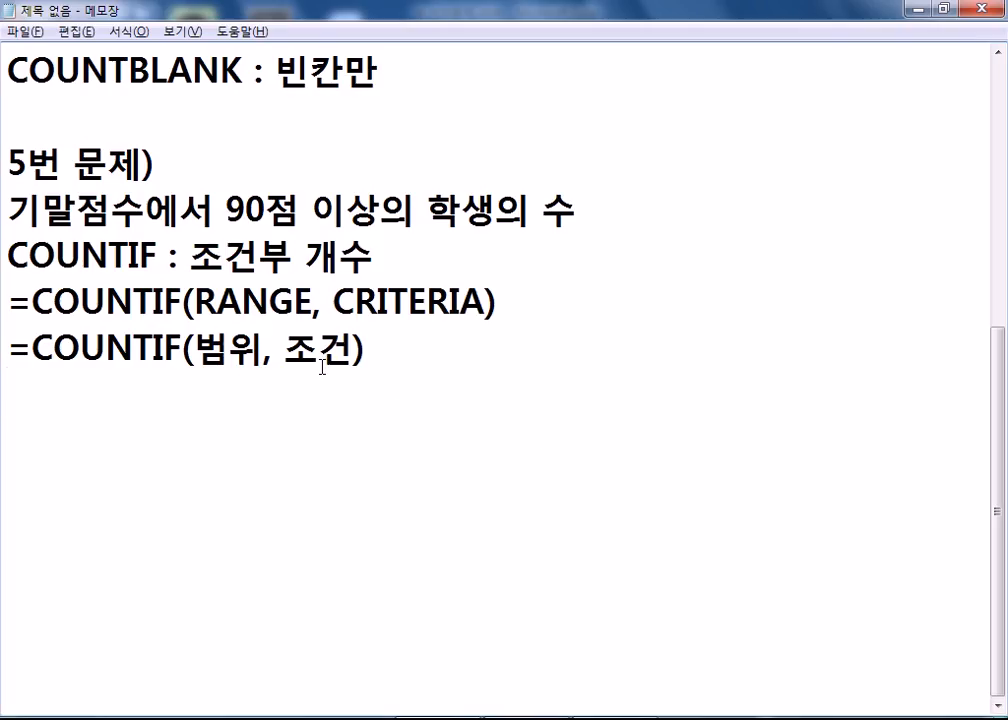
Step: Highlight the 90점 이상 condition in the memo and duplicate the =COUNTIF(범위, 조건) line below itself
left_click_drag(226, 209, 380, 210)
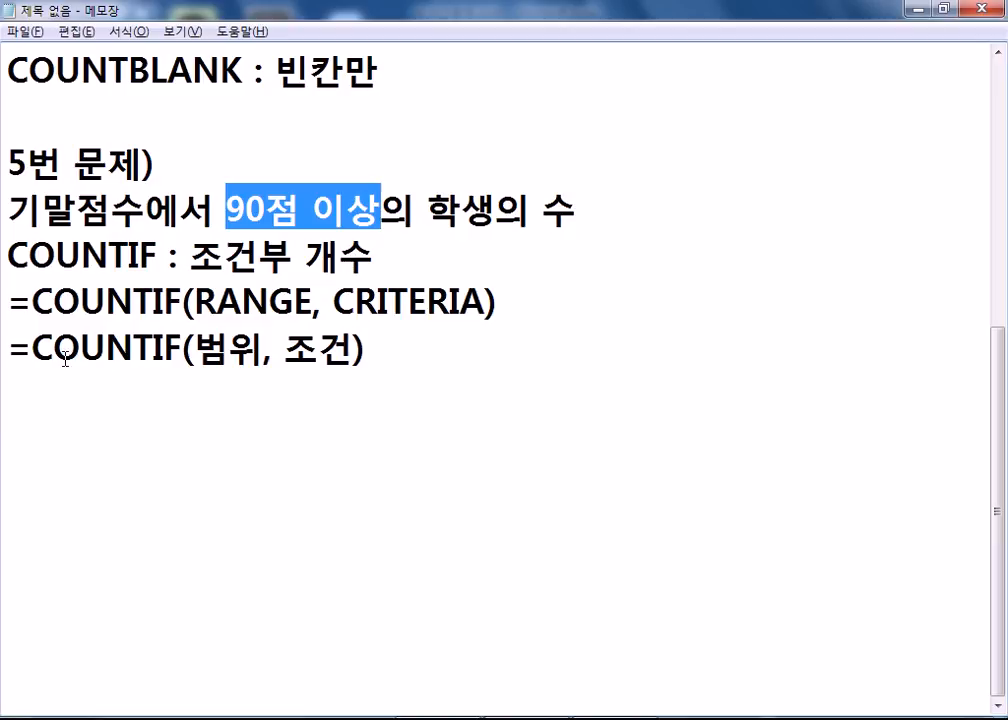
left_click_drag(18, 351, 7, 387)
key("ctrl+c")
key("ctrl+v")
key("ctrl+v")
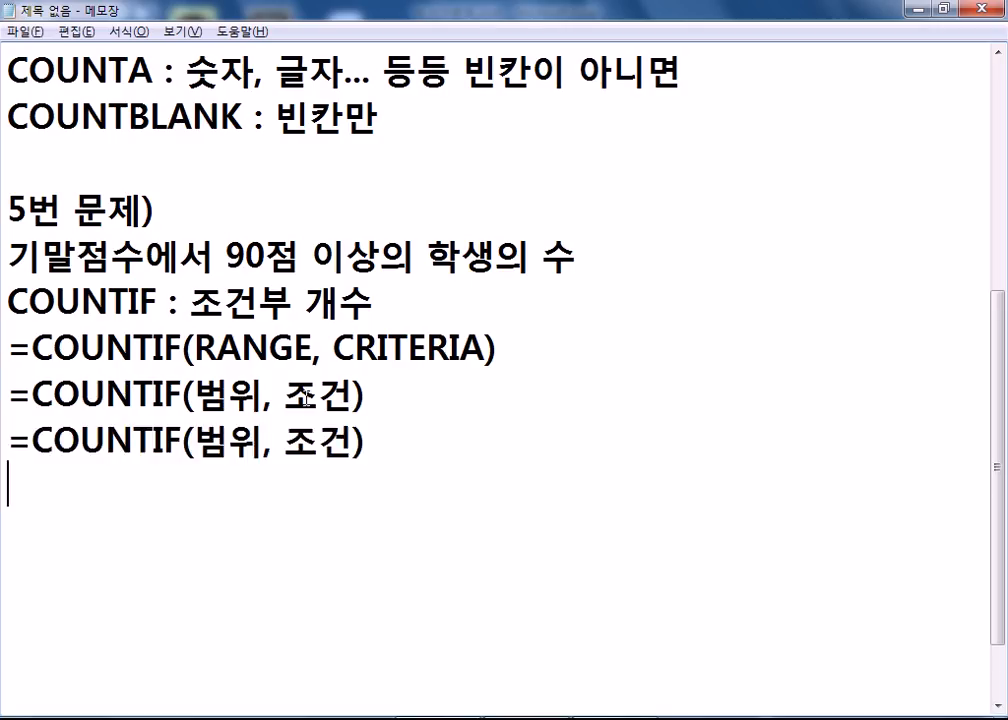
Step: Replace 조건 with ">=90" in quotation marks in the copied COUNTIF line
left_click_drag(287, 438, 352, 440)
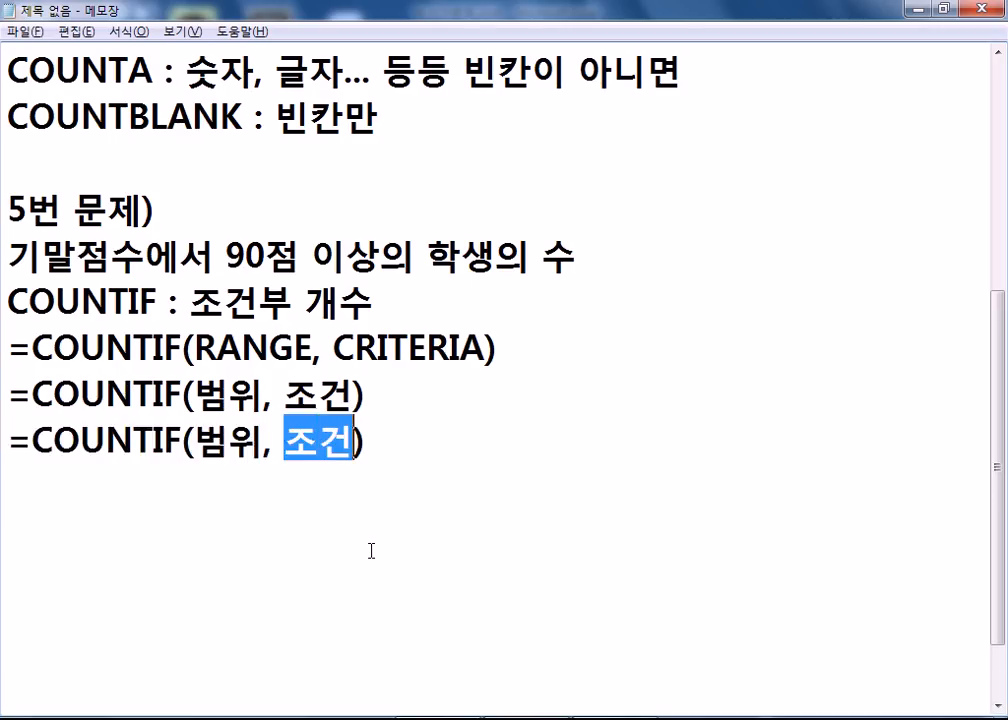
type("\"\"")
key("Left")
type(">=")
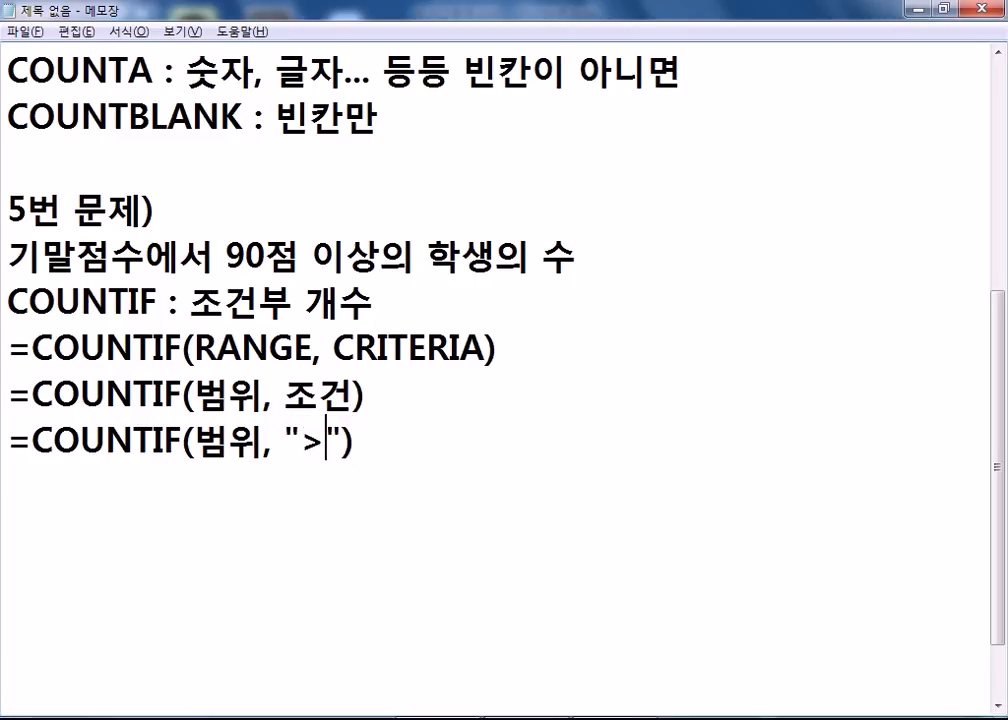
type("90")
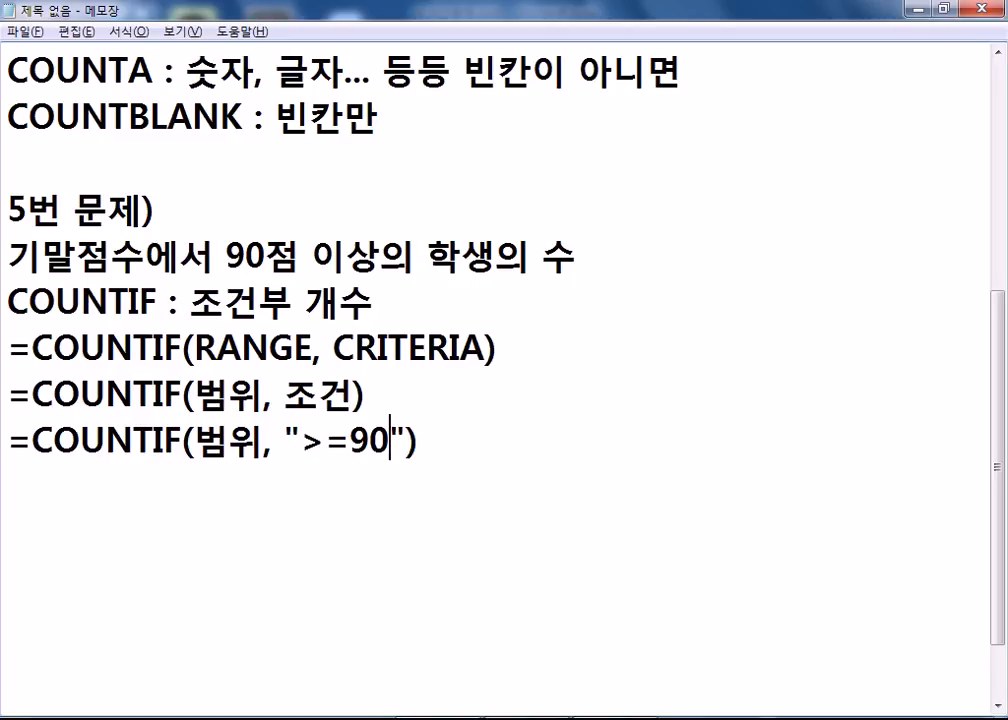
Step: Examine the >= operator and the number 90 in the quoted criterion, comparing them with 90점 이상 in the problem text
left_click_drag(351, 442, 388, 441)
left_click_drag(301, 442, 350, 442)
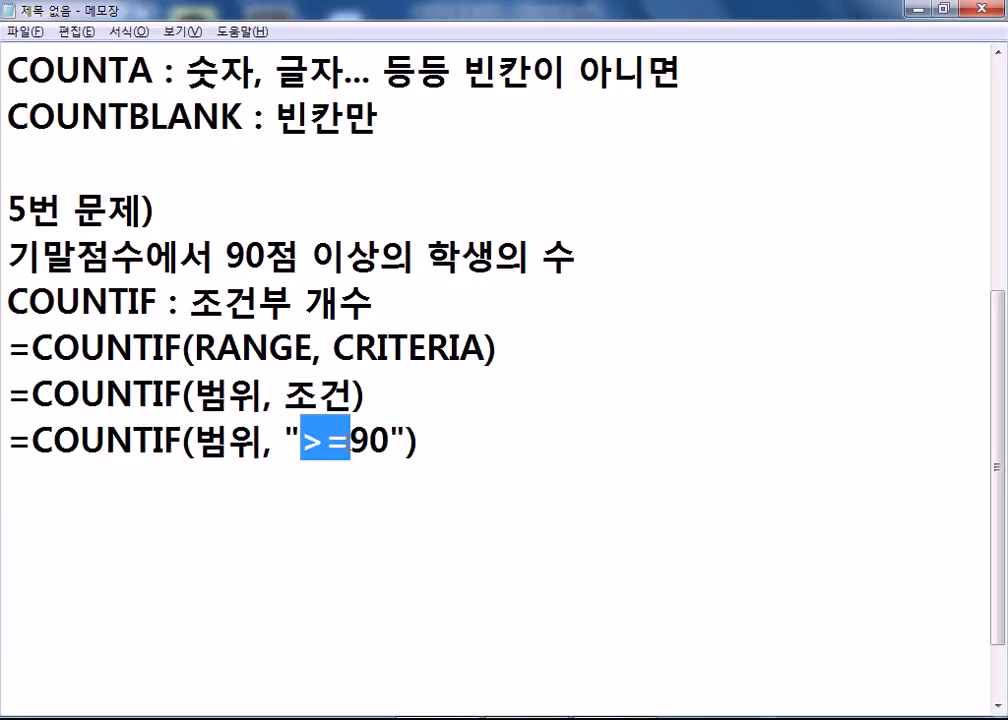
left_click_drag(226, 257, 380, 258)
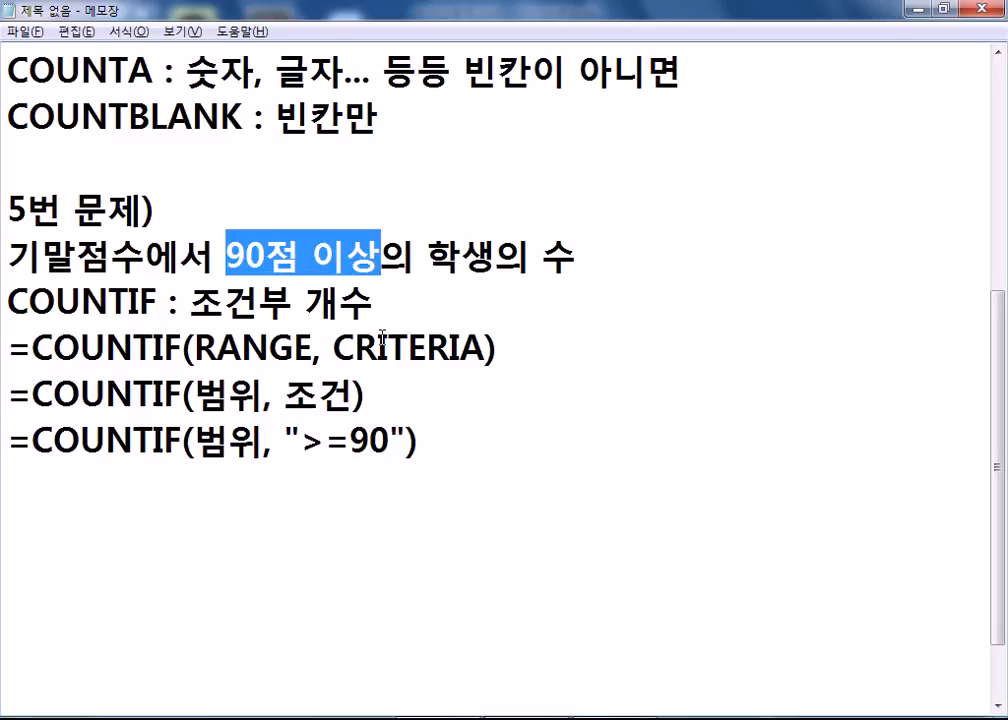
left_click_drag(301, 440, 367, 440)
left_click(350, 440)
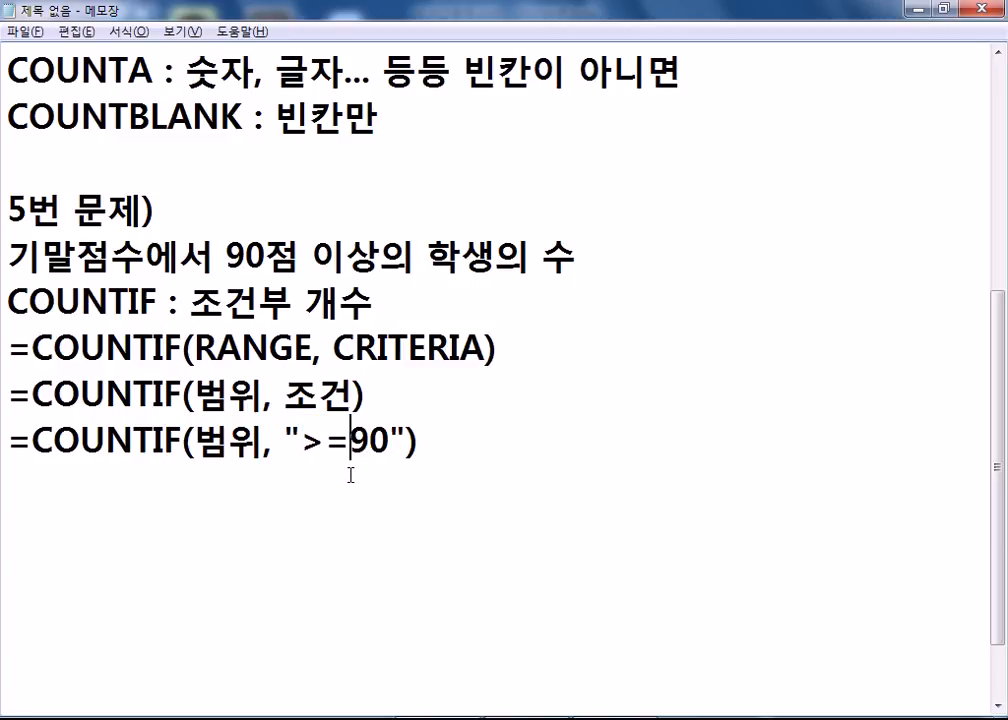
left_click_drag(301, 440, 390, 440)
left_click(365, 440)
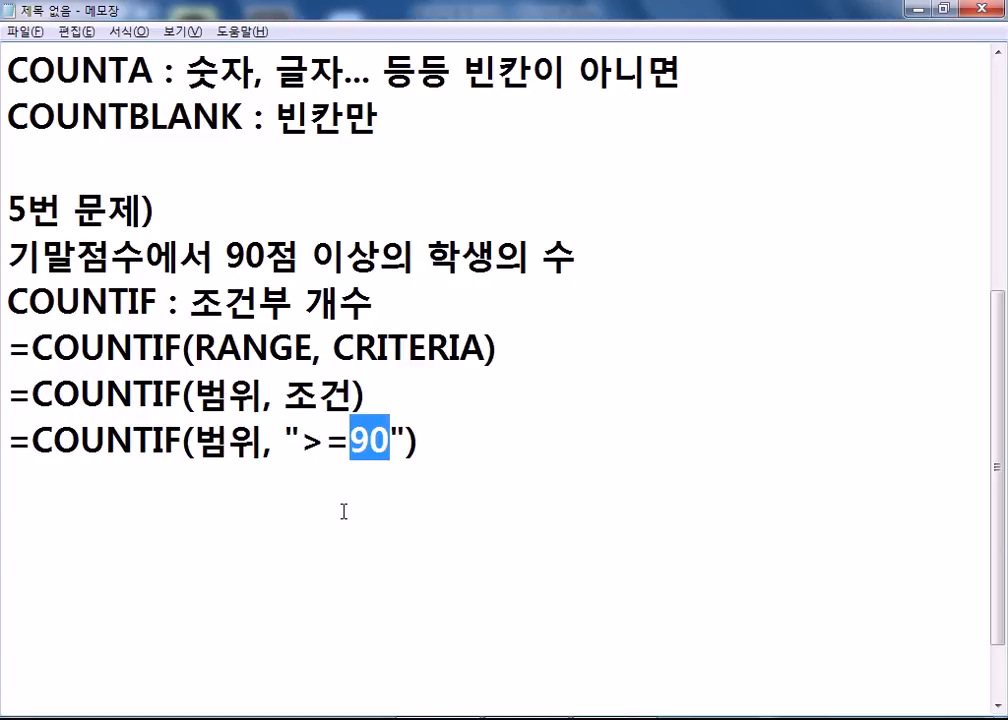
left_click_drag(299, 441, 387, 441)
left_click_drag(300, 441, 386, 442)
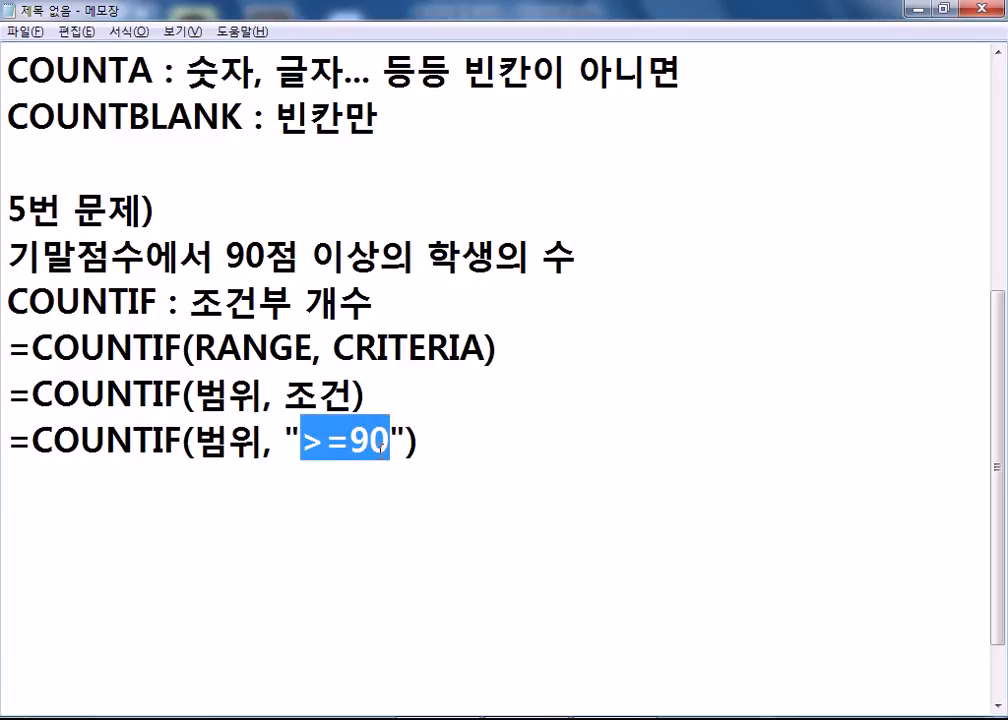
Step: Check the 기말 score cells in Excel and replace 범위 with F4:F11 in the memo's last COUNTIF line
left_click_drag(195, 441, 262, 442)
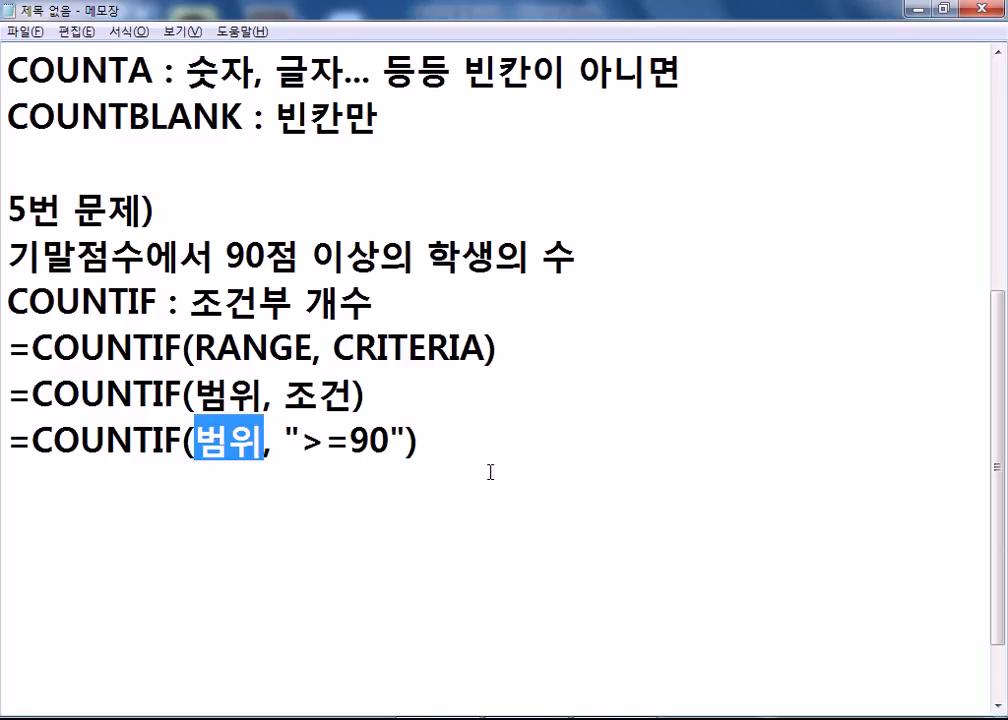
key("alt+Tab")
scroll(735, 328, "up", 2)
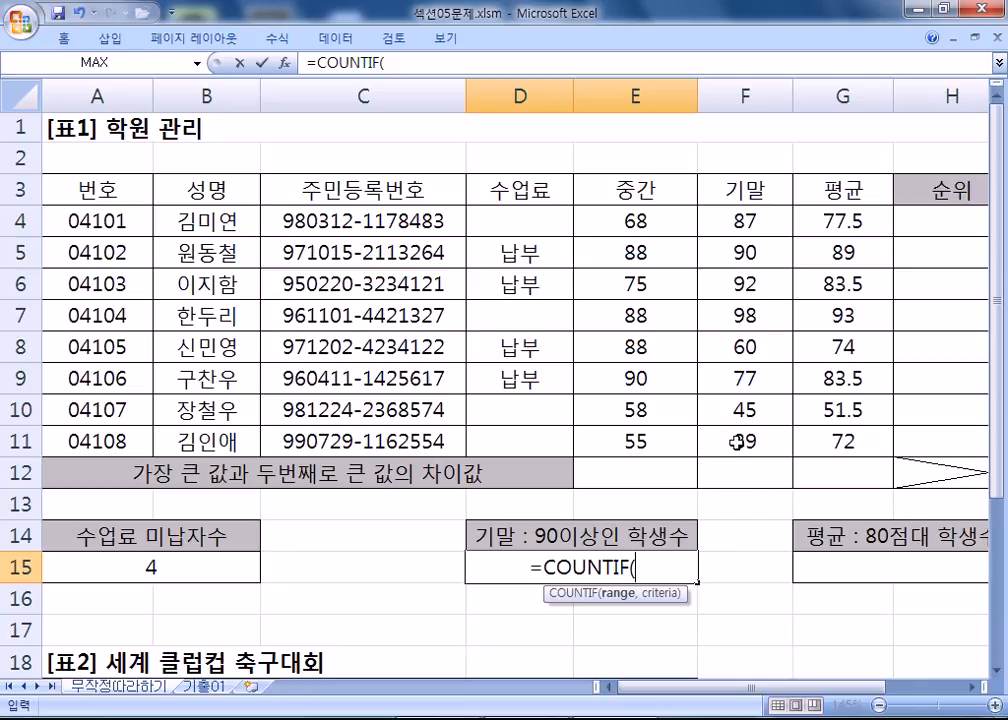
key("alt+Tab")
type("ㄹ4")
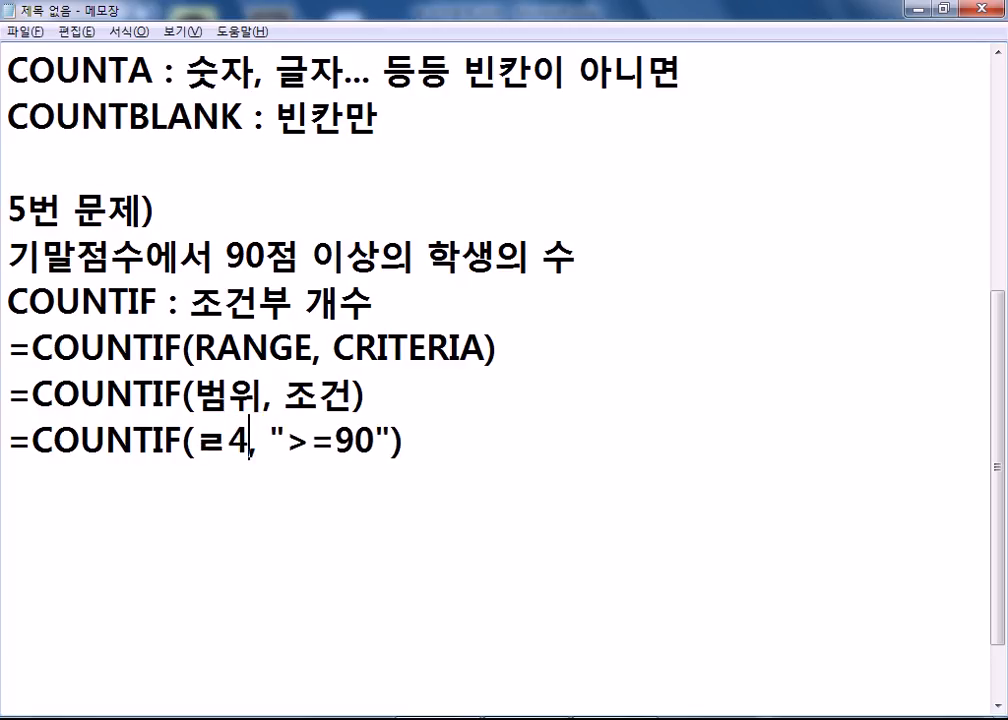
key("BackSpace")
key("BackSpace")
type("F4:F11")
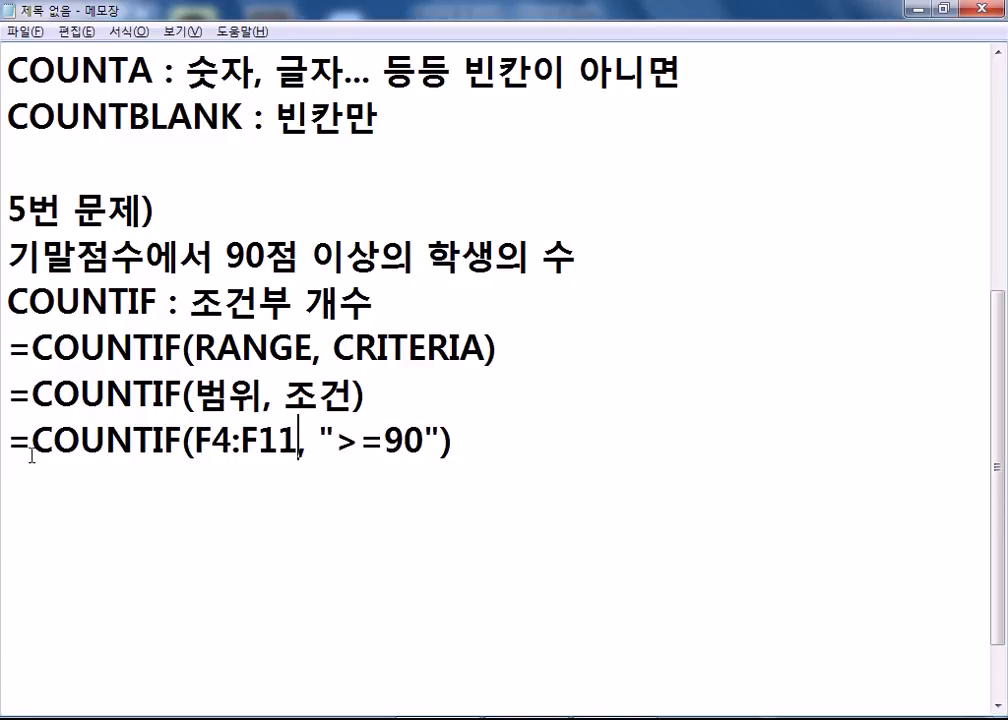
Step: Review the range, the quoted criterion and the separating commas in the memo's COUNTIF lines
left_click_drag(151, 440, 237, 440)
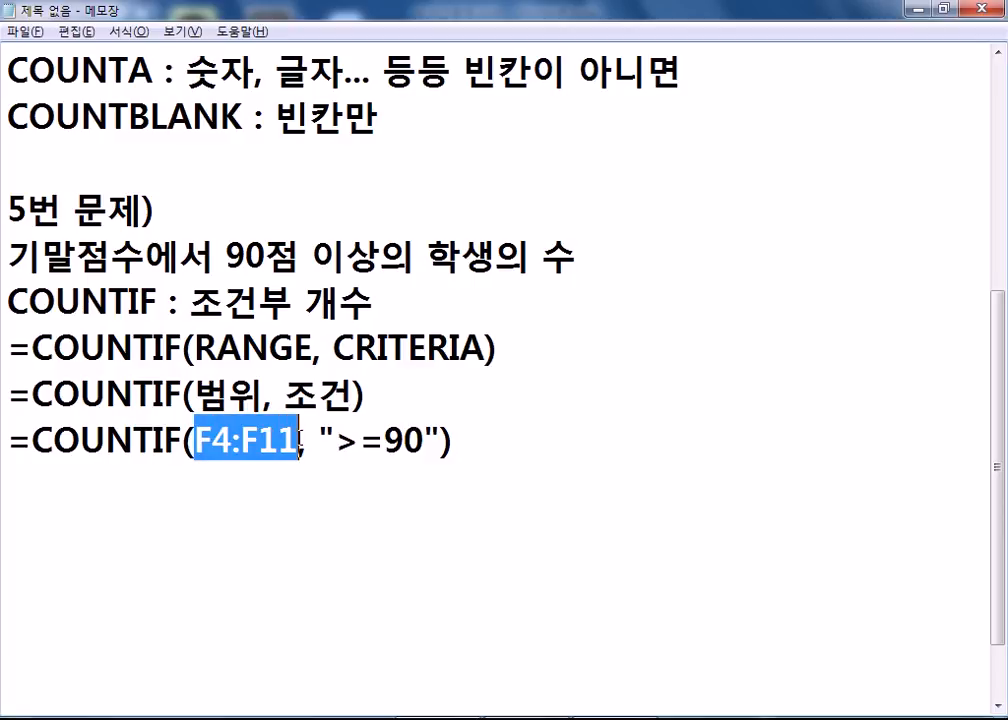
left_click_drag(318, 440, 440, 440)
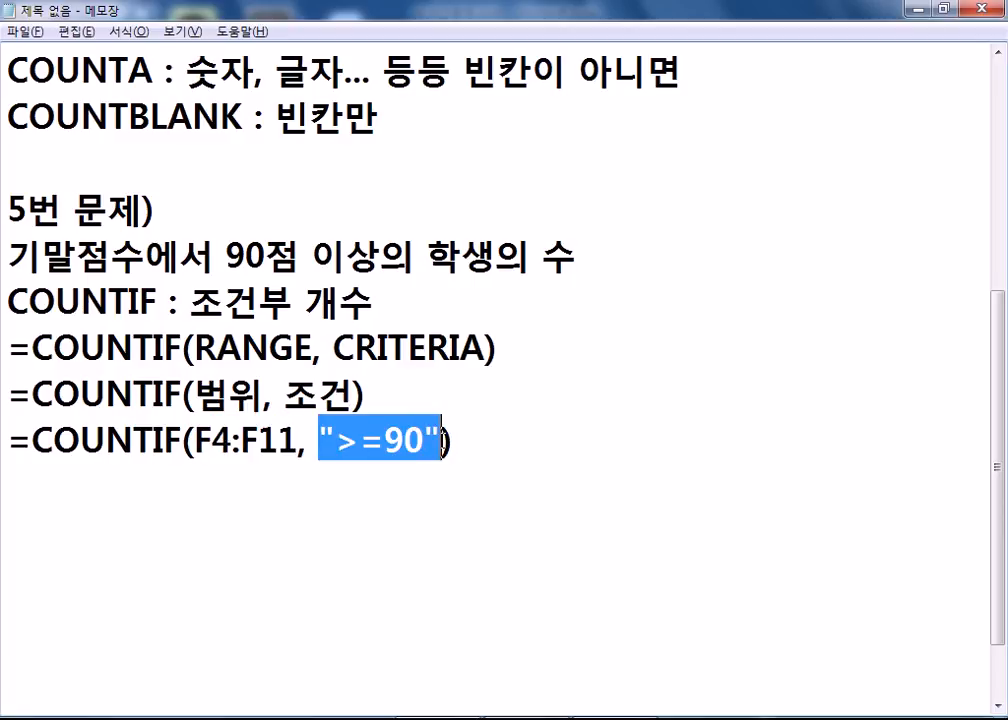
left_click(432, 484)
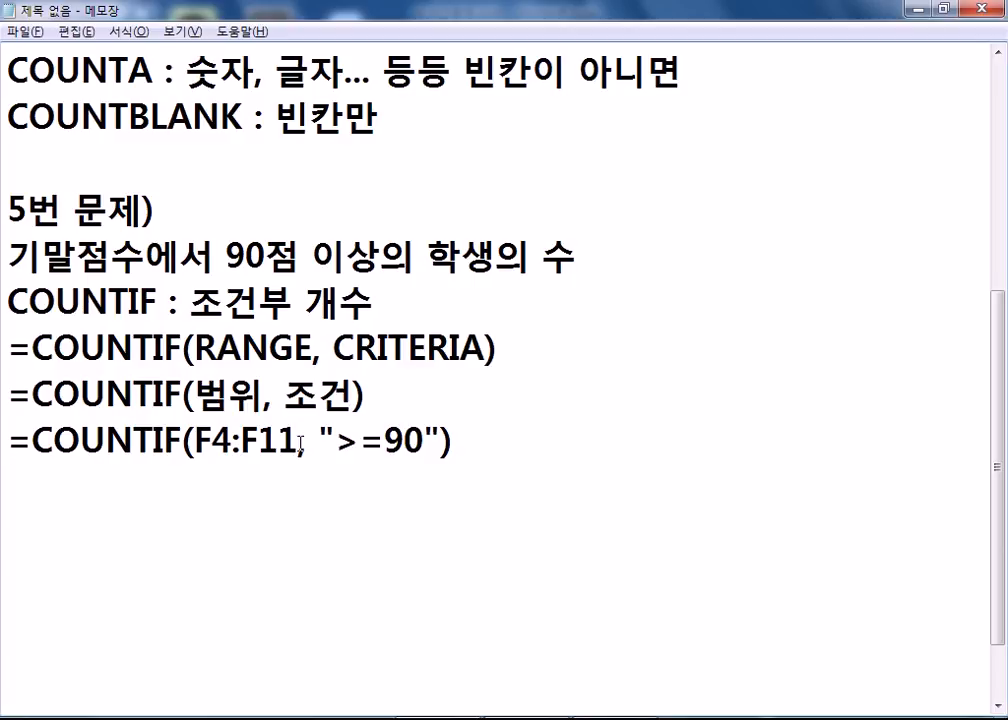
left_click_drag(306, 440, 318, 440)
left_click_drag(274, 397, 284, 397)
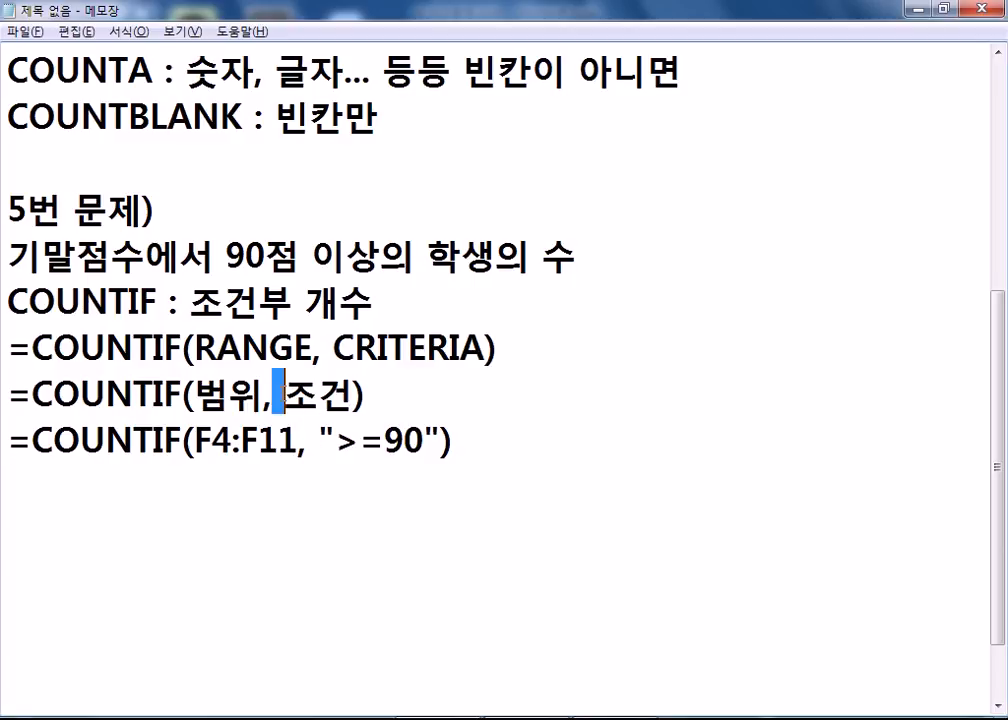
left_click_drag(313, 349, 323, 349)
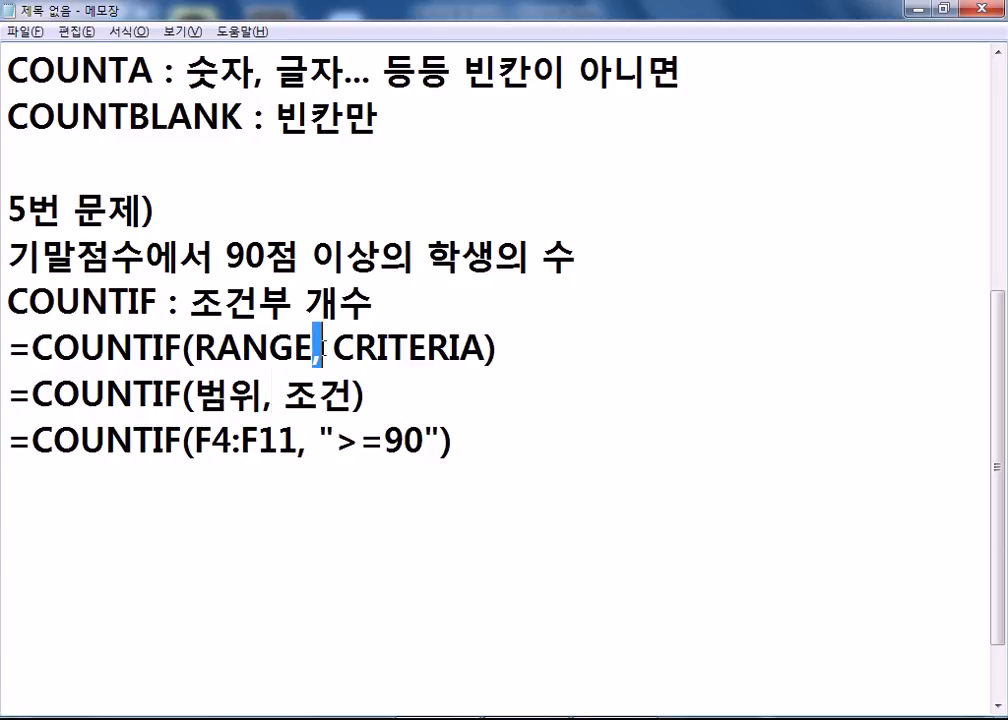
left_click(322, 350)
left_click(195, 481)
Step: Switch to Excel and complete the formula in D15 as =COUNTIF(F4:F11,">=90")
key("alt+Tab")
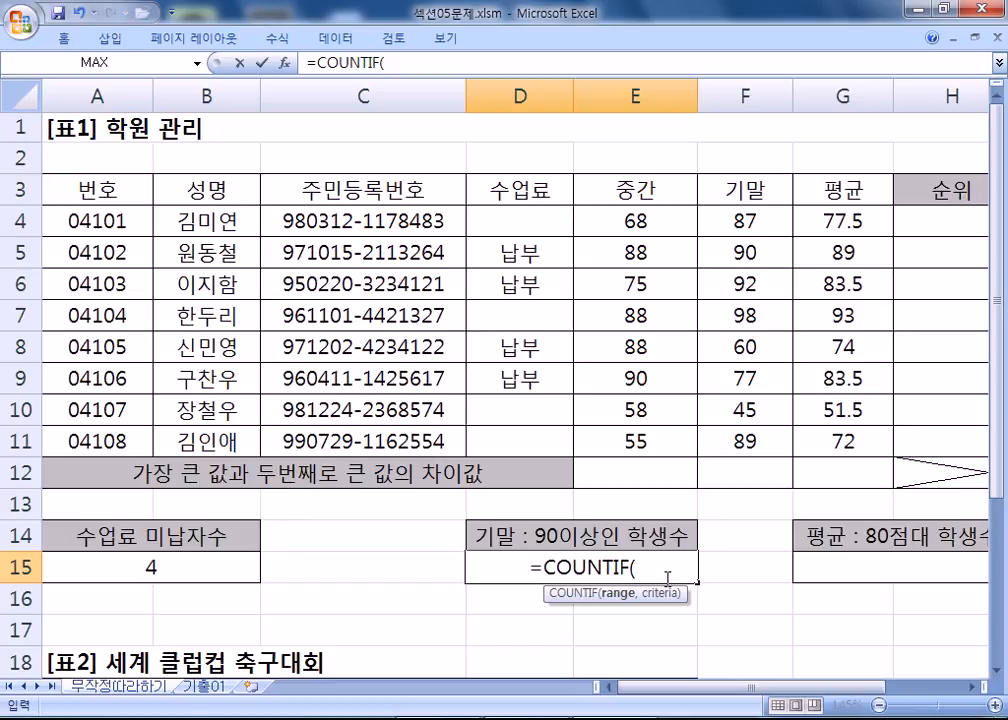
left_click(741, 224)
left_click_drag(741, 224, 738, 441)
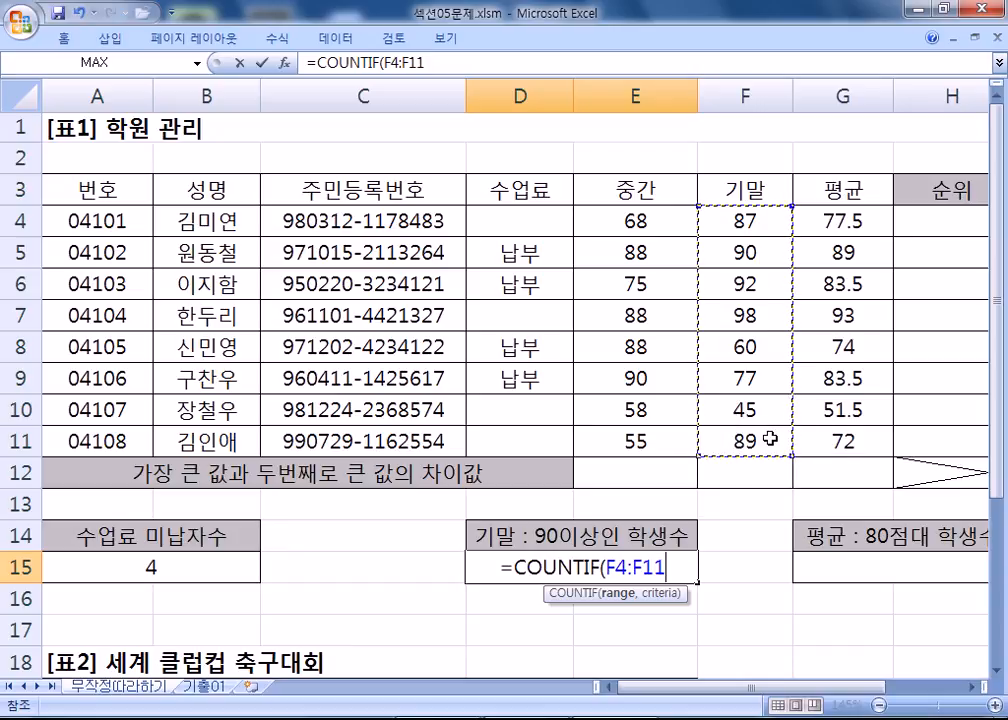
type(",")
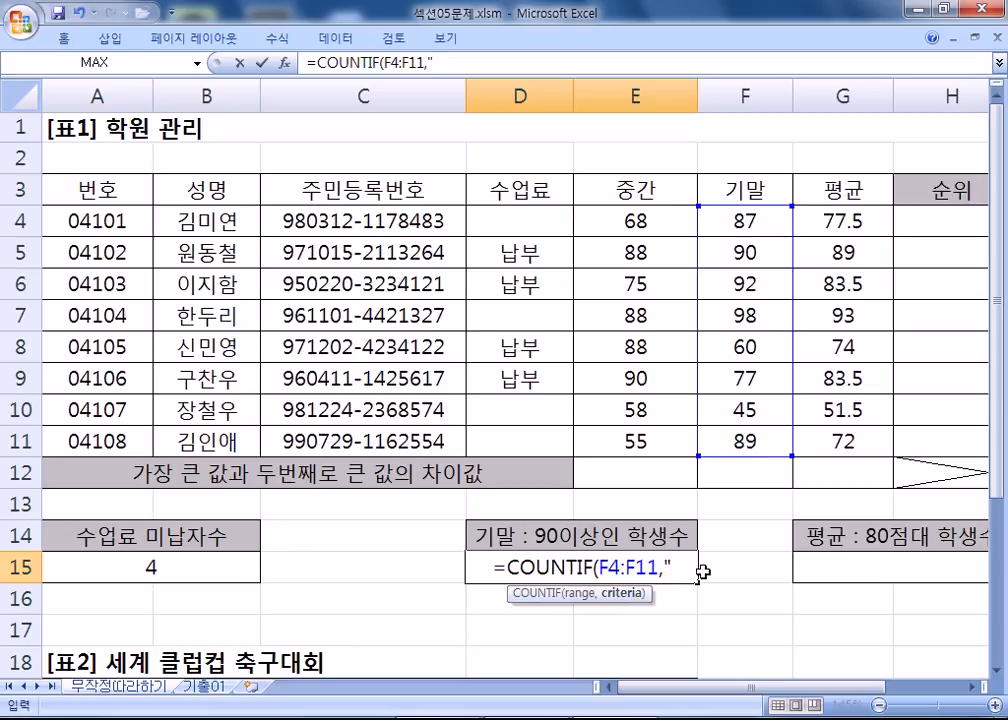
type(">=")
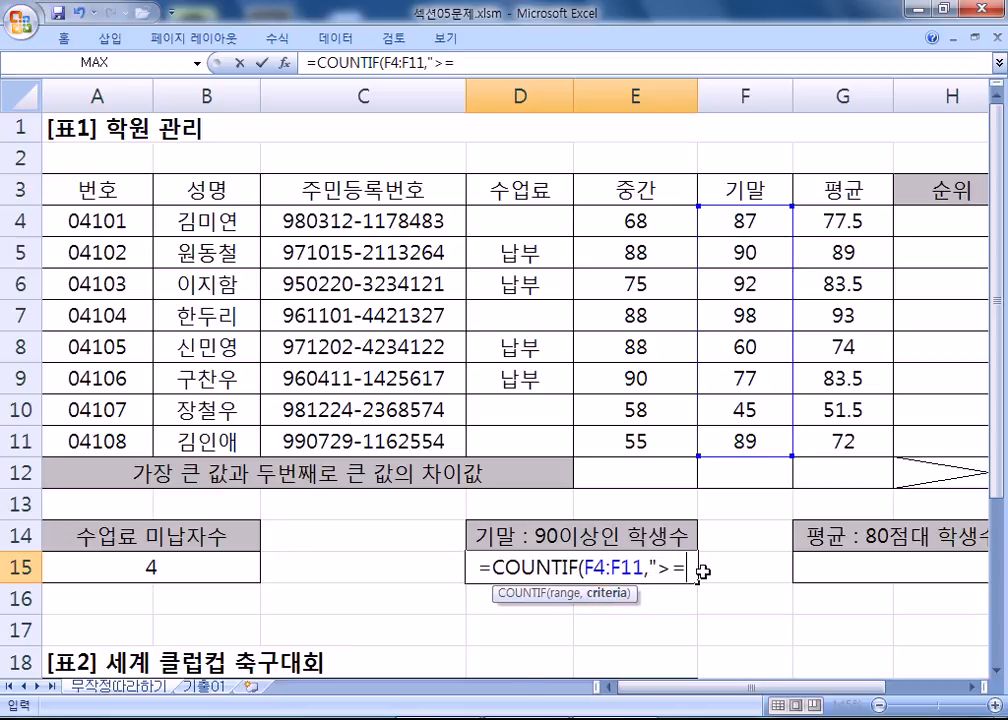
type("90\"")
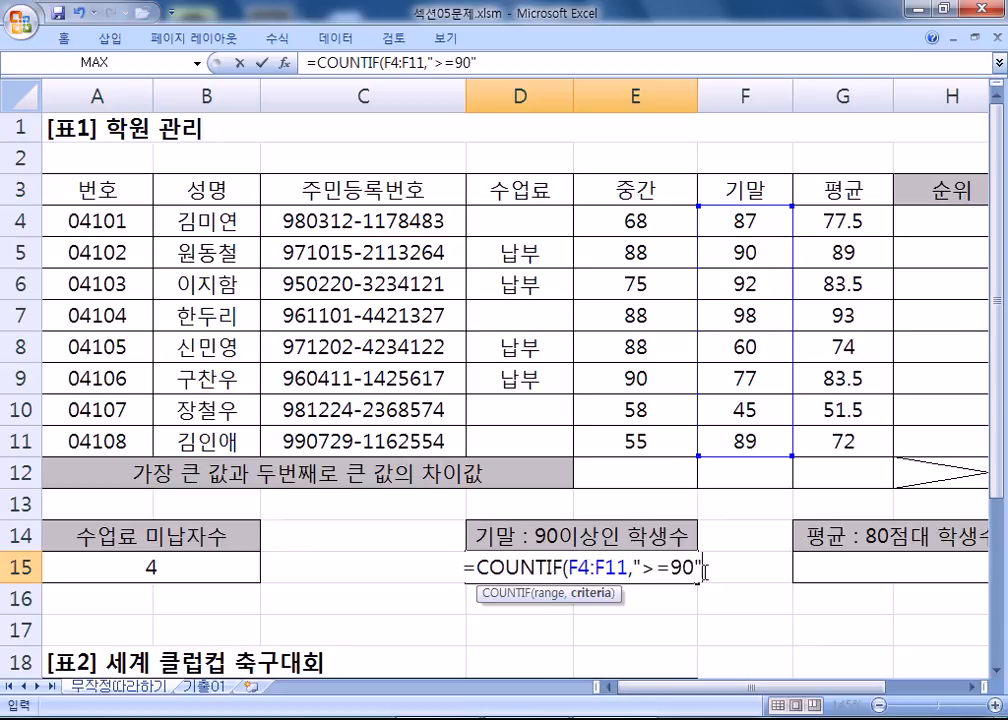
scroll(705, 572, "down", 1)
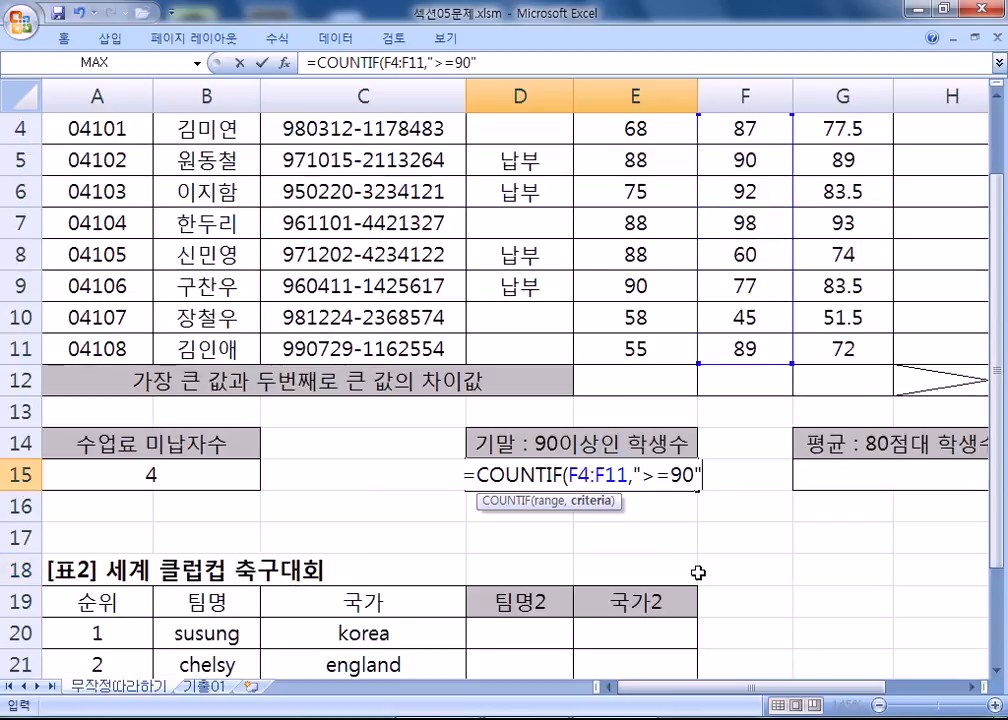
type(")")
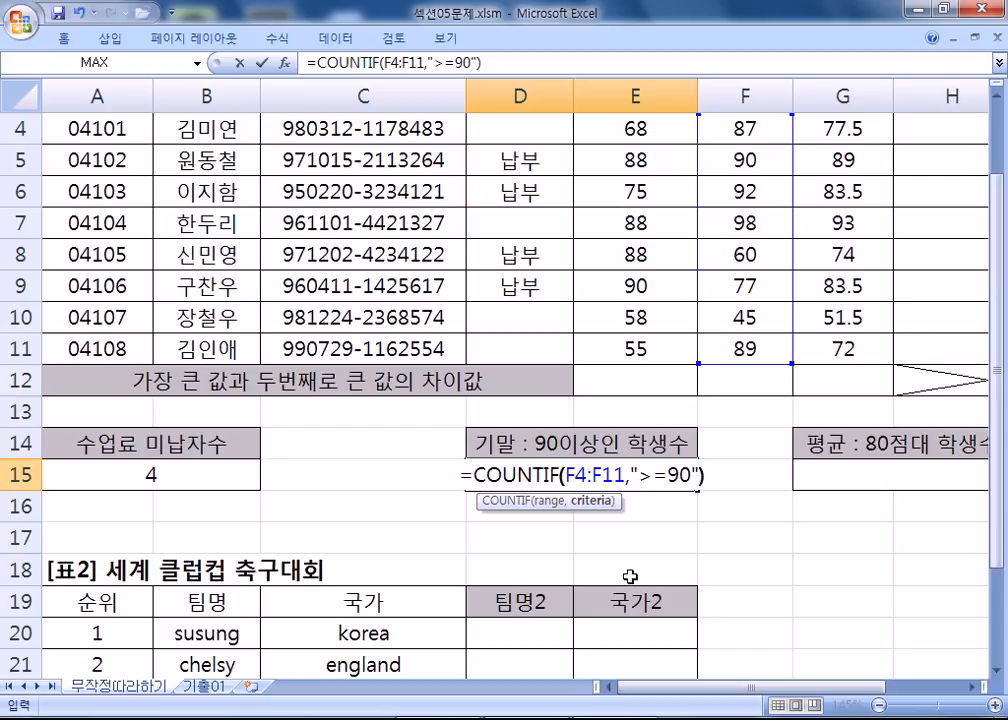
scroll(625, 574, "up", 1)
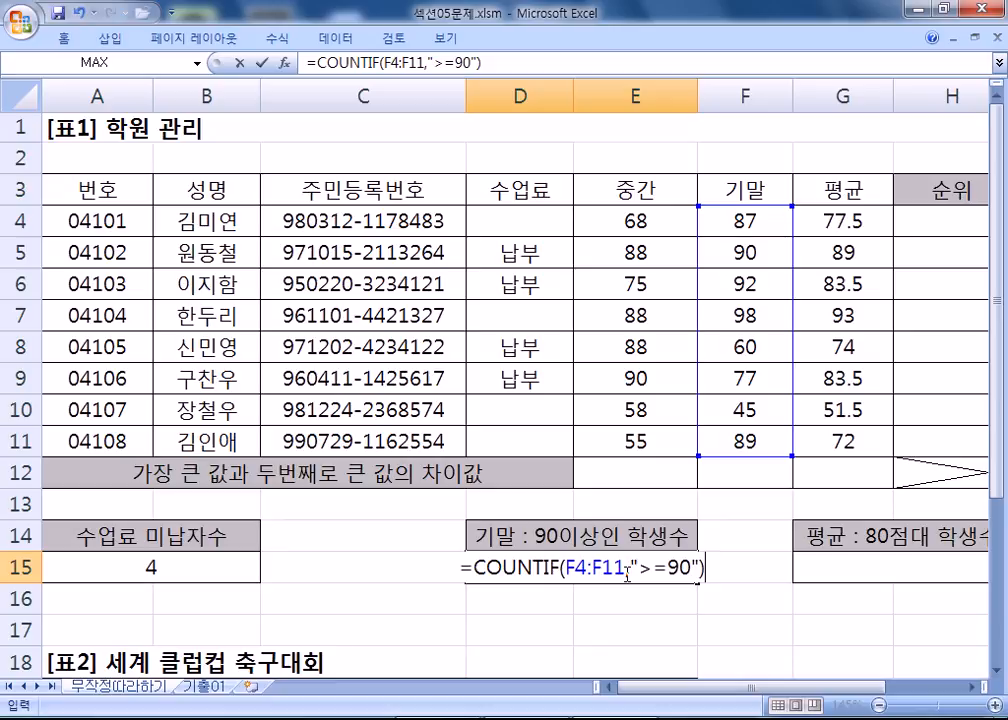
key("Return")
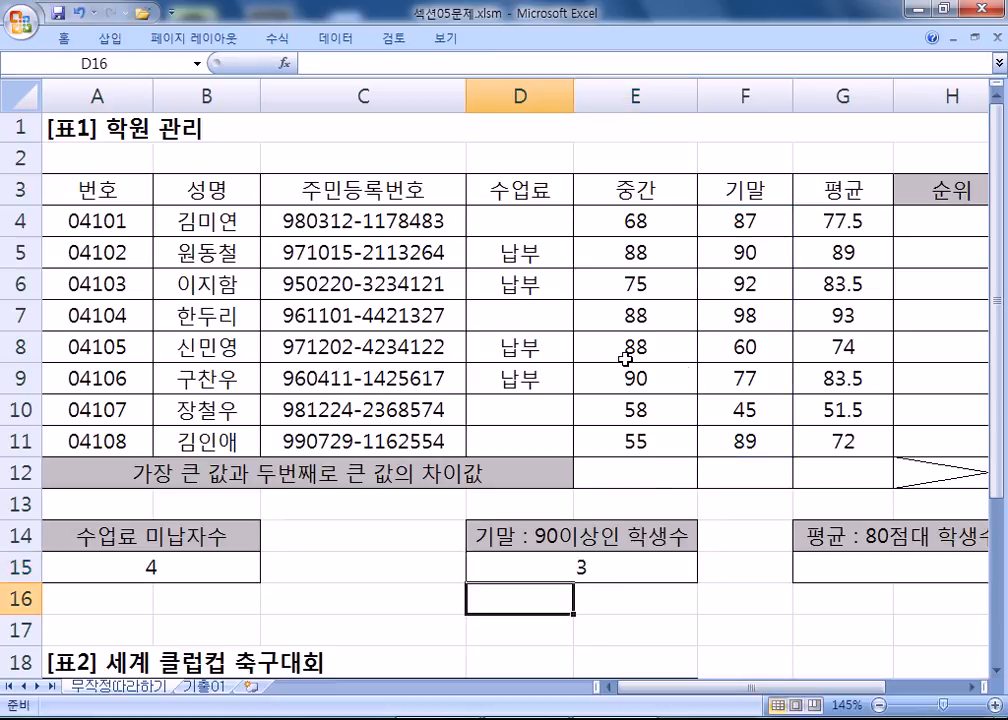
Step: Check the D15 result against the 기말 scores in F5:F7 and review its COUNTIF formula
left_click(634, 571)
left_click_drag(760, 257, 764, 313)
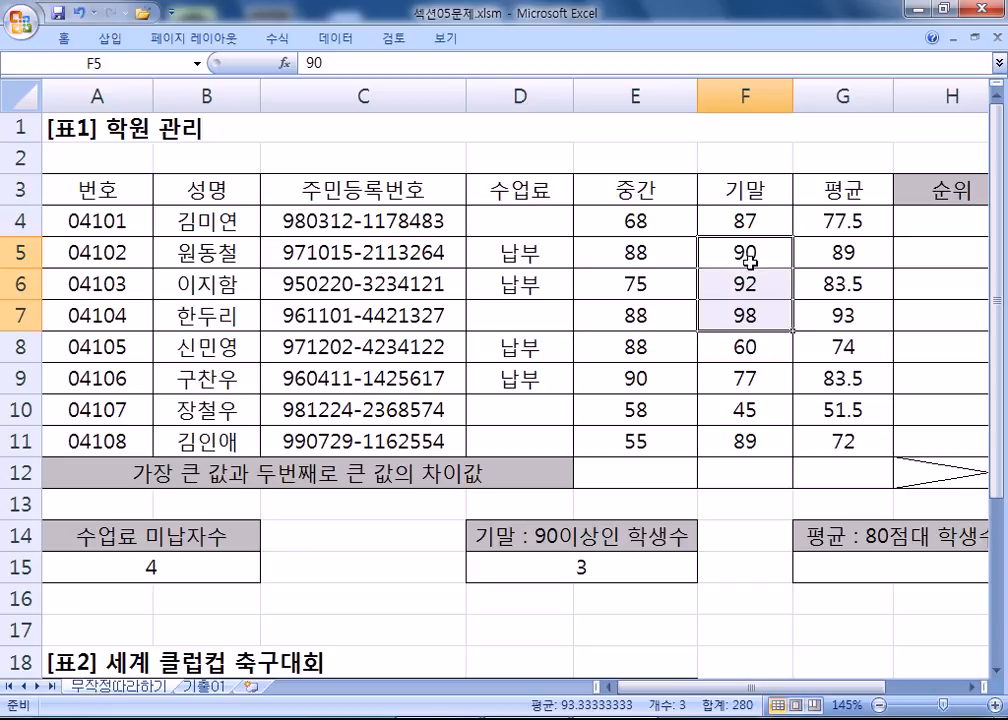
left_click(646, 567)
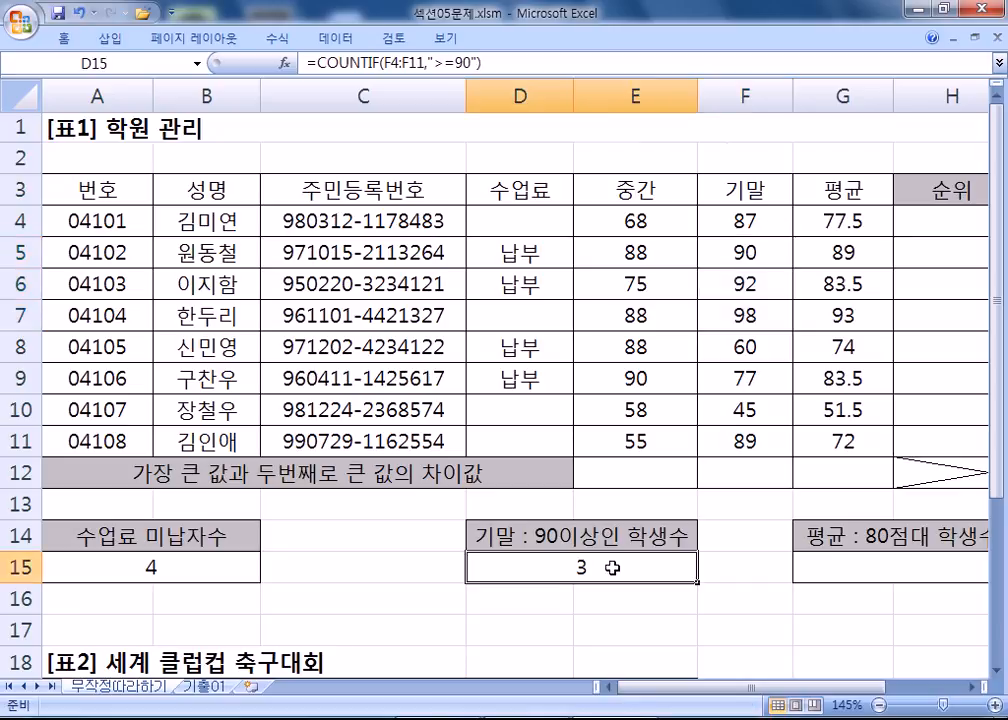
double_click(666, 564)
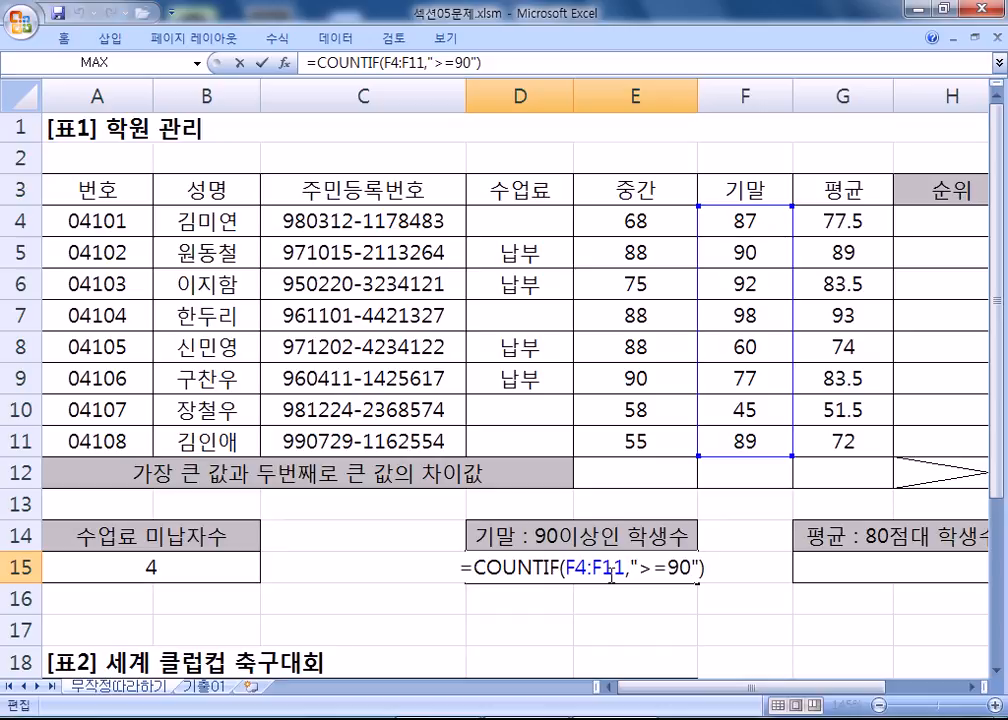
key("Return")
left_click(580, 567)
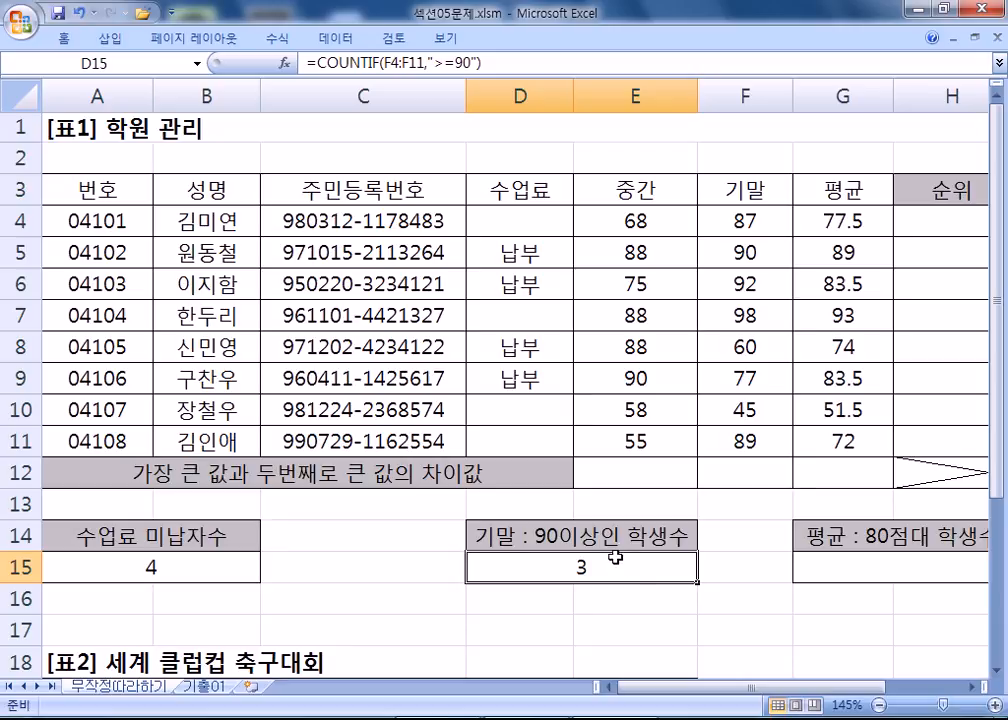
Step: Select G15 for the 평균 80점대 student count, and return to the memo to add the heading 6번 문제) below the last COUNTIF line
left_click_drag(798, 688, 870, 696)
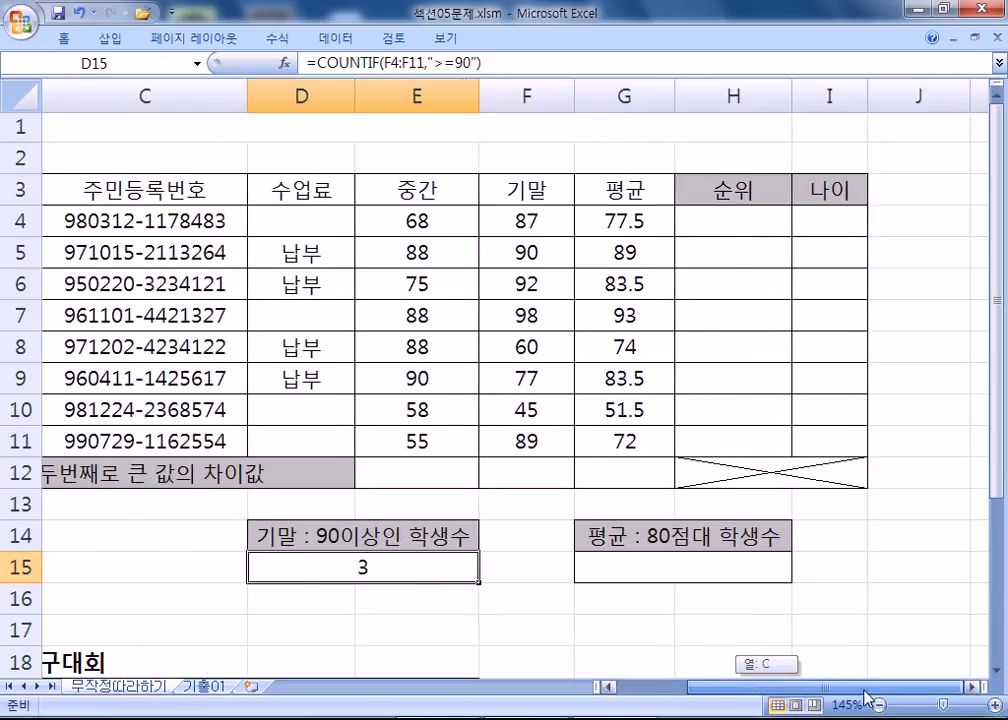
left_click(683, 568)
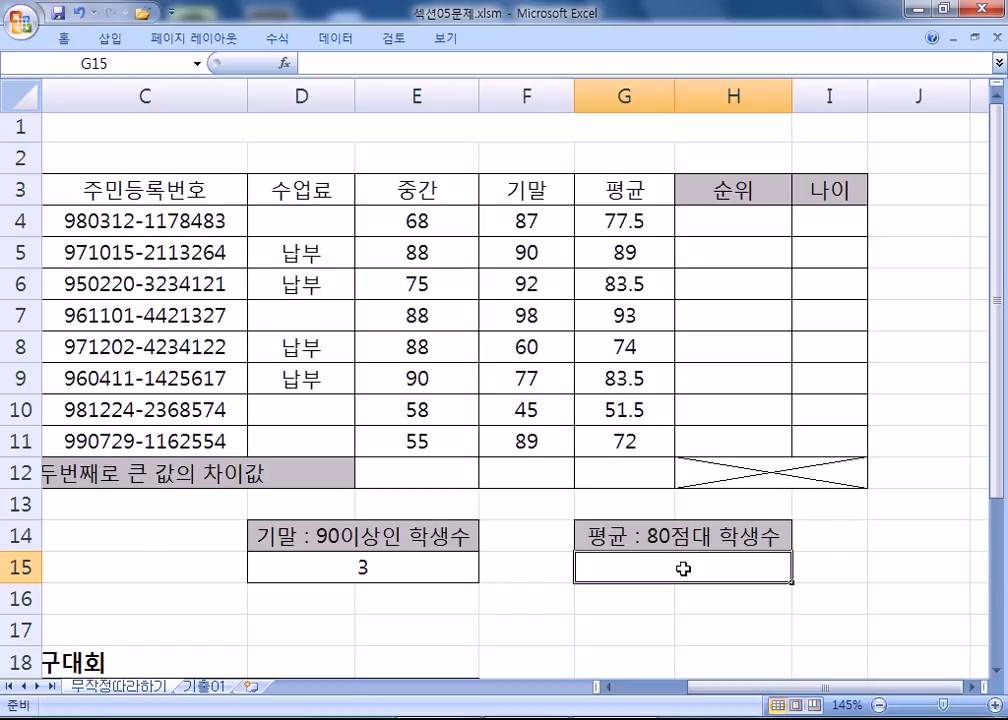
key("alt+Tab")
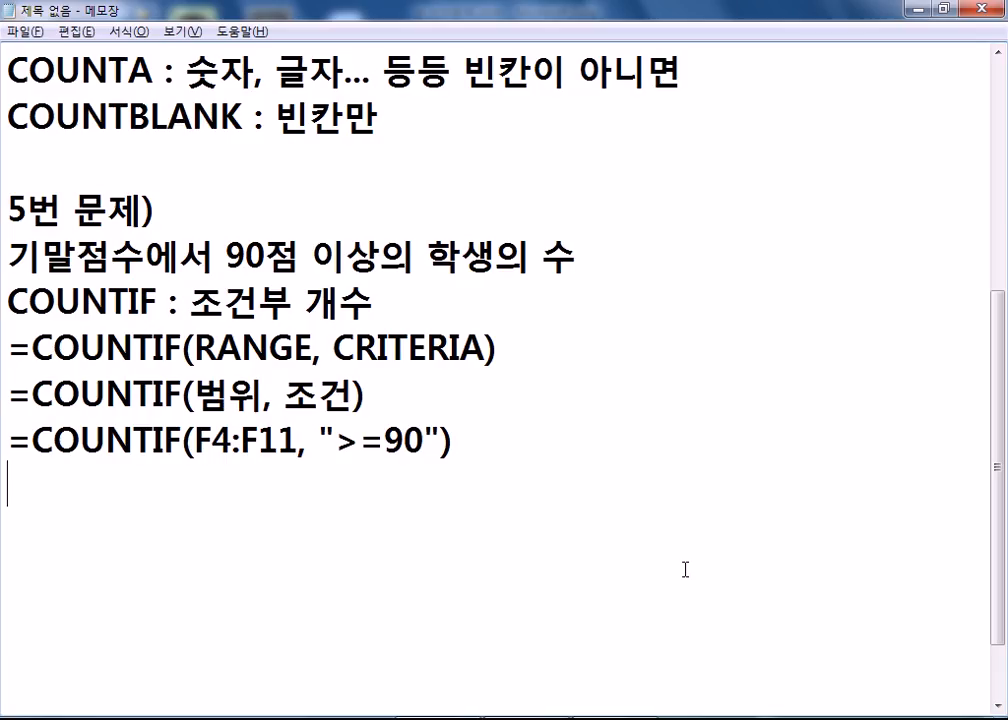
key("Return")
type("6QJA")
key("BackSpace")
key("BackSpace")
key("BackSpace")
key("Hangul")
type("번")
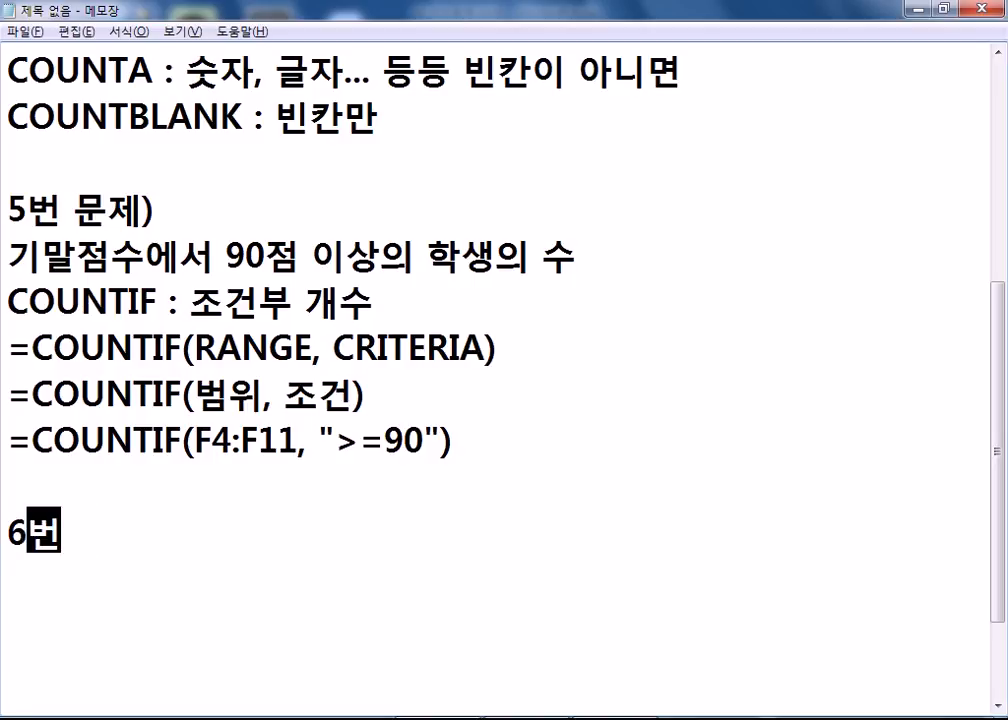
type(" 문제)")
key("Return")
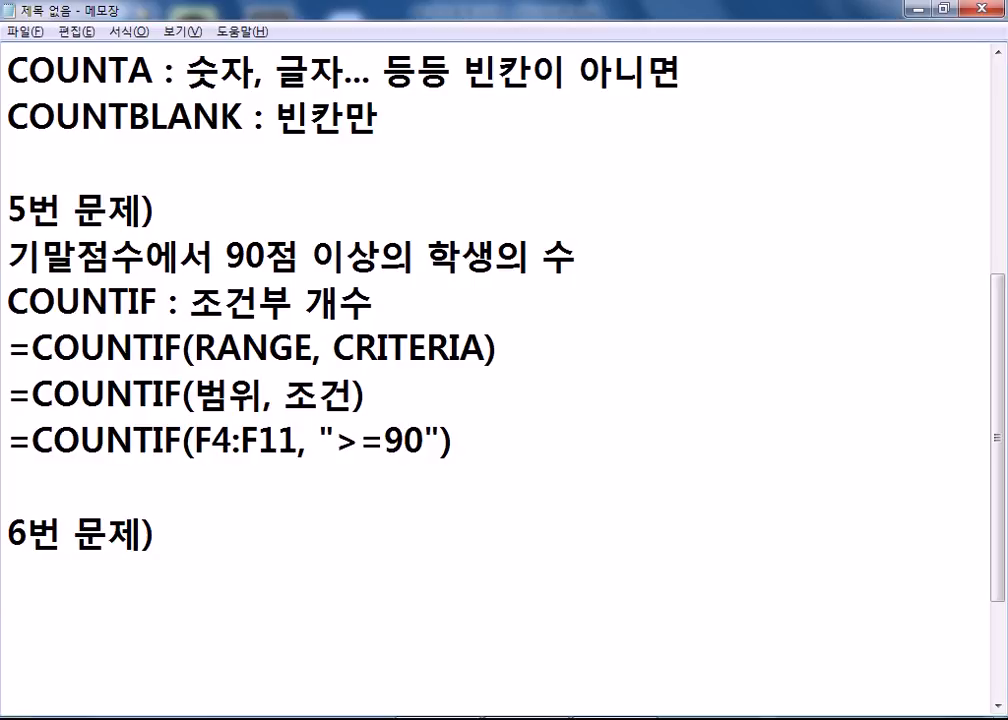
Step: Write 평균점수가 80점대인 학생의 수 as the question text under the 6번 문제) heading
type("평ㄱ균점수가 80점대")
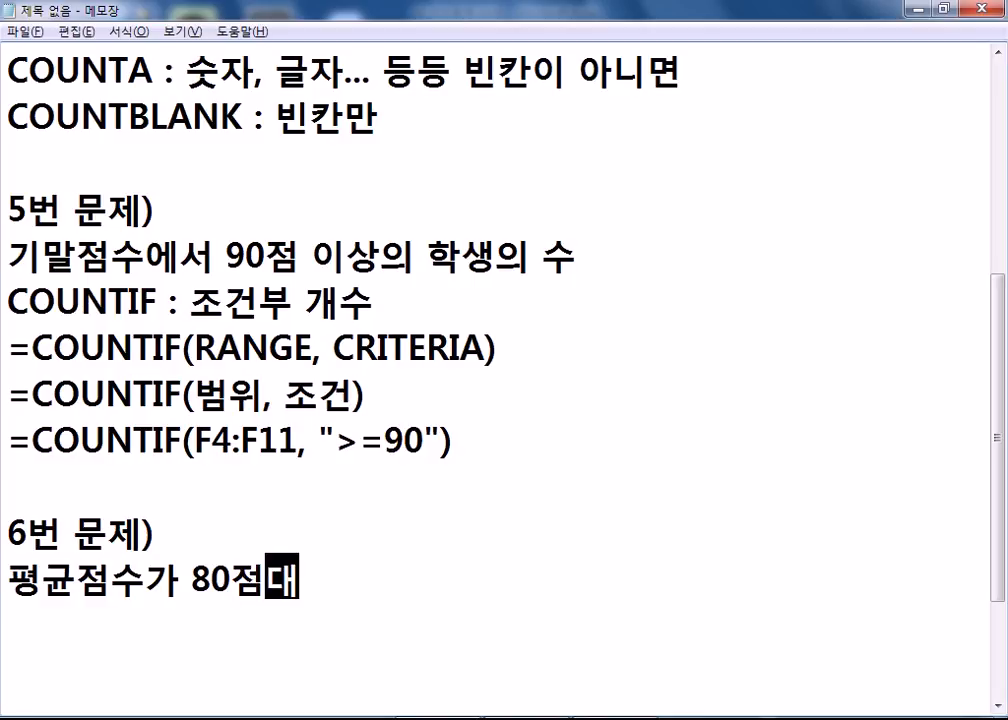
type(" 인 학생의 수")
key("Left")
key("Left")
key("Left")
key("Left")
key("Left")
key("Left")
key("Left")
key("Left")
key("Left")
key("Left")
key("Right")
key("Right")
key("Delete")
key("End")
key("Return")
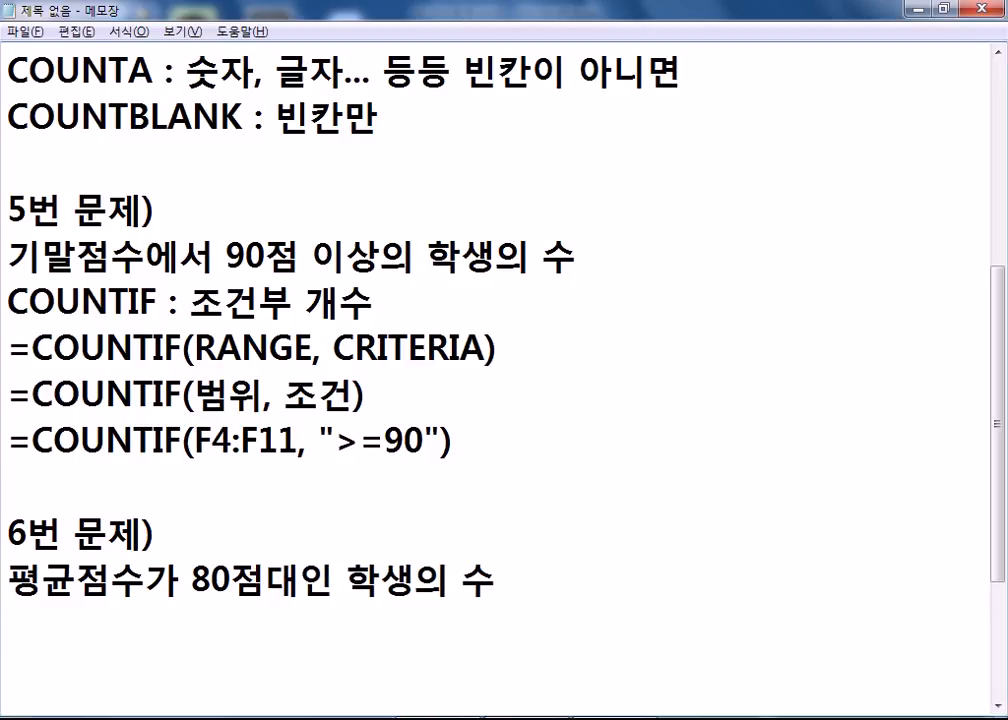
Step: Add the condition line 80점 이상, 90점 미만 and the syntax line =COUNTIF(범위, 조건) under the question
scroll(592, 490, "down", 2)
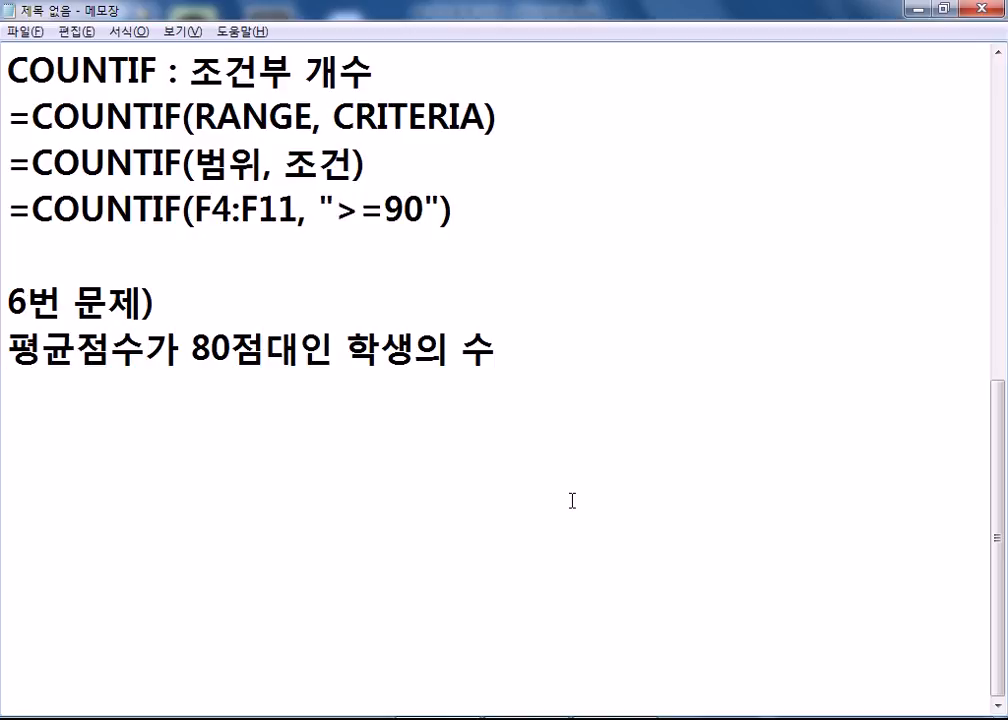
type("80점잇")
type("상, ")
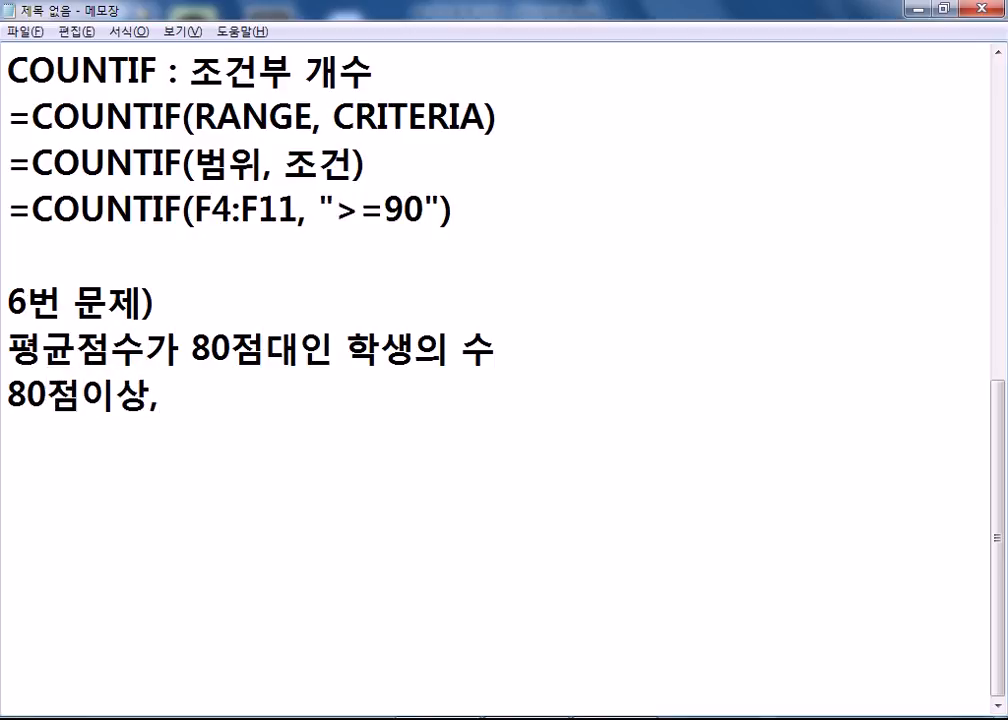
type("90점 미만")
key("Left")
key("Left")
key("Left")
key("Left")
key("Left")
key("Left")
key("Left")
key("Left")
key("Left")
key("Left")
key("Left")
key("Left")
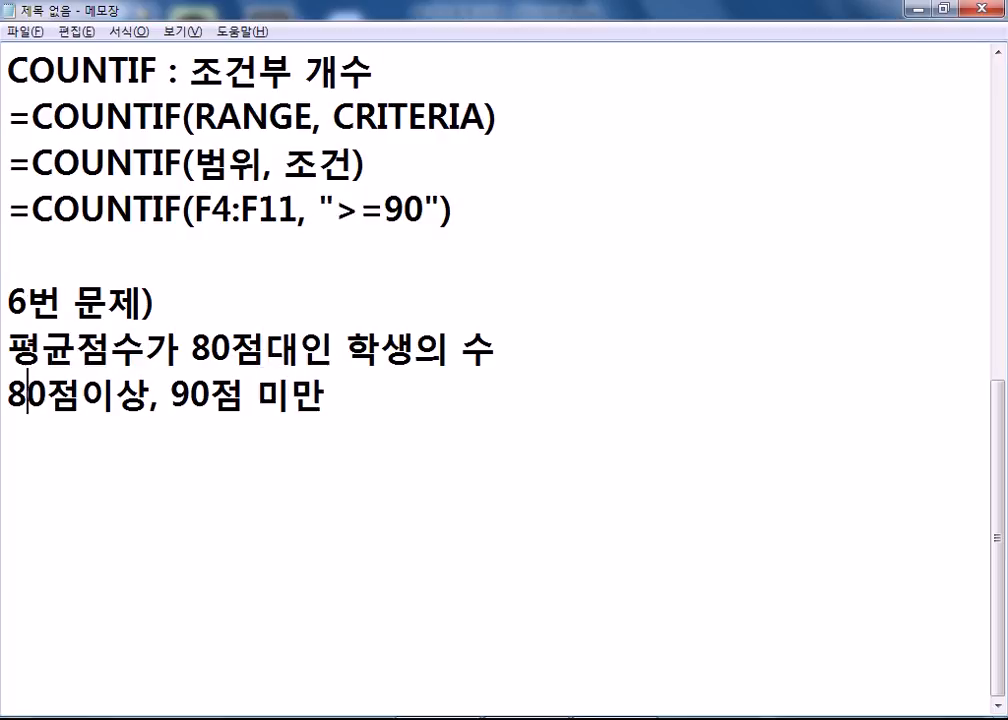
key("Right")
key("Right")
key("End")
key("Return")
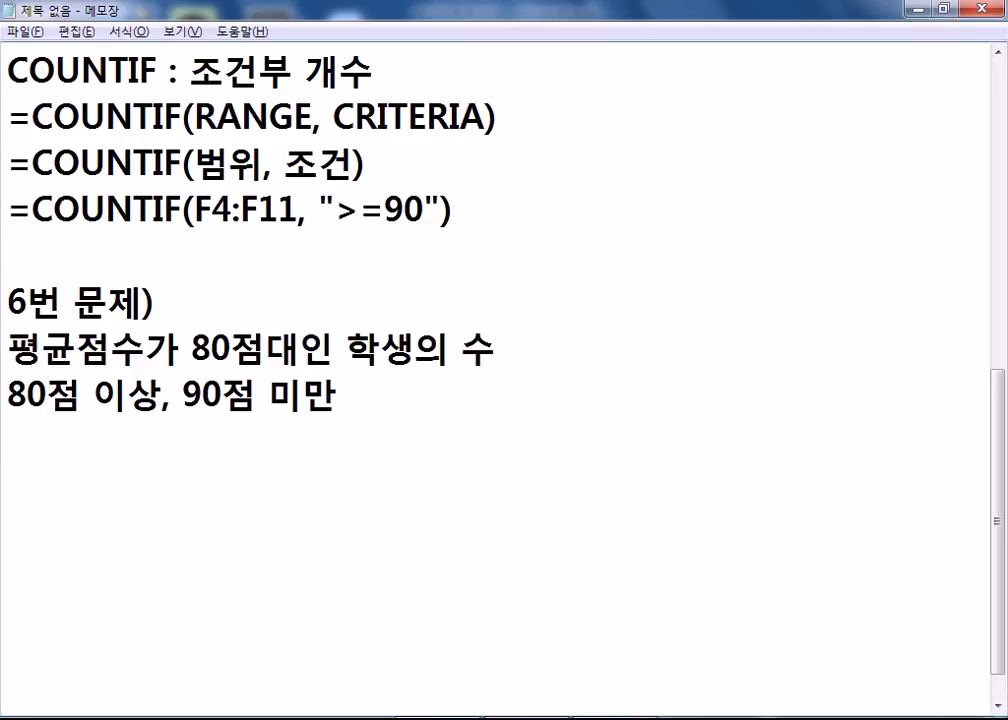
type("=COUNTIF(범위, 조건)")
key("Return")
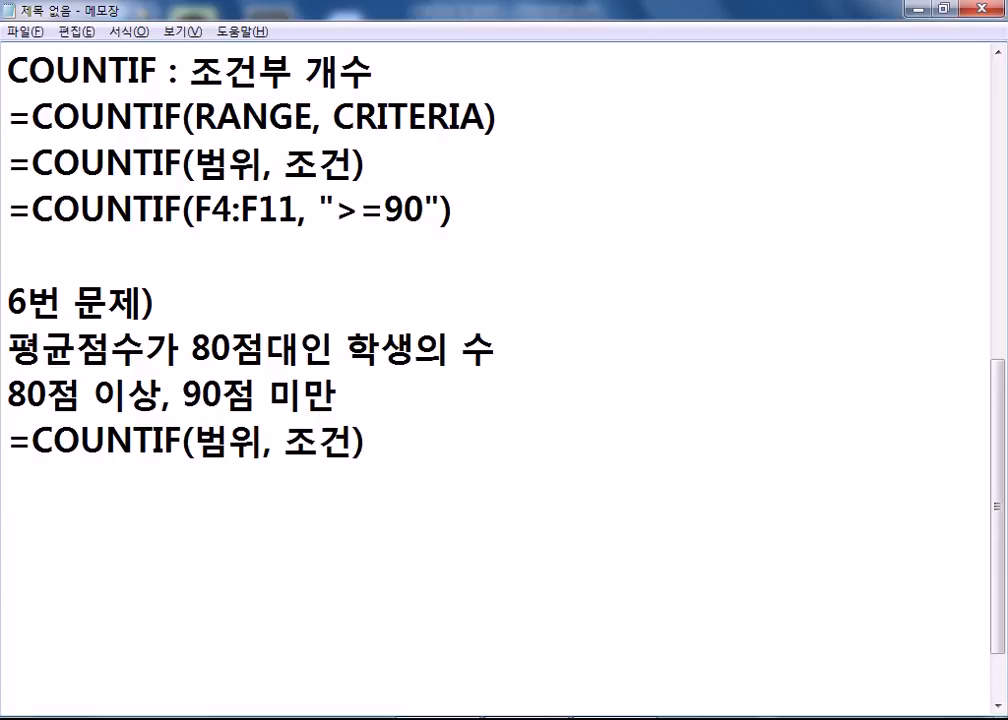
Step: Compare the 평균 scores in G4:G11 in Excel with the 조건 argument of the memo's last COUNTIF line
key("alt+Tab")
left_click_drag(625, 221, 612, 441)
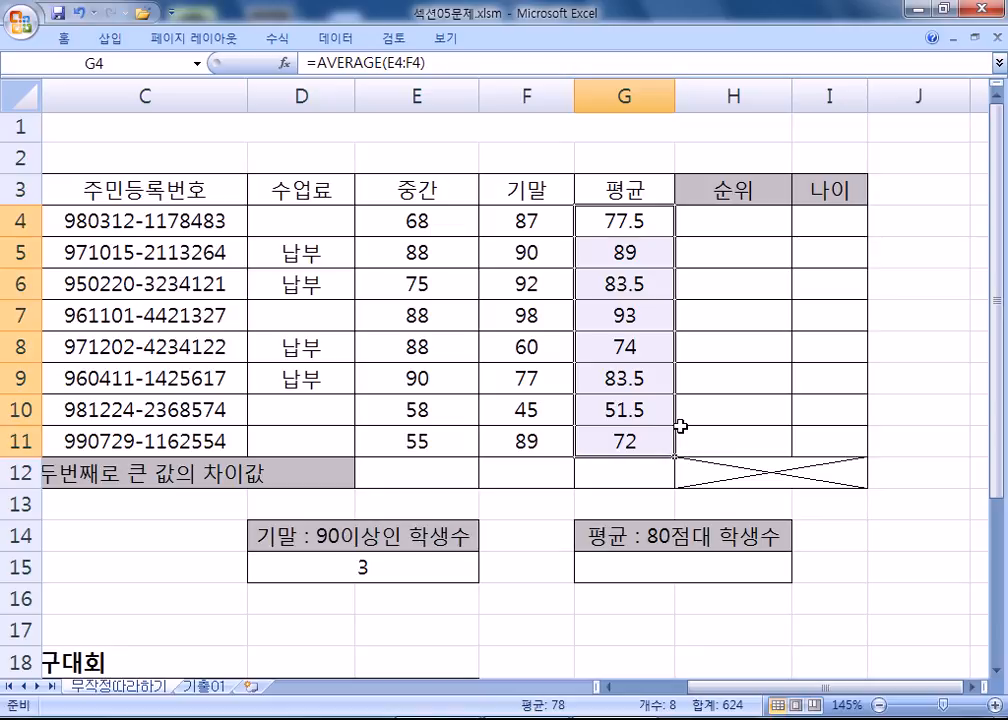
key("alt+Tab")
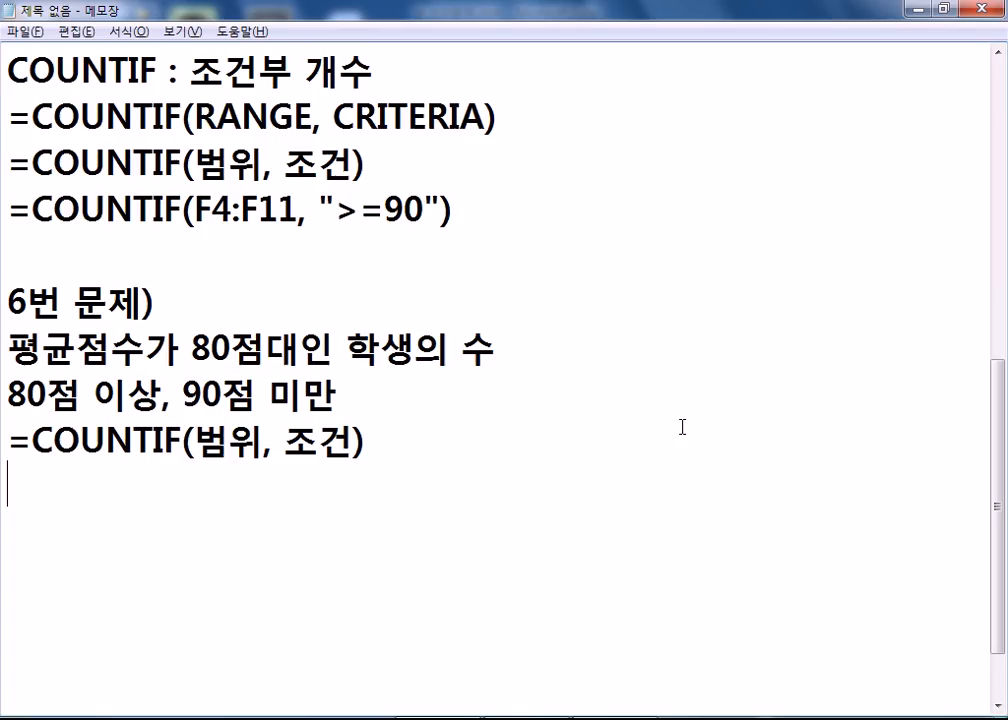
left_click_drag(285, 441, 352, 441)
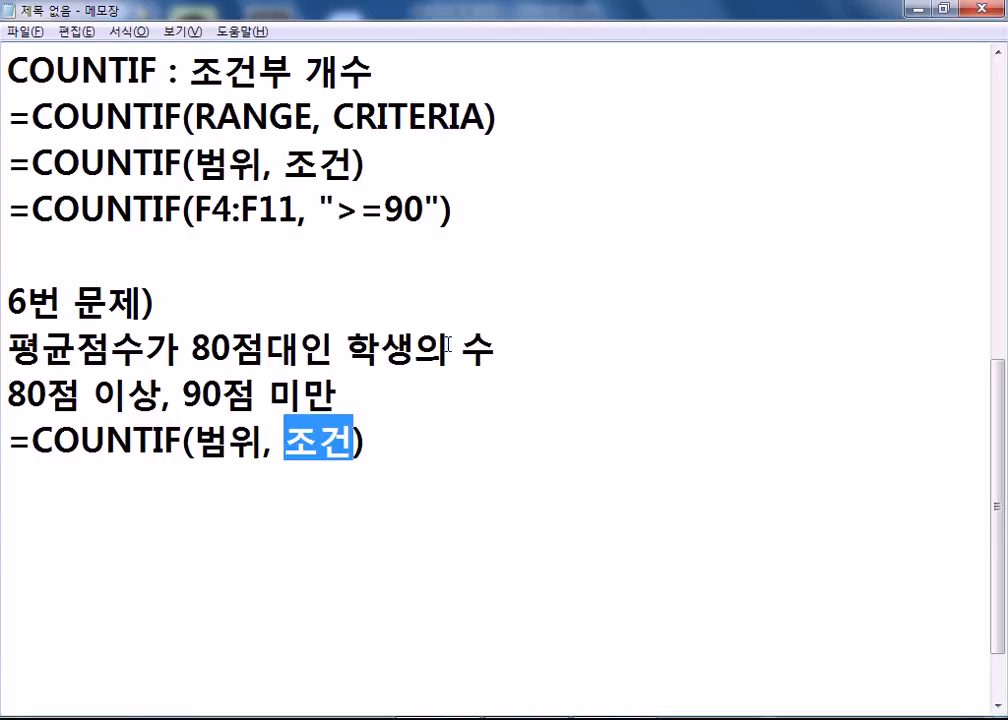
key("alt+Tab")
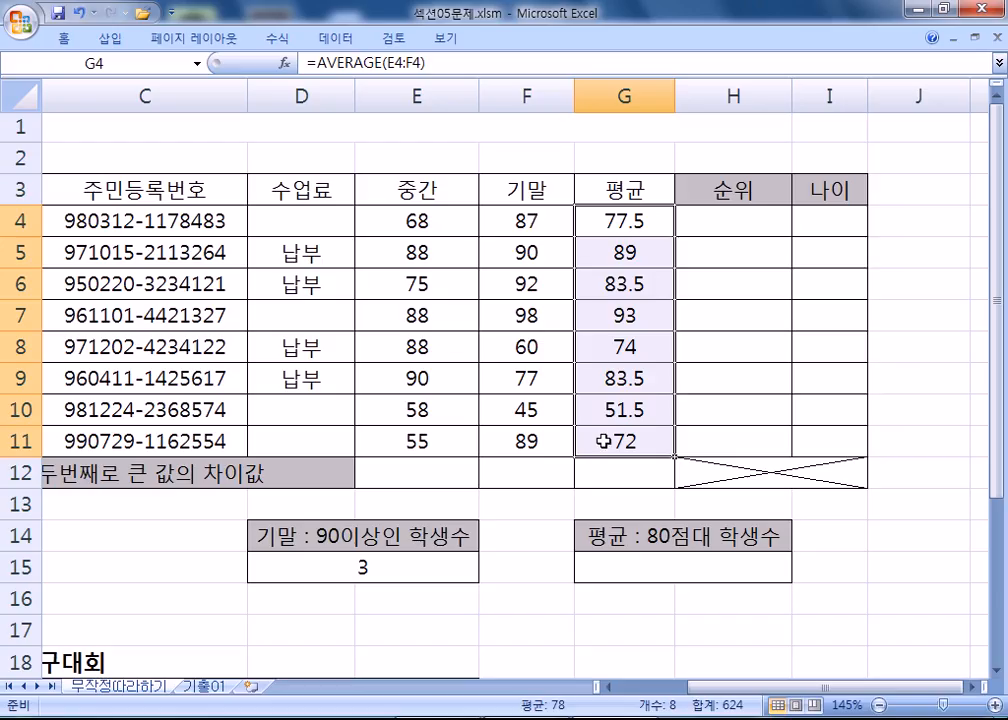
left_click_drag(623, 222, 625, 441)
key("alt+Tab")
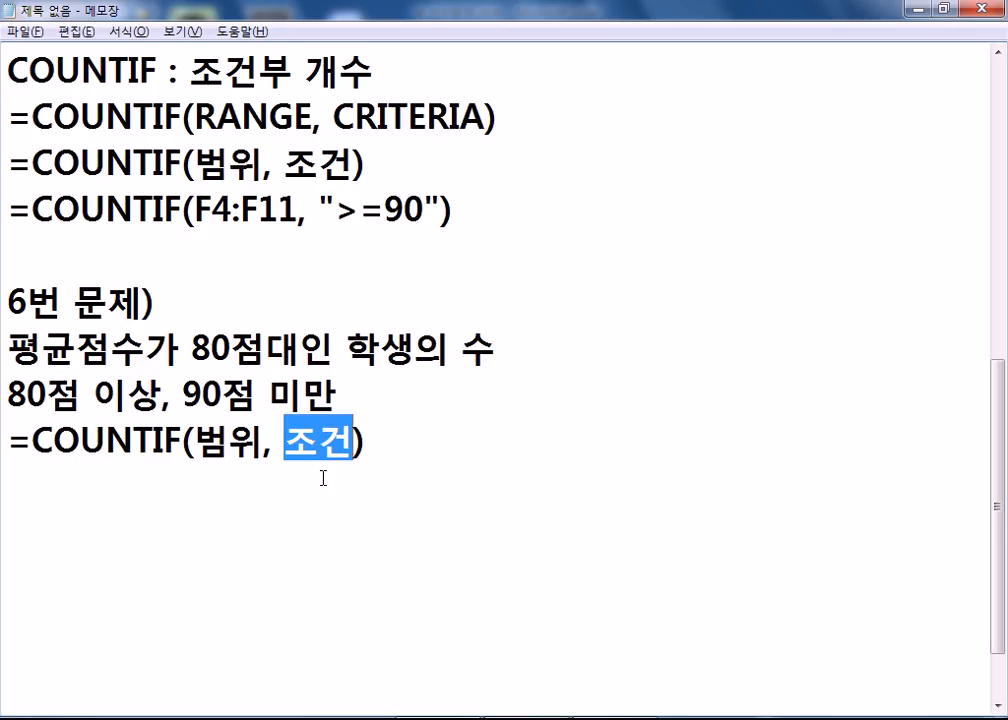
left_click(329, 478)
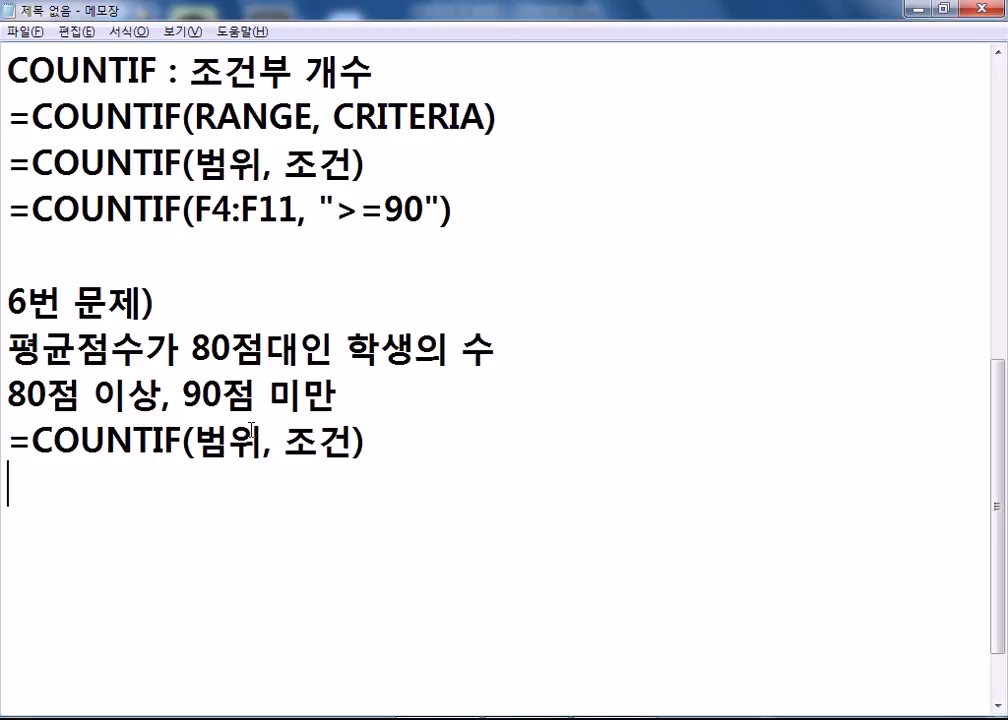
Step: Duplicate the memo's last =COUNTIF(범위, 조건) line directly below it
key("shift+Down")
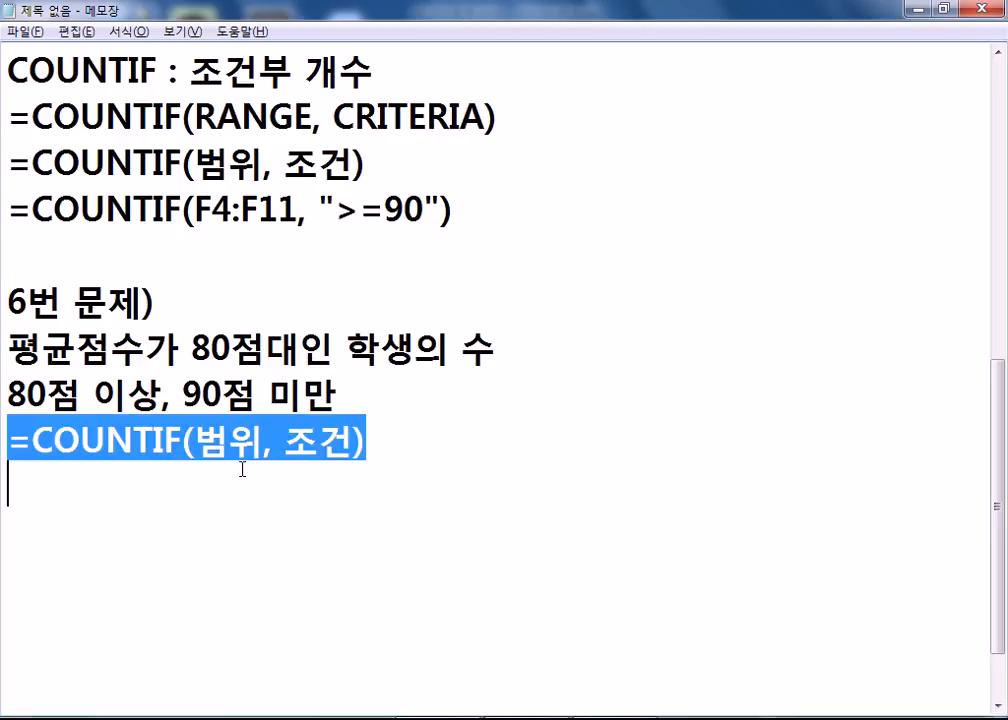
key("ctrl+c")
key("ctrl+v")
key("ctrl+v")
key("Left")
key("Left")
key("Left")
key("Left")
key("Left")
key("Left")
key("Left")
key("Left")
key("Left")
key("Right")
key("alt+Tab")
key("alt+Tab")
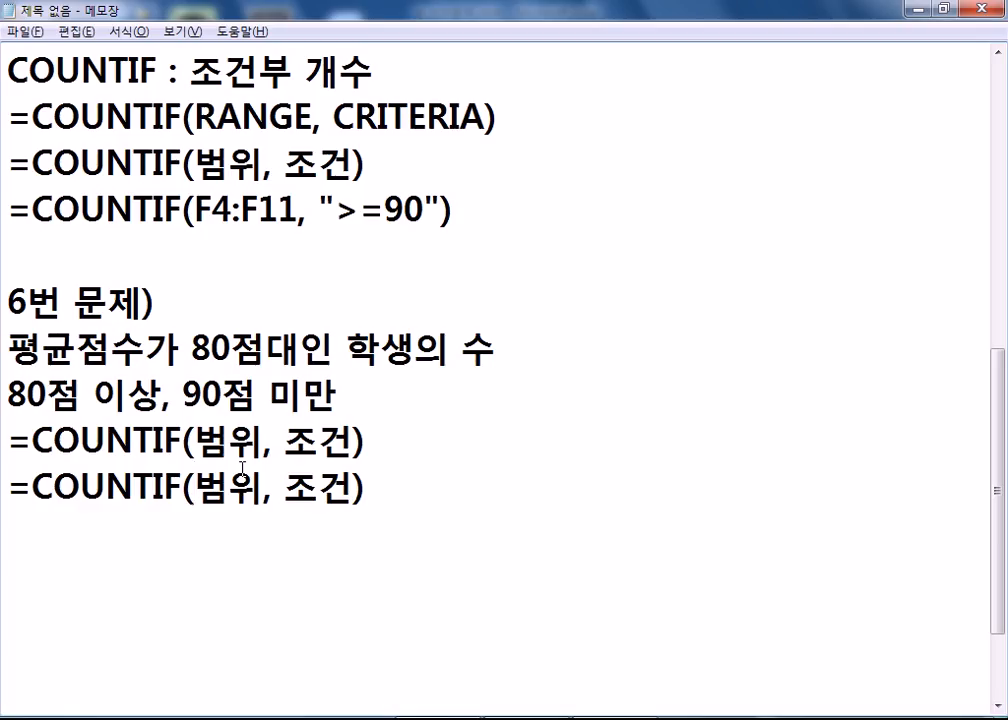
Step: Try a double condition in the duplicated line by changing it to =COUNTIF(G4:G11, ">=80,<90")
type("G4:G11")
key("Delete")
key("Delete")
key("Right")
type("\"\"")
key("Delete")
key("Left")
key("Left")
key("Delete")
key("Left")
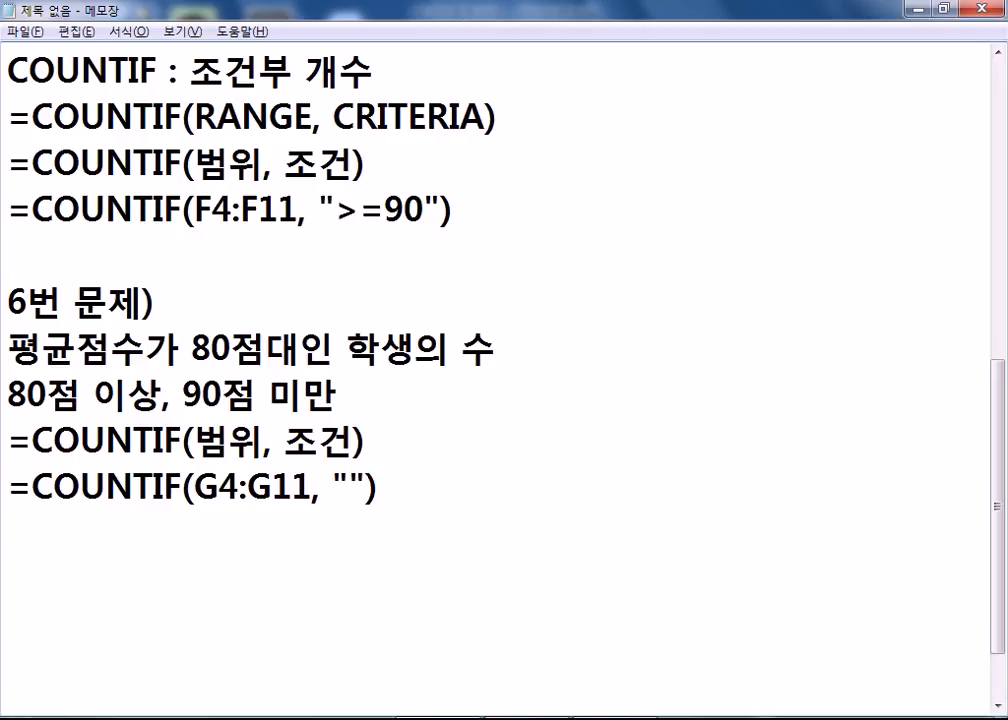
type(">=80")
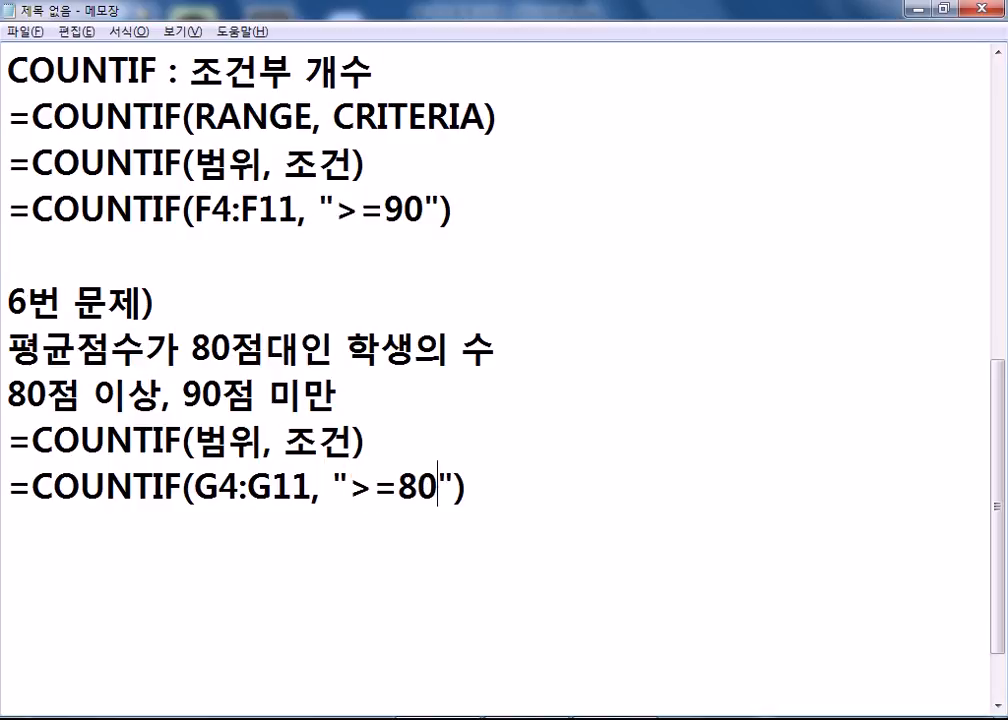
type(",<")
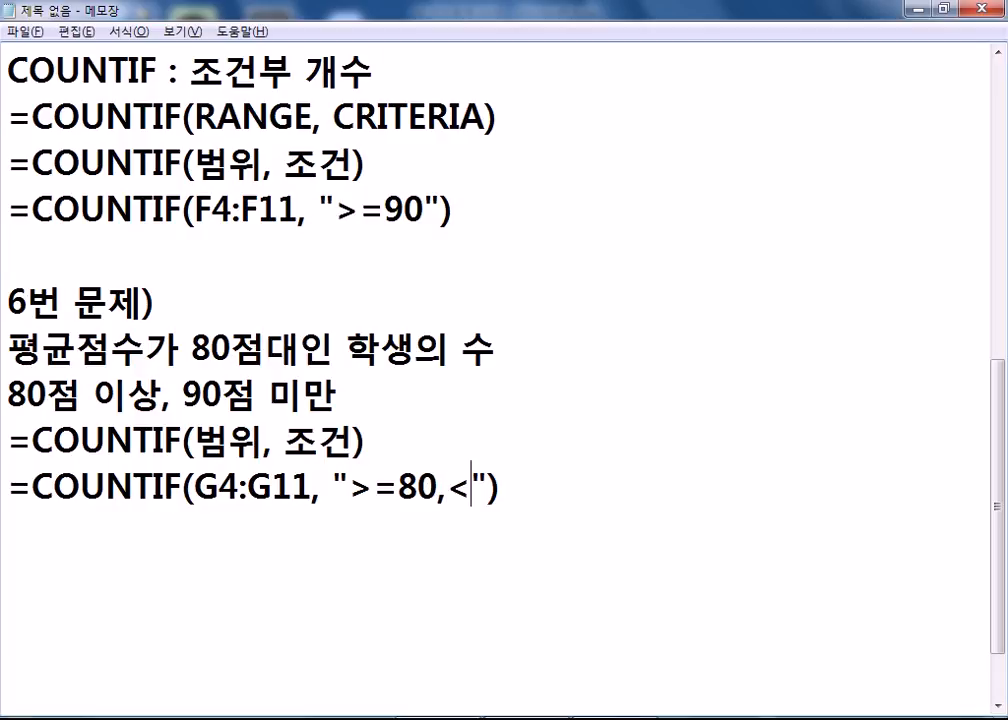
type("90")
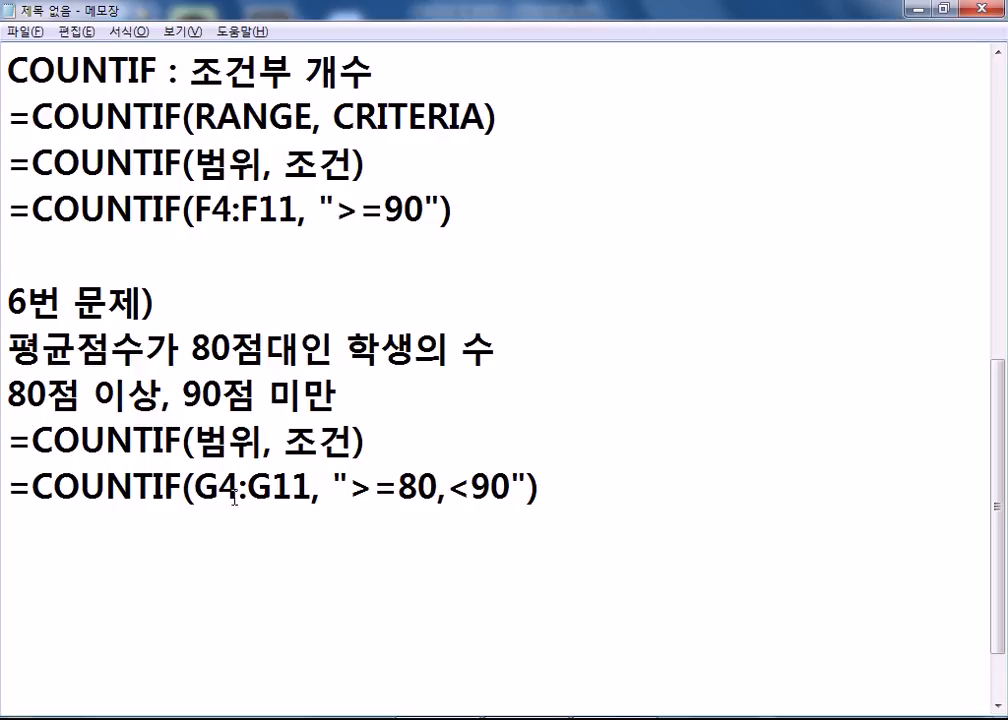
Step: Examine the two conditions, the commas and the quotation marks in the G4:G11 COUNTIF line
left_click_drag(348, 488, 511, 488)
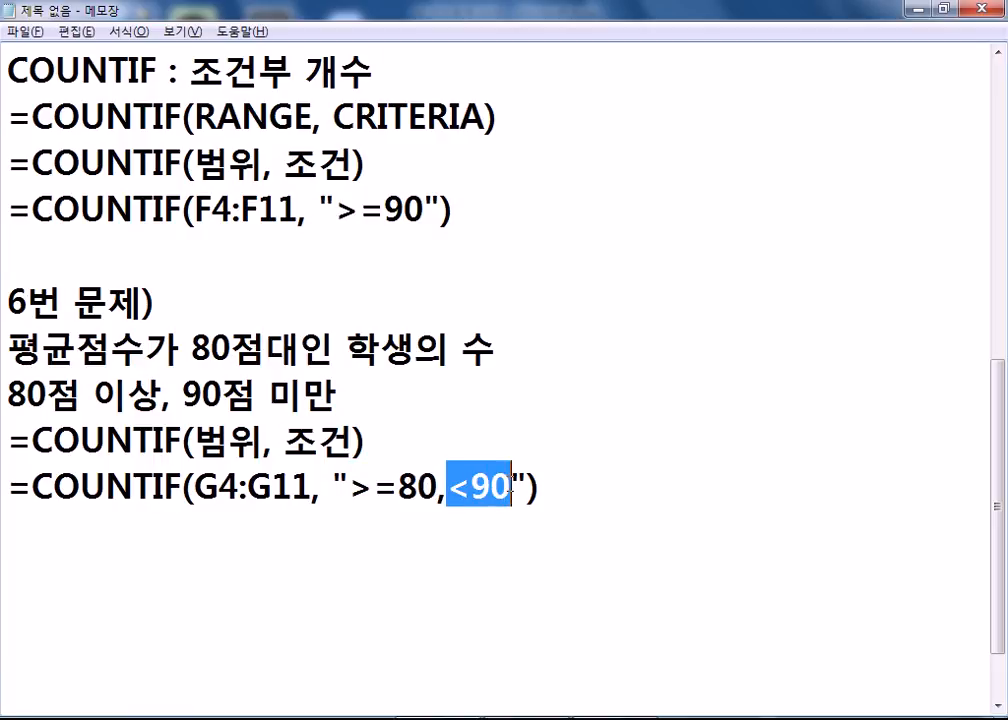
left_click(479, 522)
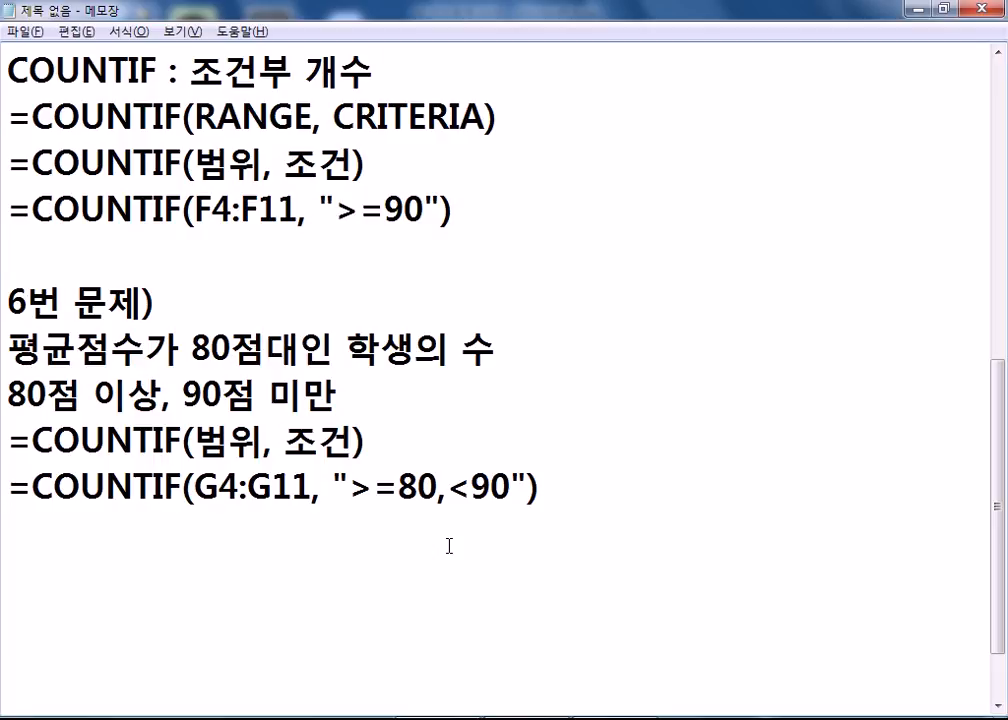
left_click_drag(436, 488, 447, 488)
left_click_drag(302, 488, 313, 488)
left_click_drag(436, 488, 333, 488)
left_click_drag(447, 488, 528, 488)
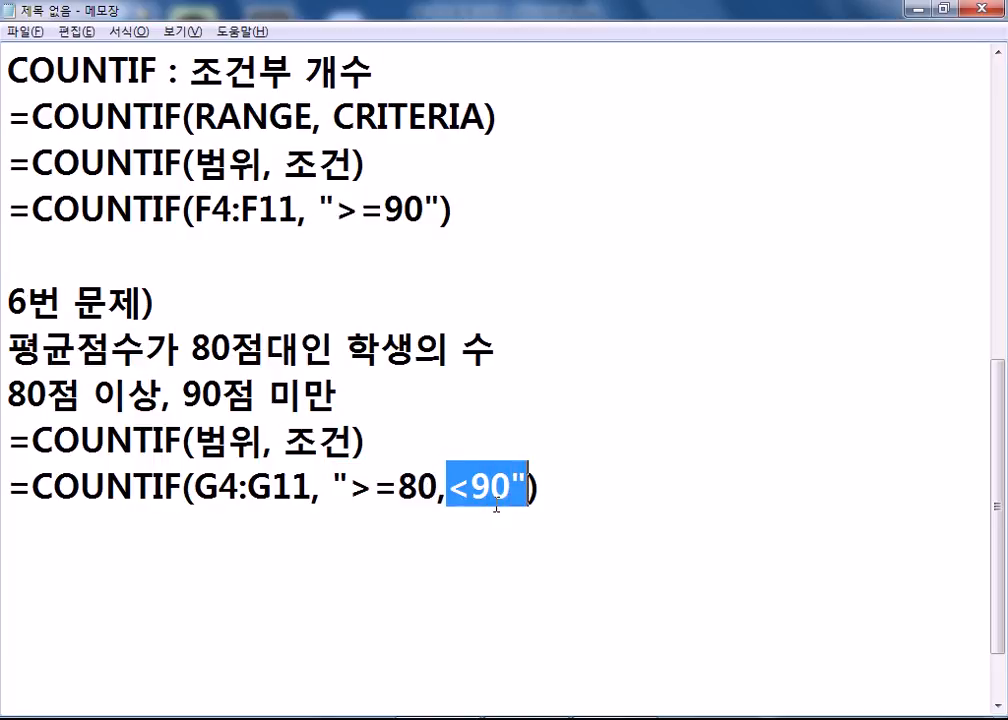
left_click_drag(334, 488, 349, 488)
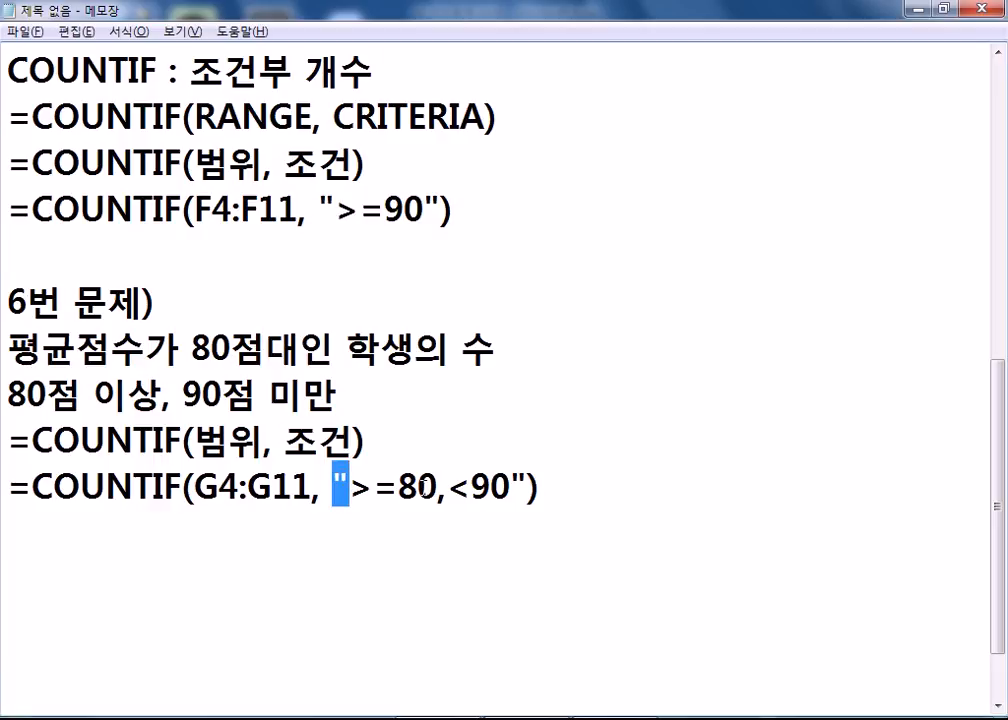
Step: Try closing the quotation after >=80 in the G4:G11 COUNTIF line, and delete that whole line
left_click(442, 490)
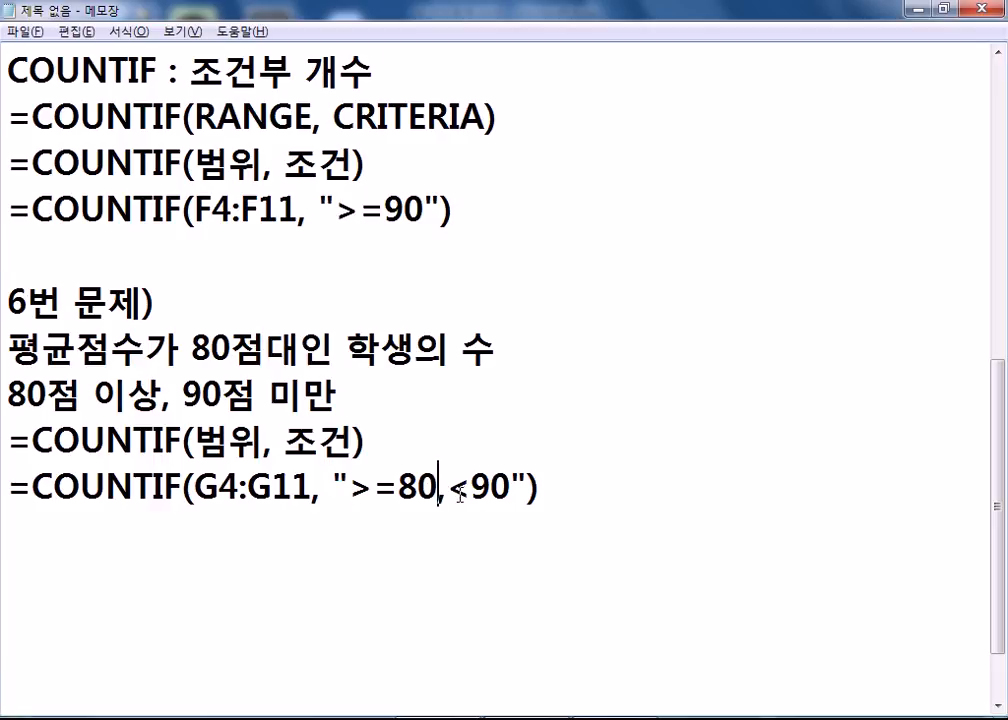
type("\"")
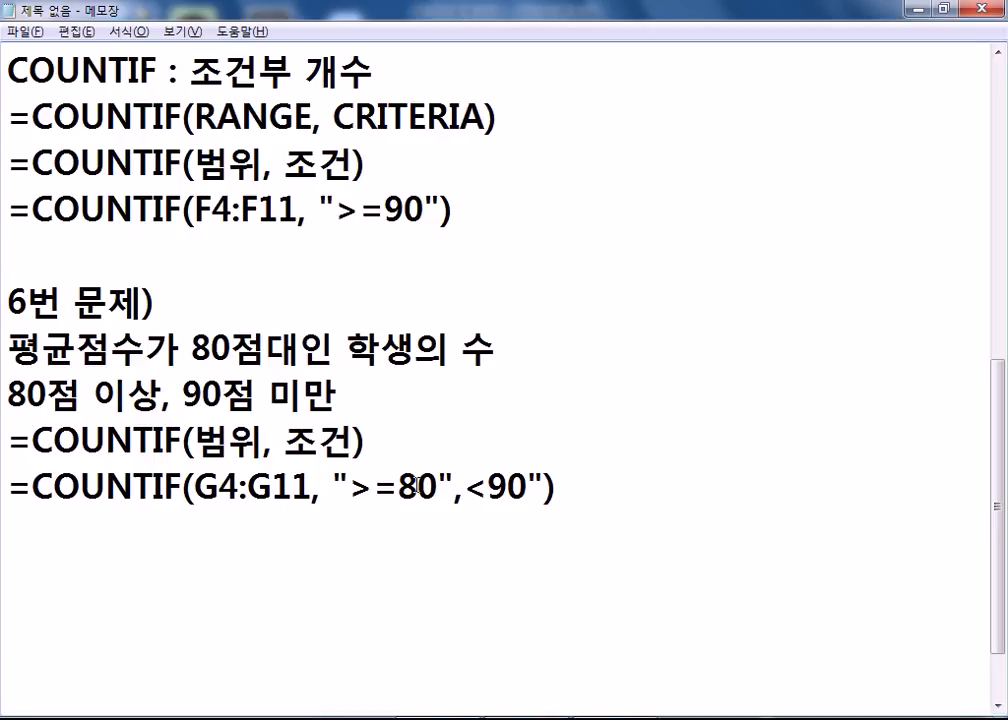
left_click_drag(462, 487, 528, 487)
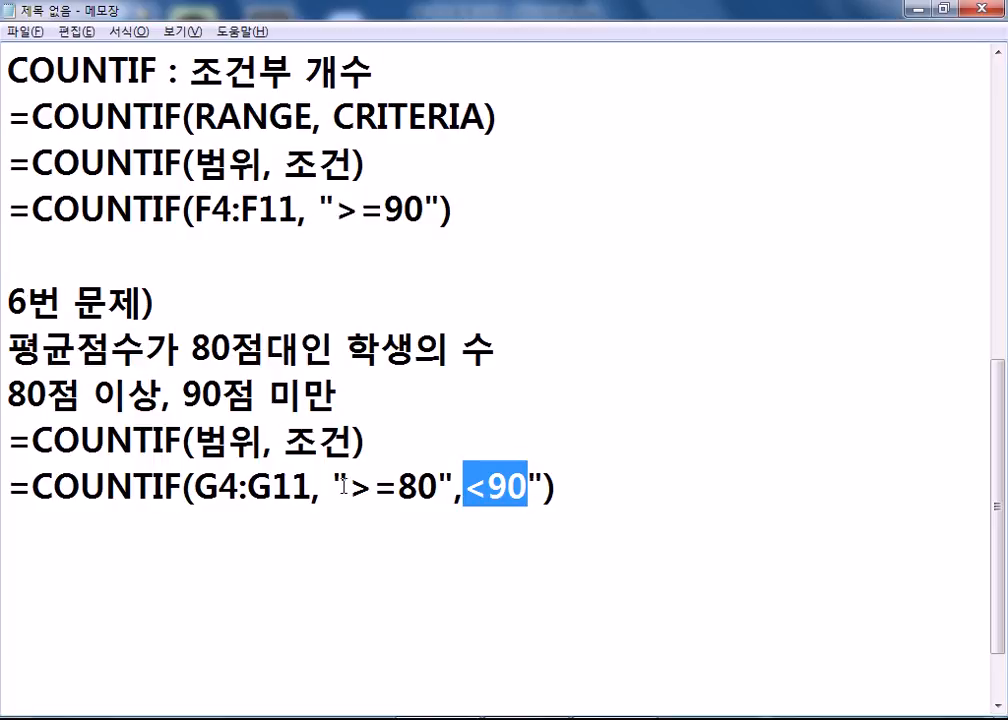
left_click_drag(620, 488, 3, 470)
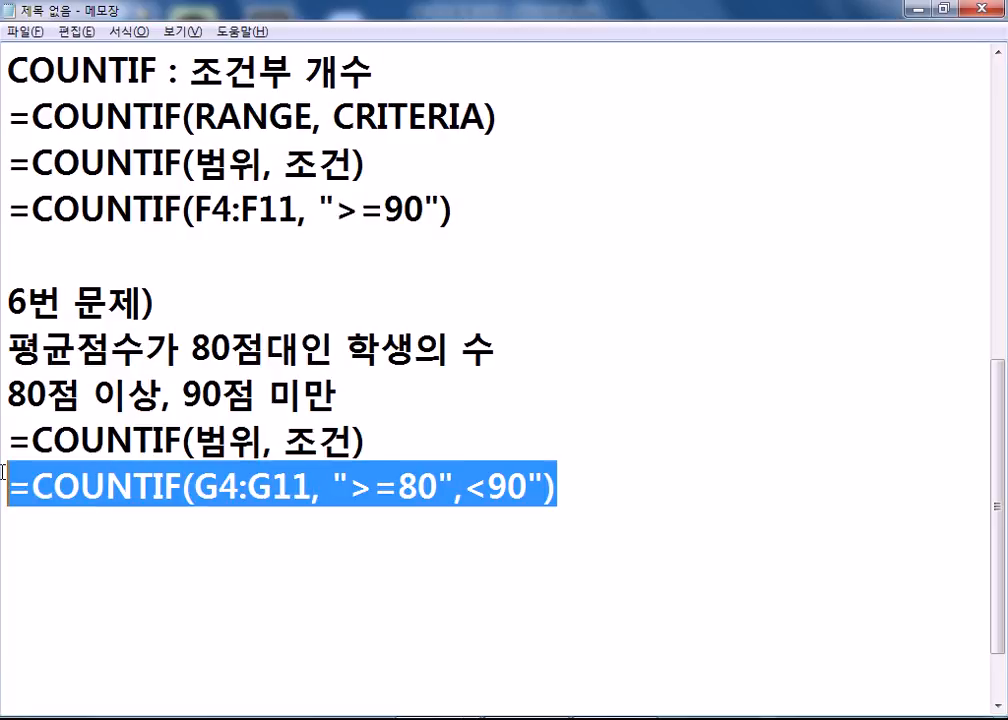
key("BackSpace")
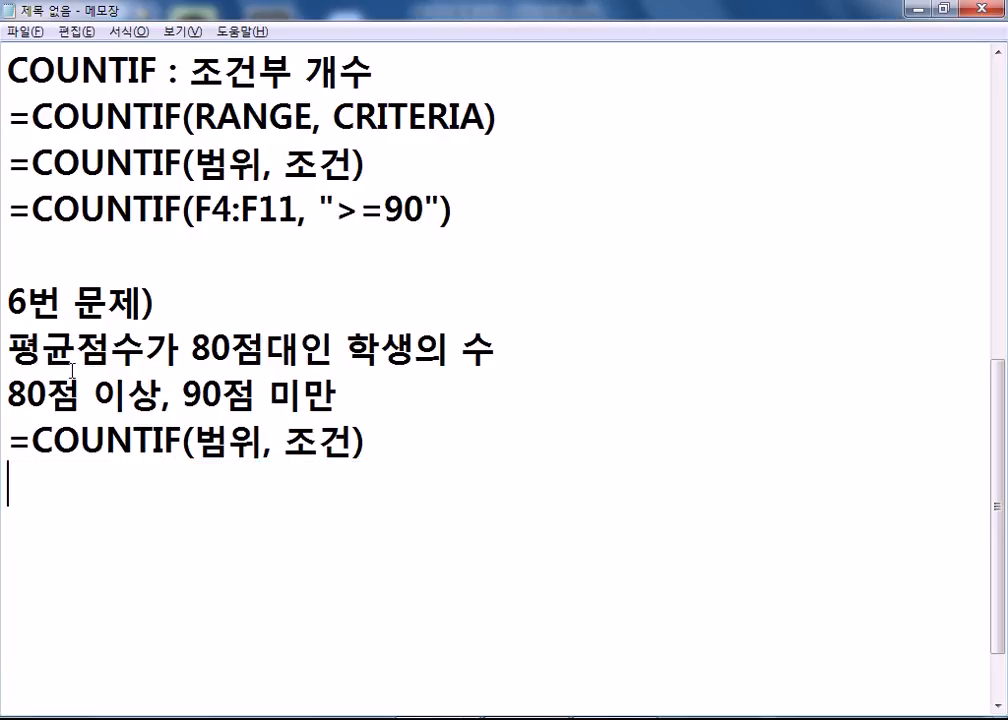
Step: Write the text 80점이상 - 90점 이상 on the line below the memo's last =COUNTIF(범위, 조건)
type("=80W")
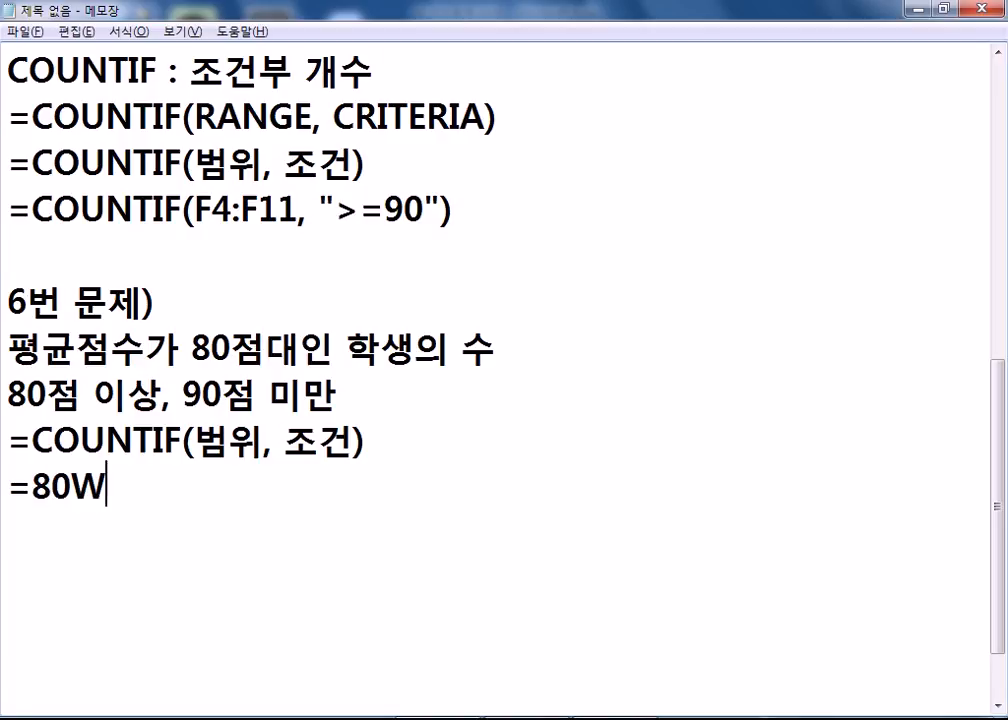
key("BackSpace")
key("BackSpace")
key("BackSpace")
key("BackSpace")
type("80")
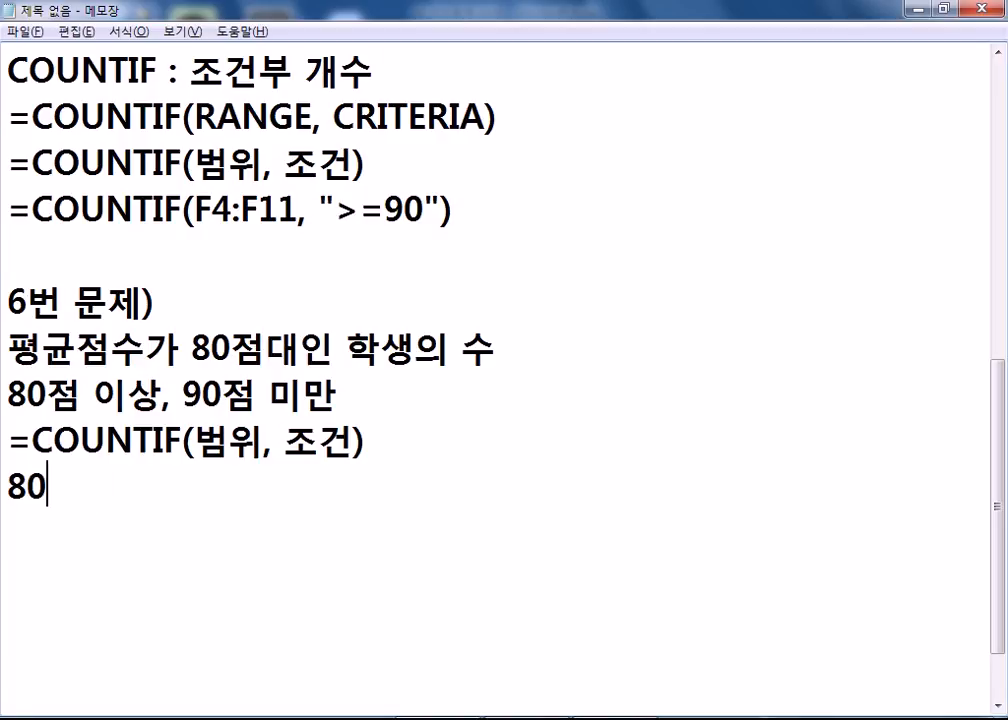
type("점ㅇ이상")
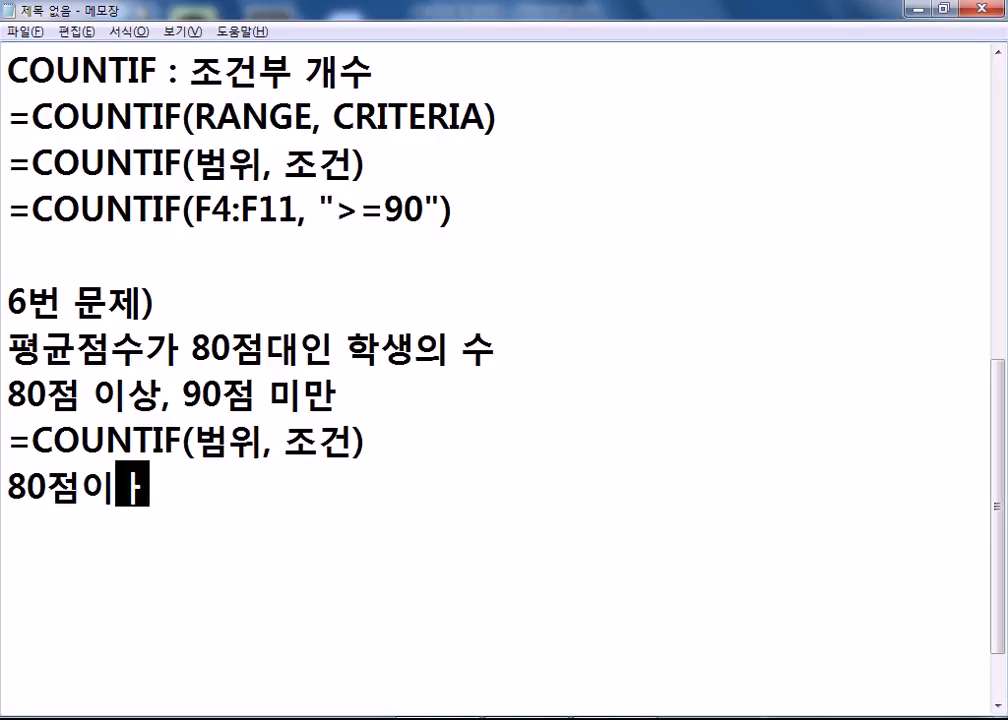
type(" -")
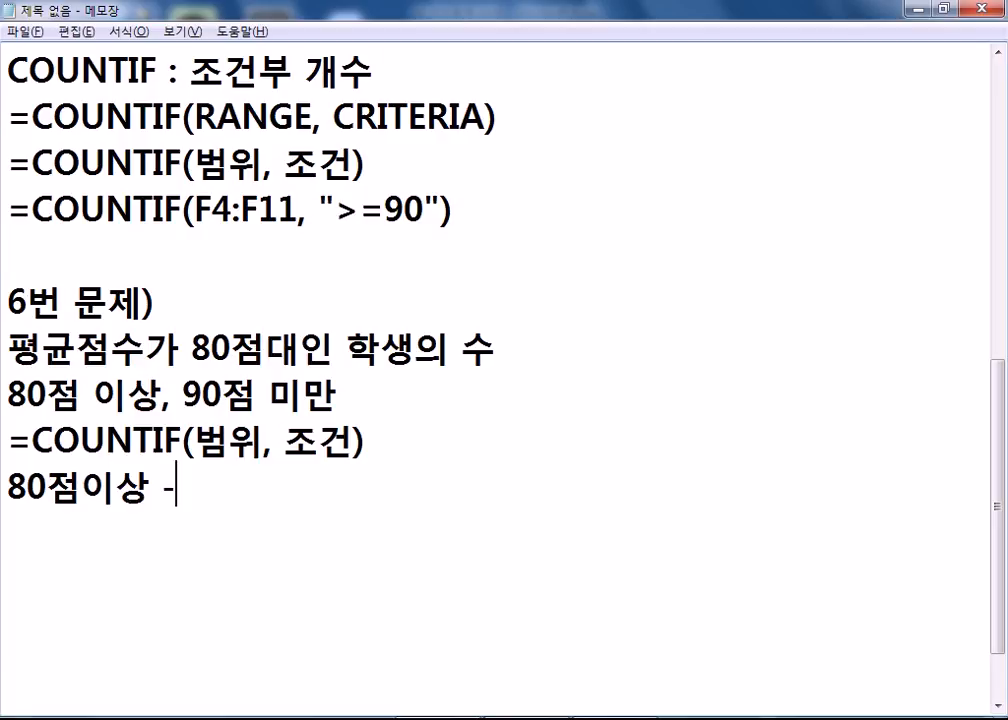
type(" 90점 이상")
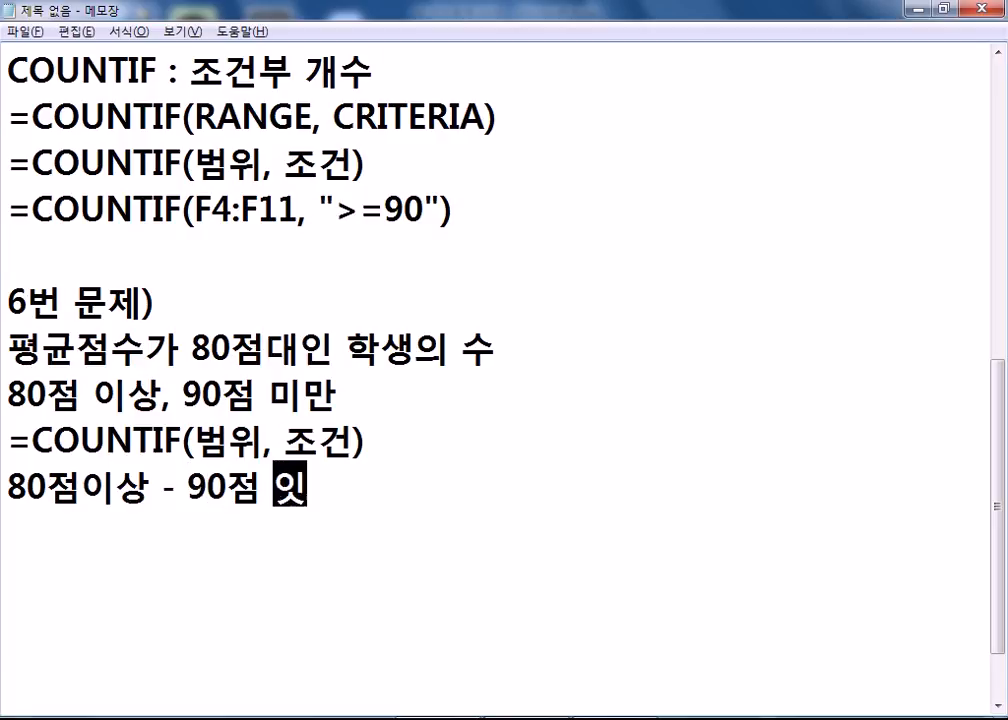
Step: Complete the subtraction line as =80점 이상 - 90점 이상 by adding the space and leading equals sign, and start a new line
key("Left")
key("Home")
key("Right")
key("Right")
key("Right")
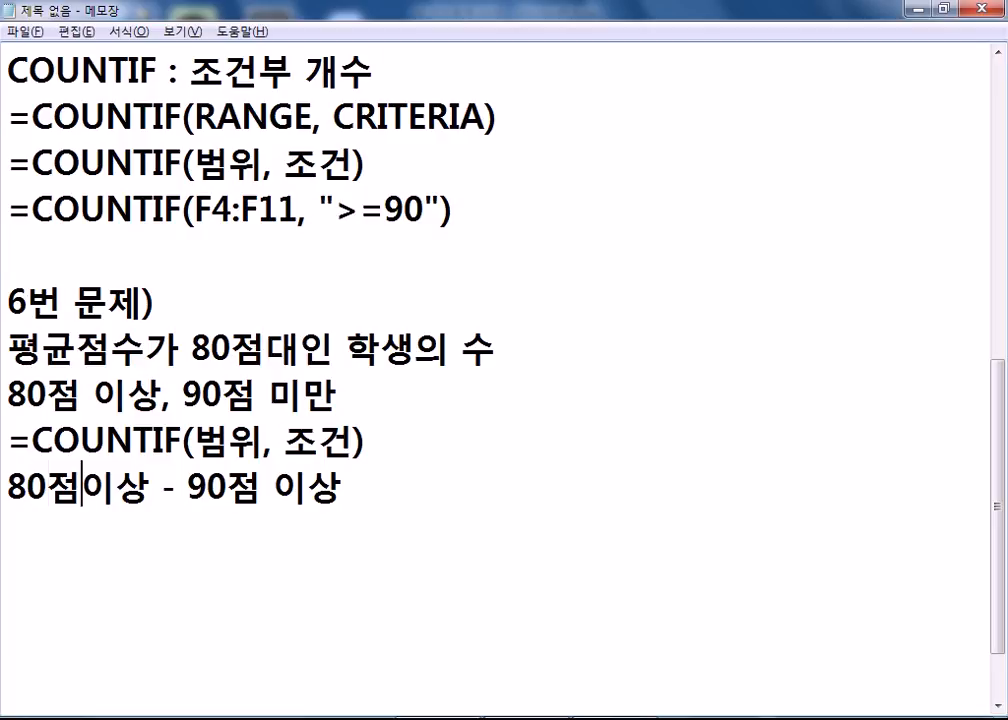
key("Home")
type("=")
key("End")
key("Return")
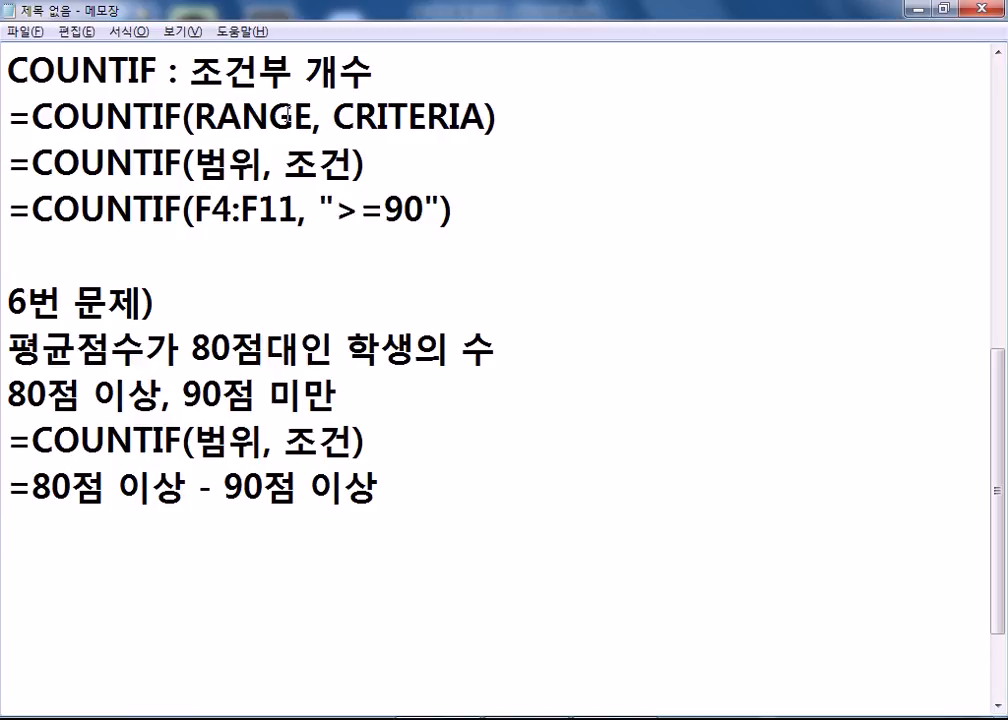
Step: Switch to Excel and examine the 평균 scores of 80 or more by selecting G5:G7 and G9 and stepping through them
key("alt+Tab")
left_click_drag(643, 253, 637, 314)
left_click(624, 381, "ctrl")
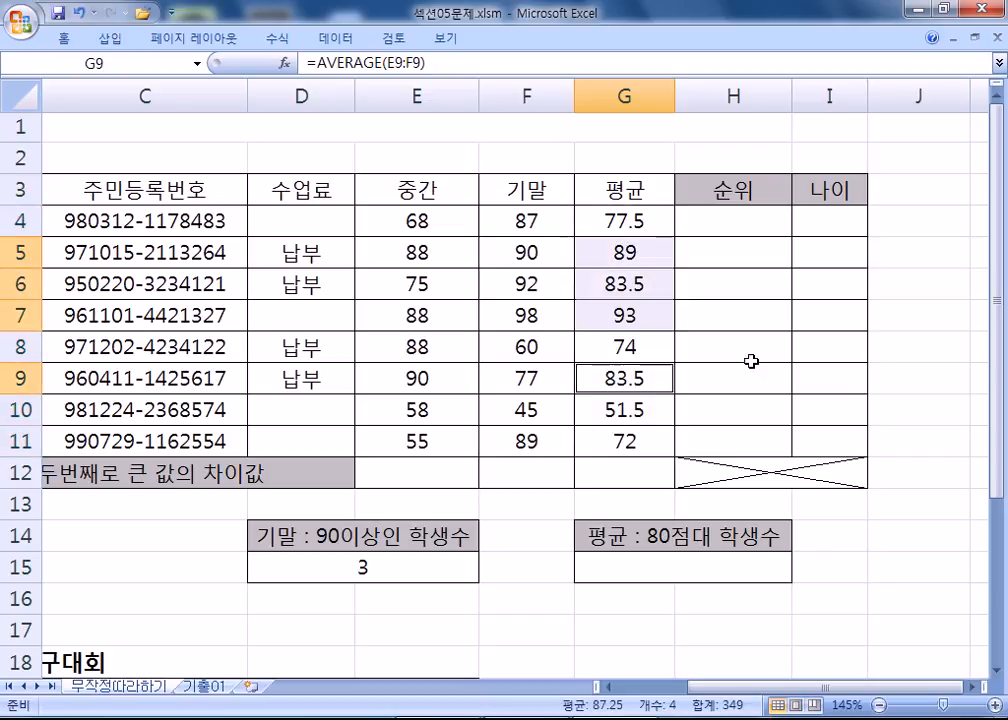
key("Return")
key("Return")
key("Return")
key("Return")
key("Return")
key("Return")
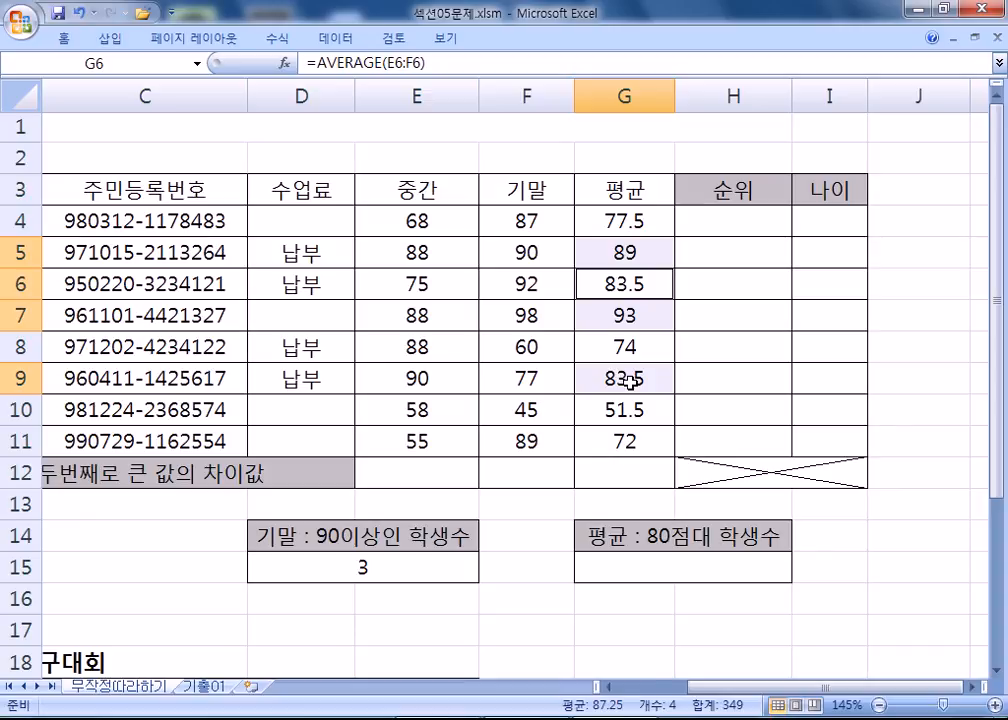
Step: Switch back to the memo and start the formula =COUNTIF(G4:G11, ">=80" below the subtraction line
key("alt+Tab")
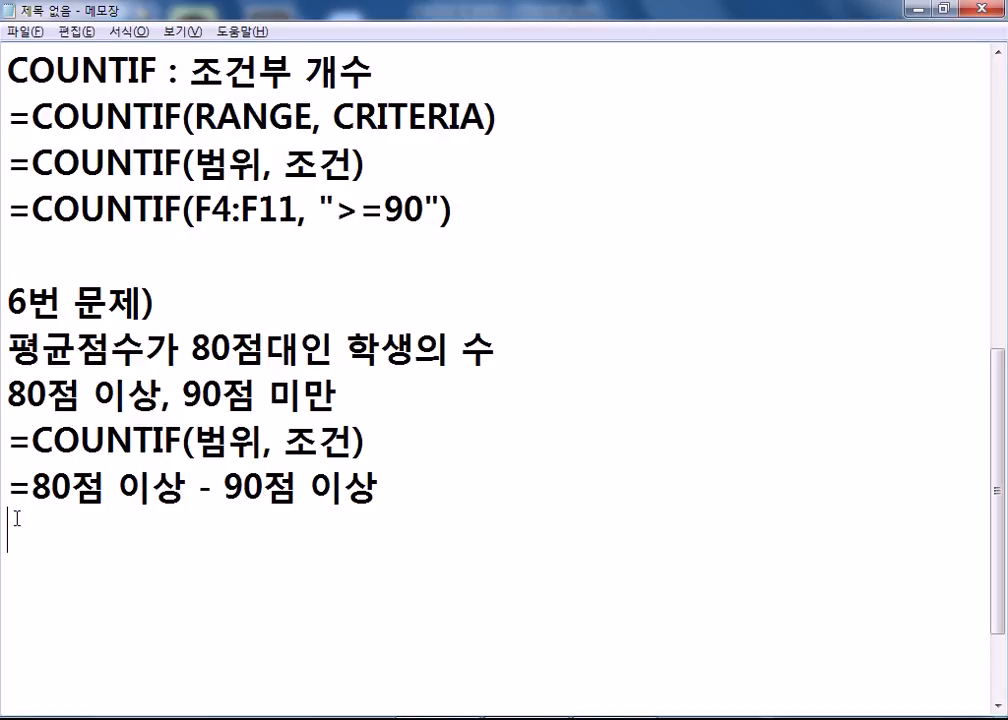
type("=COUNTIF(ㅎ")
key("Hangul")
key("BackSpace")
type("G4:")
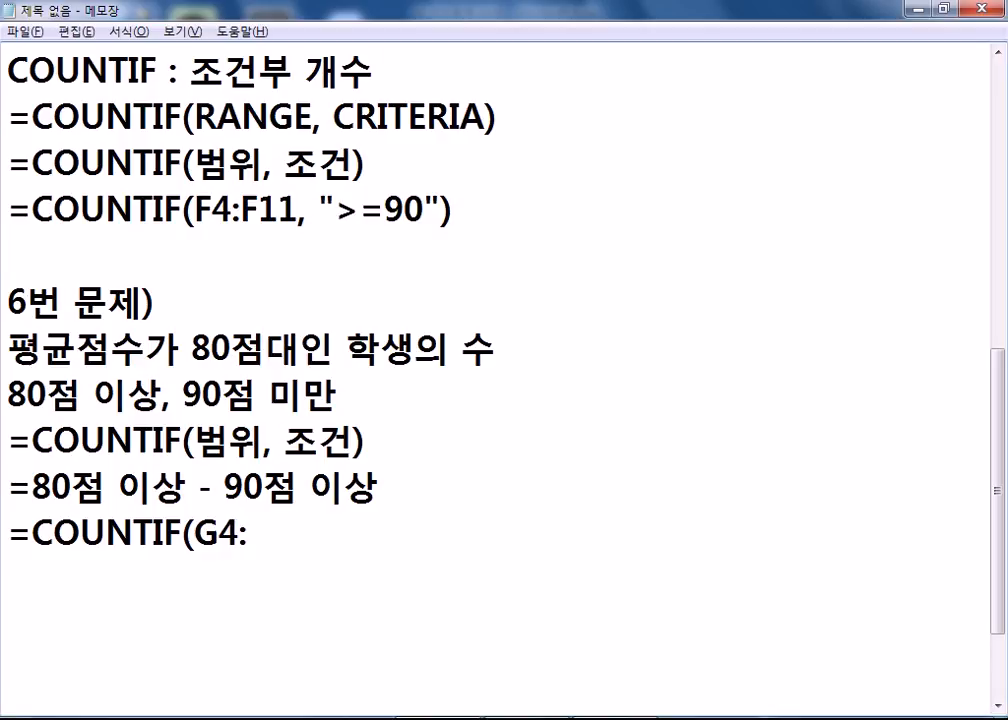
type("G11, \">=8")
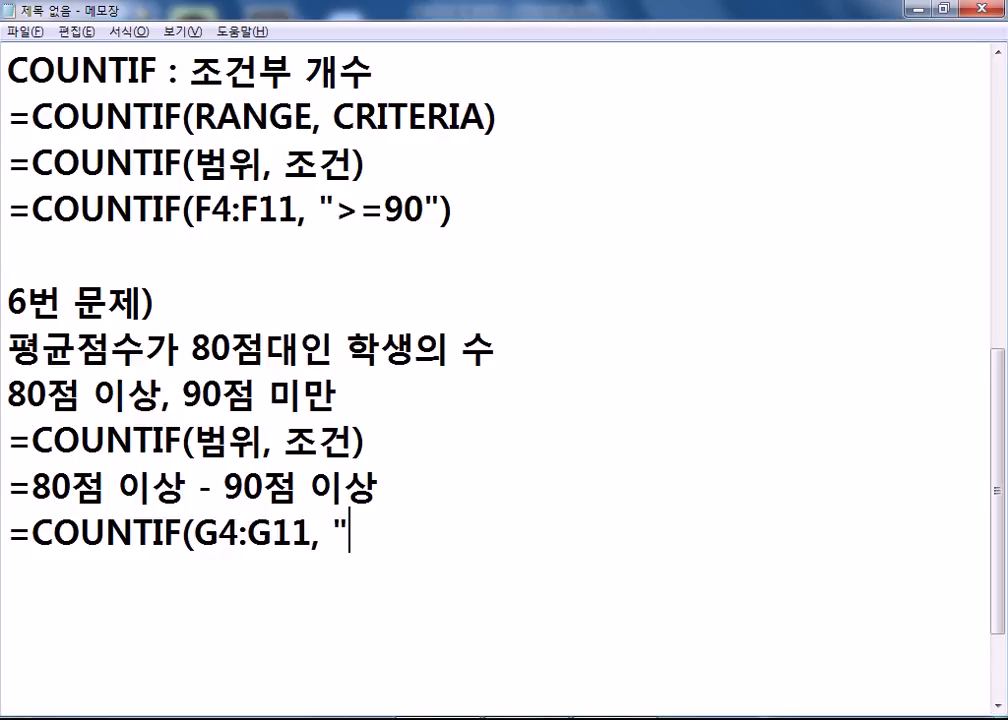
type("0\"")
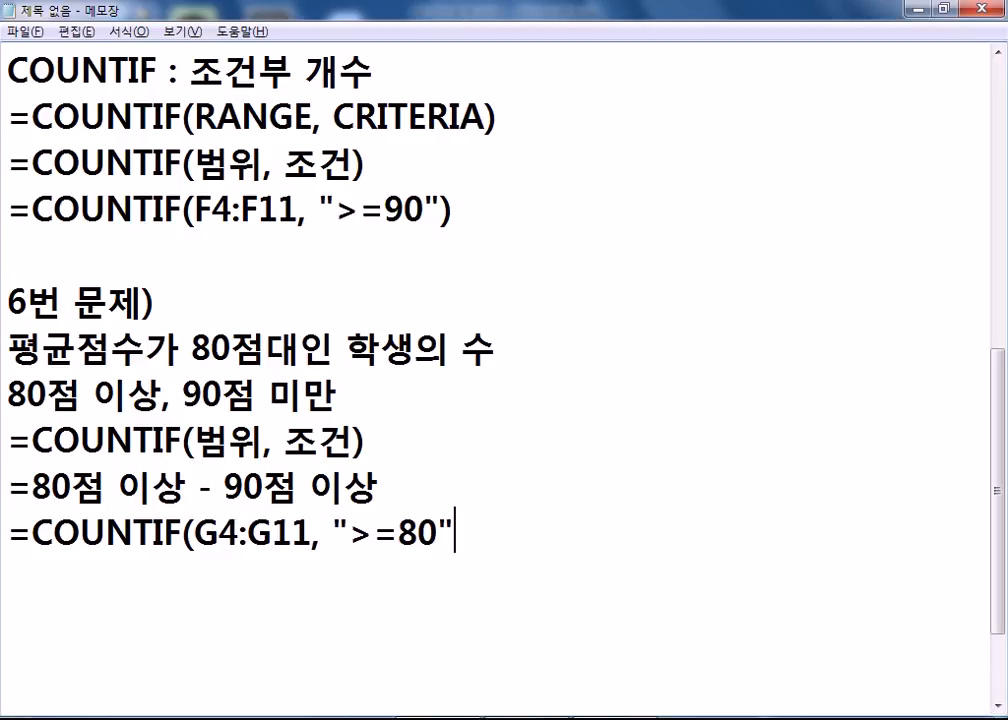
Step: Close the first COUNTIF, subtract COUNTIF(G4:G11, ">=90") from it, and start a new line
type(") - COUNTIF(")
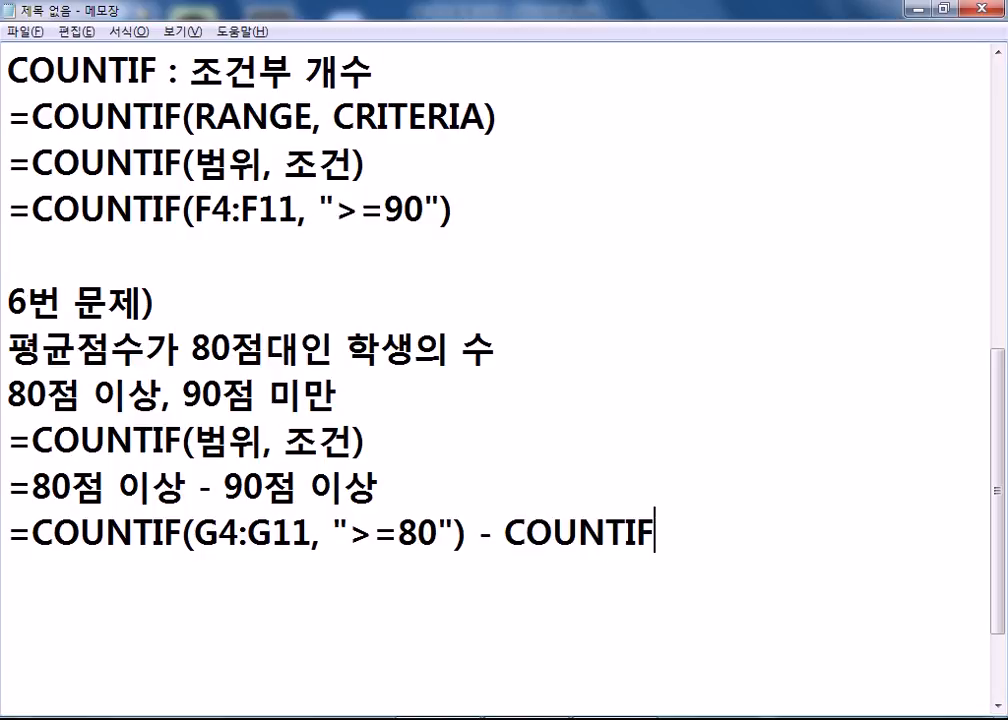
type("G4:G1")
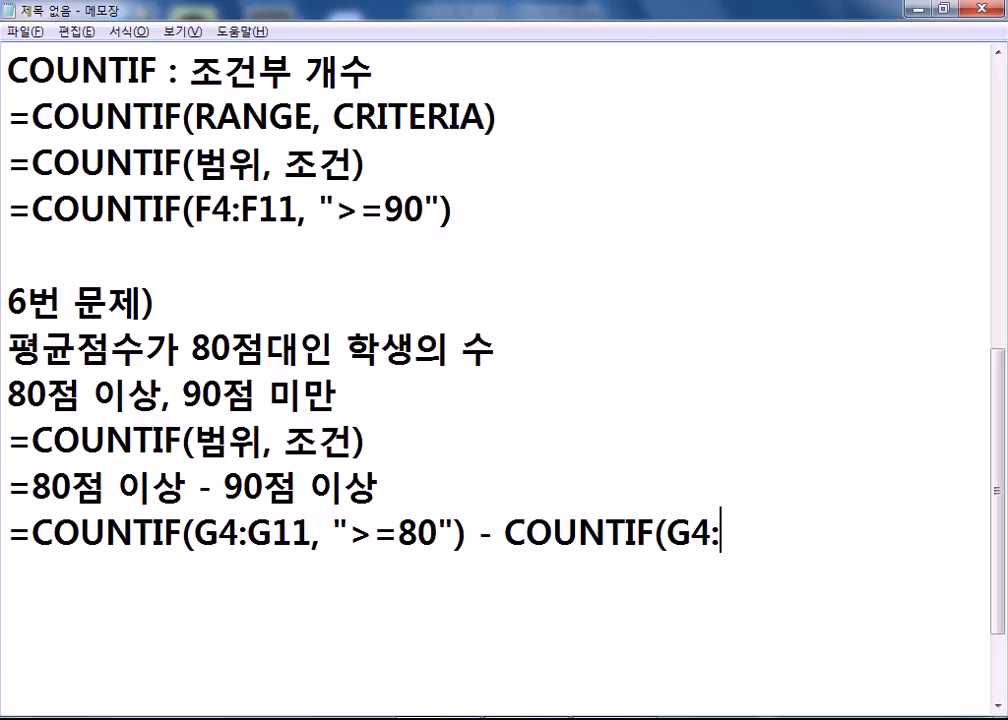
type("1, ")
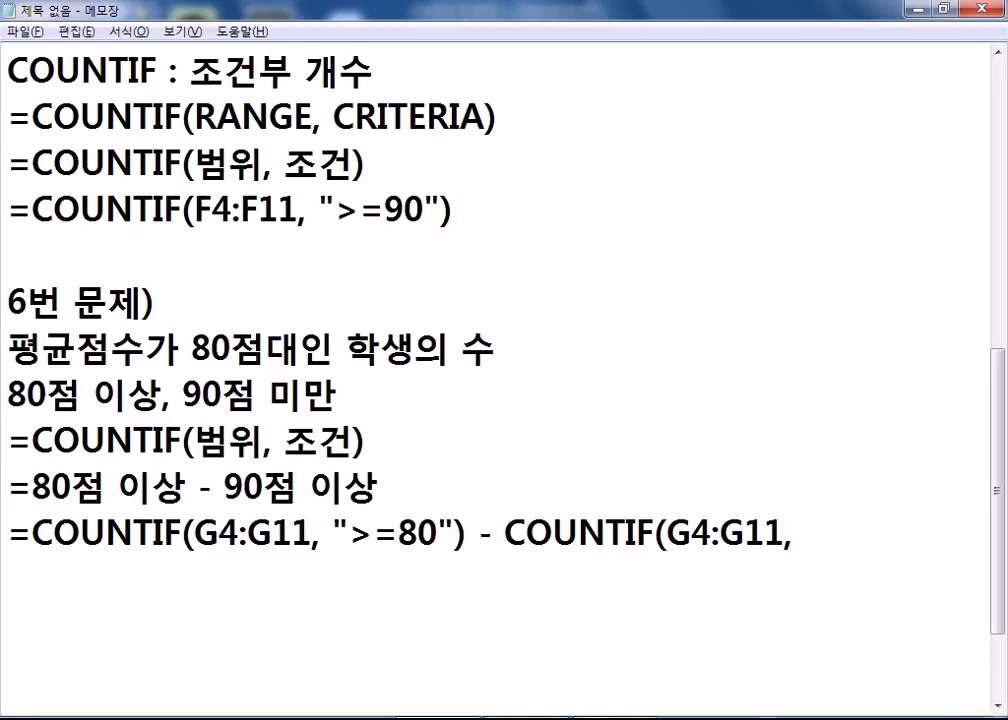
type("\"\"")
key("Left")
type(">=90")
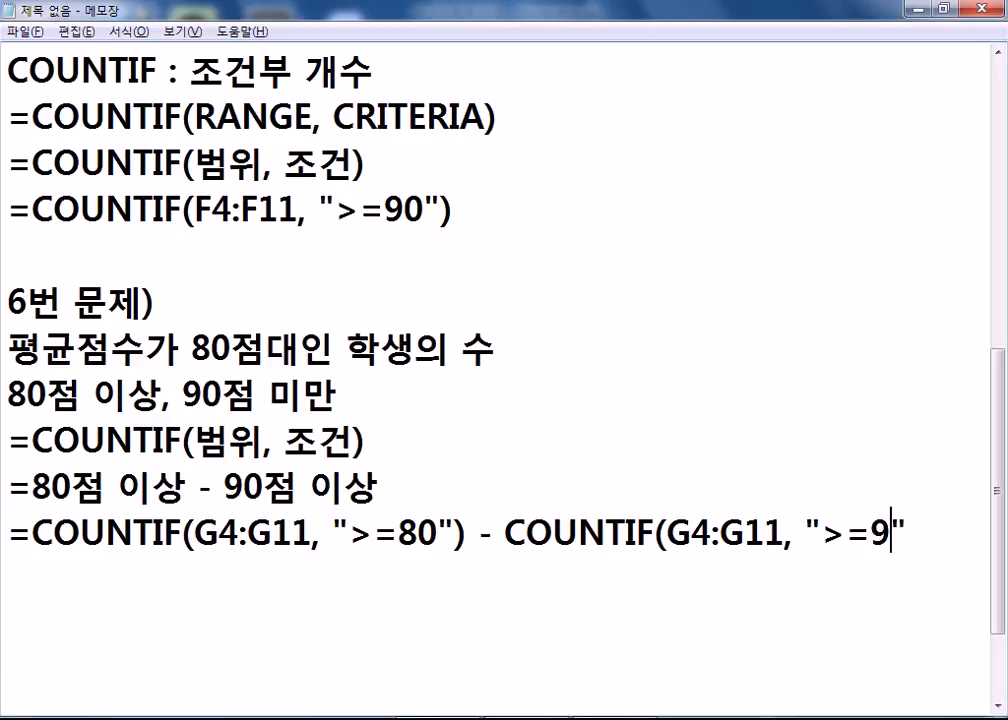
key("Right")
type(")")
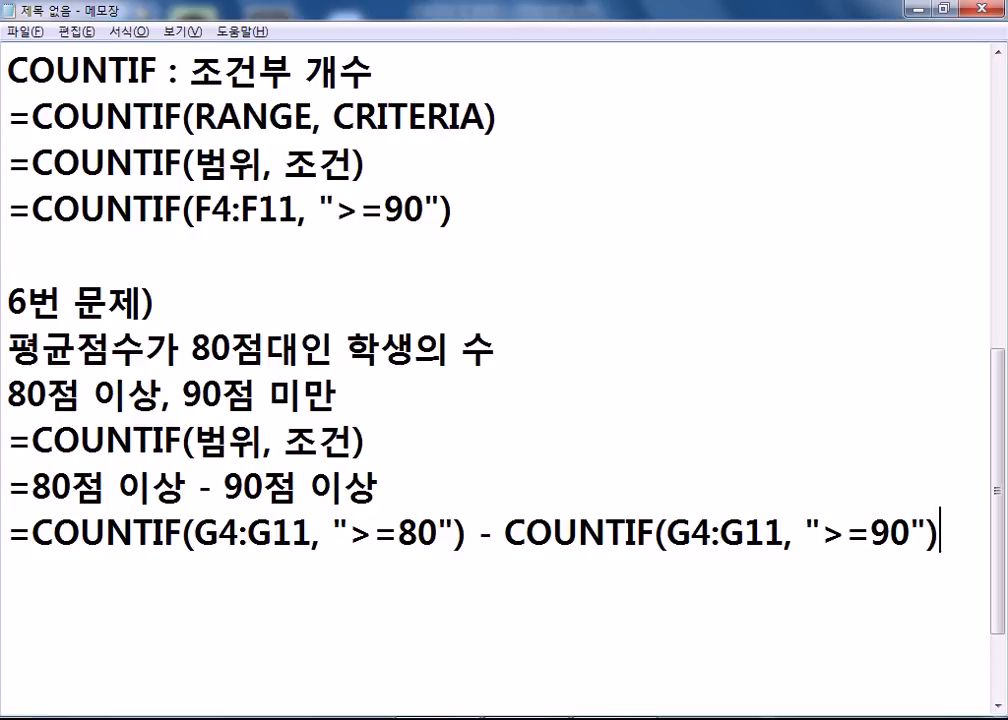
key("Return")
scroll(5, 510, "down", 1)
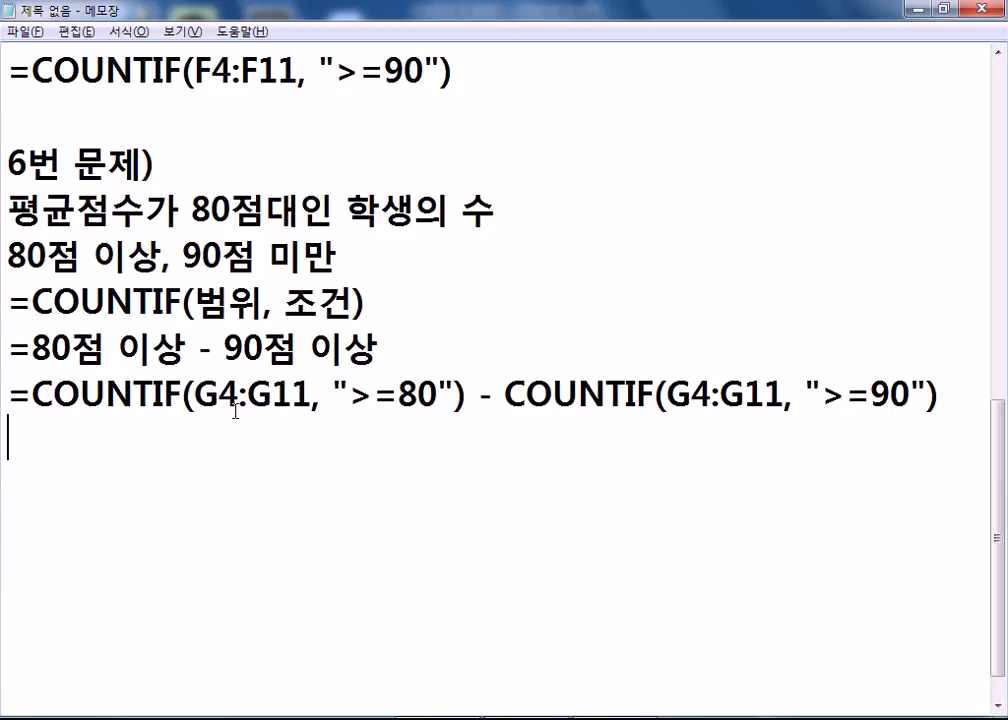
left_click(9, 394)
left_click(50, 446)
scroll(140, 441, "down", 1)
Step: Switch to Excel and select cell G15 below the 평균 : 80점대 학생수 heading
key("alt+Tab")
left_click(643, 565)
scroll(821, 502, "down", 1)
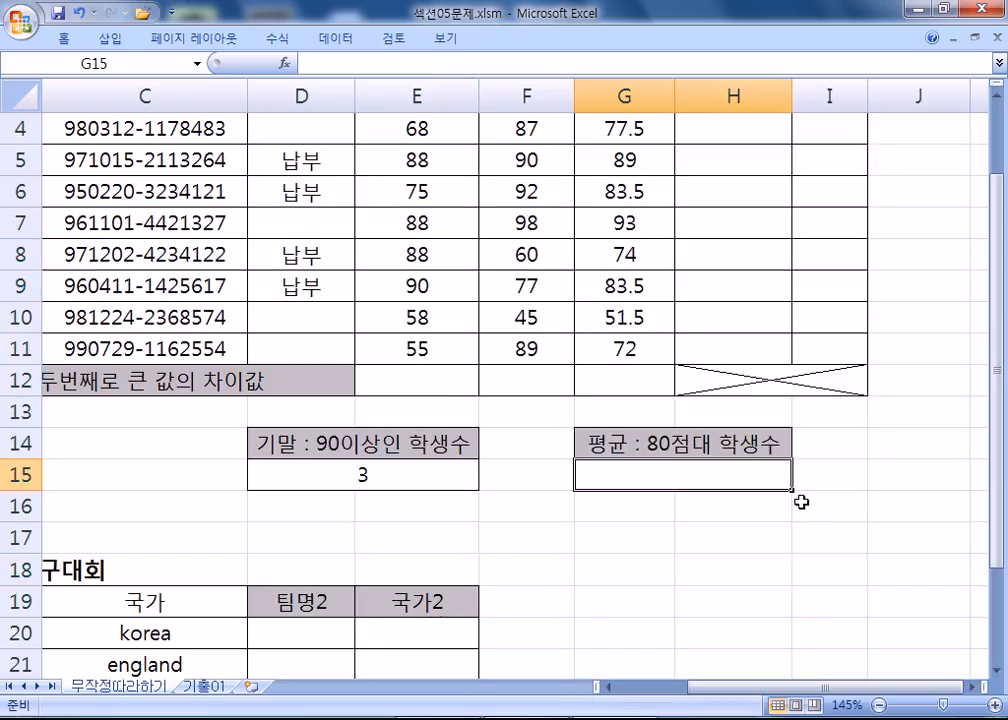
type("=COUN")
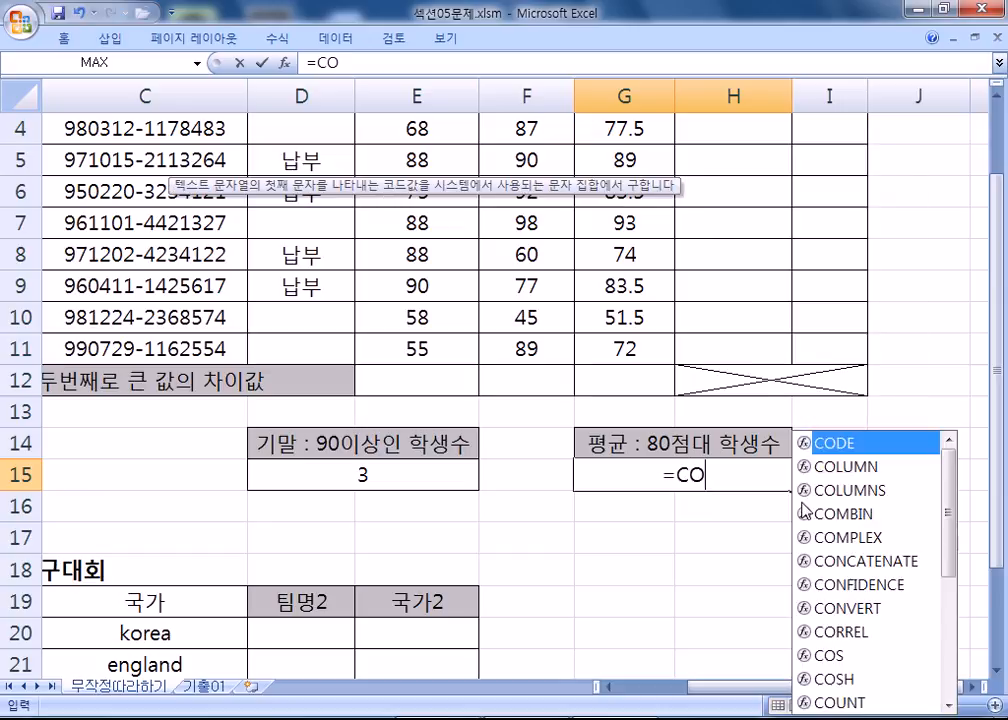
key("Down")
key("Down")
key("Down")
key("Tab")
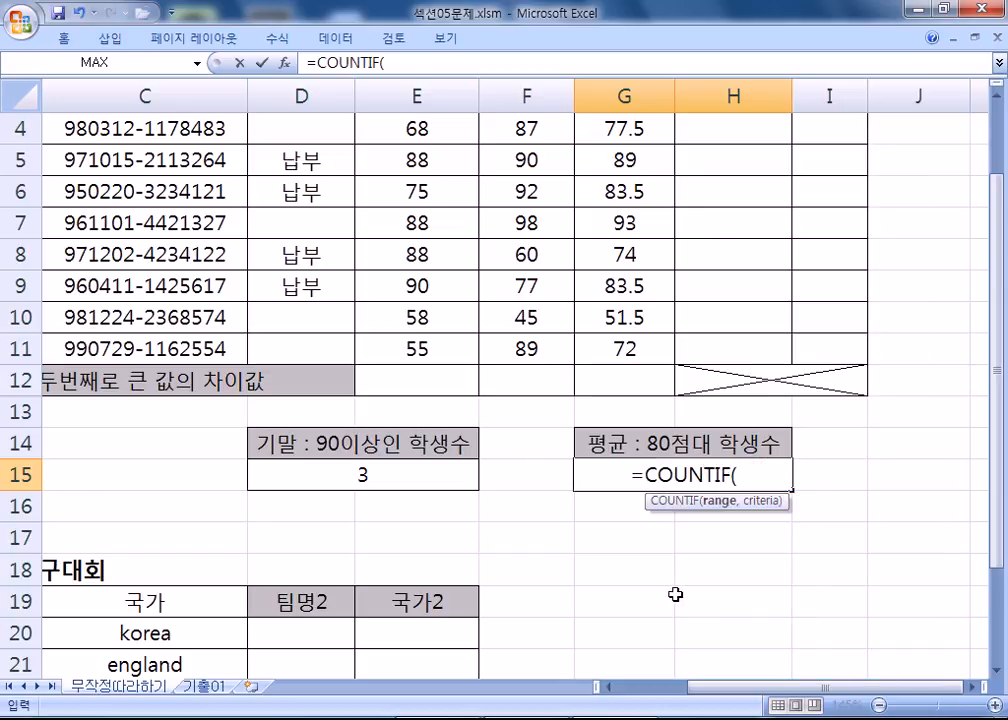
key("Escape")
Step: Start a formula in G15 with =COU and complete it with COUNTIF from the function suggestions
scroll(675, 594, "down", 2)
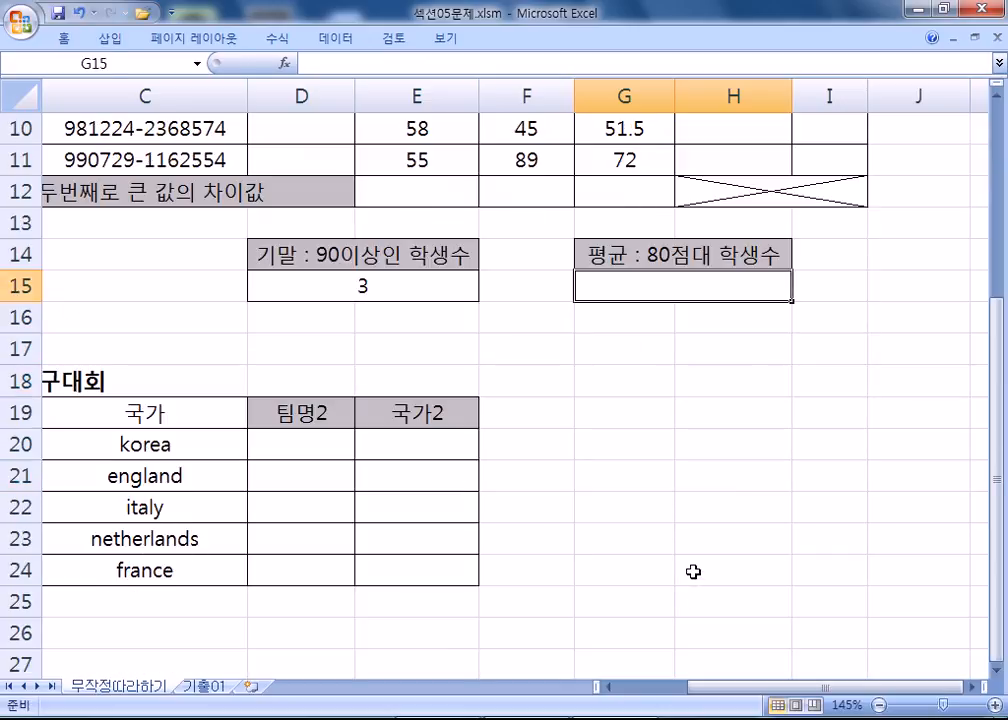
type("=C")
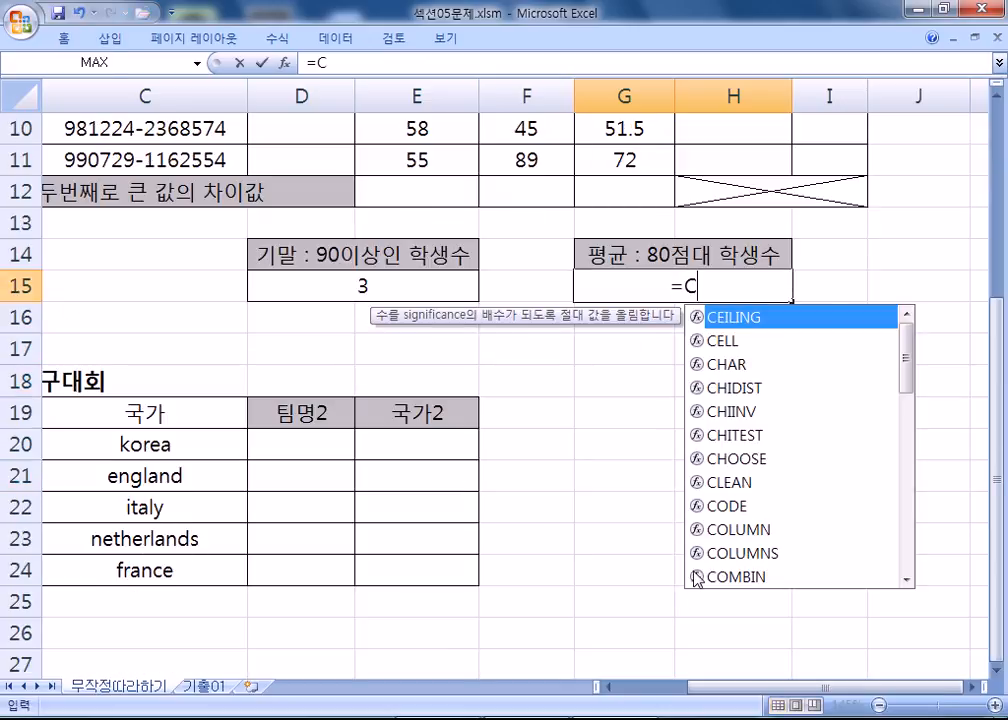
type("OI")
key("BackSpace")
type("U")
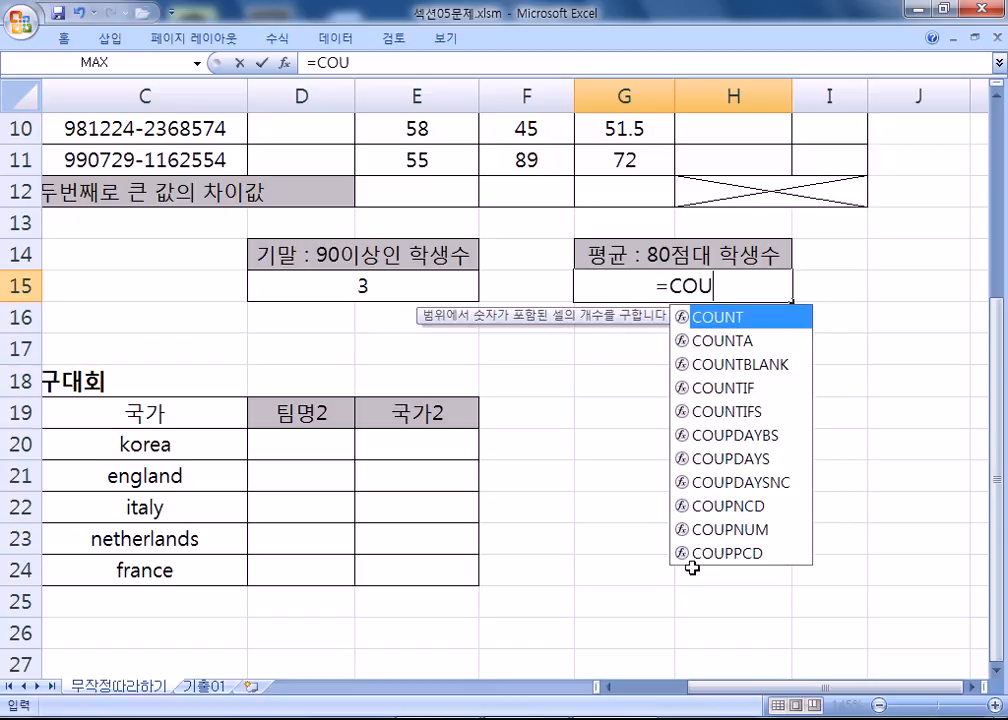
left_click(727, 389)
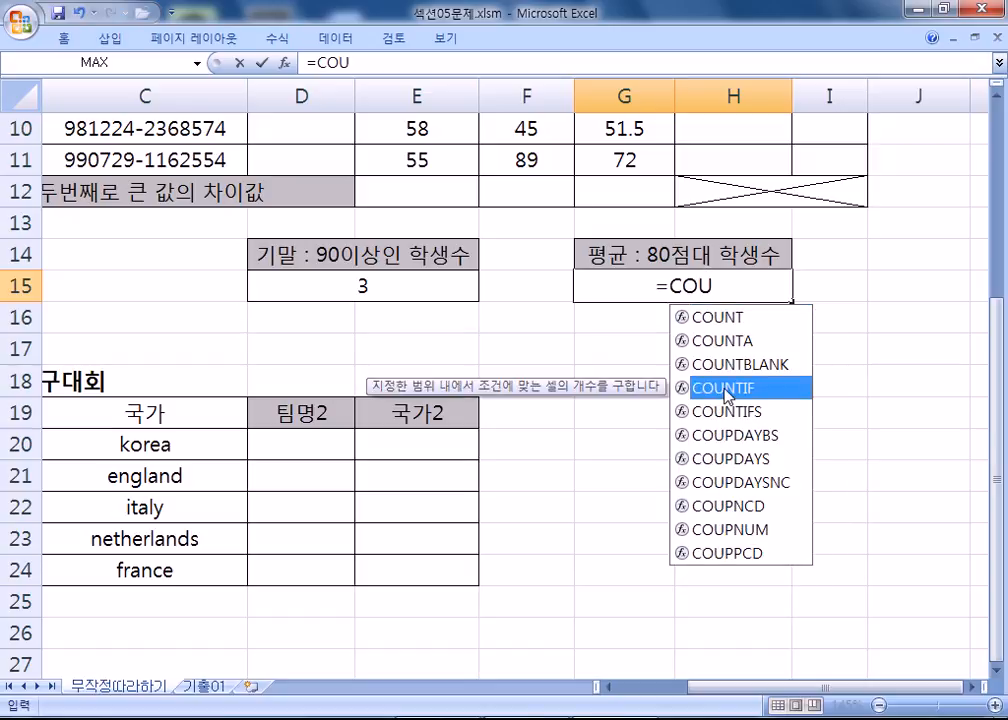
double_click(749, 390)
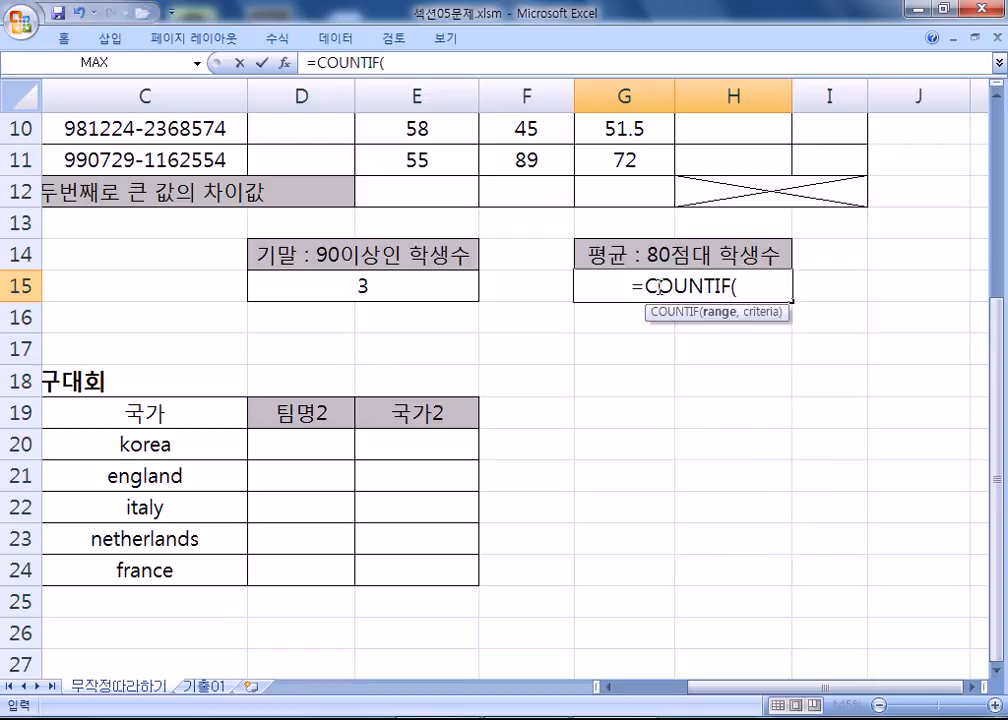
Step: Cut the function name in G15 back to =COU and choose COUNTIF from the suggestions again
left_click_drag(659, 287, 763, 303)
type("O")
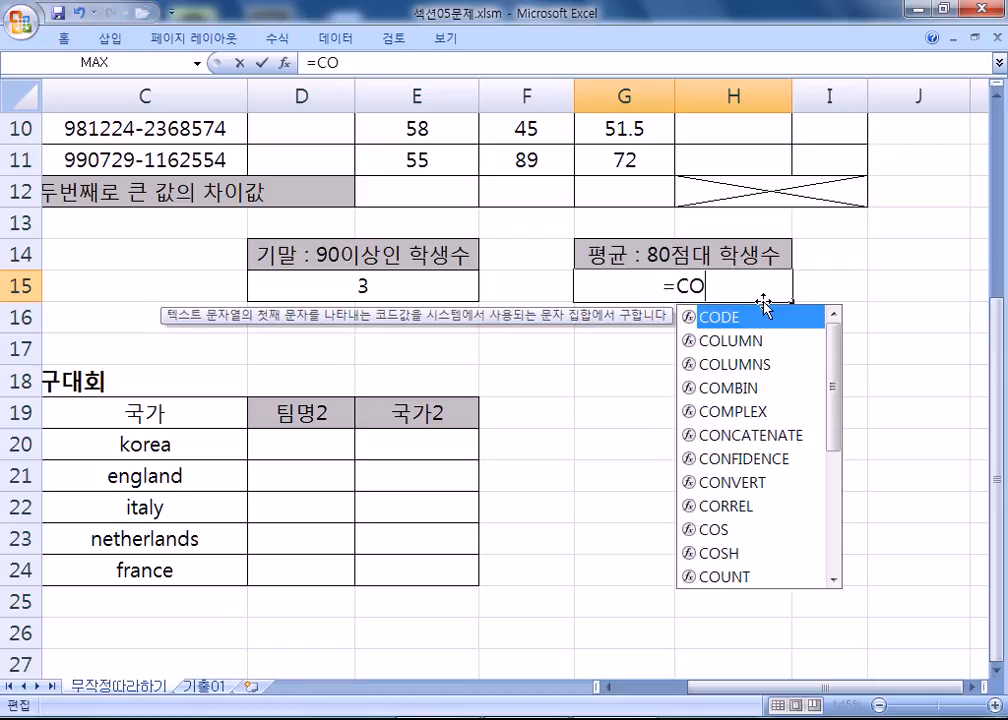
type("U")
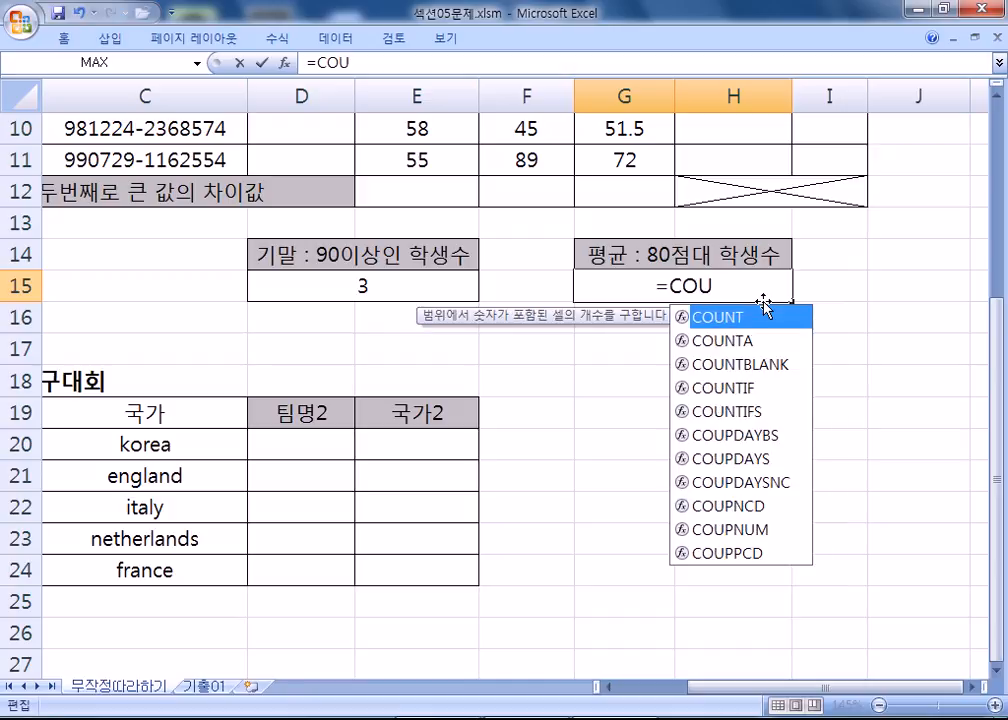
left_click(735, 388)
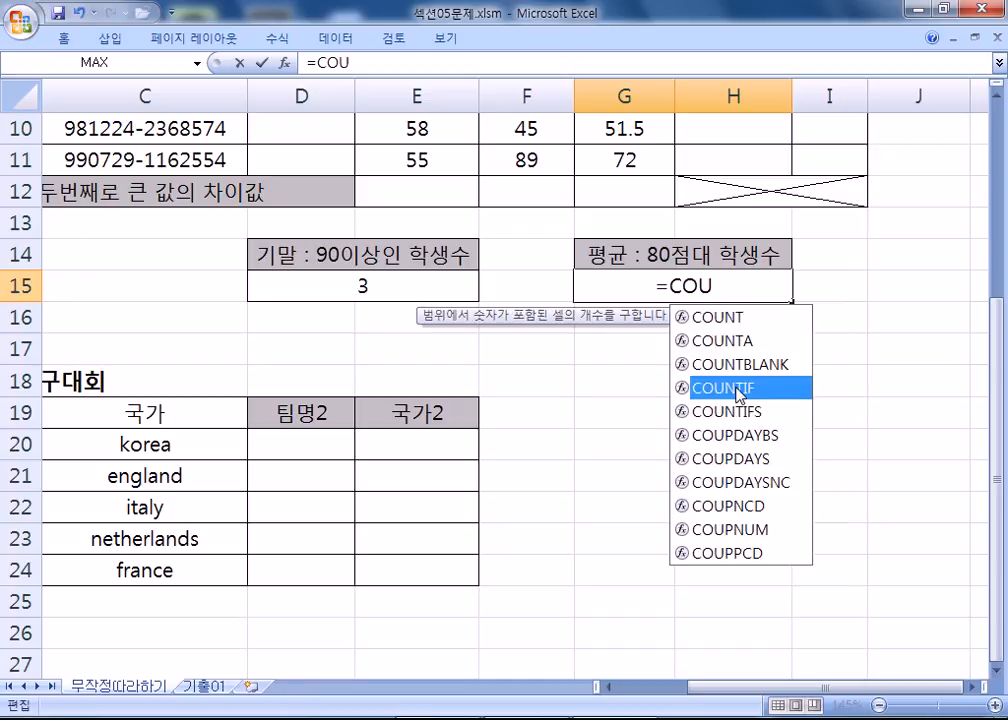
left_click(745, 318)
key("Down")
key("Down")
key("Down")
key("Down")
key("Up")
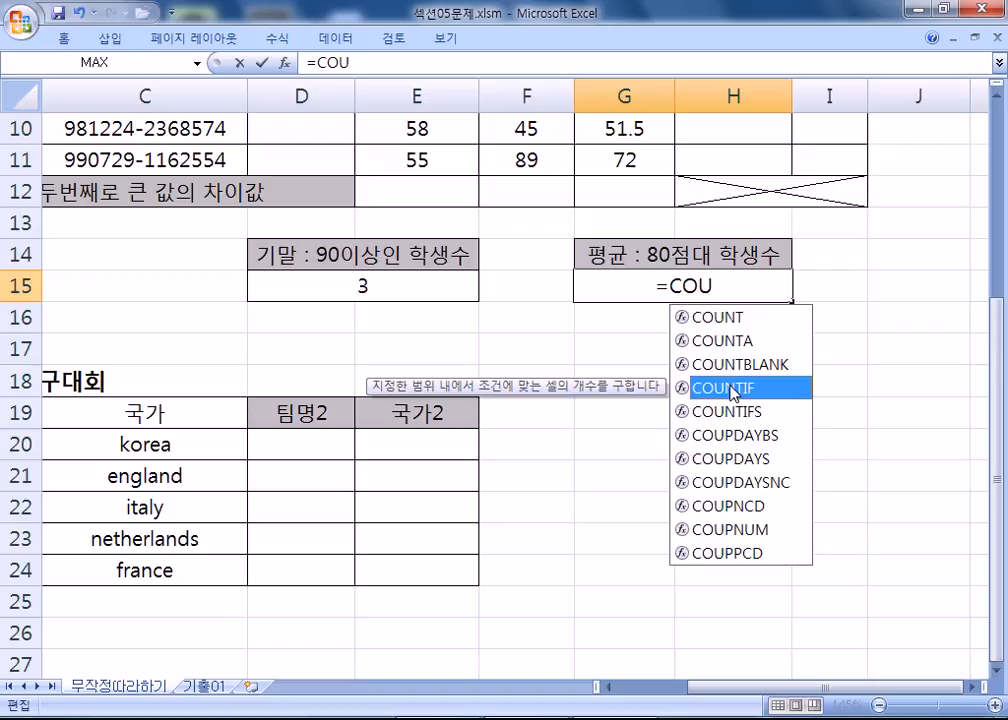
double_click(730, 386)
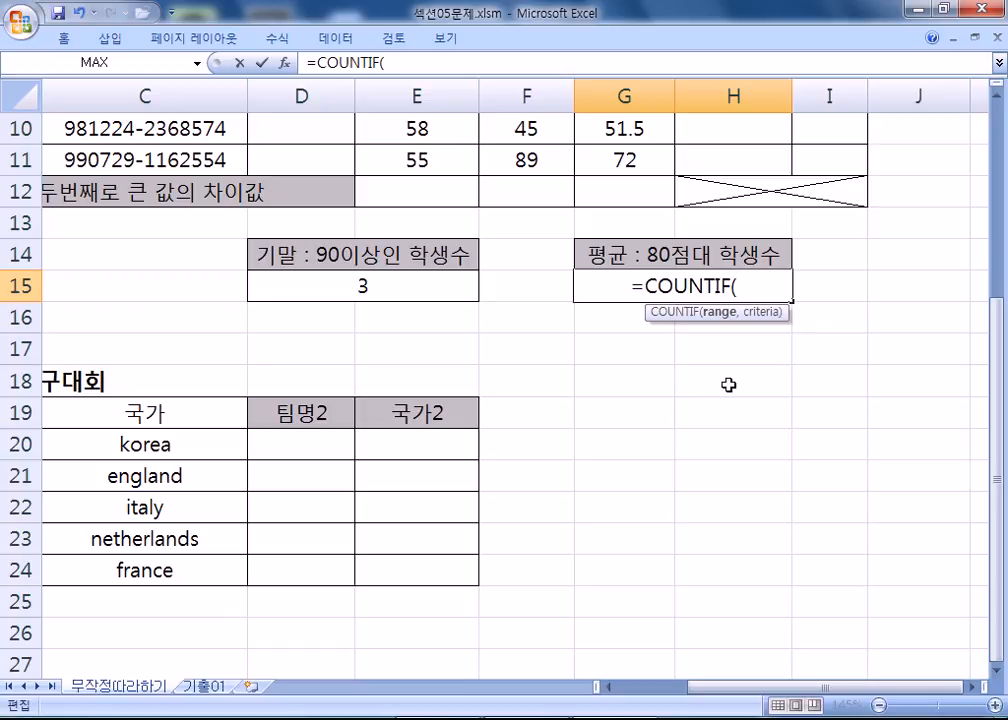
Step: Erase the function name in G15, write =COUNTIF( out in full, and switch to the memo
key("BackSpace")
key("BackSpace")
key("BackSpace")
key("BackSpace")
key("BackSpace")
key("BackSpace")
key("BackSpace")
key("BackSpace")
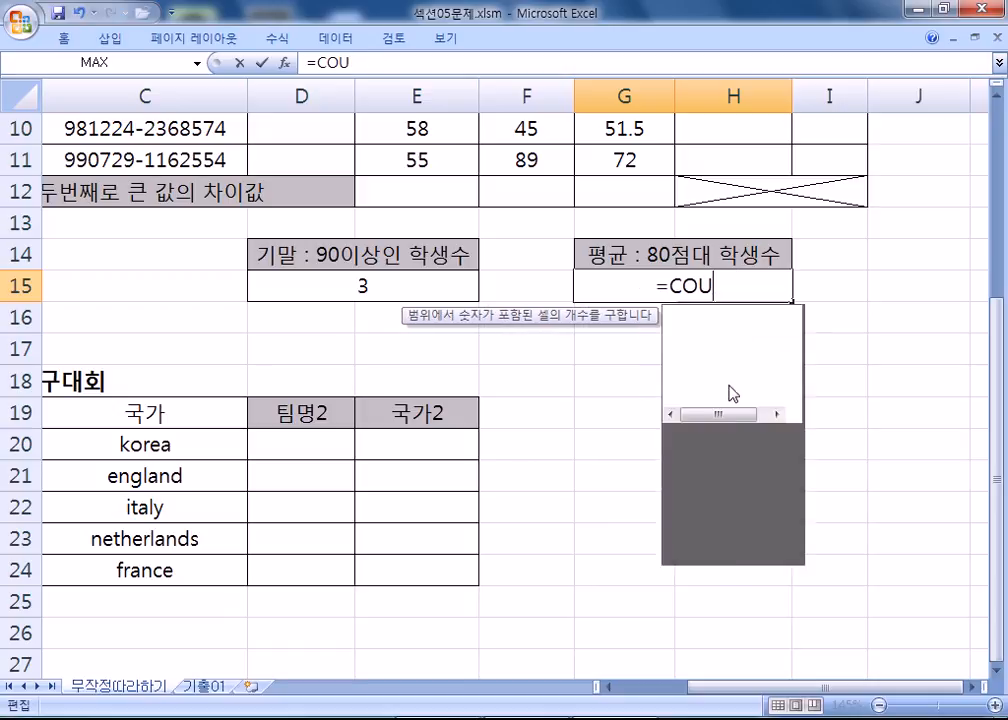
type("COUNTIF(")
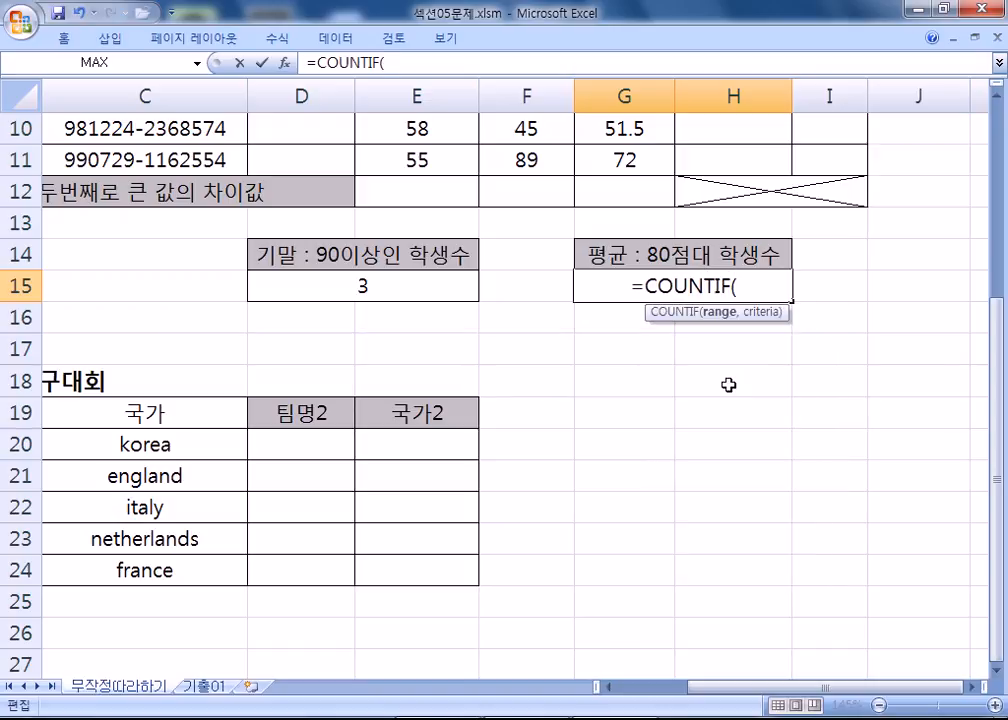
key("alt+Tab")
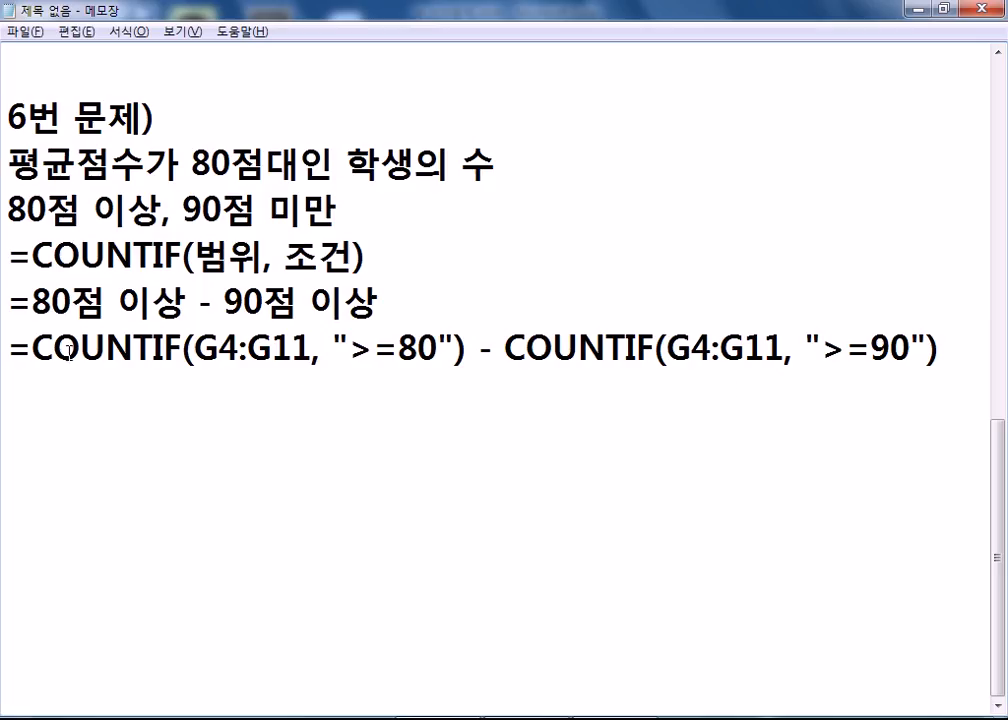
Step: Switch to Excel and complete the G15 formula as =COUNTIF(G4:G11,">=80")
left_click_drag(10, 348, 468, 348)
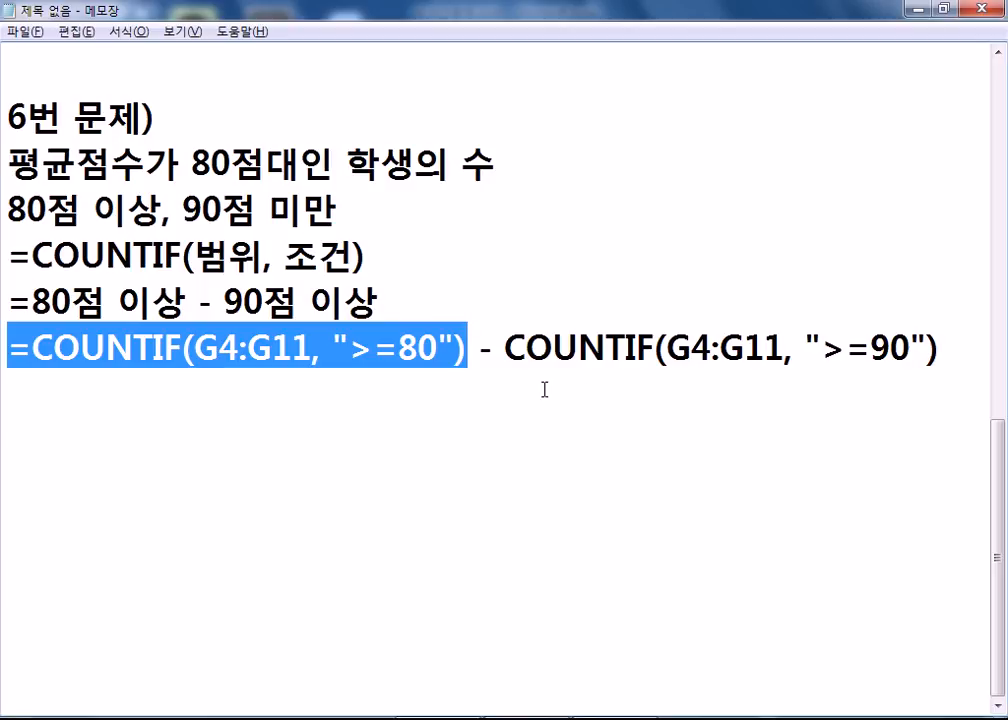
key("alt+Tab")
scroll(785, 335, "up", 3)
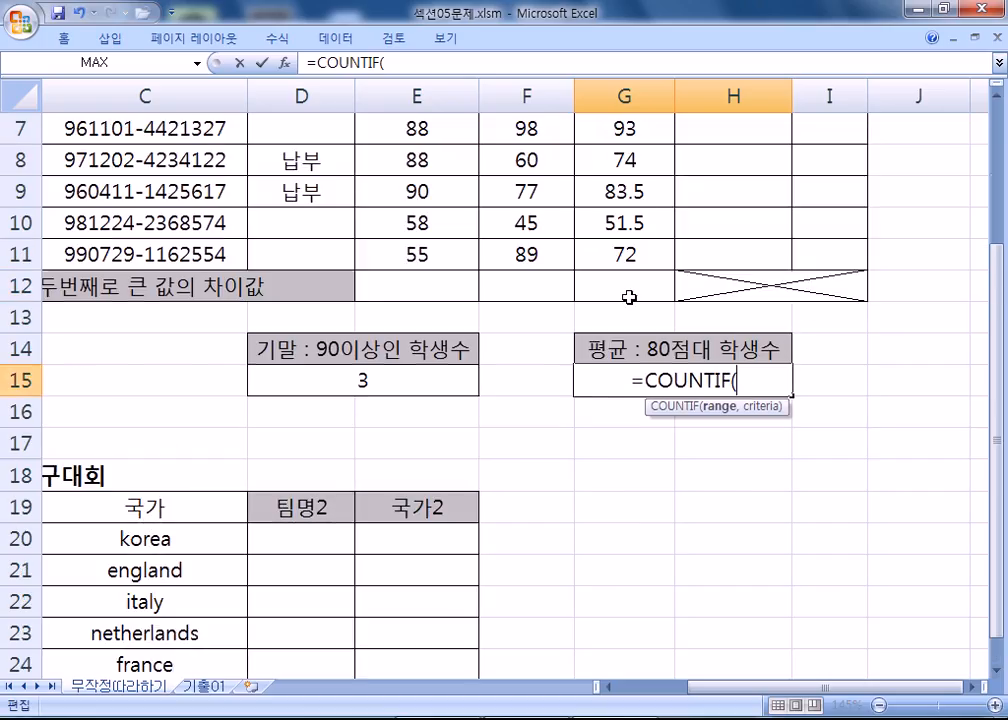
left_click_drag(612, 221, 612, 441)
scroll(800, 439, "down", 1)
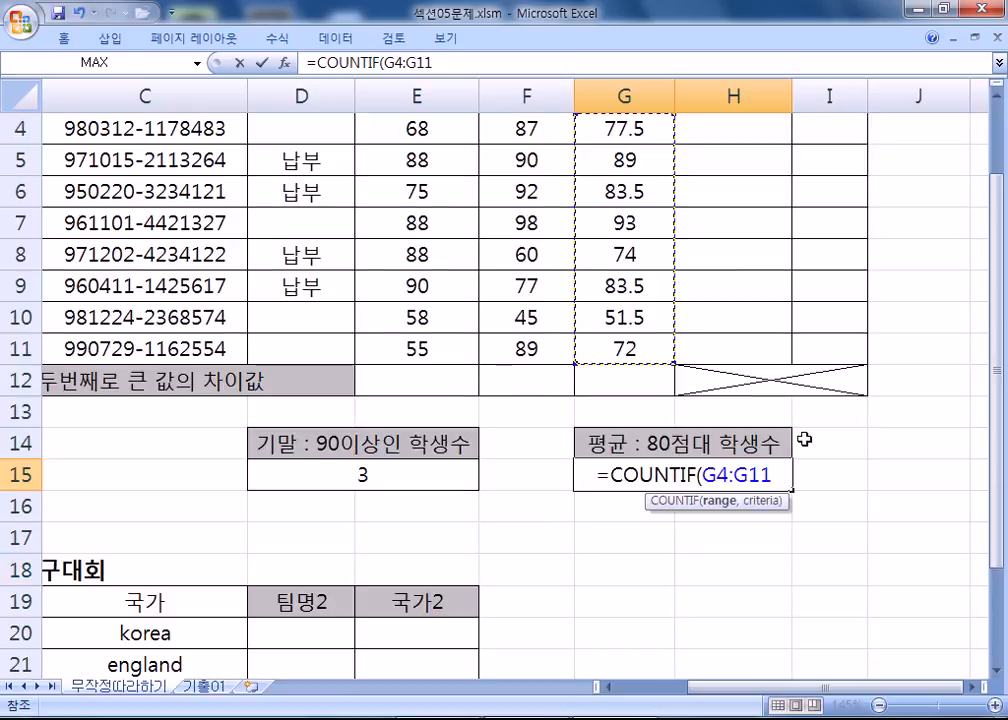
type(",\">=")
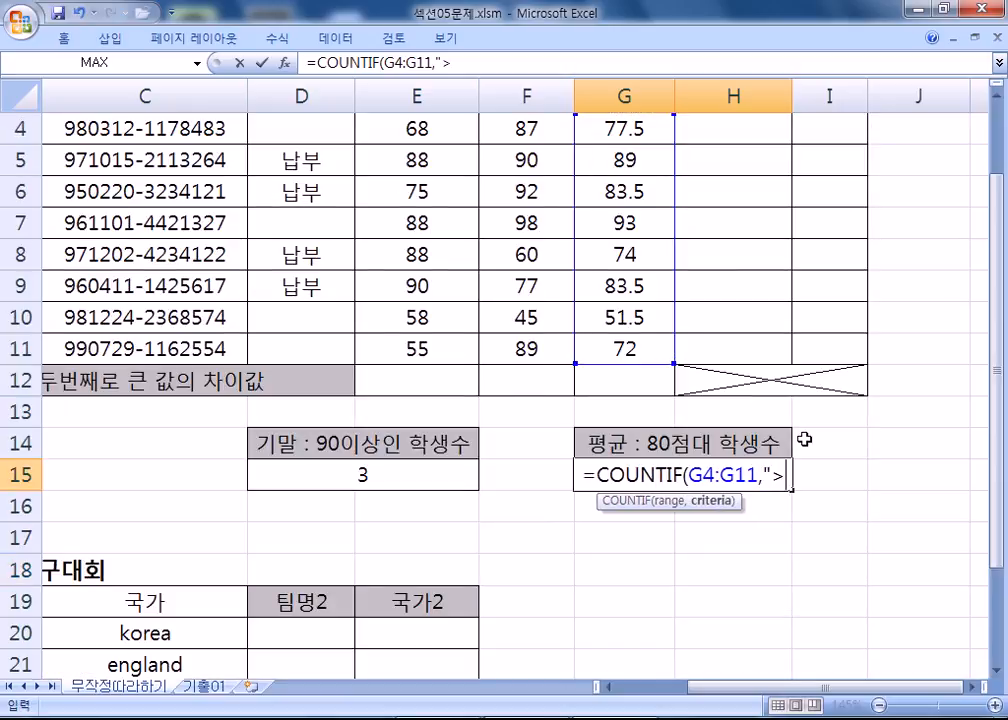
type("80")
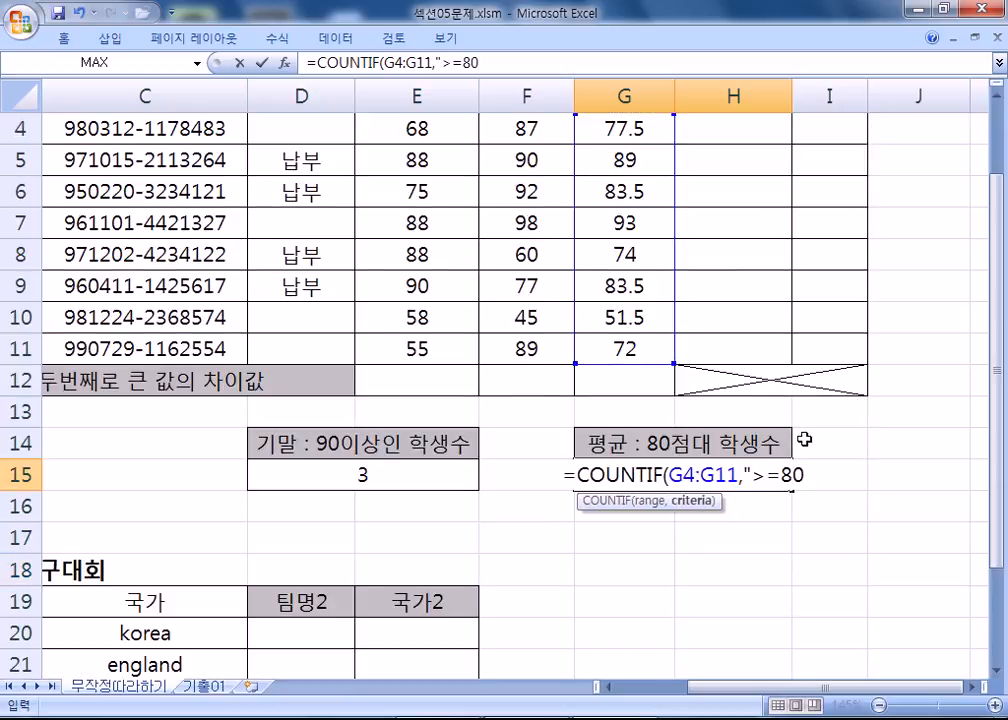
type("\")")
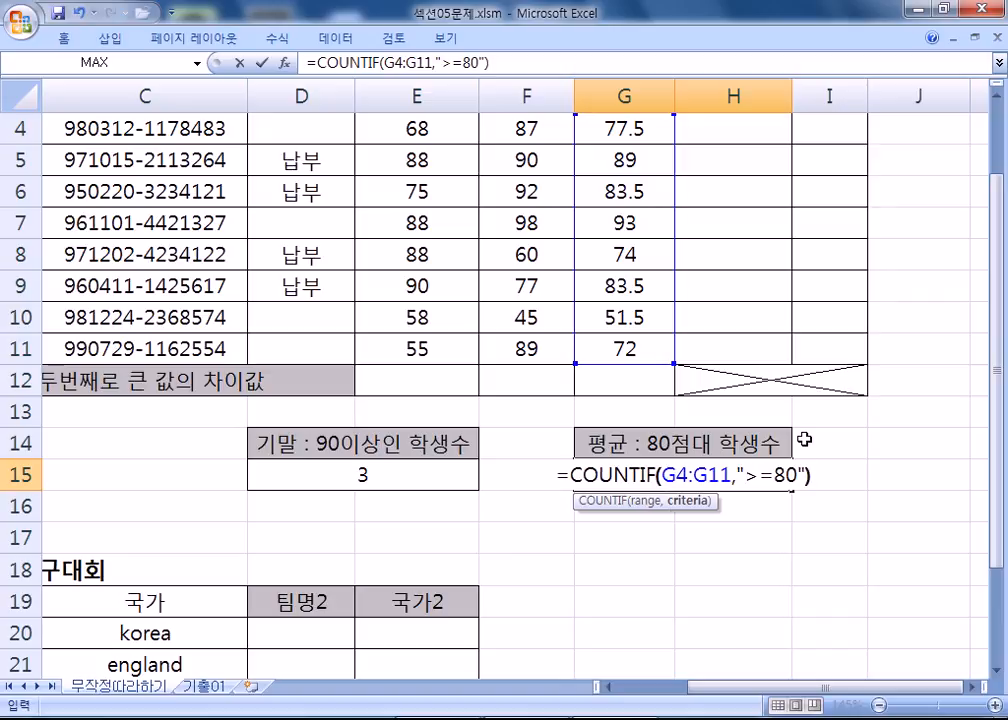
key("Return")
key("Up")
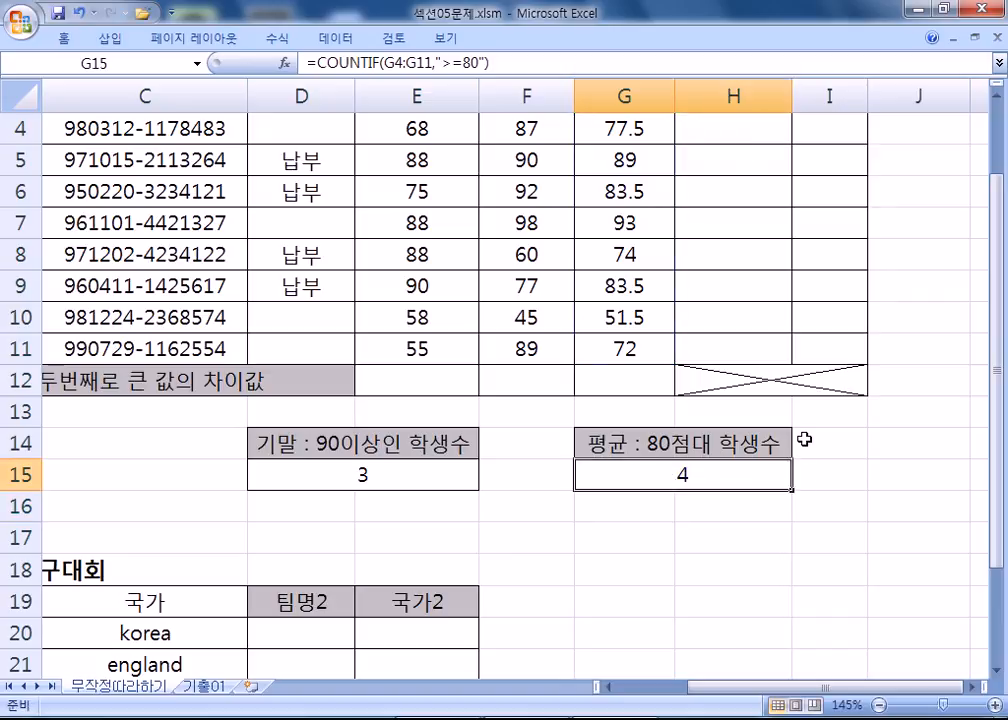
Step: Extend the G15 formula by subtracting COUNTIF(G4:G11,">=90") from the existing COUNTIF
key("F2")
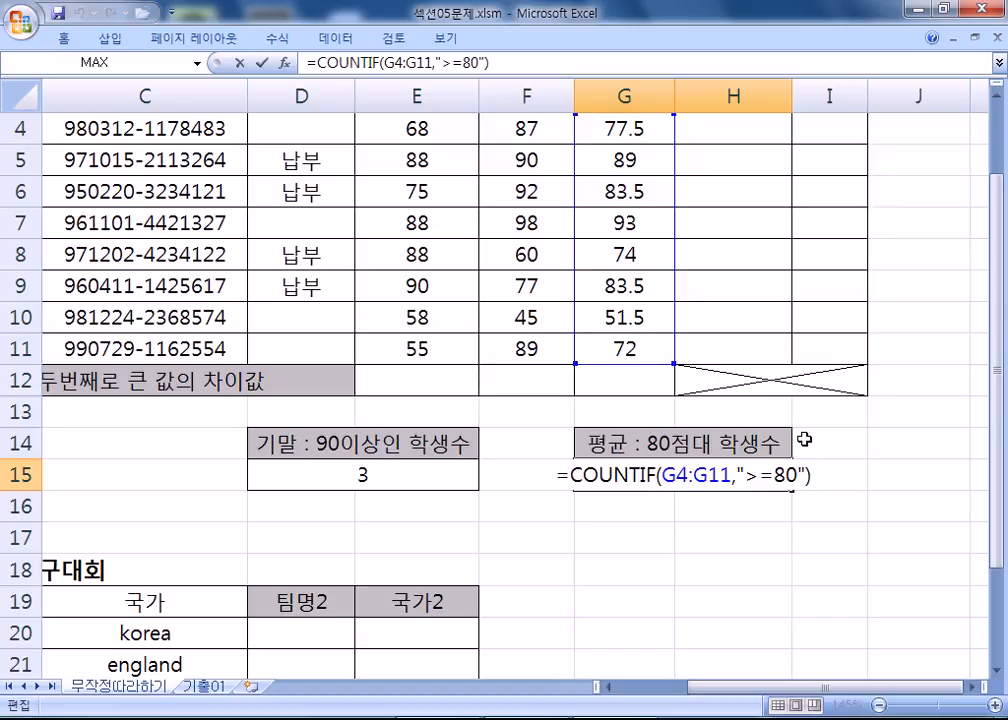
type("-")
type("COUNTIF")
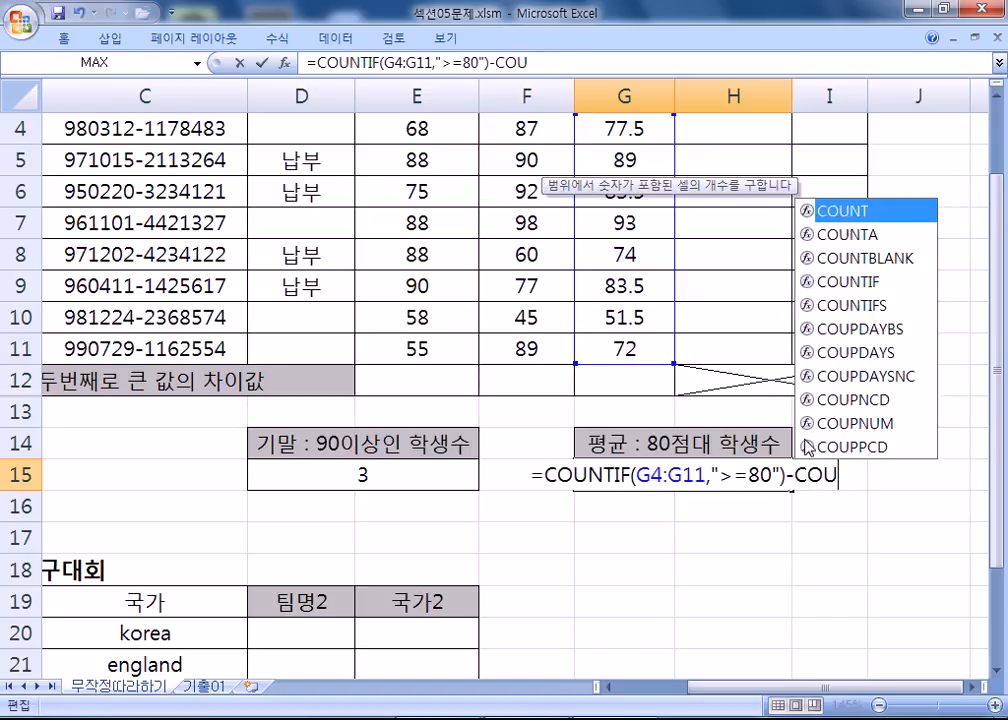
type("(")
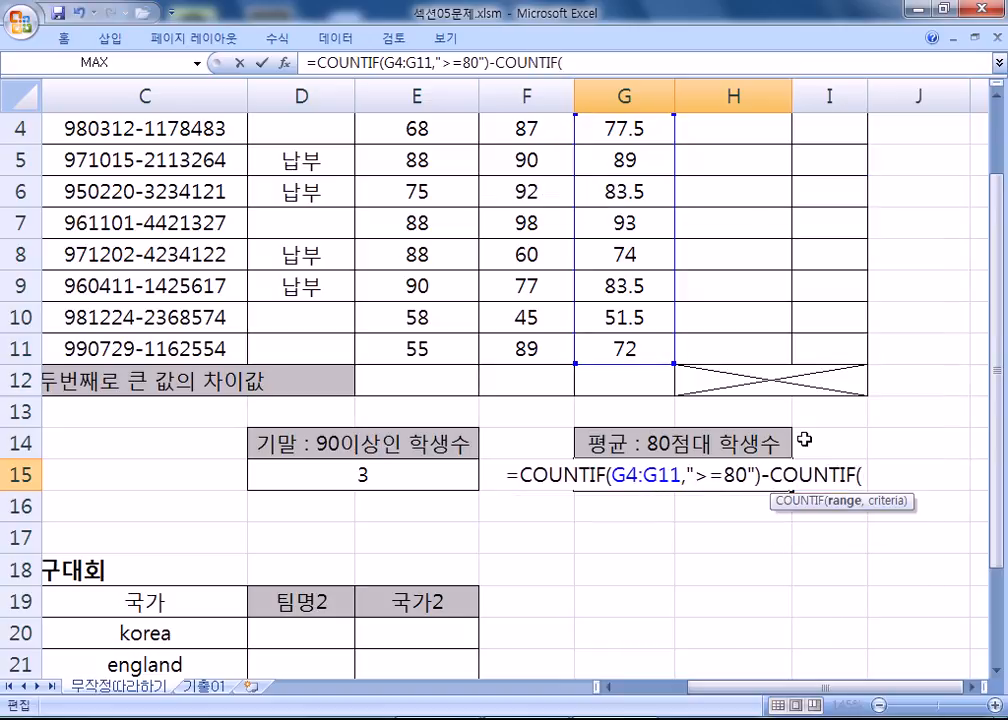
scroll(651, 201, "up", 1)
left_click_drag(624, 221, 624, 441)
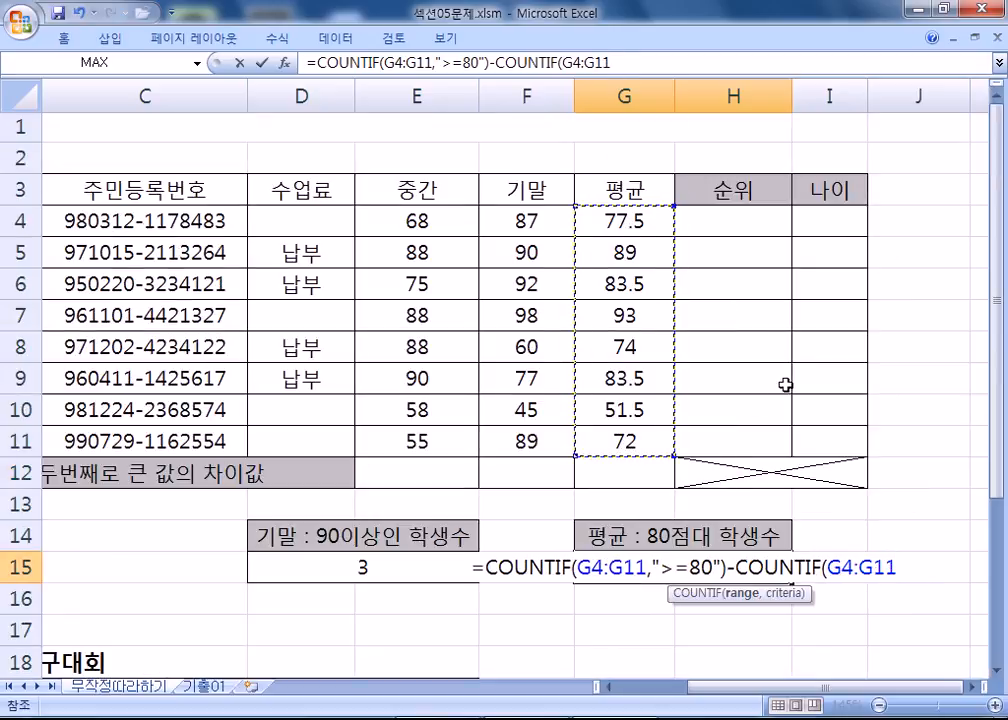
type(",")
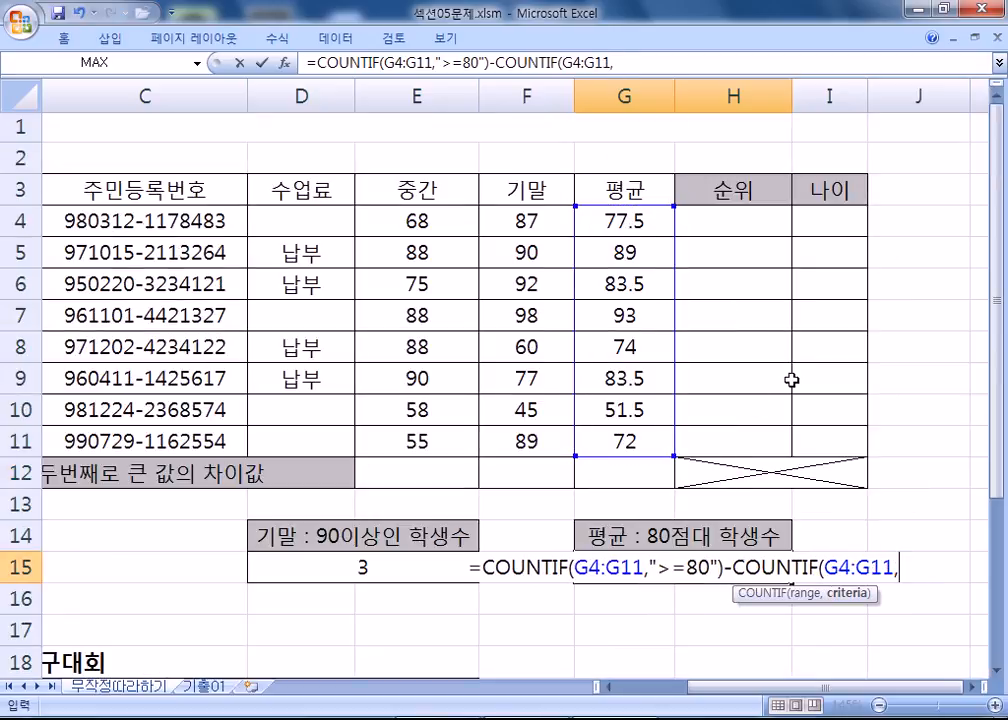
type("\">=90\")")
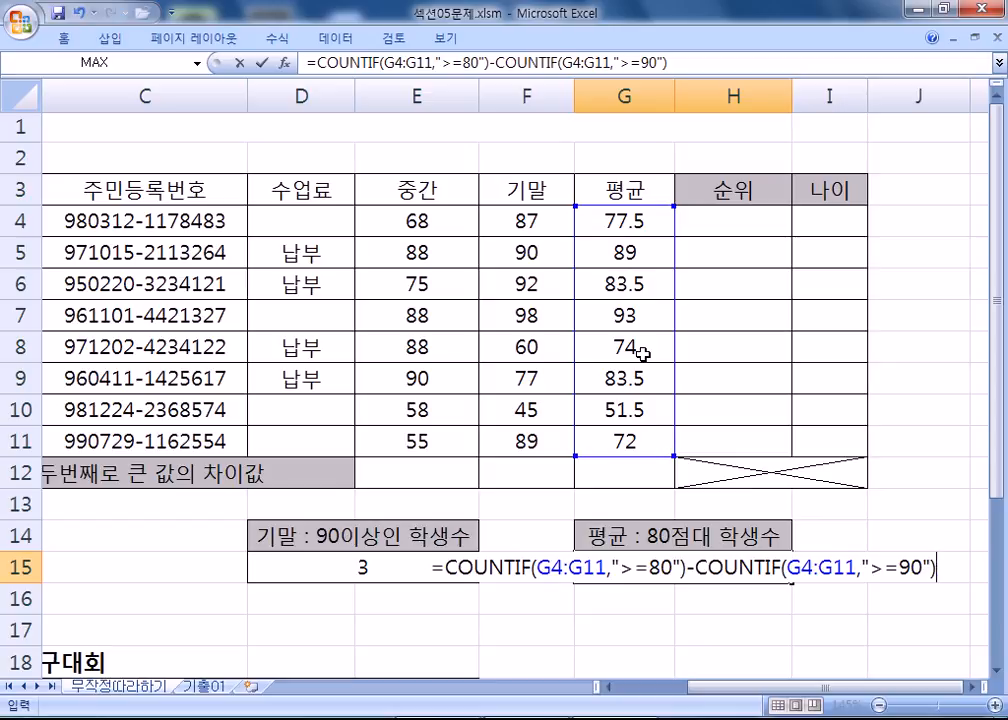
key("Return")
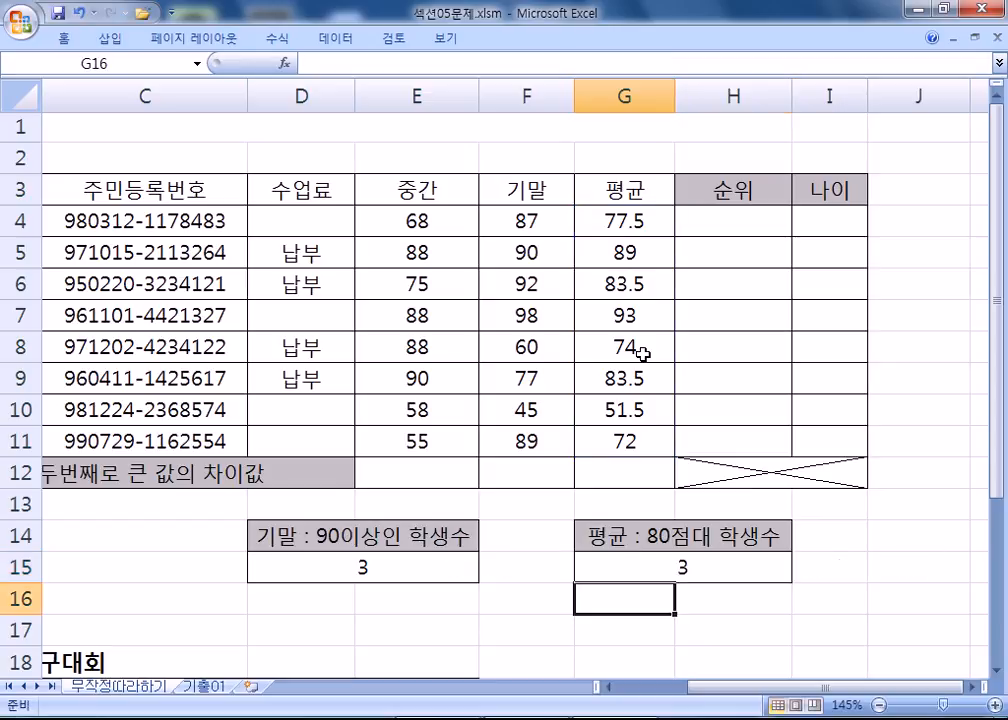
Step: Switch to the memo and review the 80점대 wording of problem 6 against its 80점 이상, 90점 미만 condition
scroll(565, 390, "down", 2)
key("alt+Tab")
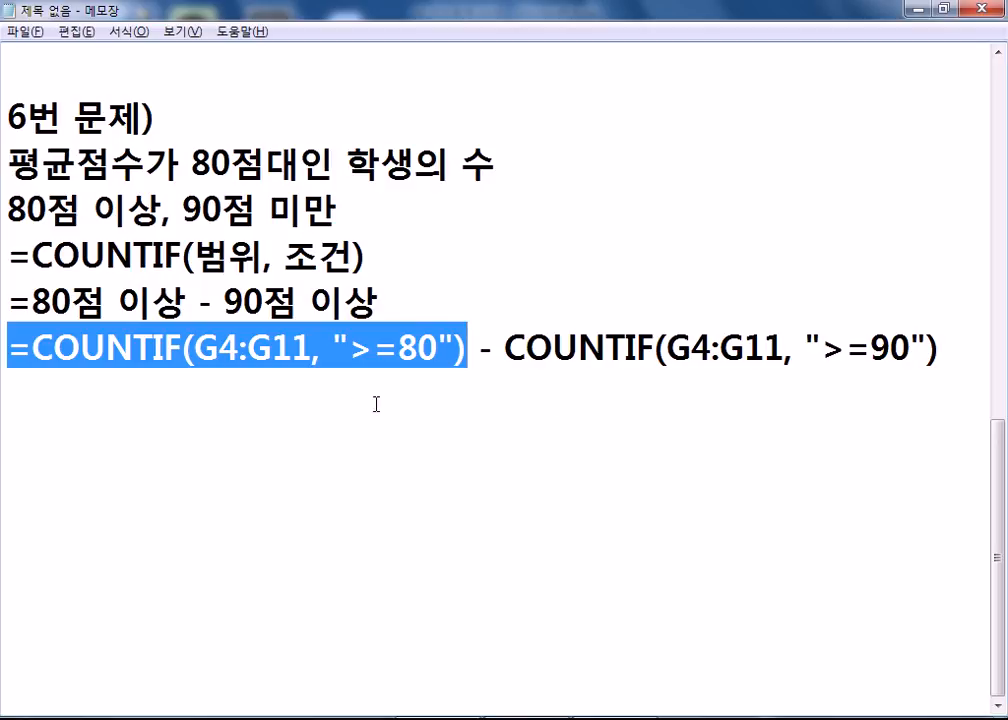
left_click(200, 409)
left_click(367, 206)
left_click_drag(190, 162, 270, 162)
left_click(387, 212)
left_click(376, 436)
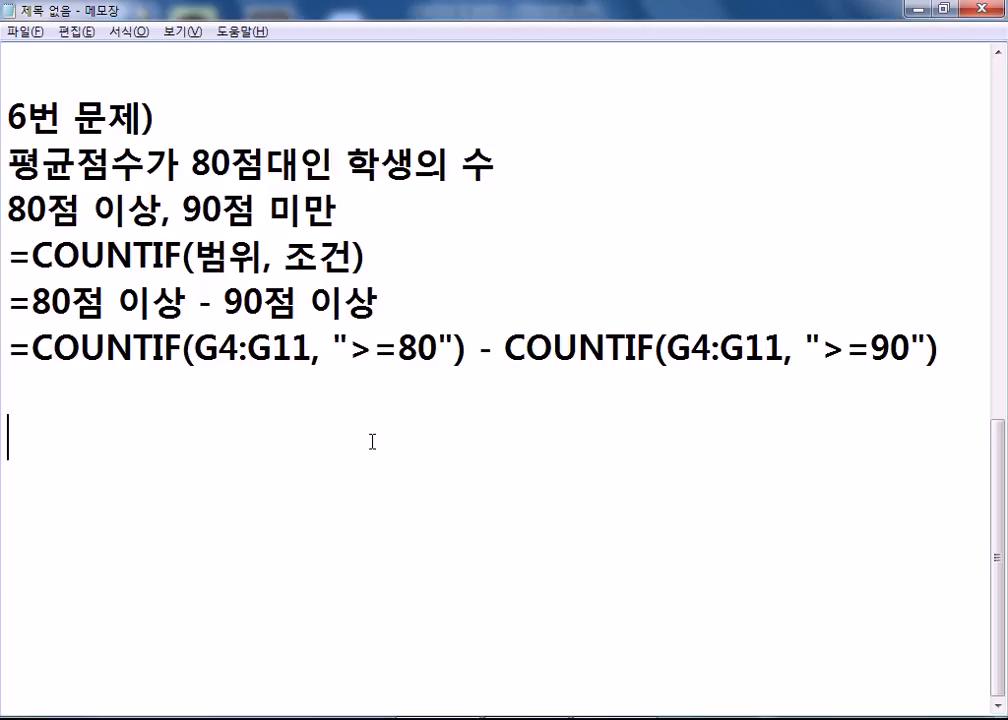
Step: Try the memo's second COUNTIF criterion as ">90", compare it with the 90점 미만 condition, and restore it to ">=90"
left_click(847, 350)
key("Delete")
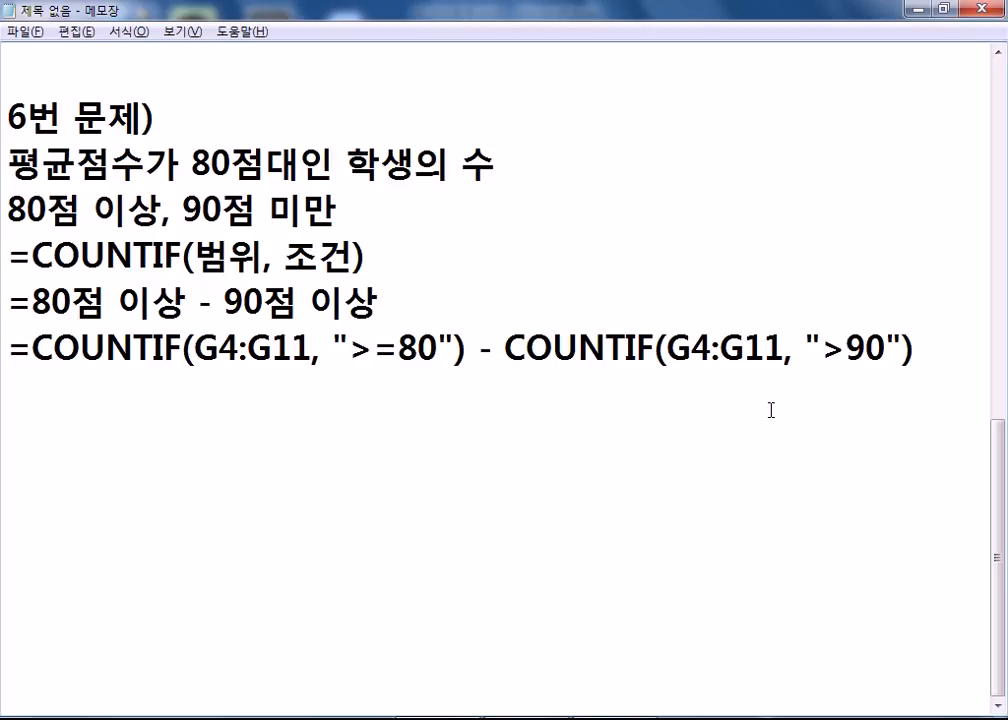
left_click_drag(387, 299, 165, 303)
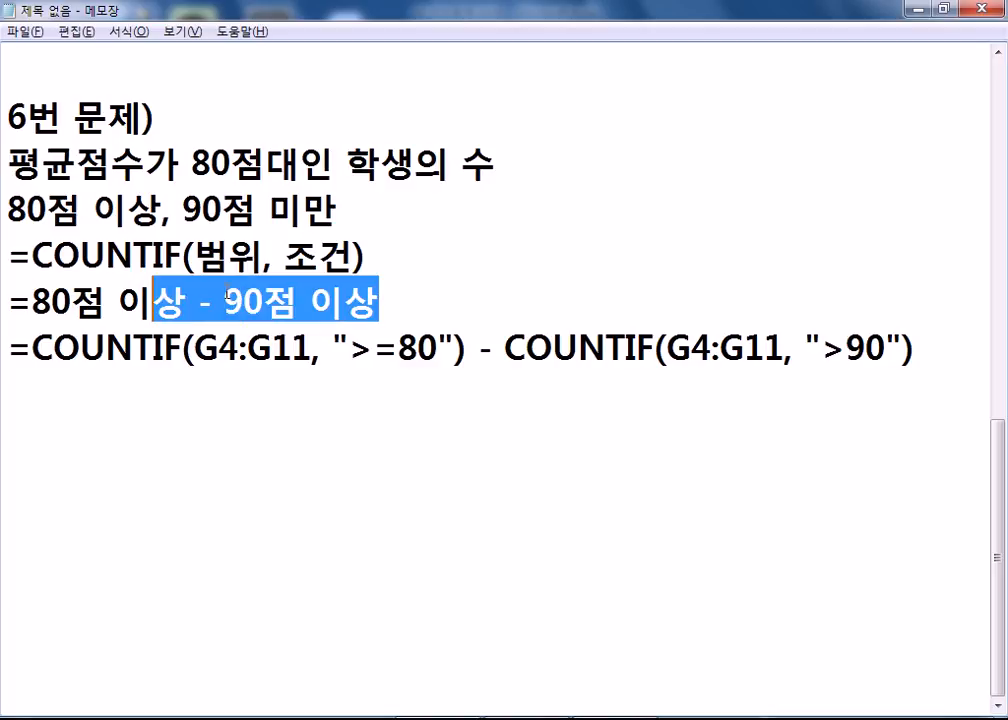
left_click_drag(354, 224, 4, 210)
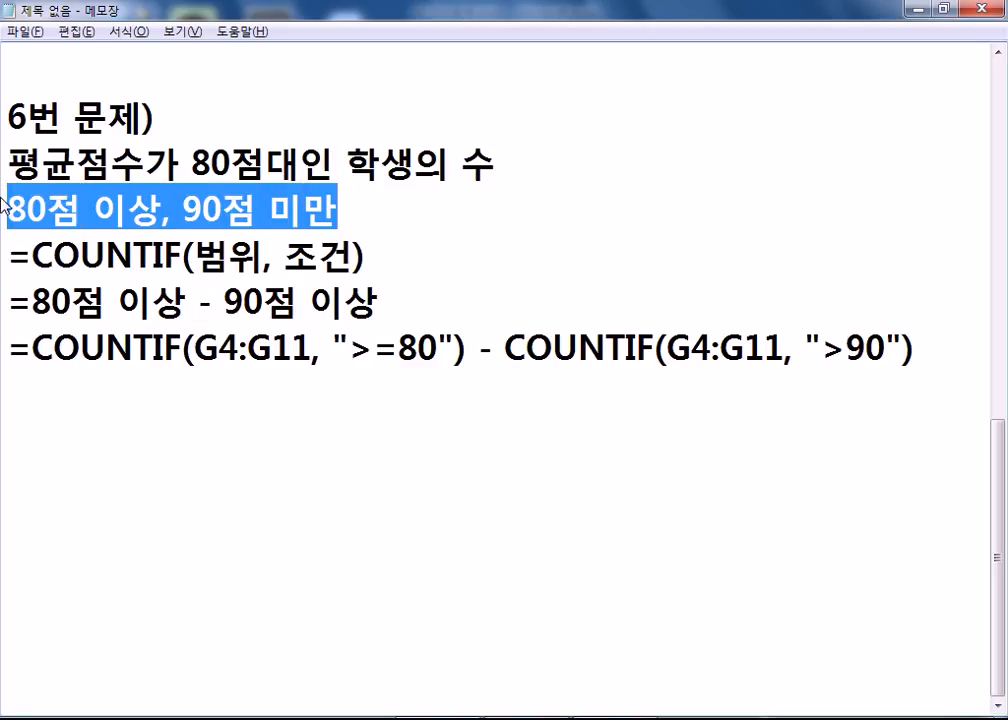
left_click(842, 352)
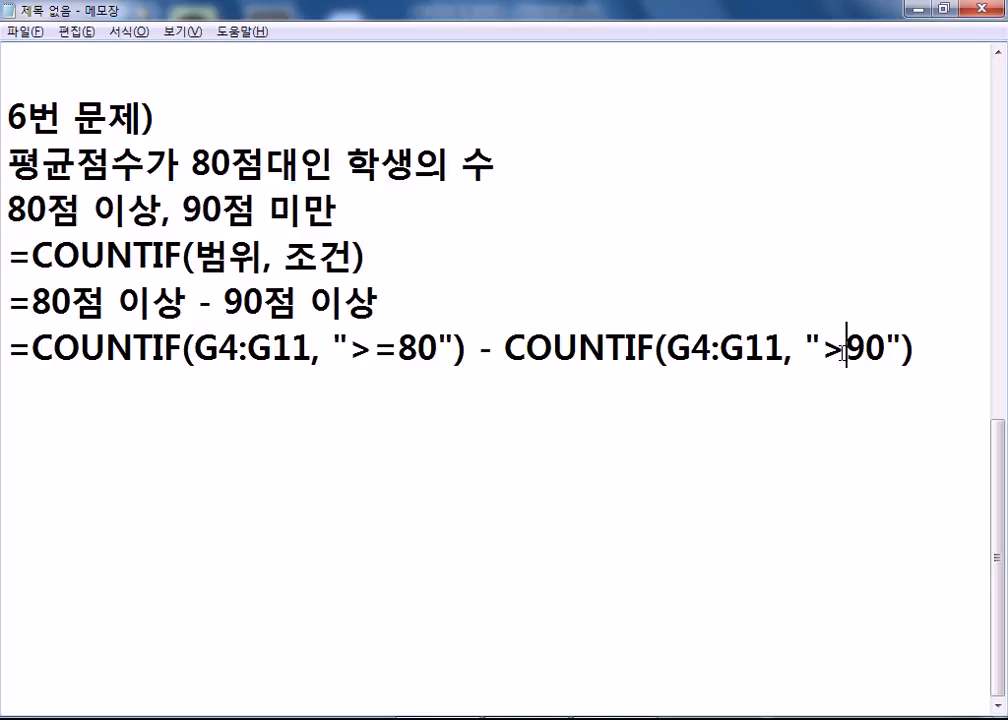
left_click_drag(415, 228, 185, 207)
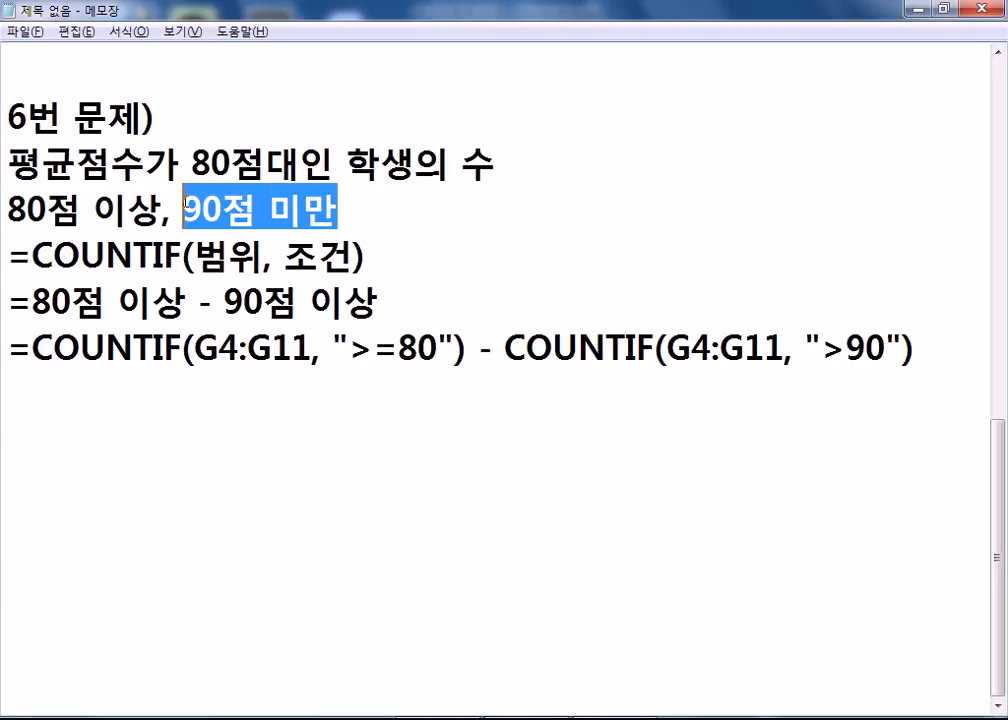
left_click(849, 350)
type("=")
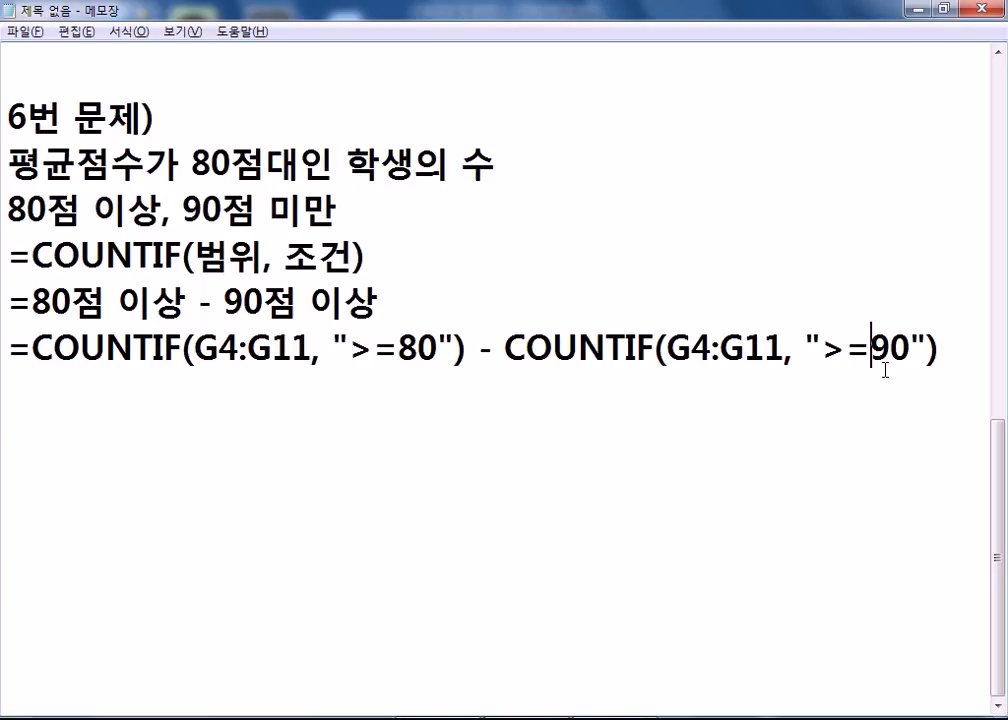
Step: Review the 80점 이상, 90점 미만 condition against both COUNTIF parts of the memo formula, highlighting each in turn
left_click_drag(358, 212, 3, 210)
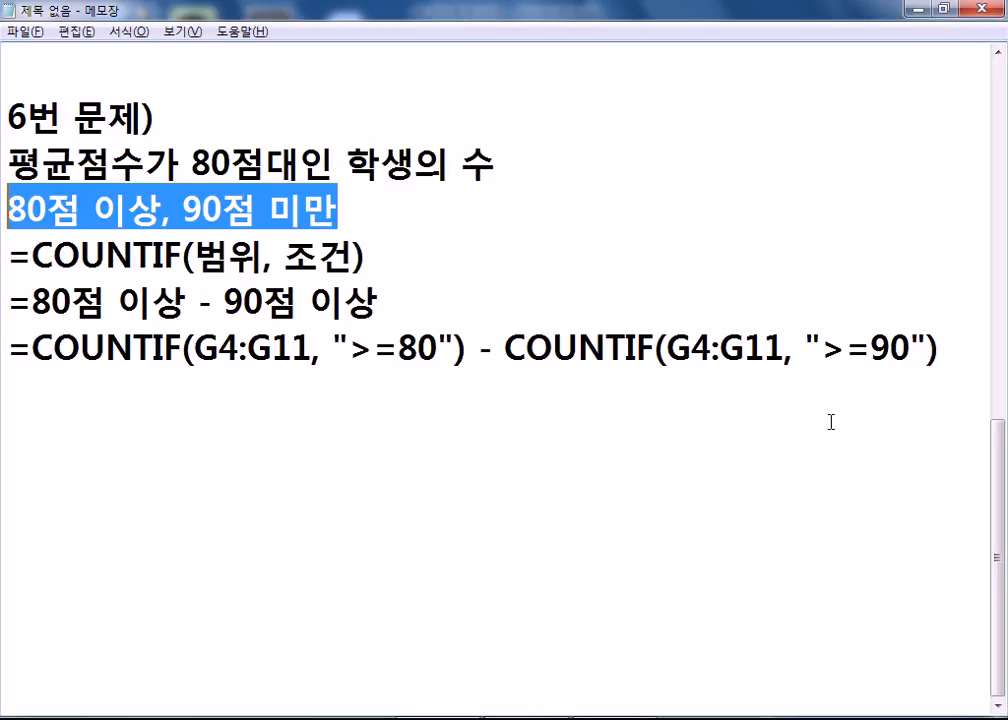
left_click(781, 427)
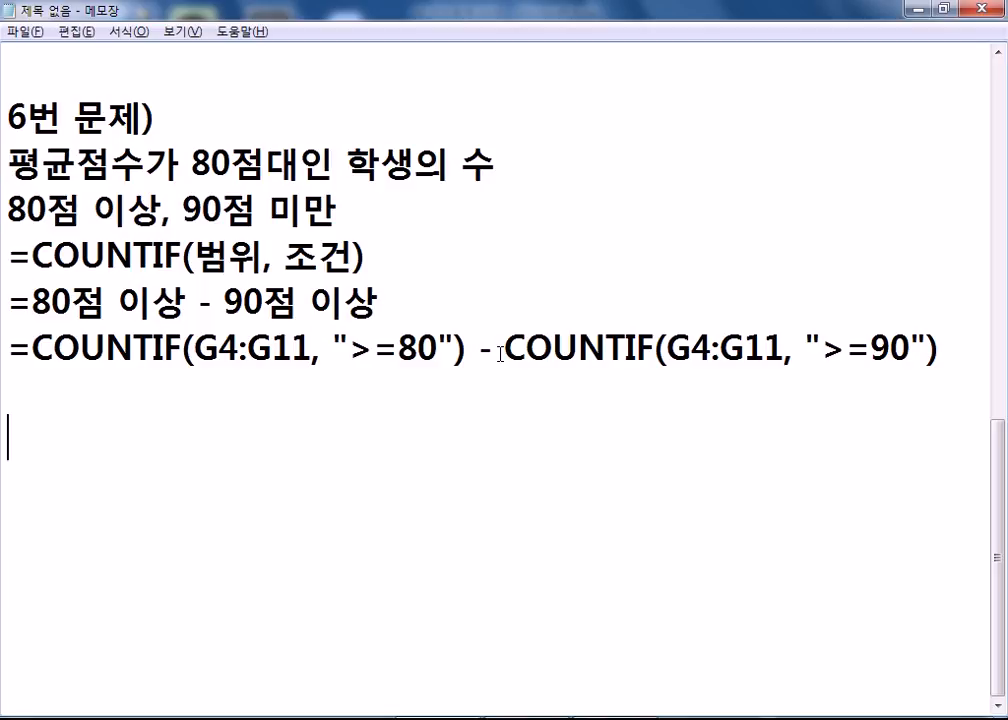
left_click_drag(466, 349, 106, 349)
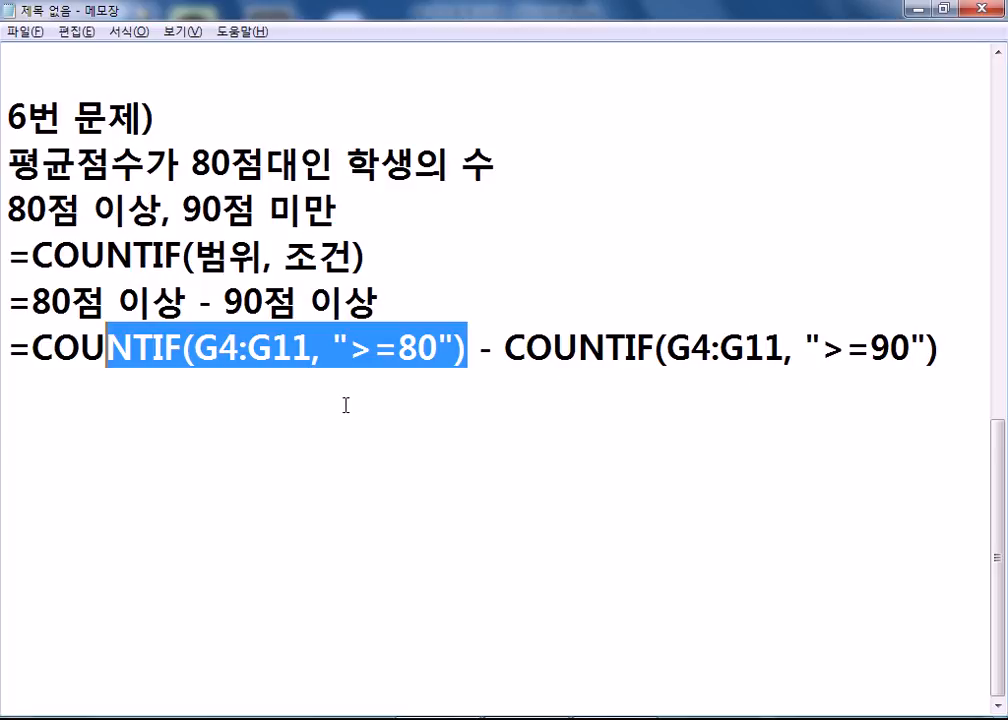
left_click_drag(852, 352, 869, 352)
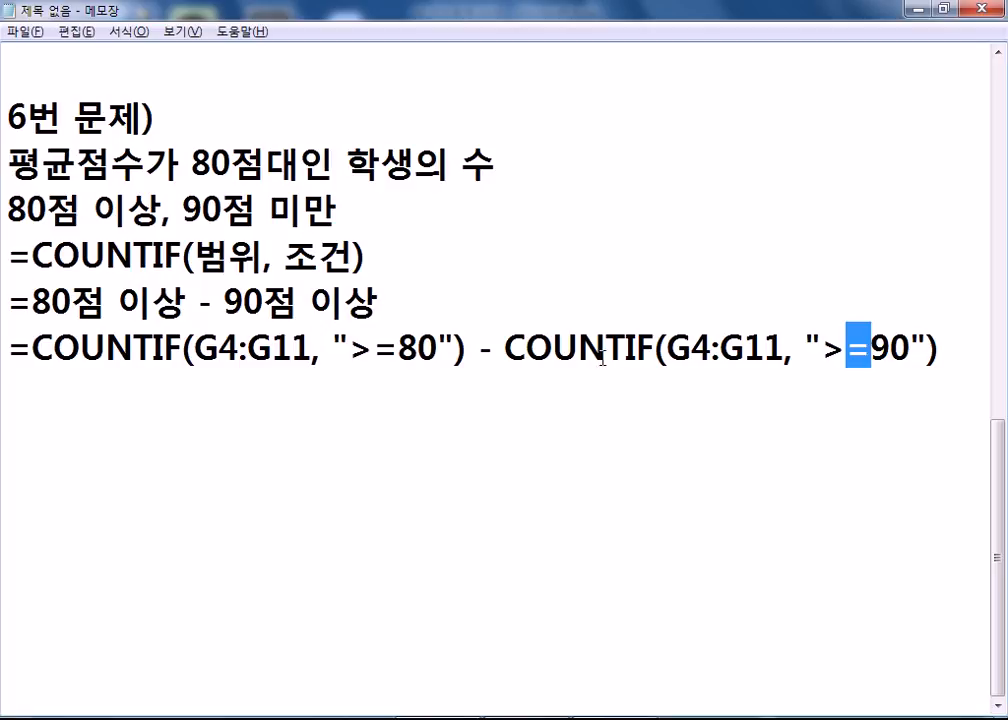
left_click_drag(373, 209, 4, 203)
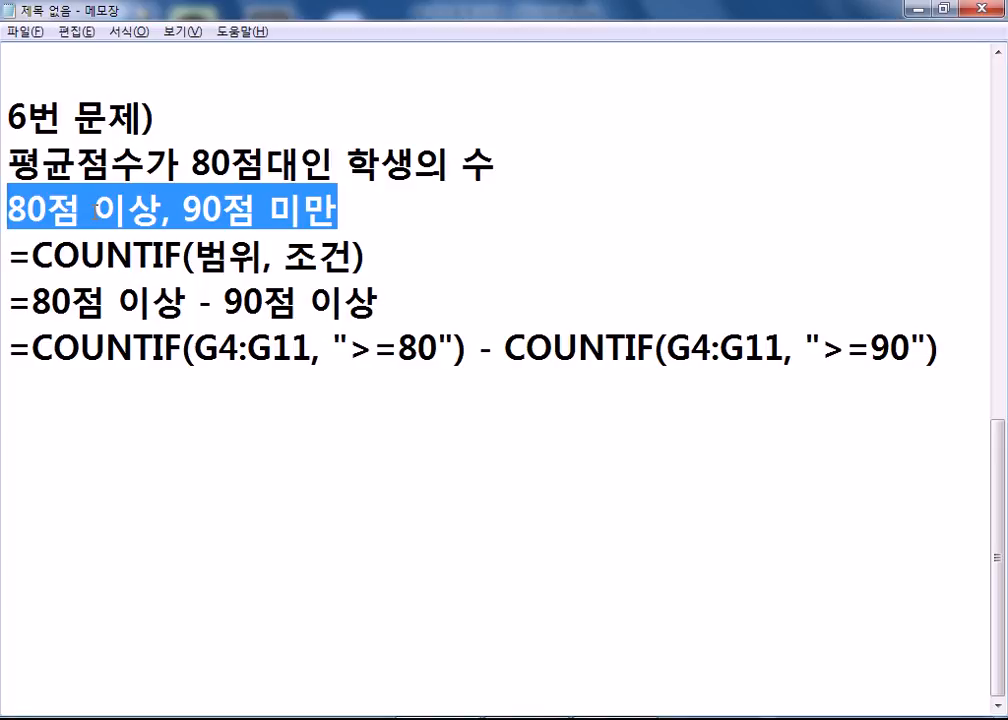
left_click(74, 421)
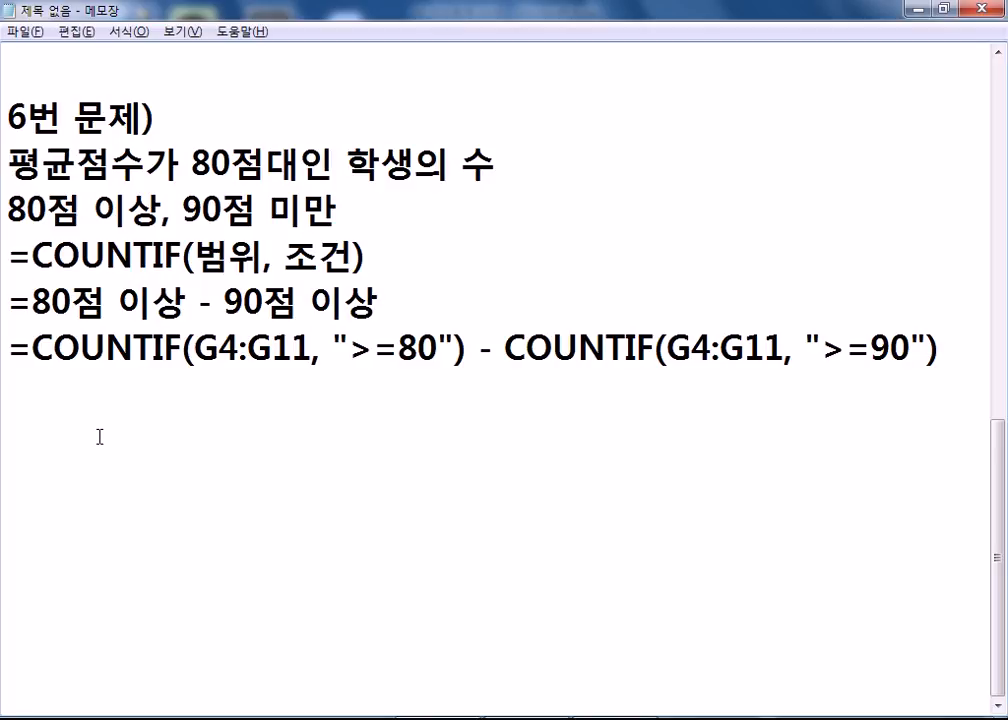
Step: Switch to Excel and select cell D20 under the 팀명2 heading of the [표2] 세계 클럽컵 축구대회 table
key("alt+Tab")
scroll(218, 448, "down", 1)
key("Home")
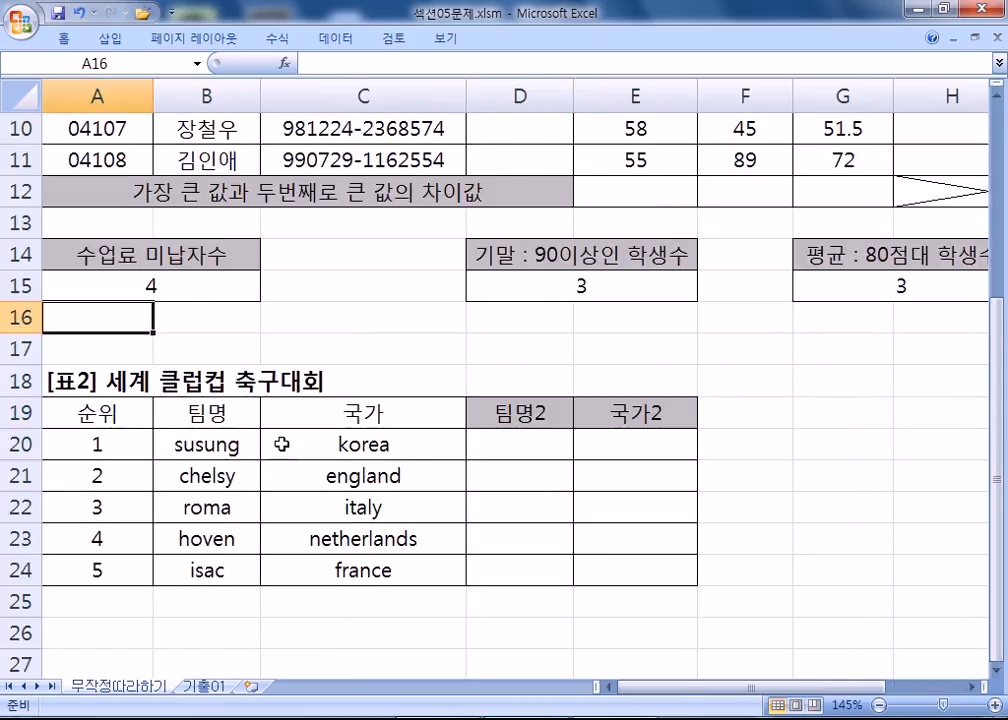
scroll(265, 441, "down", 2)
left_click(522, 254)
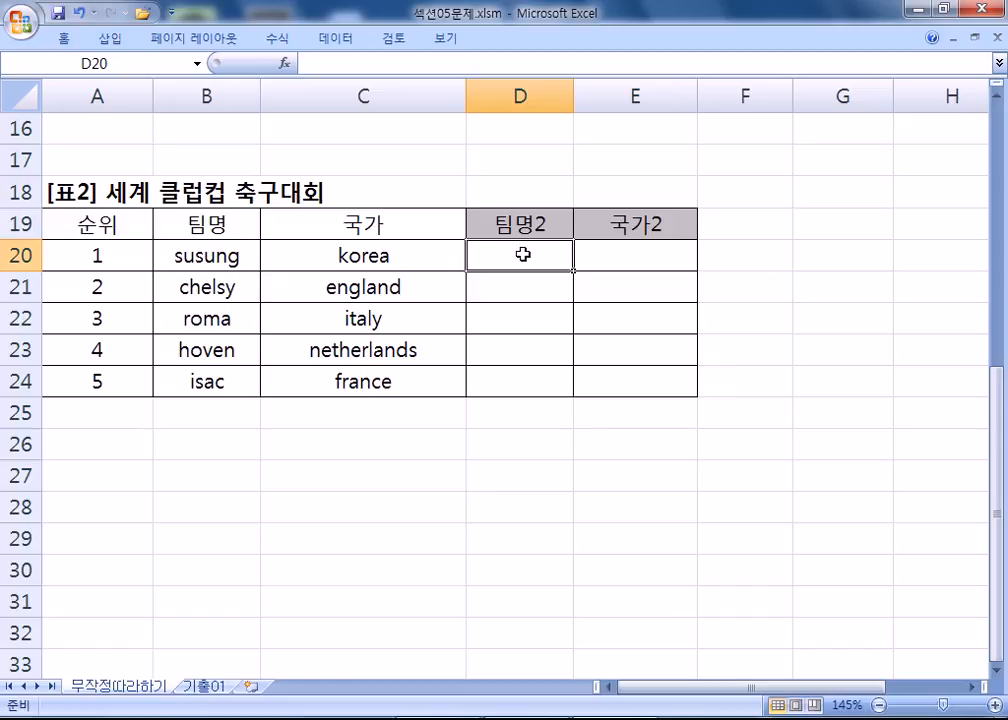
Step: Switch to the memo and add the heading 7번 문제) below the problem 6 formula
key("alt+Tab")
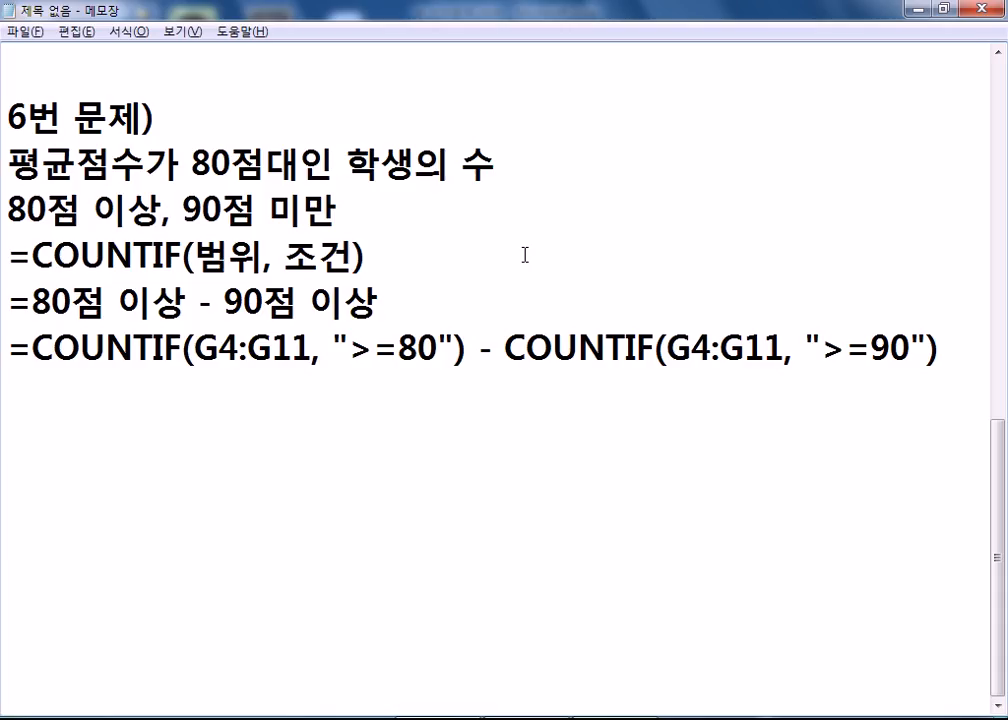
type("7QJ")
key("BackSpace")
key("BackSpace")
type("번 문제)")
key("Return")
Step: Write the task description 팀명의 공백을 제거, 대문자로 변환 under the 7번 문제) heading
type("팀명")
type("의 ")
type("공백을 제거")
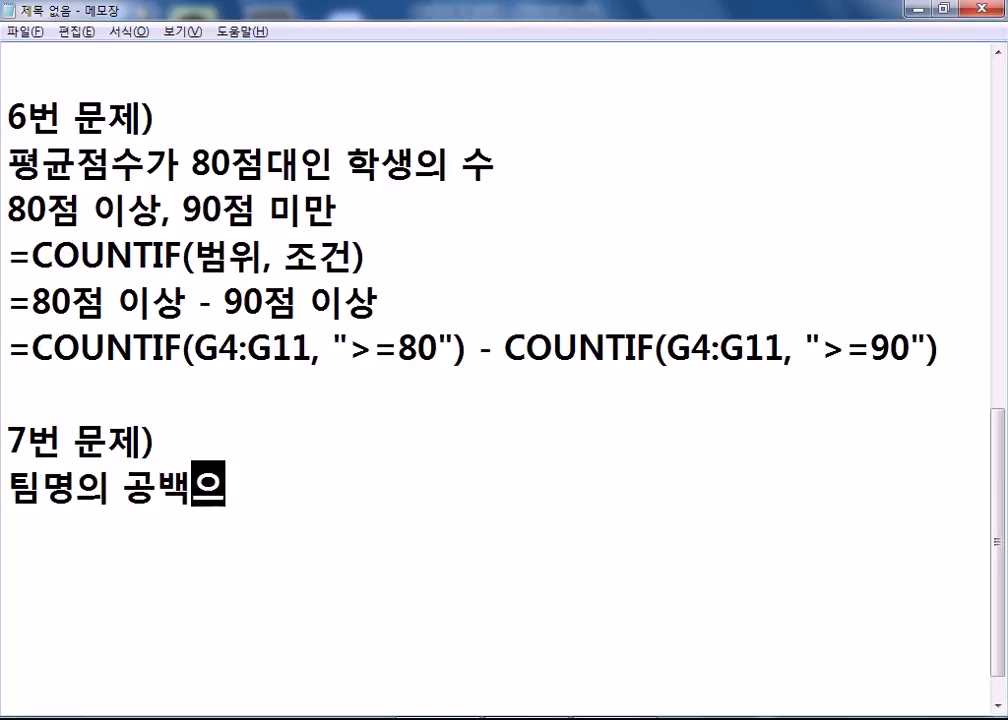
type(", 대문자로 ㅂ")
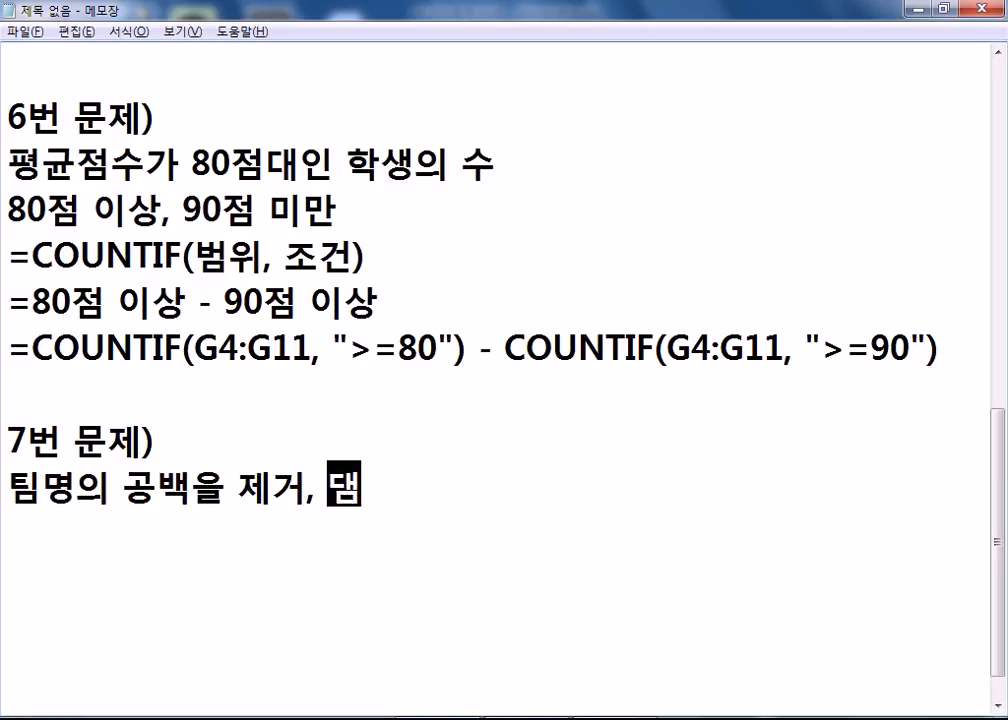
type("변환")
key("Return")
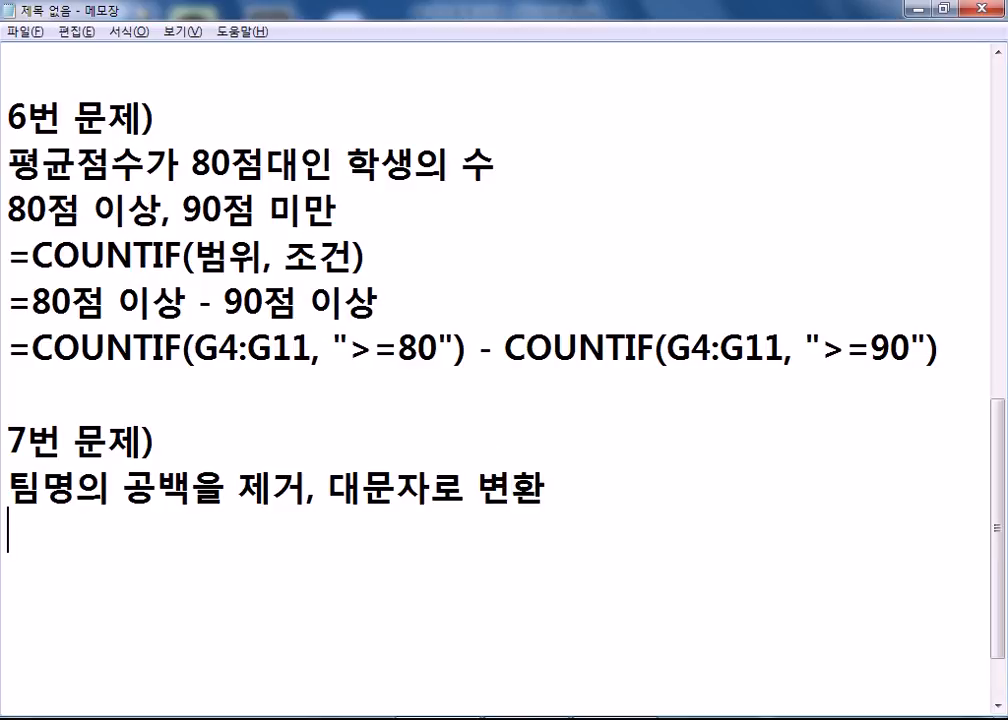
Step: Write the outline =제거(대문자( on the line below the problem 7 task description
type("=W")
key("BackSpace")
type("재거")
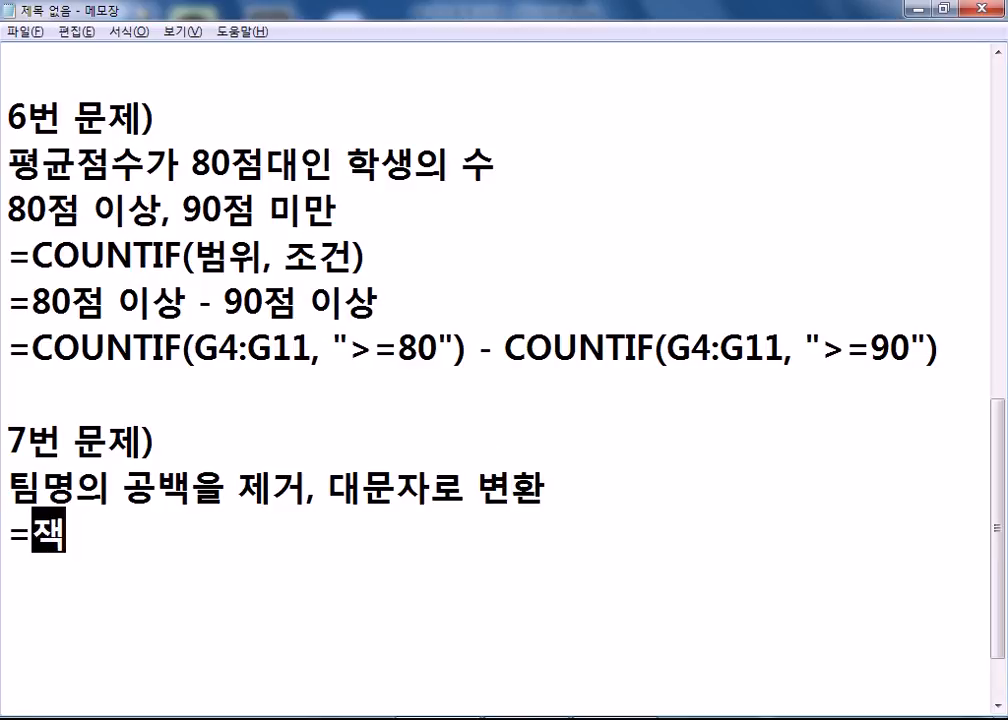
key("BackSpace")
key("BackSpace")
type("제ㅐ")
key("BackSpace")
type("거")
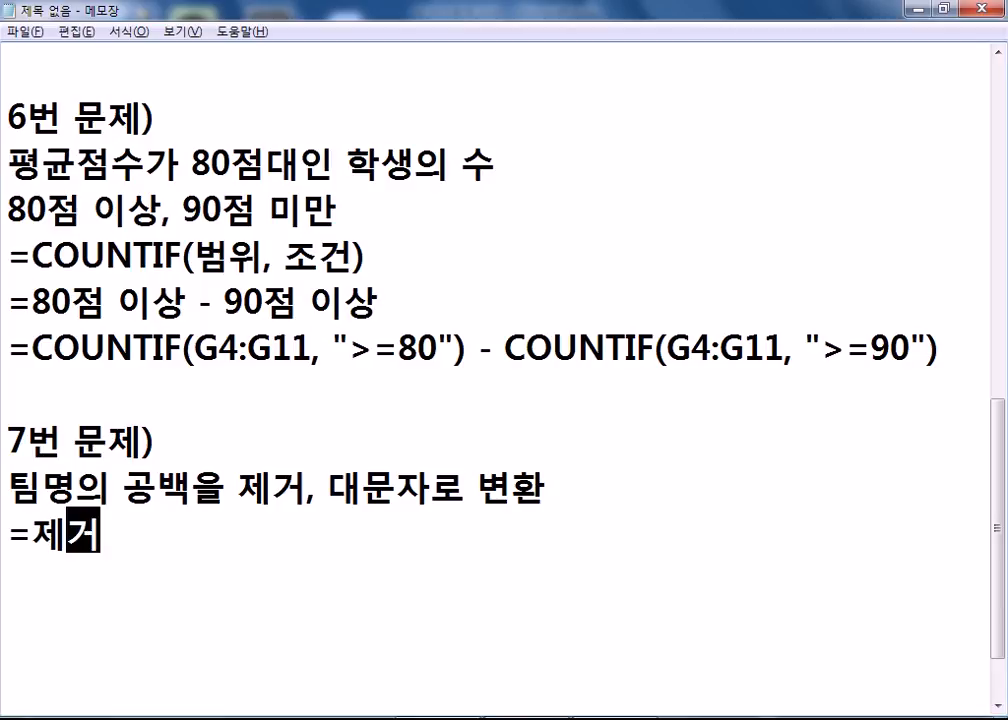
type("(대문자")
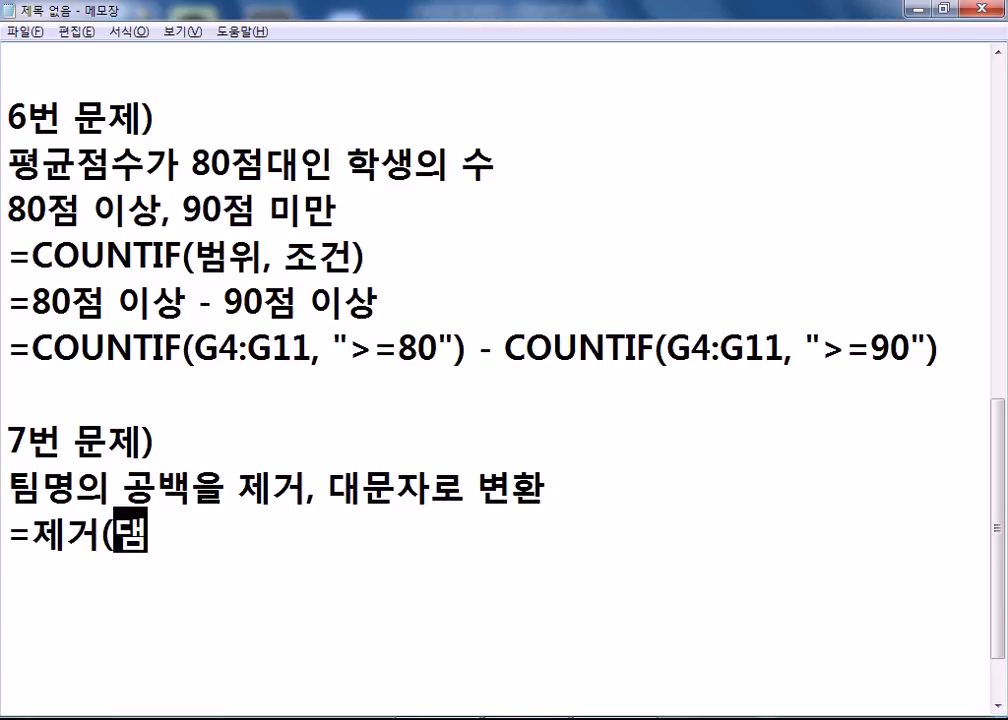
type("(")
Step: Add the reversed nesting =대문자(제거( as a second outline on a new line
key("Return")
type("=대문자(")
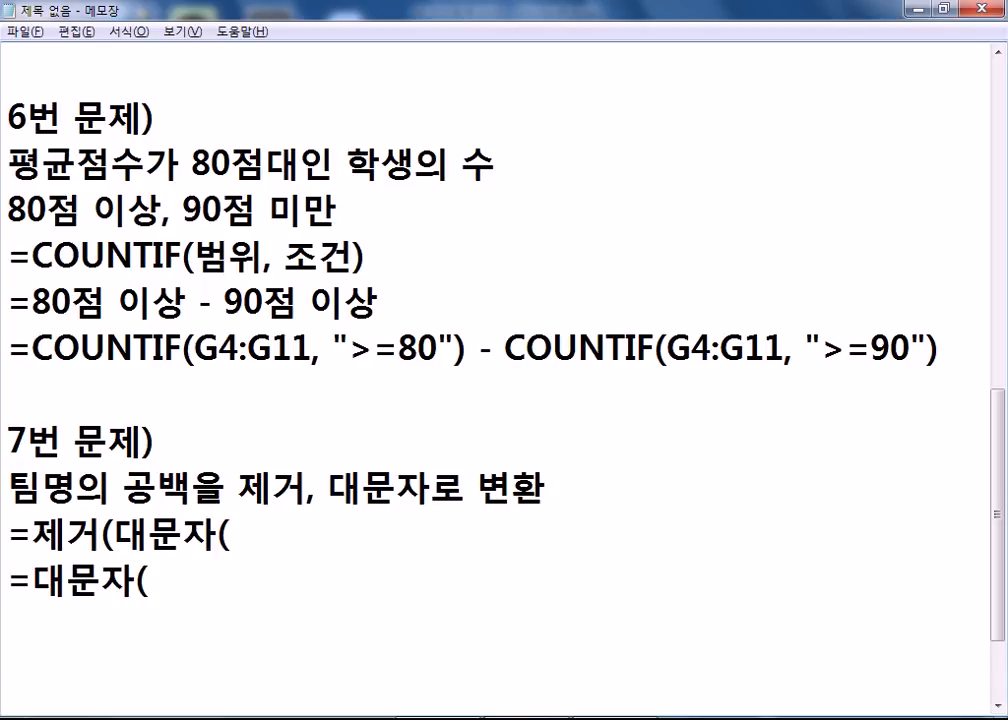
type("제거(")
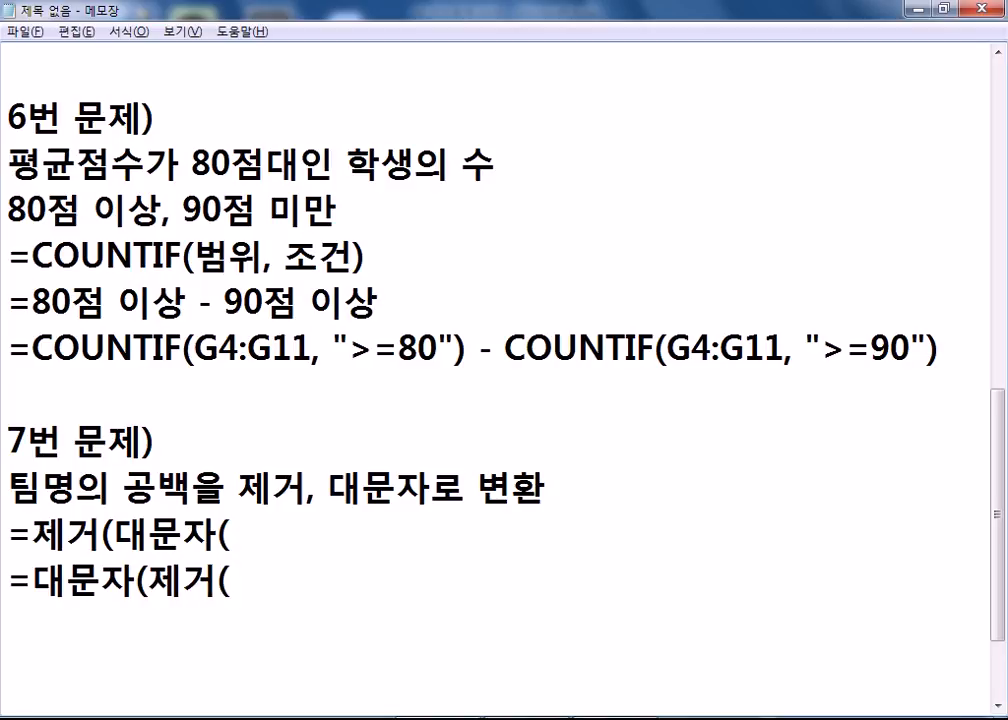
Step: Insert 공백 before 제거 in both outline formulas and add an empty line beneath them
key("Home")
key("Right")
key("Up")
type("공백")
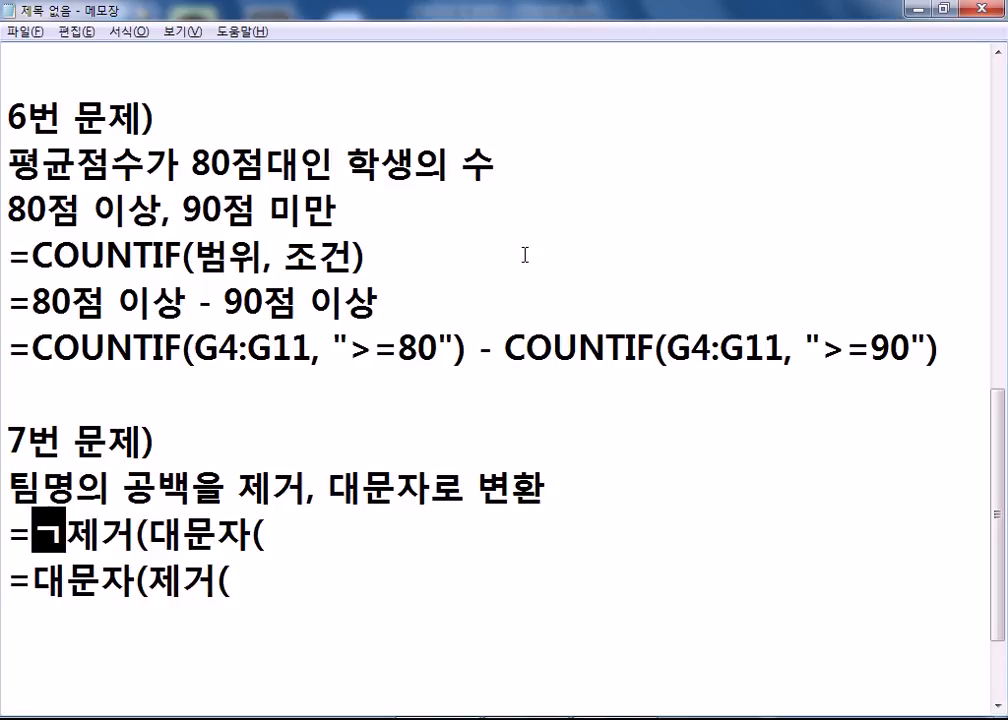
key("Down")
key("Right")
key("Right")
key("Right")
type("공백")
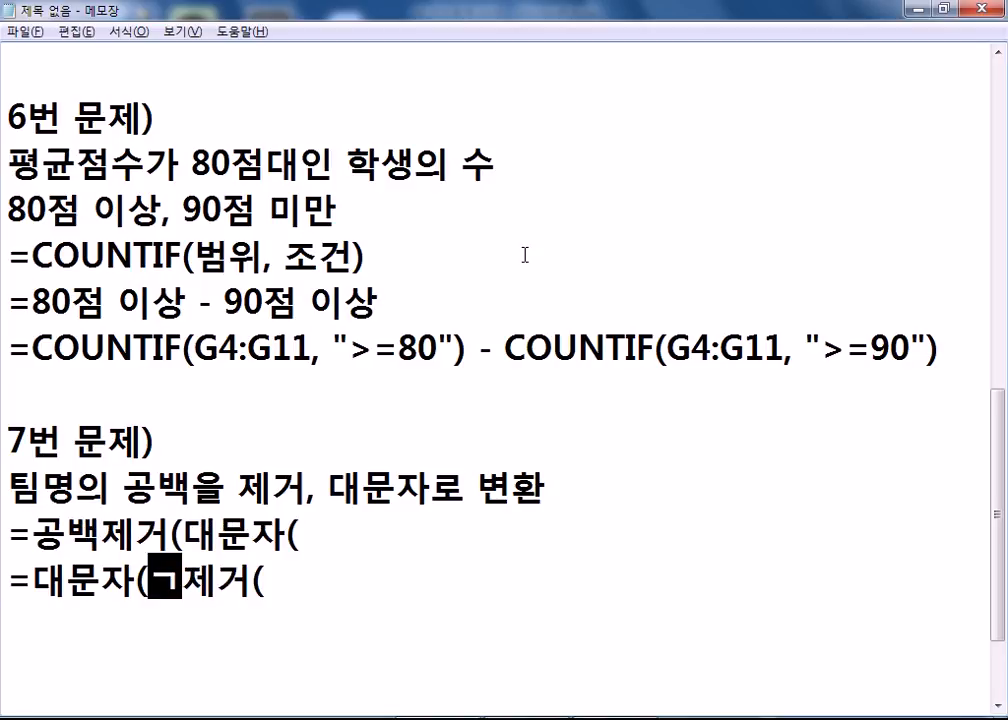
key("End")
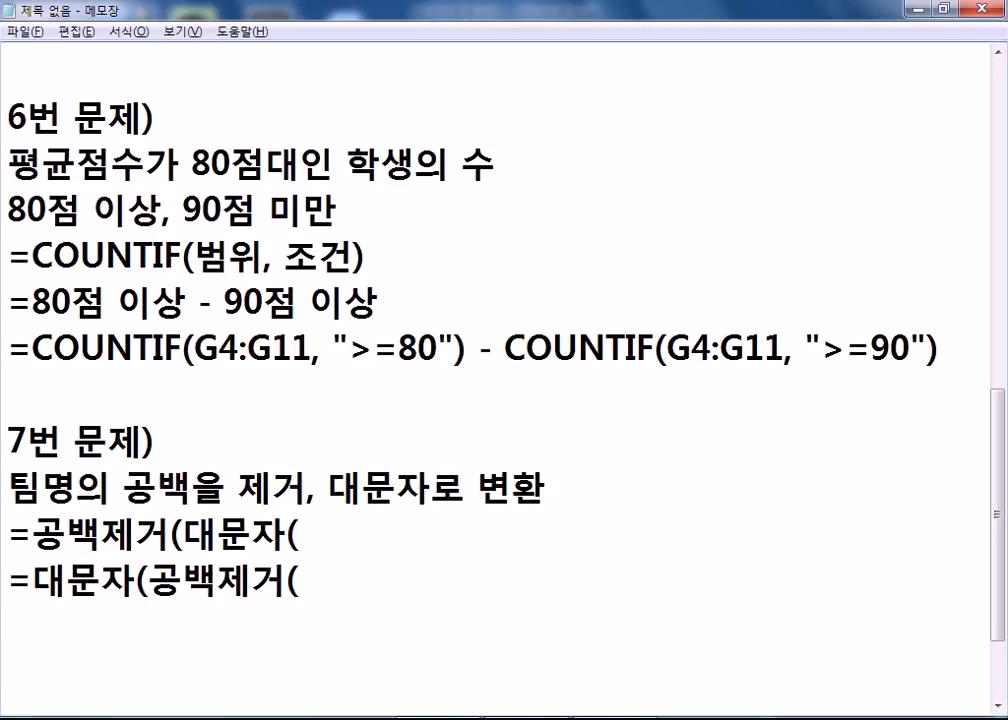
key("Return")
scroll(560, 280, "down", 1)
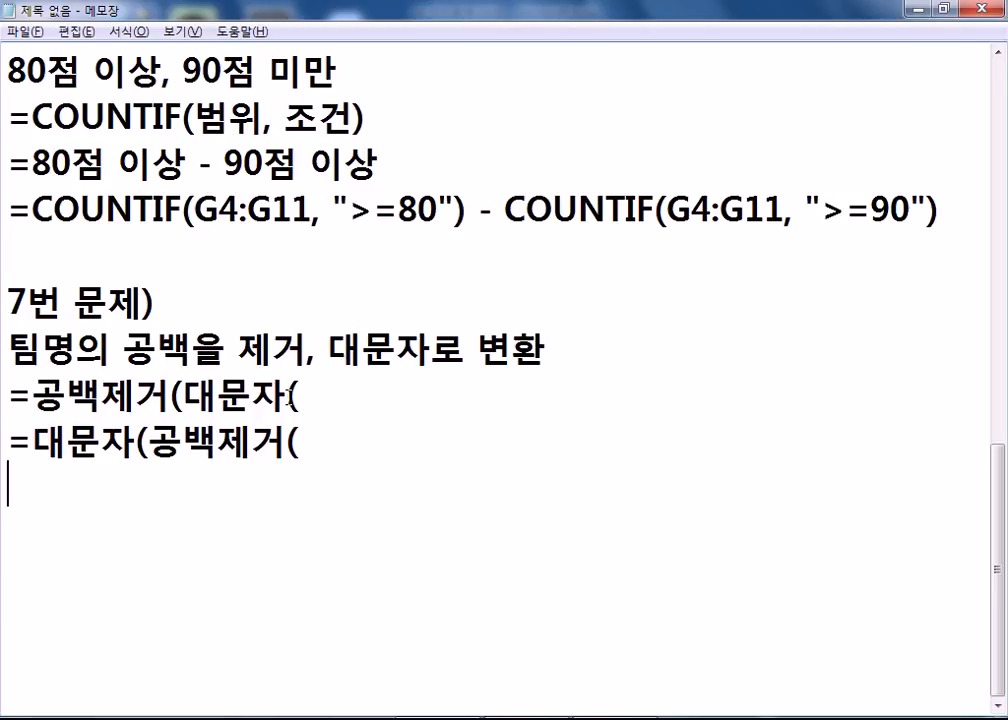
Step: Close the inner function in both outlines so they read =공백제거(대문자( ) and =대문자(공백제거( )
left_click_drag(148, 441, 400, 458)
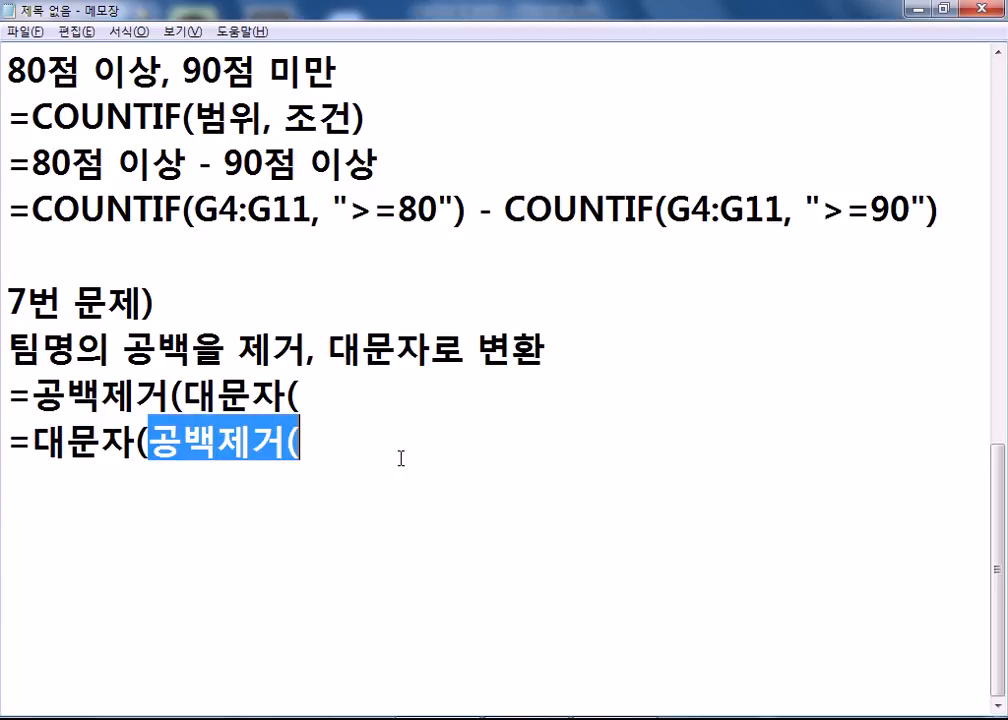
left_click(400, 458)
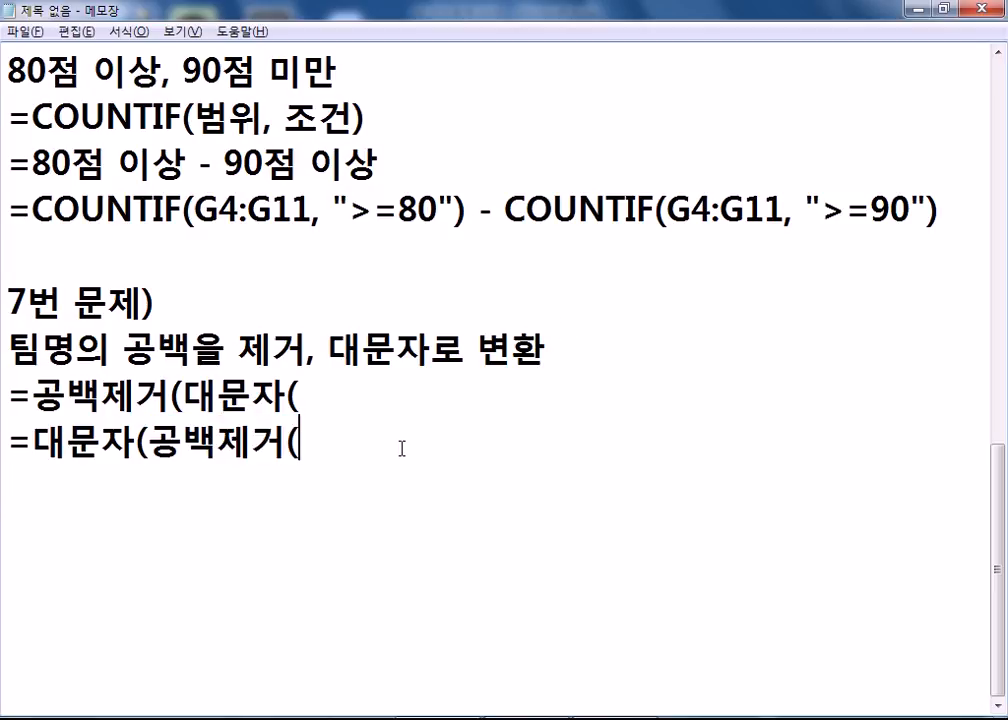
type(")")
key("Up")
type(")")
left_click_drag(148, 441, 331, 445)
left_click(331, 445)
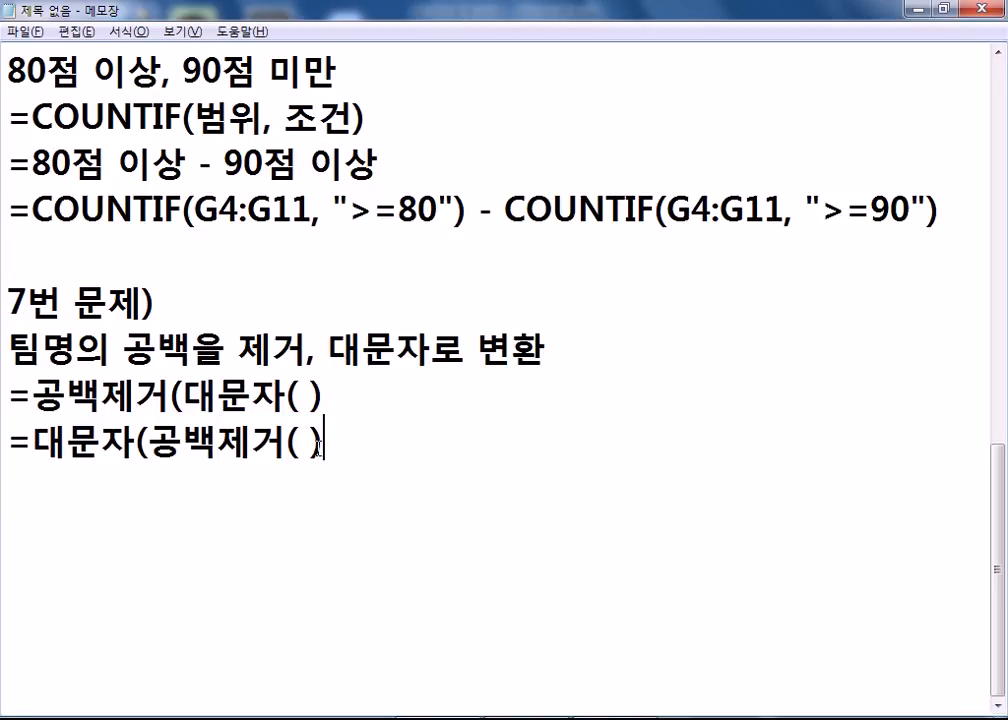
Step: Add the outer closing parenthesis to both the 공백제거 and 대문자 outline formulas
left_click_drag(44, 441, 174, 441)
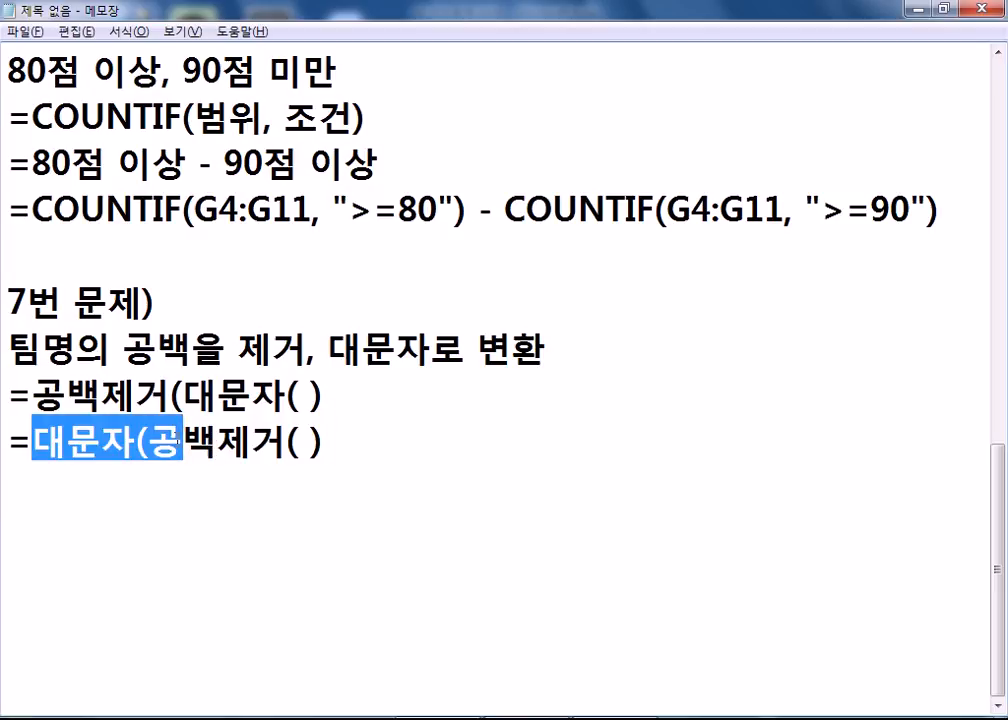
left_click(400, 397)
type(")")
left_click(376, 432)
type(")")
Step: Compare the evaluation order of both outlines, highlighting the inner 대문자( ), the outer 공백제거 and the inner 공백제거( )
left_click_drag(185, 397, 330, 397)
left_click_drag(33, 397, 172, 393)
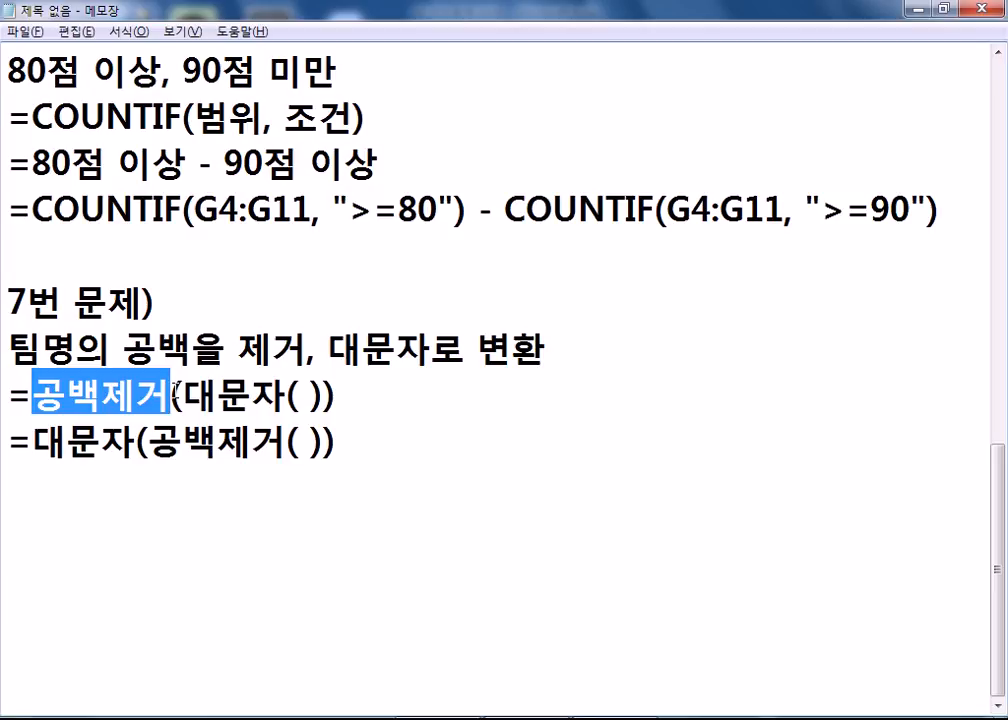
left_click(172, 393)
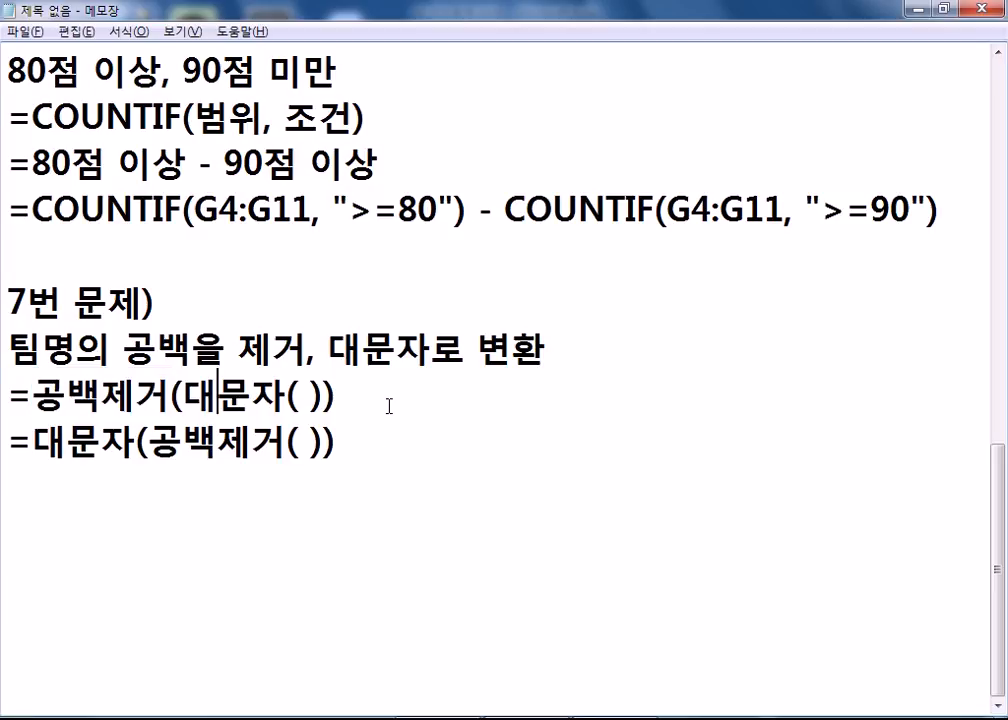
left_click_drag(183, 397, 324, 396)
left_click_drag(33, 396, 336, 396)
left_click_drag(150, 441, 325, 441)
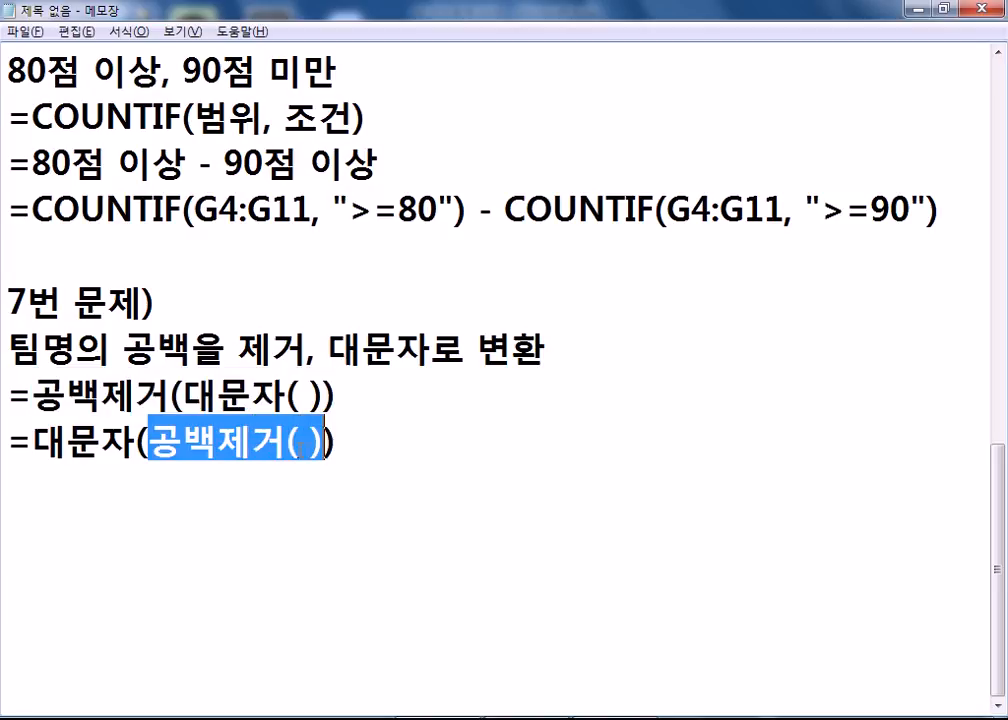
Step: Fill in 팀명 as the argument of the inner function in both outline formulas
left_click(305, 441)
type("팀ㅁㅕㅇ")
scroll(500, 370, "up", 1)
key("Delete")
key("Up")
key("Left")
key("Left")
key("BackSpace")
type("ㅌ")
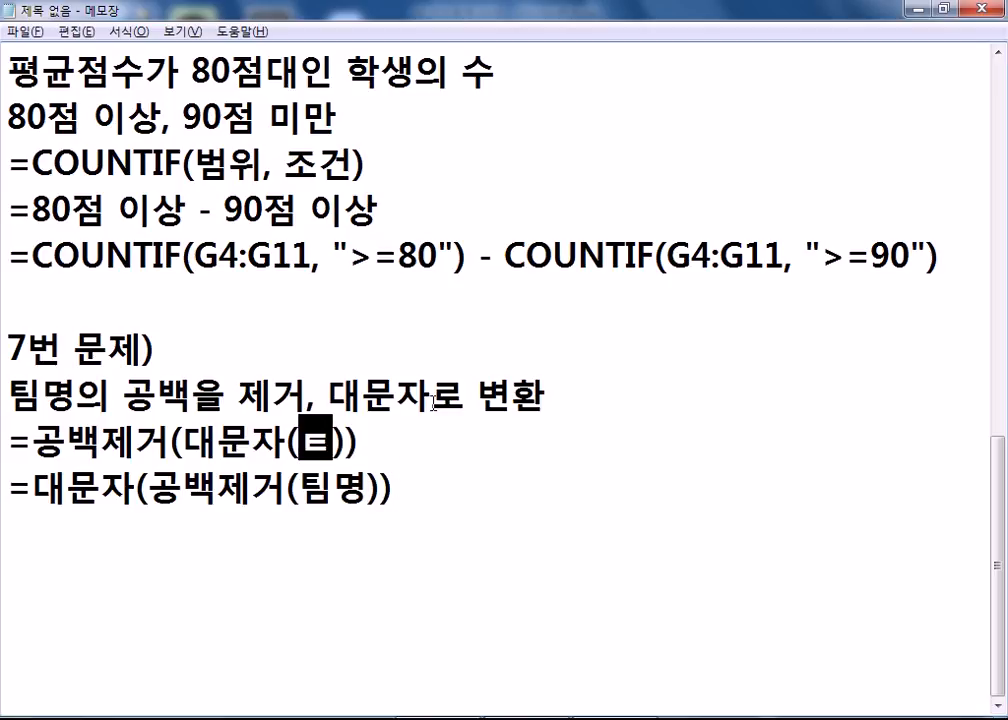
type("ㅣㅁㅕㅇ")
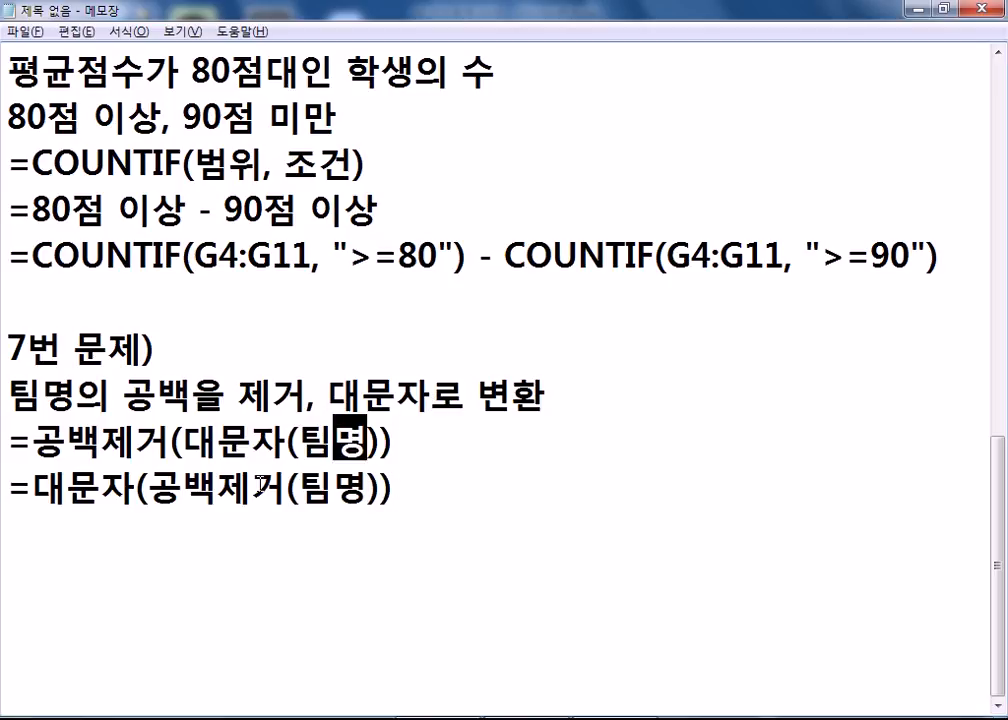
Step: Highlight the inner and outer parts of =대문자(공백제거(팀명)), and add blank lines below it for the real formula
left_click_drag(148, 489, 381, 489)
left_click_drag(32, 489, 435, 487)
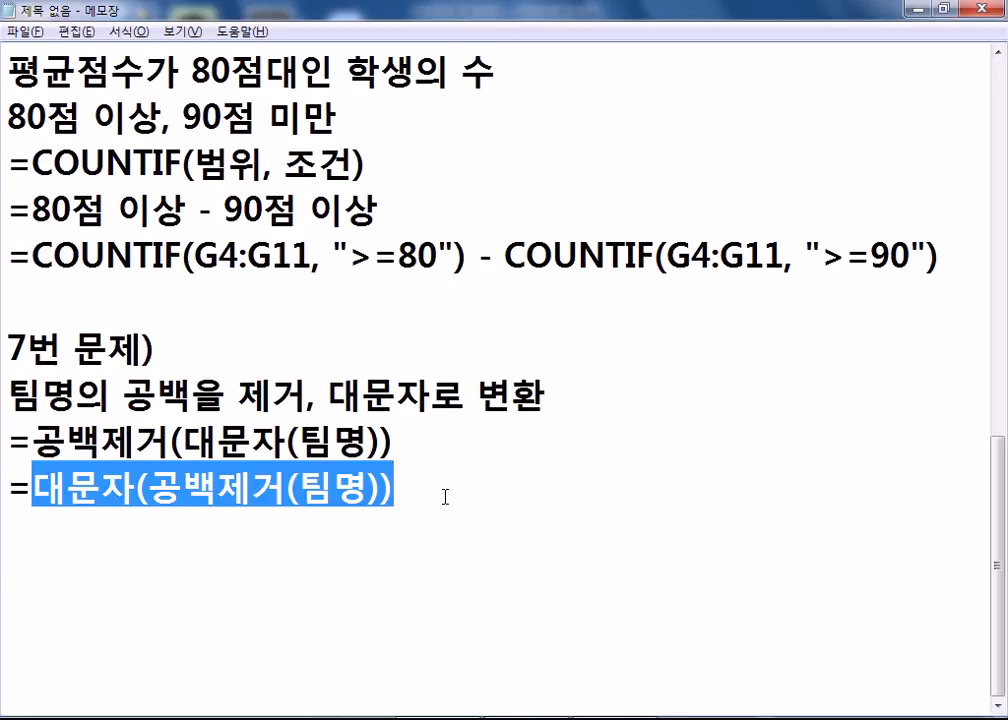
left_click(448, 514)
key("Return")
key("Return")
key("Return")
key("Return")
key("Return")
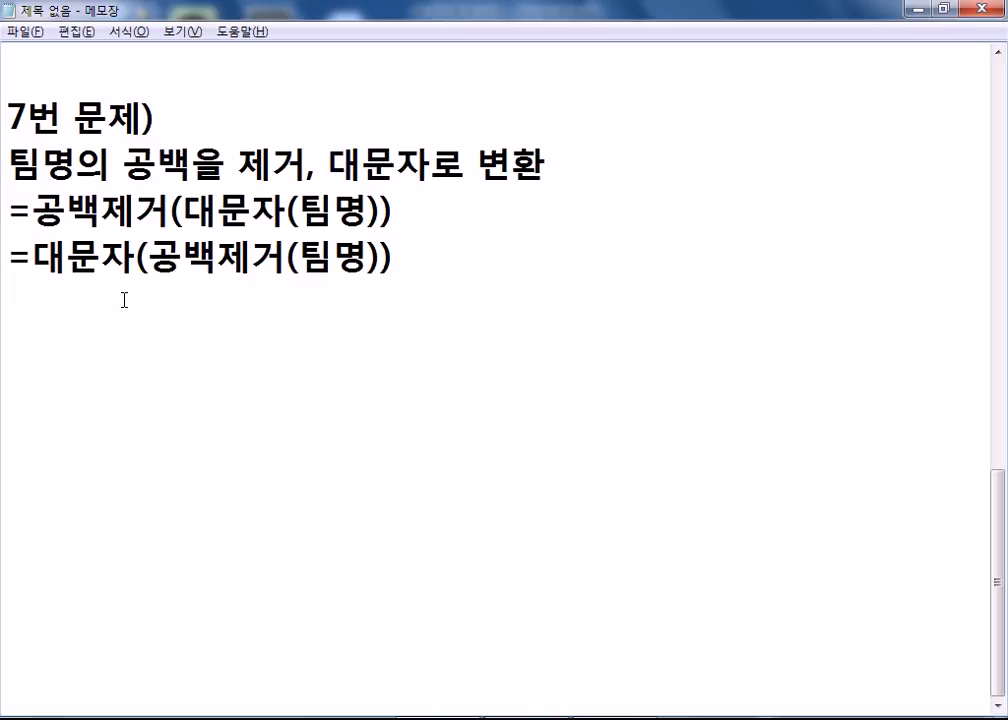
type("=TR")
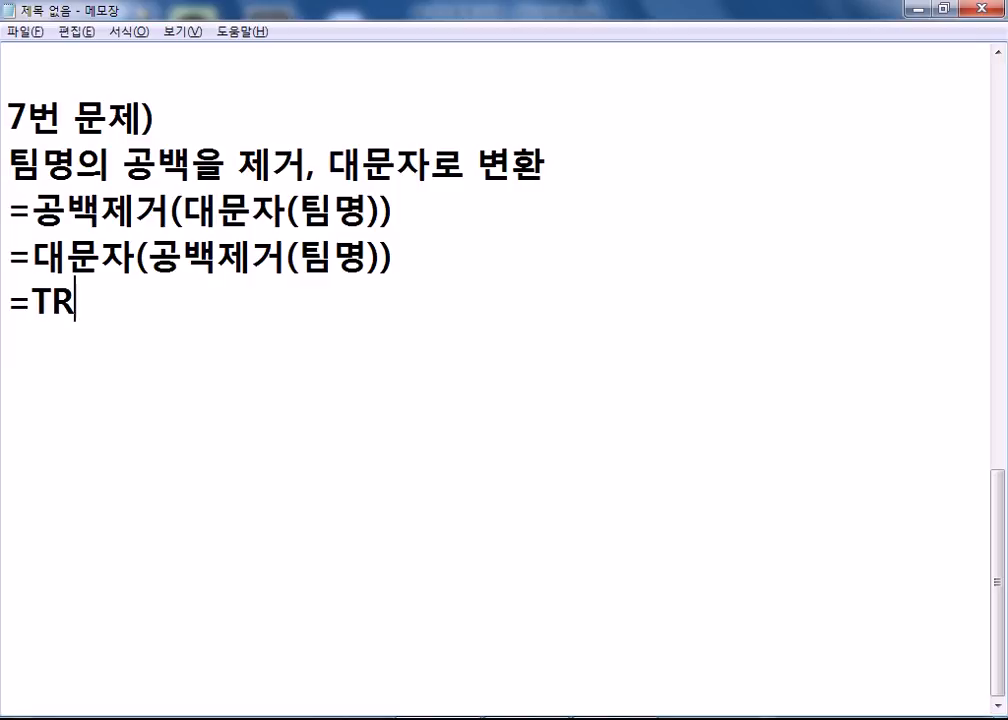
type("IM(")
type("U")
key("BackSpace")
key("BackSpace")
key("BackSpace")
key("BackSpace")
key("BackSpace")
key("BackSpace")
Step: Write the formula =UPPER(TRIM(범위)) below the two outline formulas
type("UPPER(")
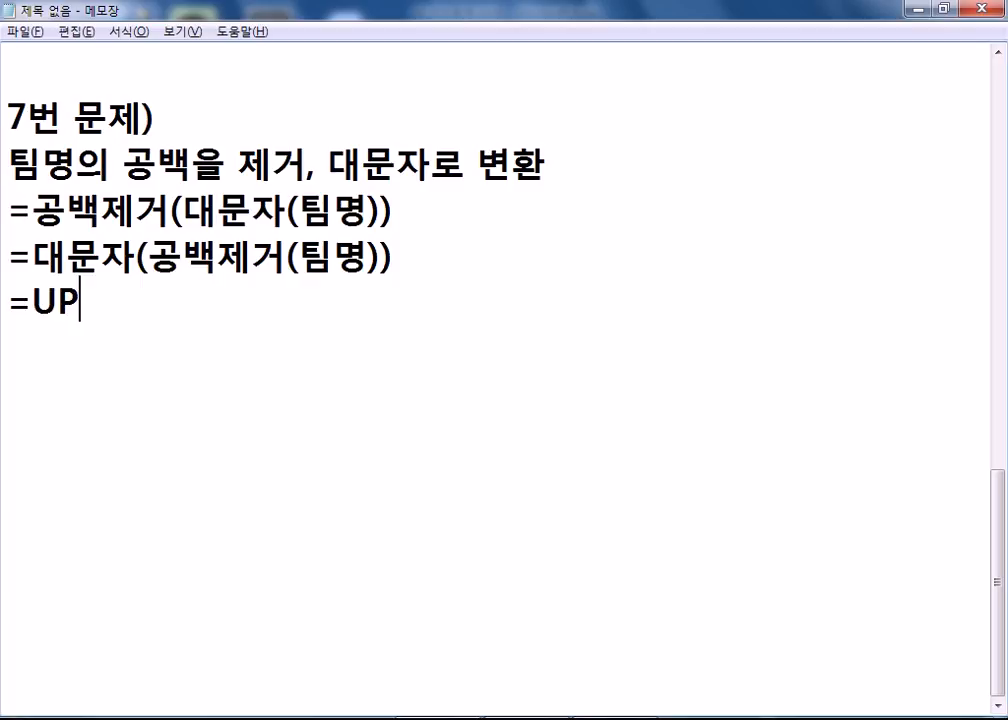
type("RIM")
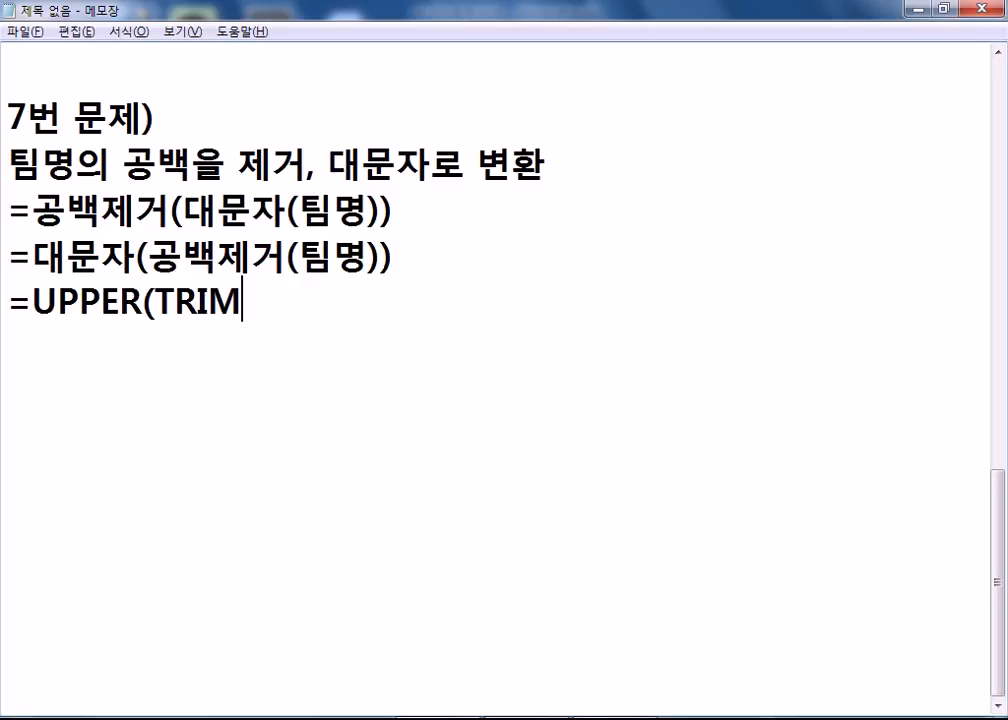
type("(범위))")
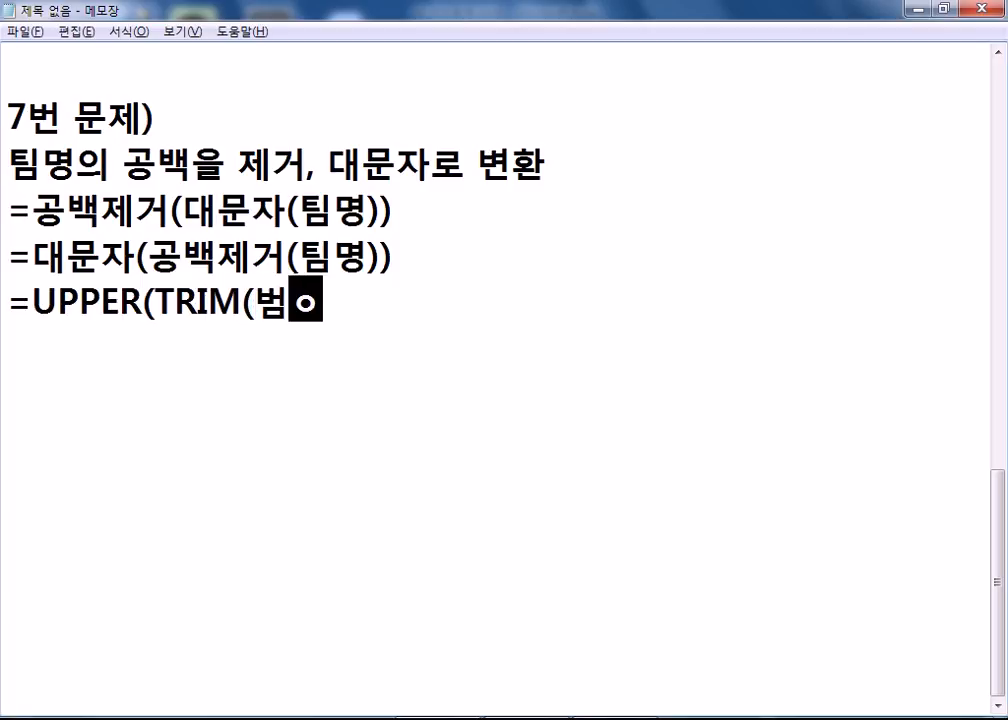
key("Return")
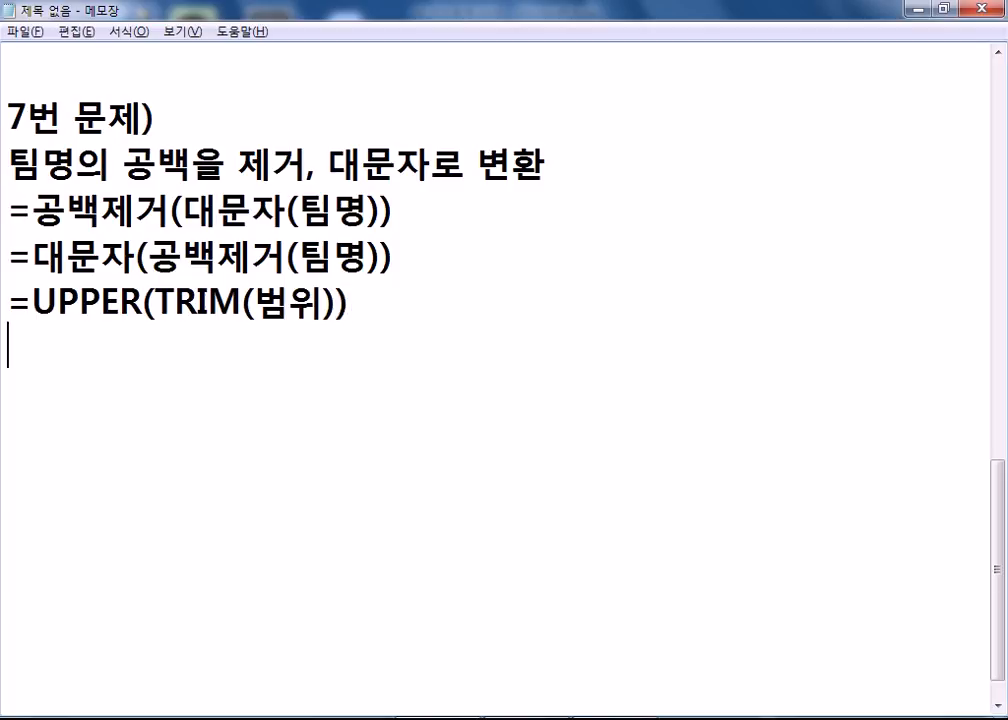
Step: Review the inner TRIM(범위) part and the outer UPPER part of the formula, highlighting each in turn
left_click_drag(143, 303, 349, 303)
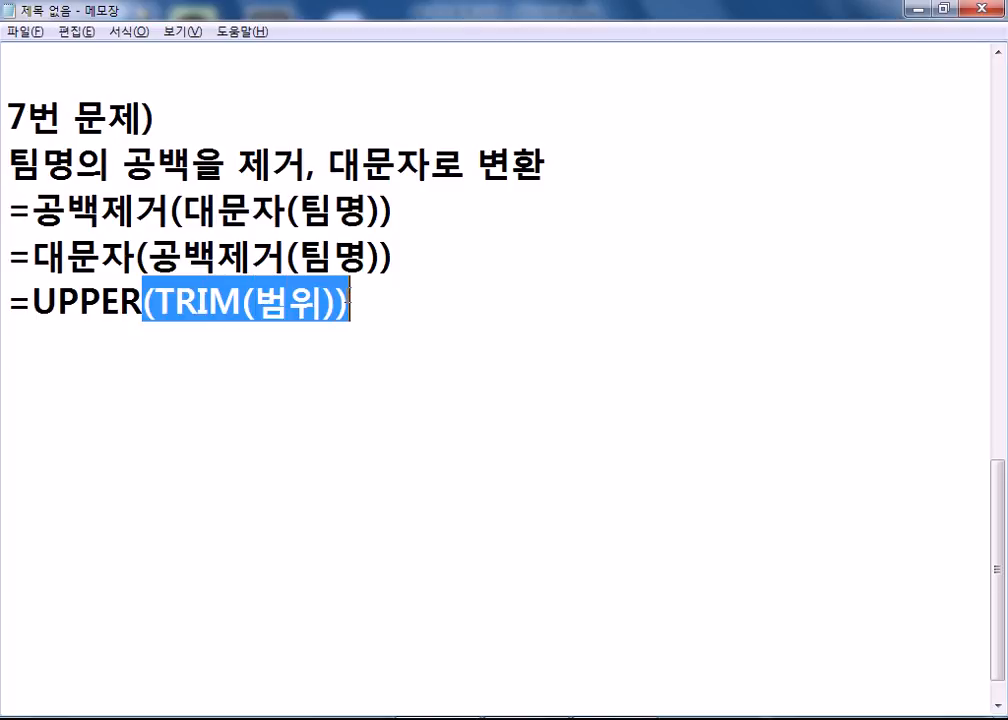
left_click_drag(32, 303, 155, 303)
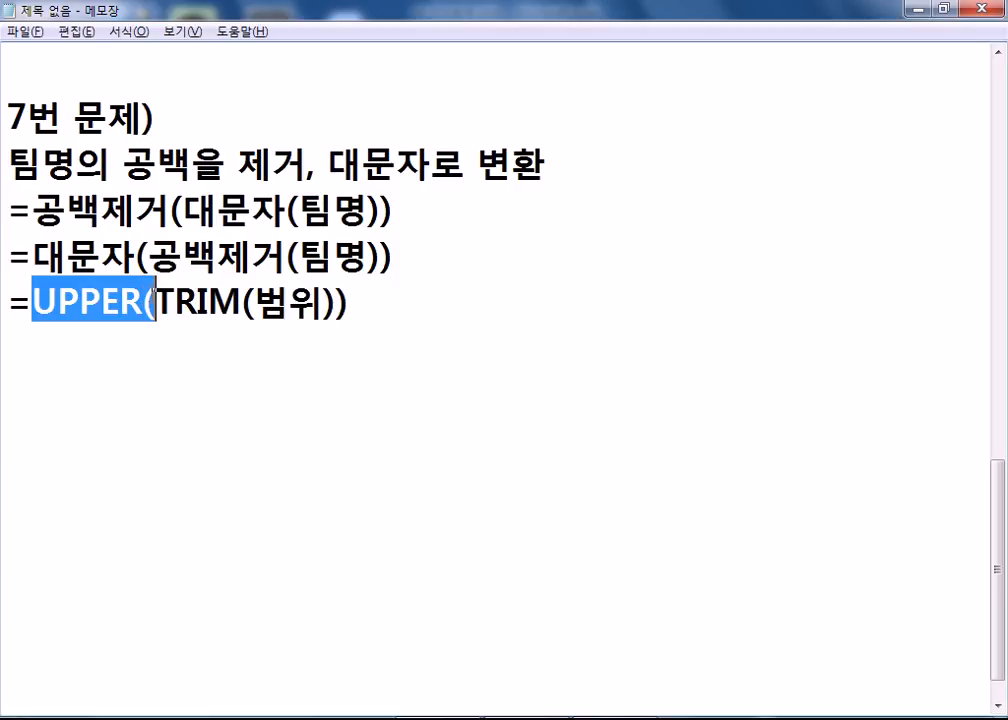
left_click(234, 356)
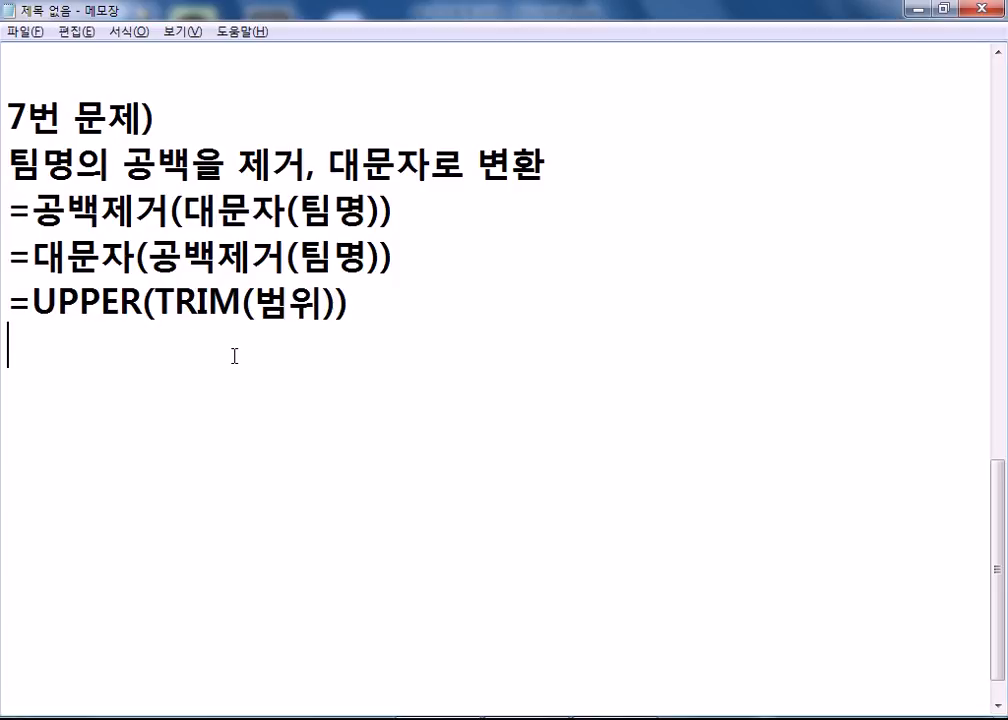
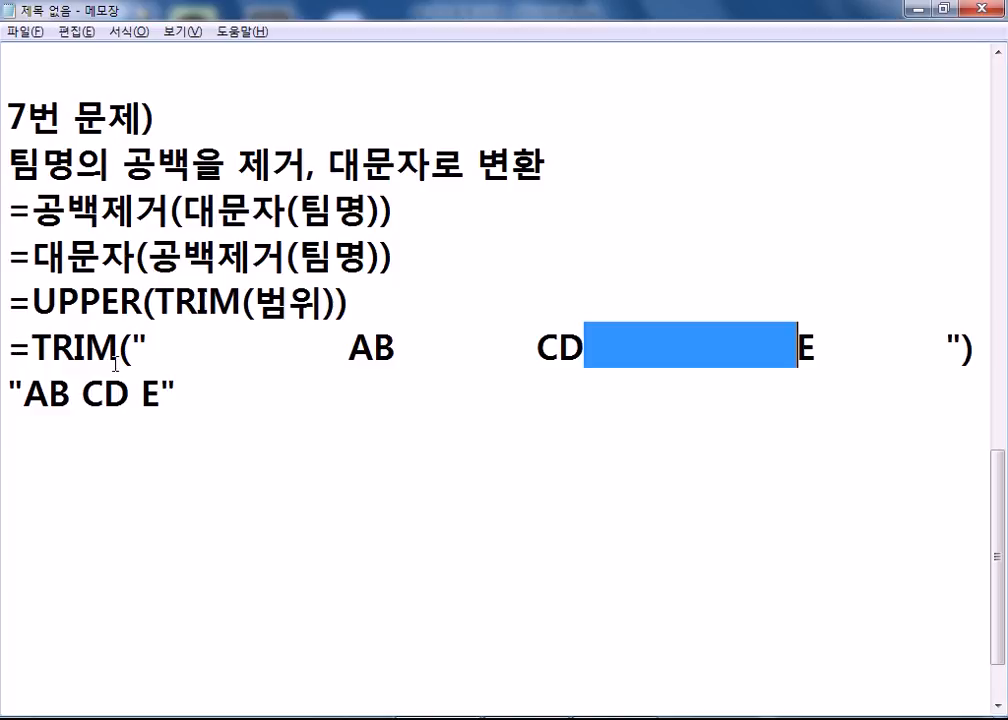
Step: Compare the wide gap between AB and CD in the TRIM example with the single space in its result
left_click_drag(397, 348, 538, 350)
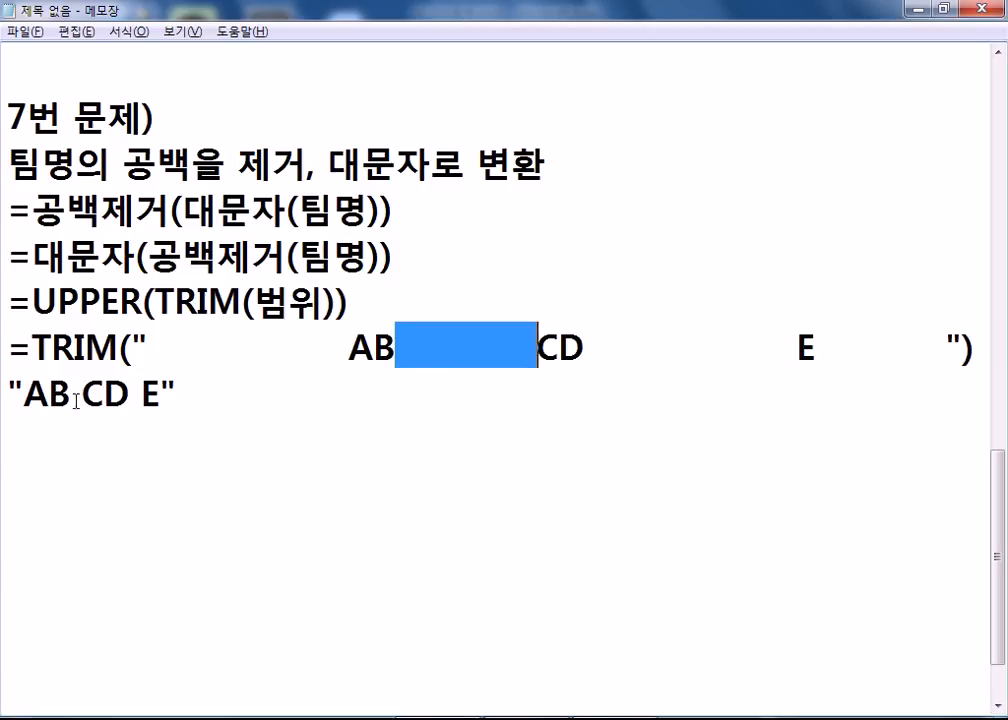
left_click_drag(70, 395, 82, 395)
left_click_drag(406, 349, 538, 350)
Step: Insert a space between C and D in the TRIM example and its result, and shorten the trailing spaces after E
left_click(559, 347)
key("shift+Left")
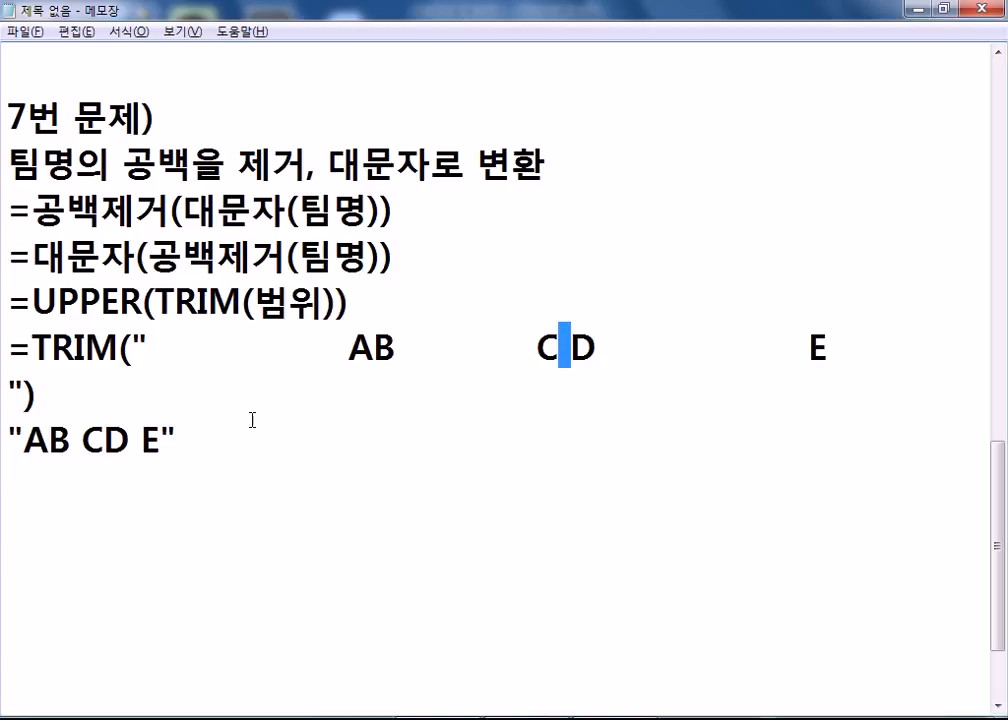
left_click(104, 441)
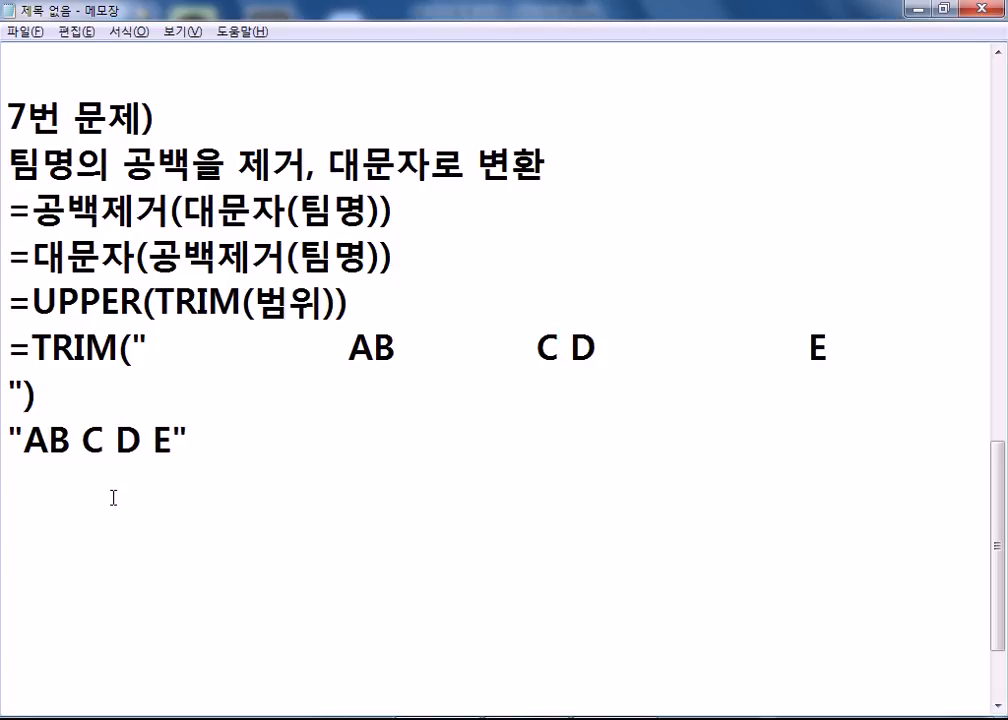
left_click(855, 347)
key("BackSpace")
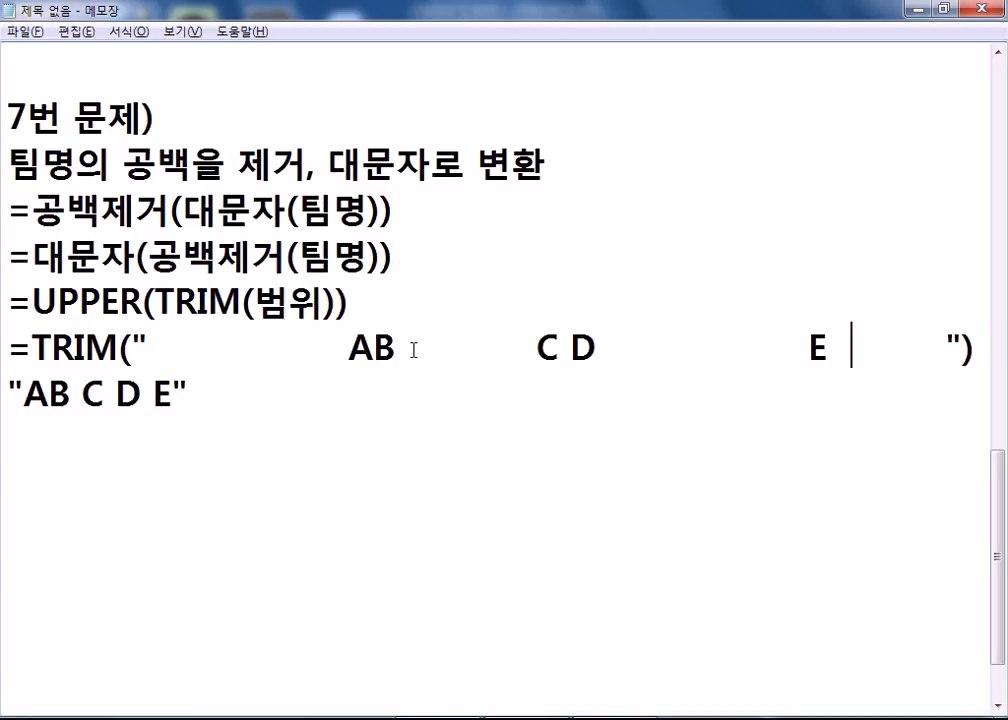
left_click_drag(398, 347, 538, 347)
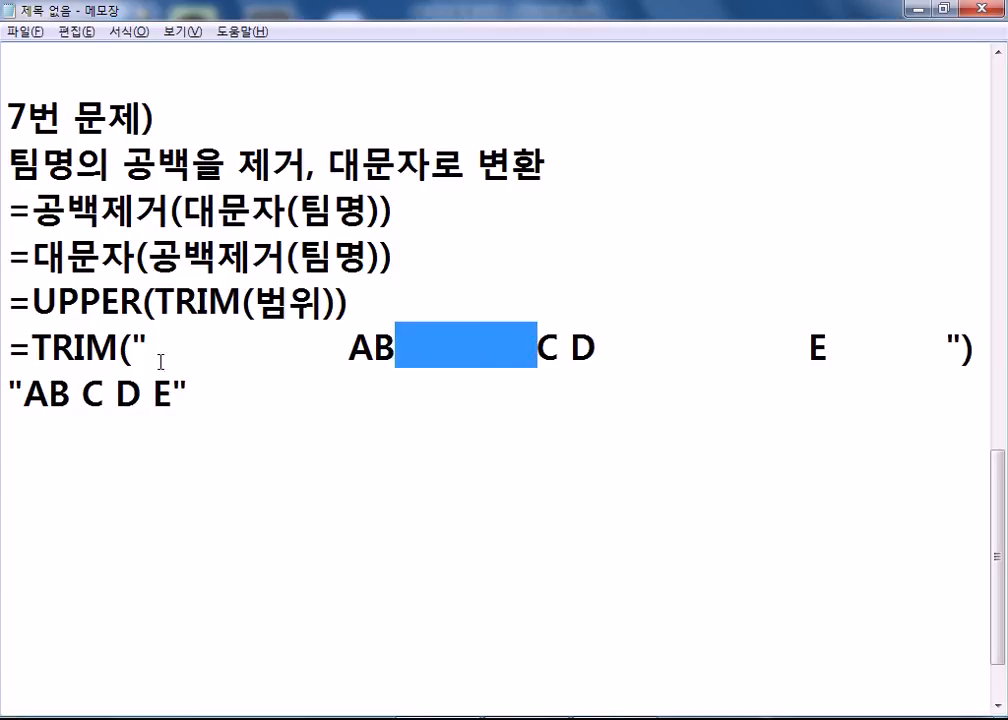
left_click_drag(72, 394, 81, 394)
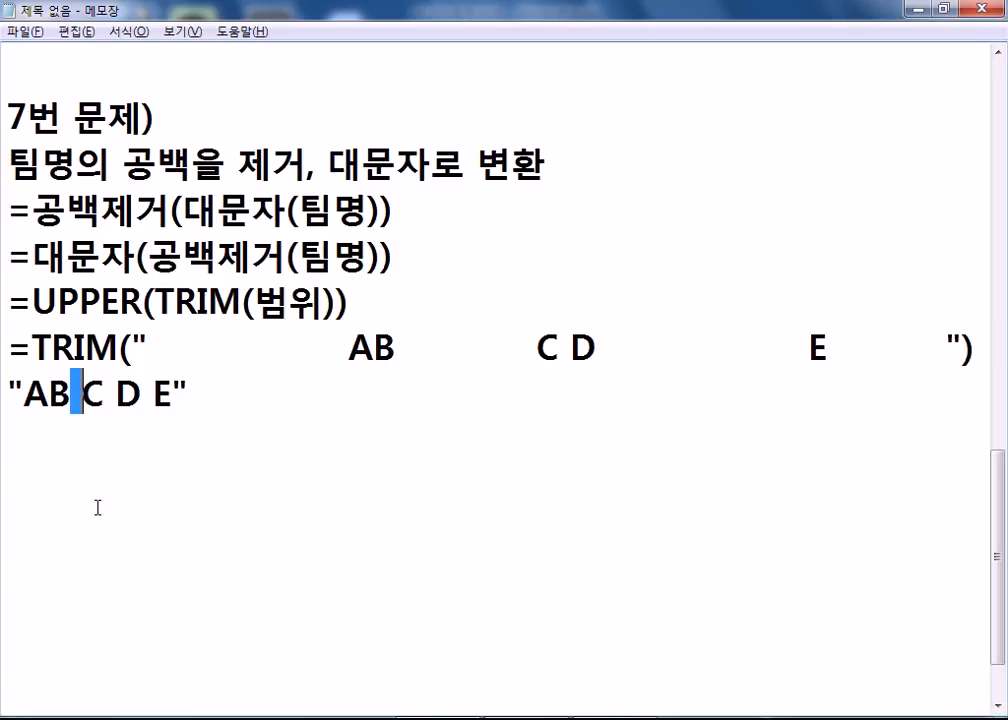
Step: Review the leading spaces before AB and the trailing spaces after E in the TRIM example
left_click_drag(349, 350, 148, 352)
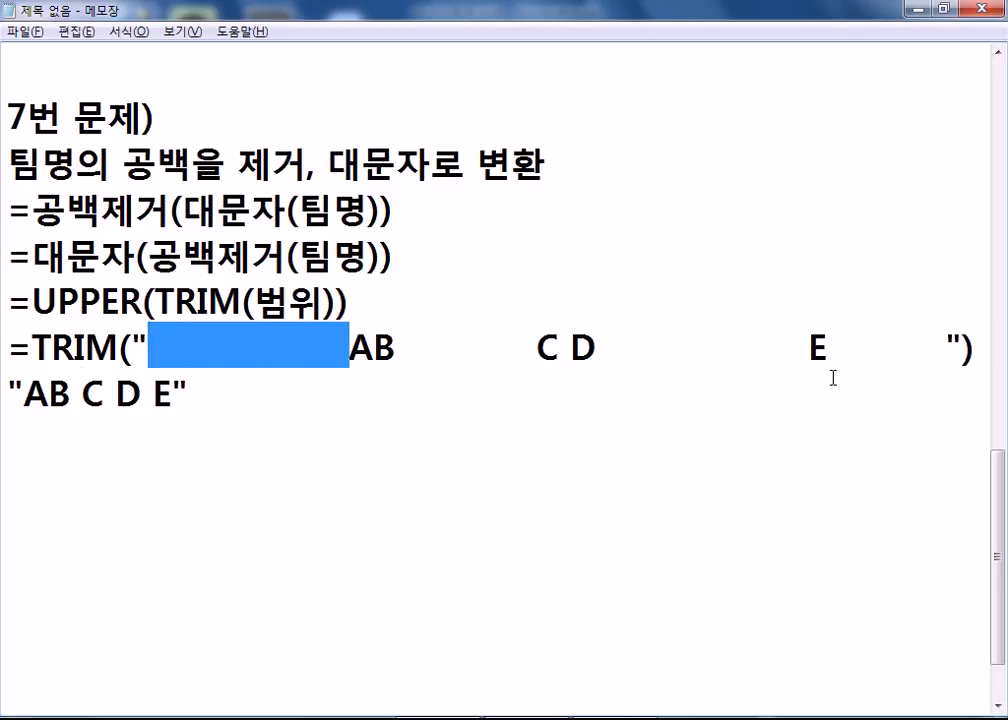
left_click_drag(827, 352, 946, 352)
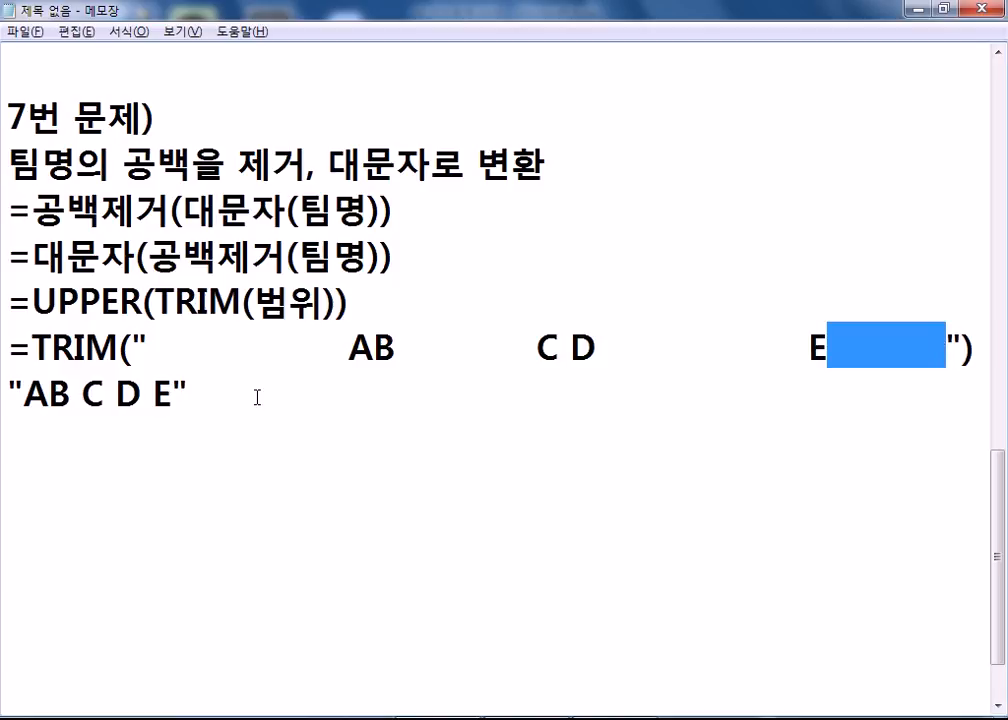
left_click(226, 417)
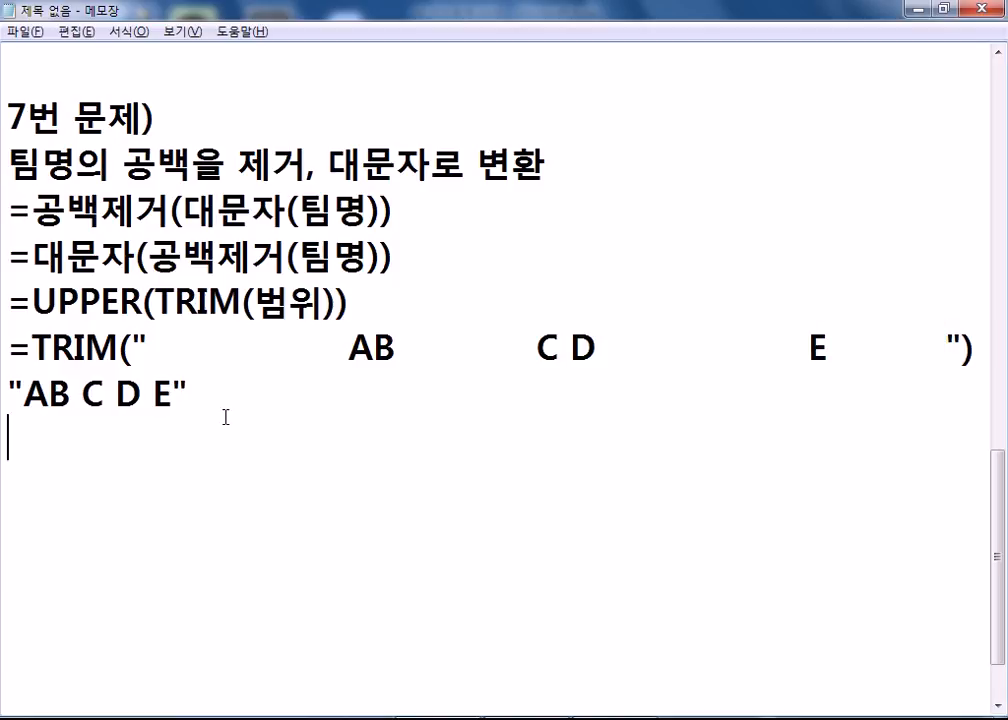
Step: Switch to Excel and examine the team names in B20:B24, checking for spaces before and after susung in B20
key("alt+Tab")
left_click_drag(207, 257, 207, 382)
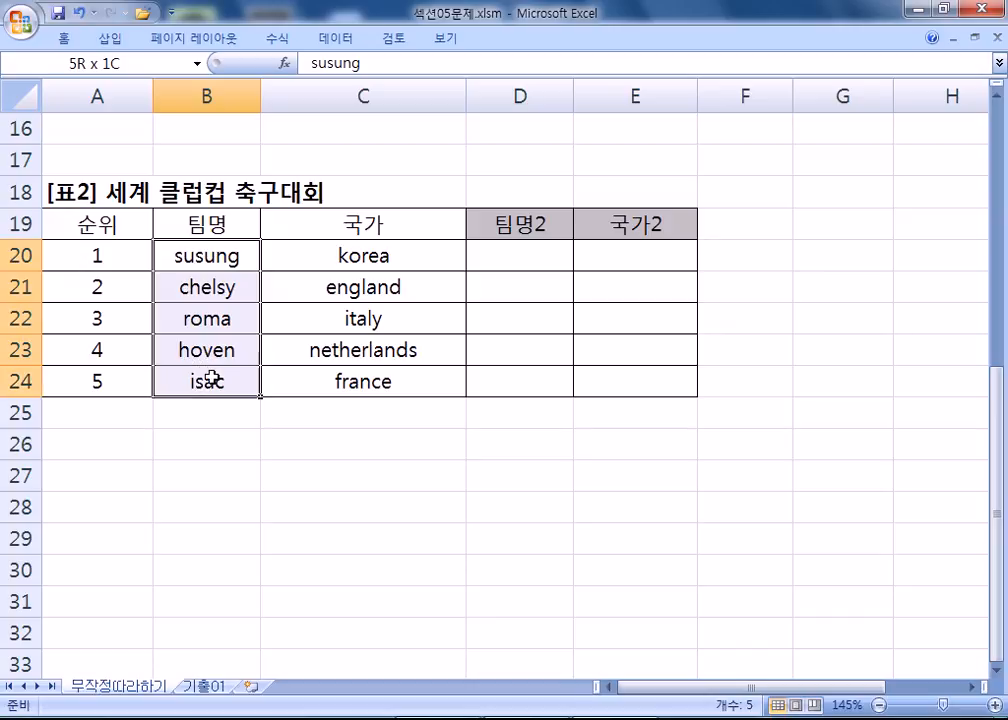
double_click(178, 256)
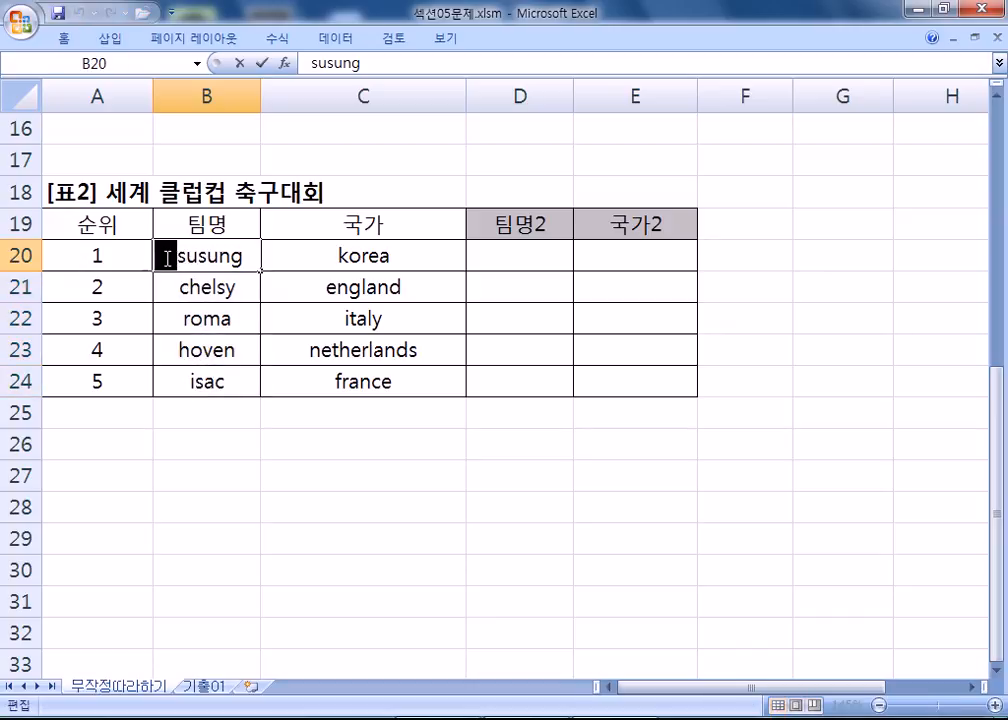
left_click(243, 258)
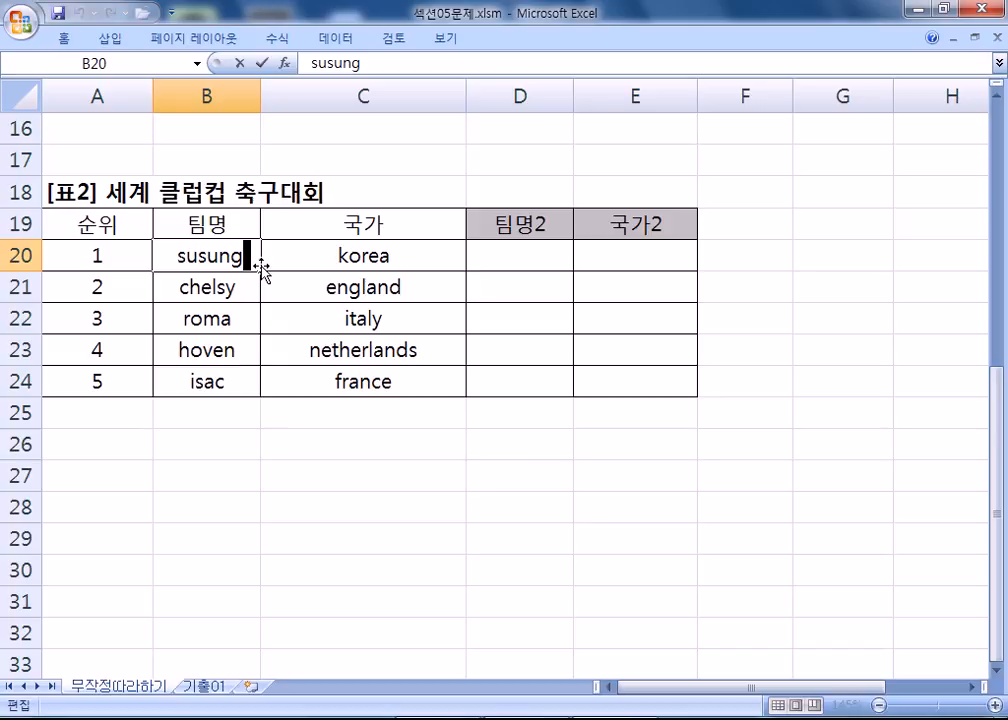
key("Escape")
Step: Enter =TRIM(B20) in D20 and fill it down through D24
left_click(498, 254)
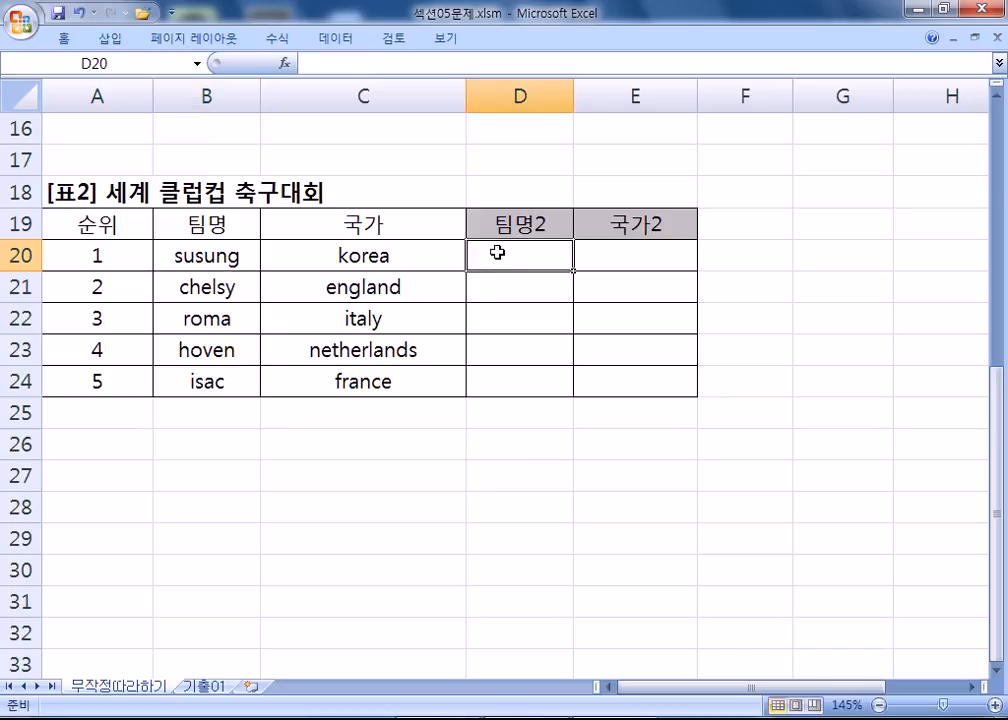
type("=TRIM(")
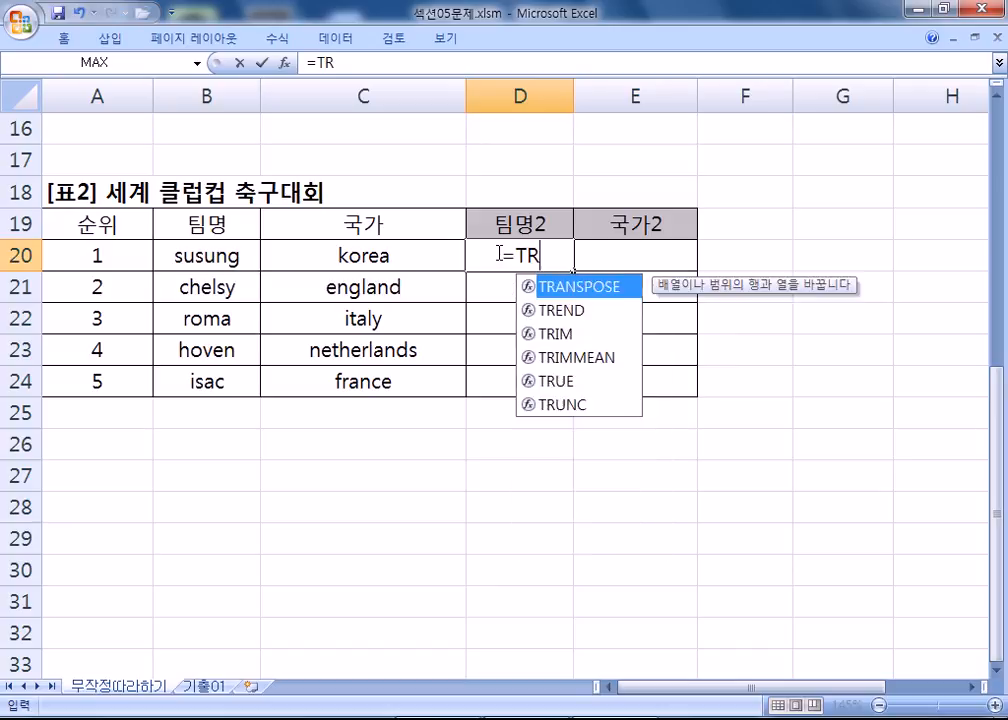
left_click(232, 257)
key("Return")
left_click(563, 259)
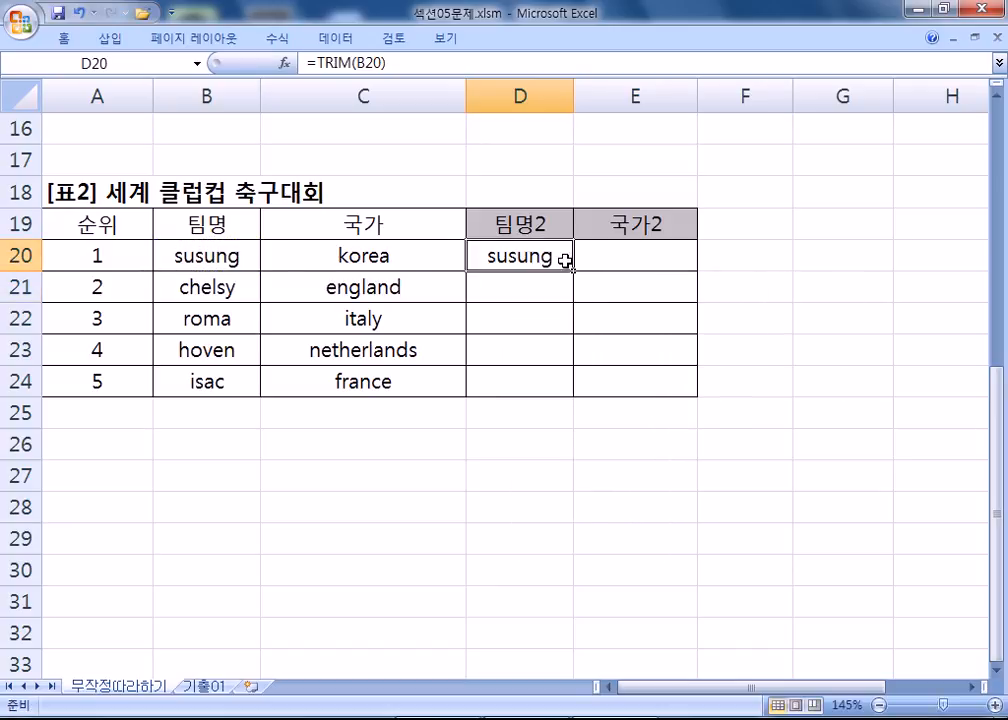
left_click_drag(574, 271, 574, 392)
Step: Try left, right and again left alignment on B20:D24 to compare the spacing of the original and trimmed names
left_click_drag(212, 256, 484, 372)
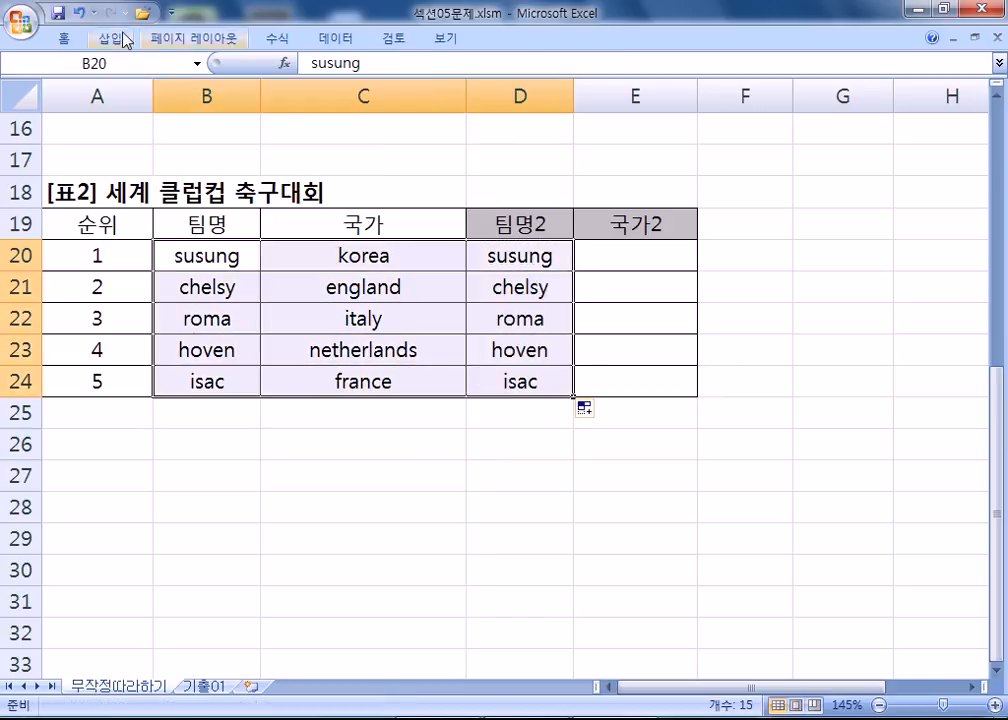
double_click(63, 38)
left_click(336, 103)
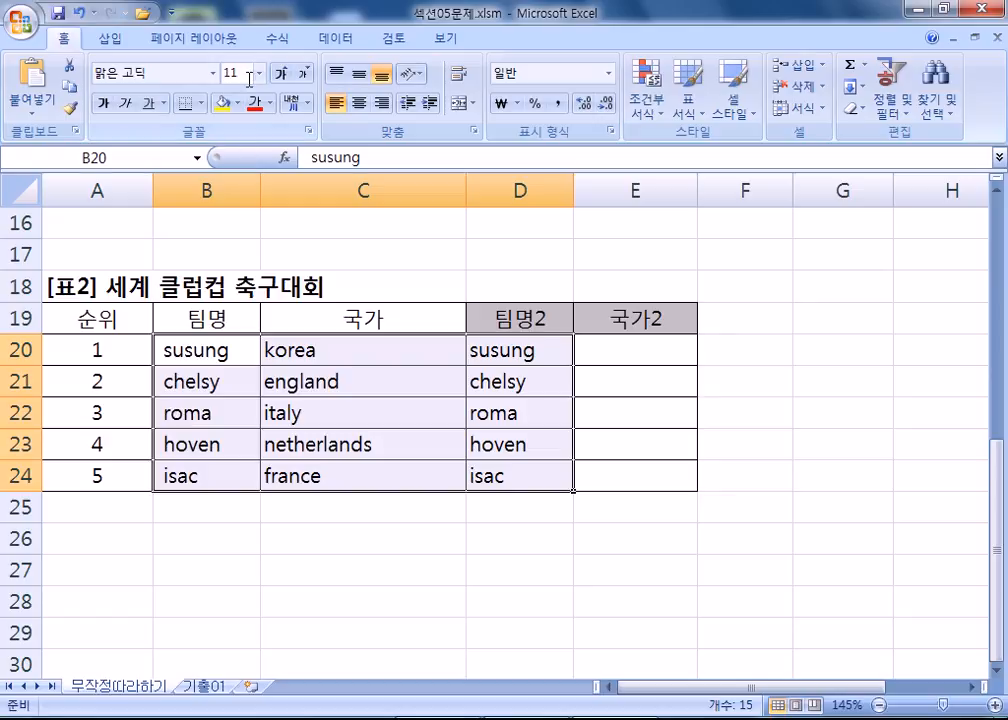
left_click(381, 103)
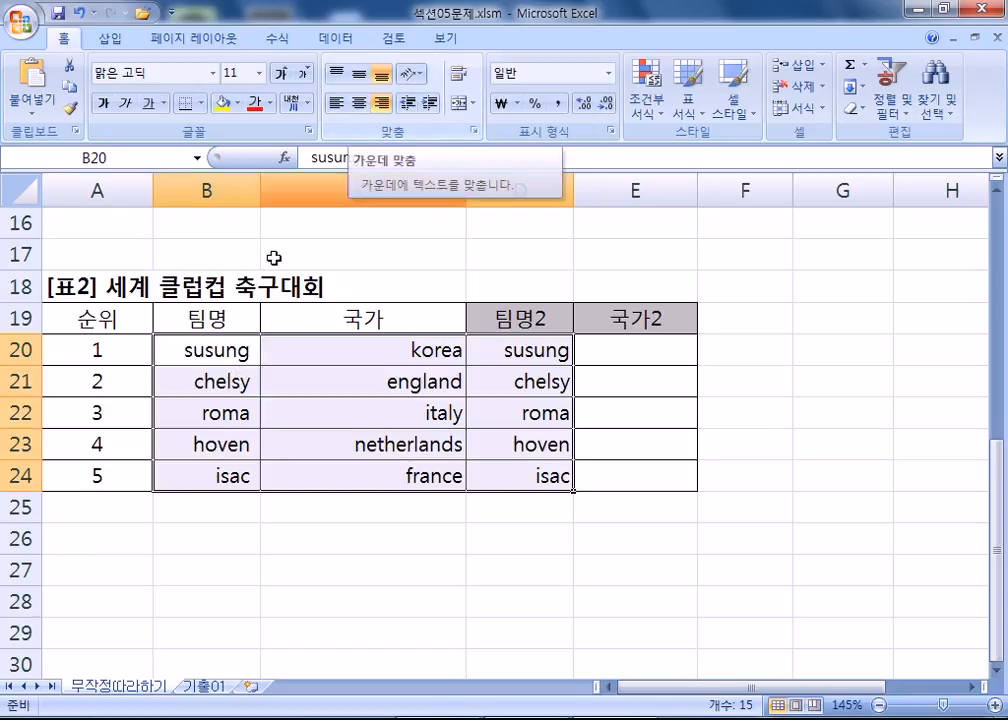
left_click(338, 103)
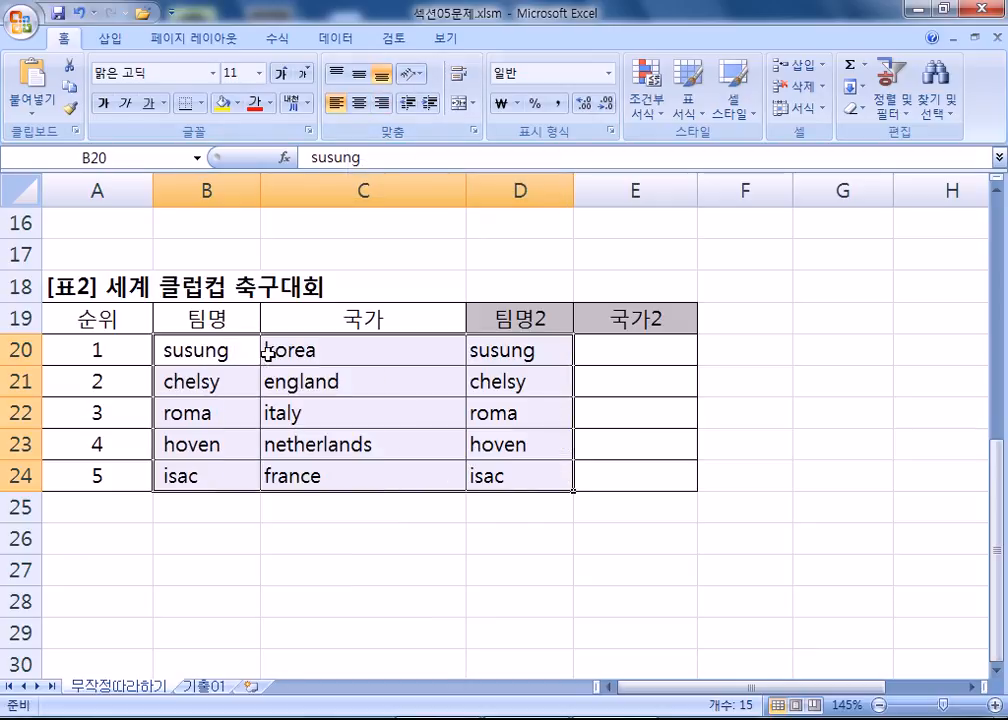
Step: Add an extra leading space before susung in B20
left_click(464, 349)
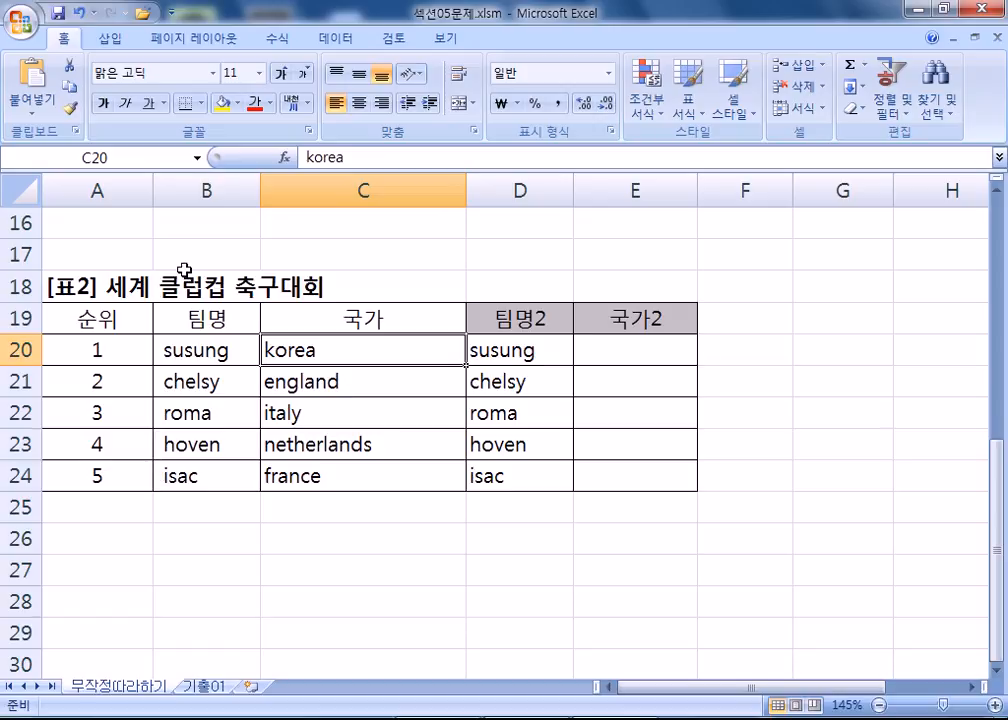
double_click(167, 350)
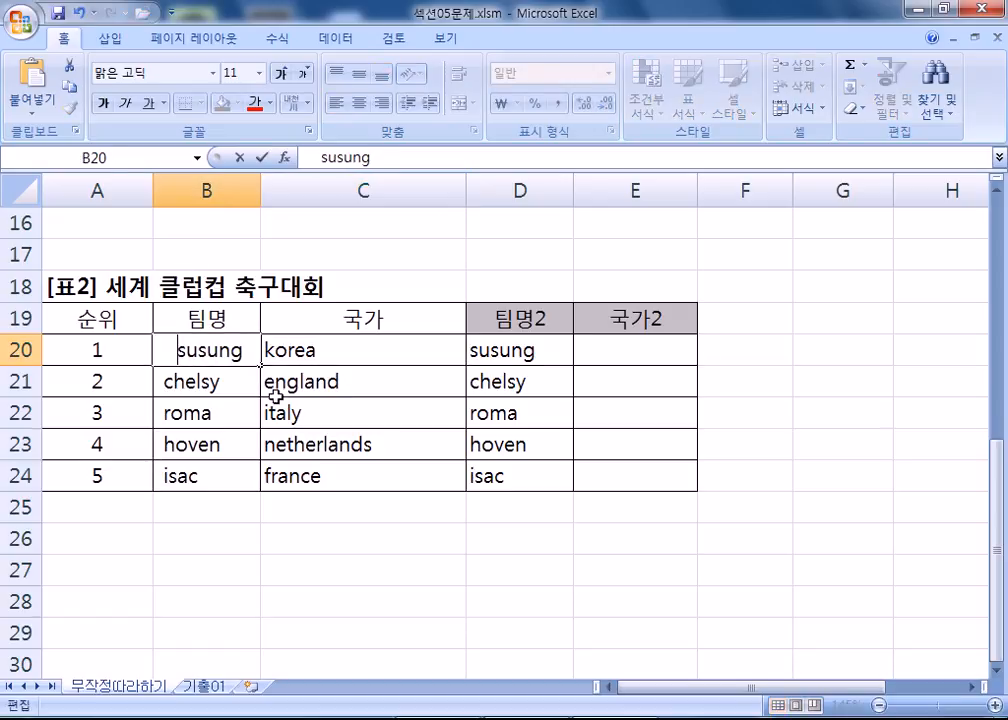
left_click(234, 424)
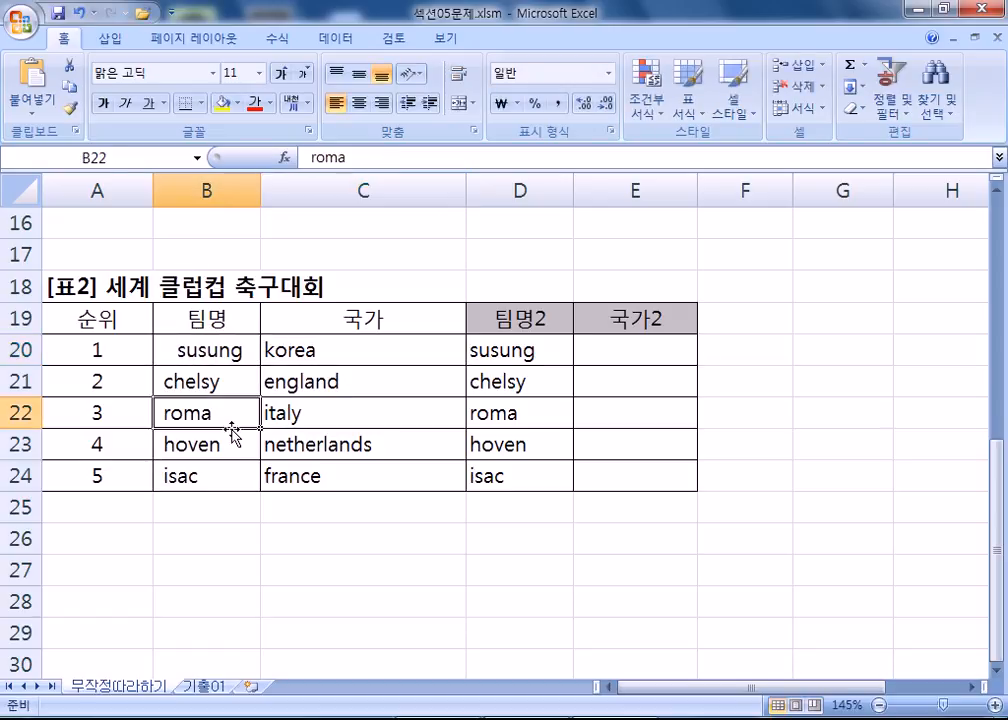
Step: Compare the spaces around susung in B20 with the trimmed name in D20
left_click(196, 341)
left_click(487, 351)
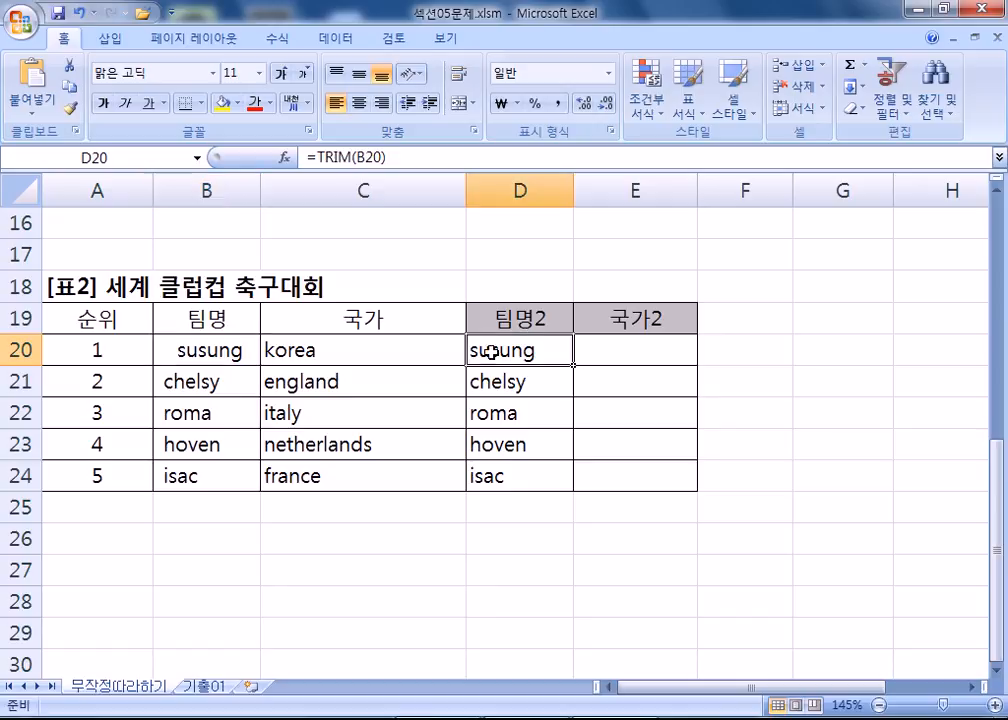
double_click(180, 350)
left_click_drag(180, 350, 135, 351)
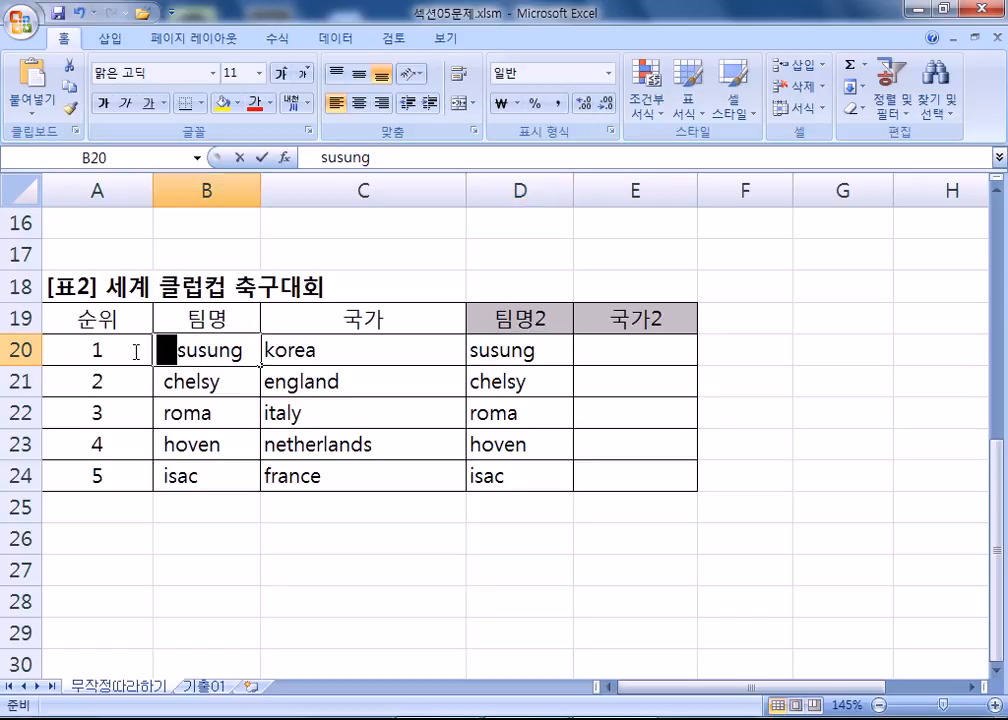
left_click(243, 350)
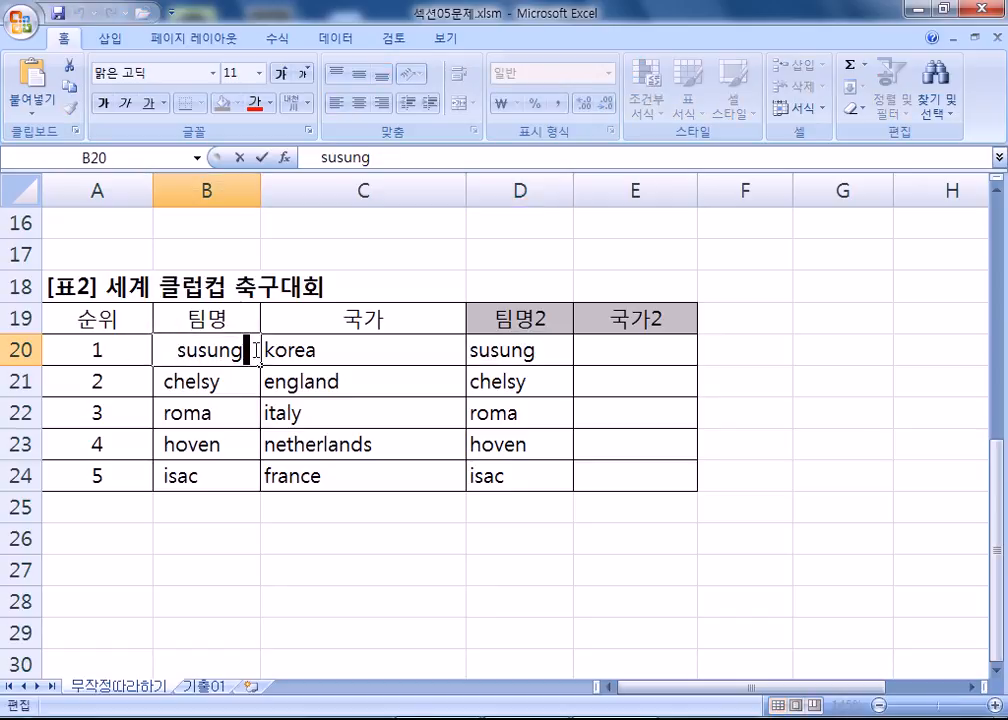
left_click(480, 352)
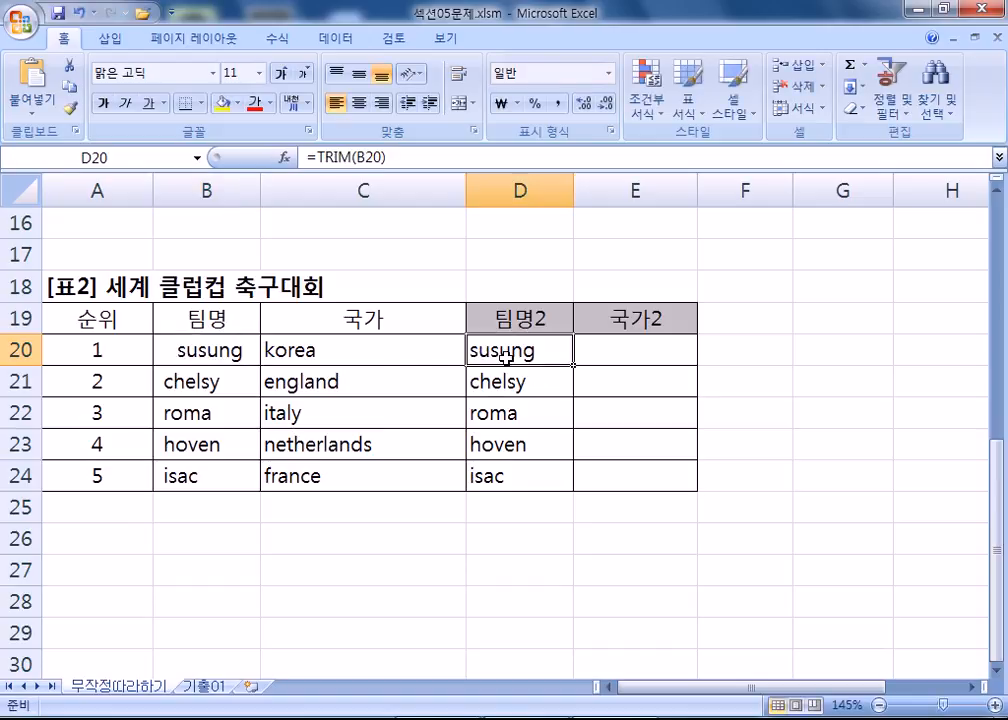
Step: Center the contents of B20:D24
left_click_drag(205, 349, 500, 468)
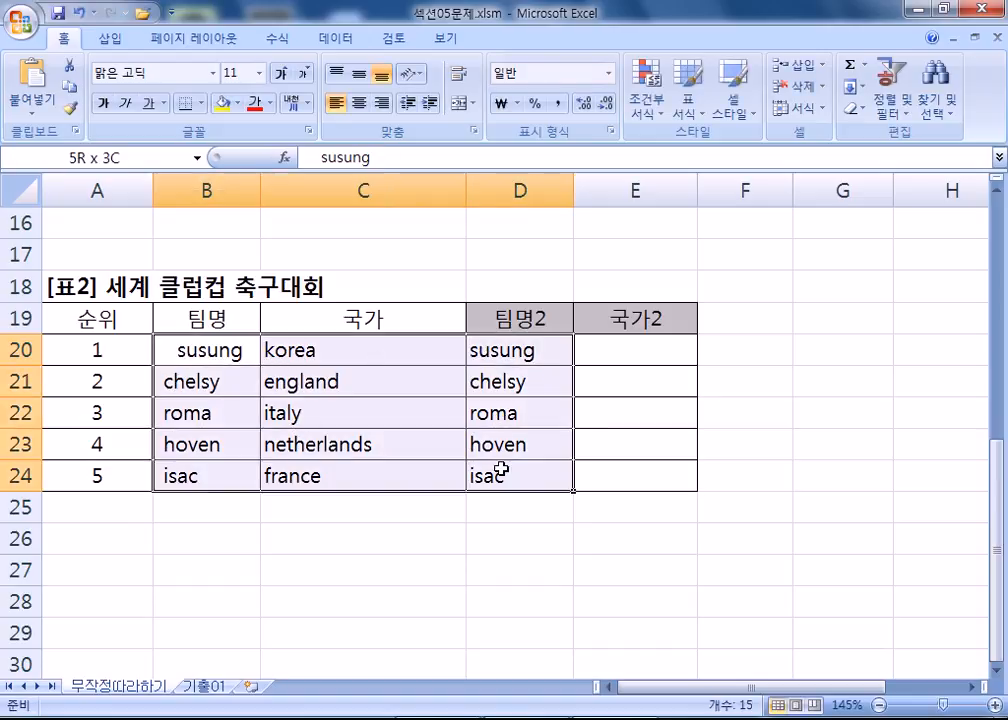
left_click(359, 103)
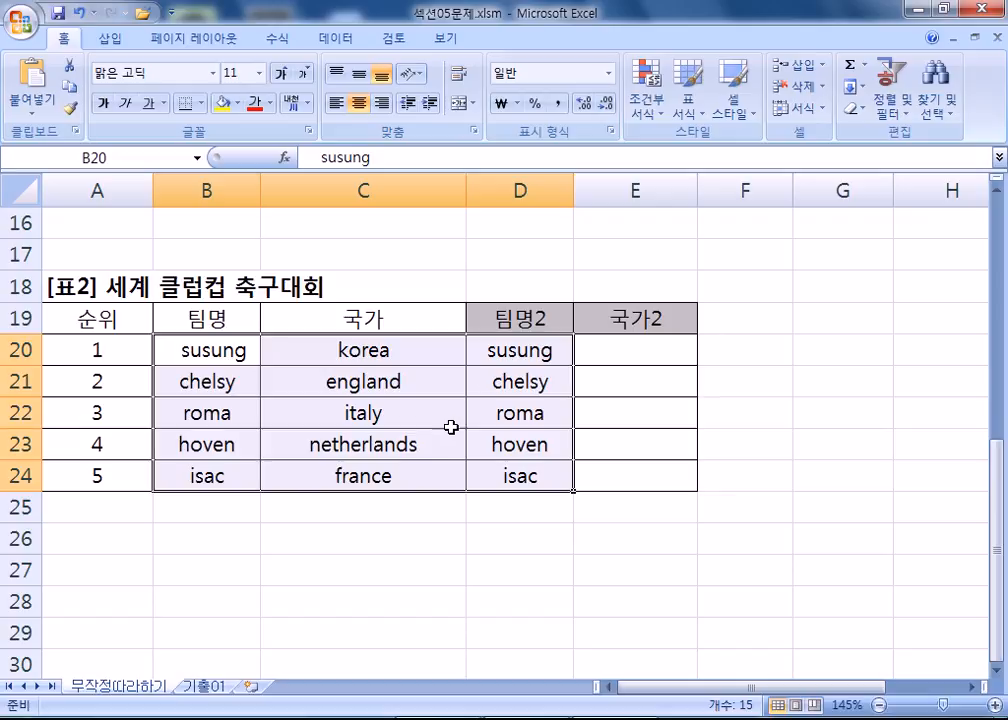
Step: Wrap the D20 formula in UPPER as =UPPER(TRIM(B20)) and fill it down through D24
double_click(484, 350)
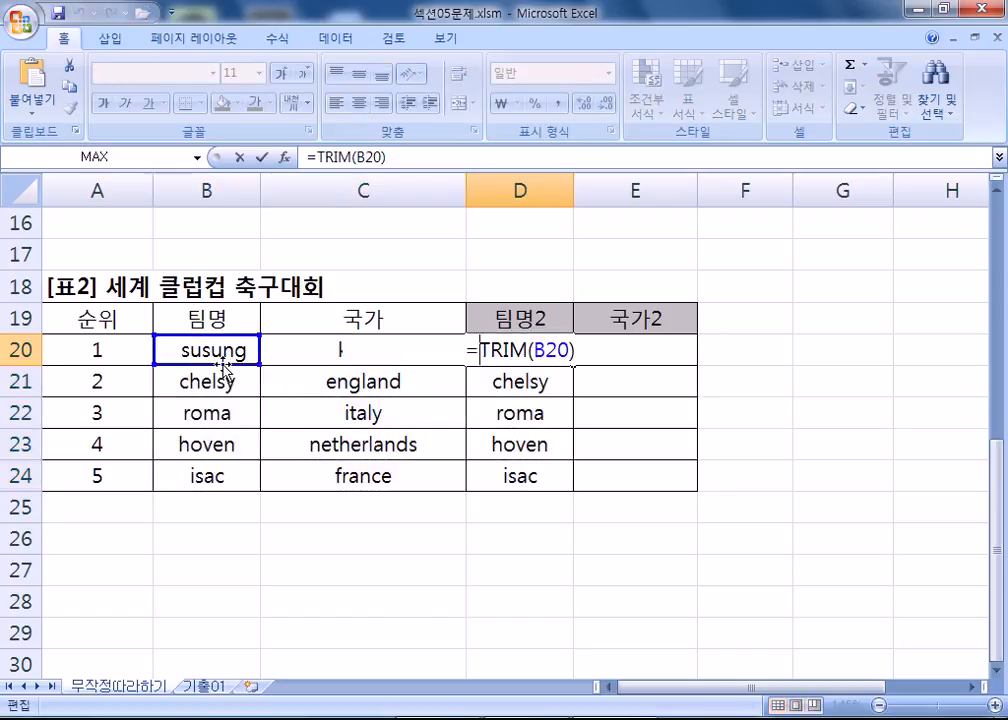
type("UPPER(")
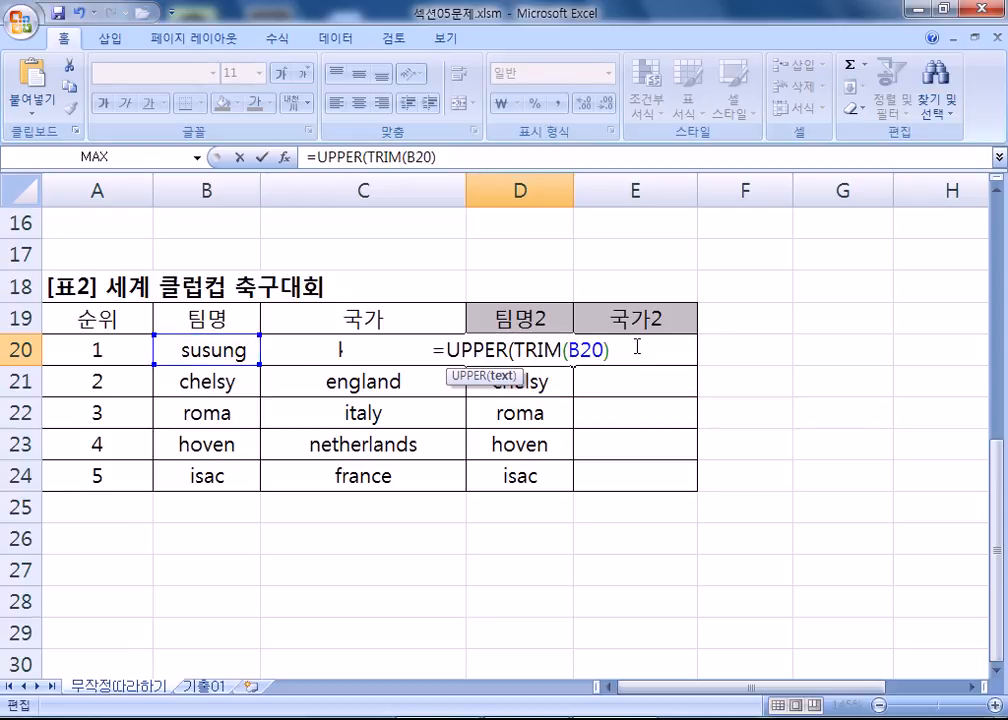
type(")")
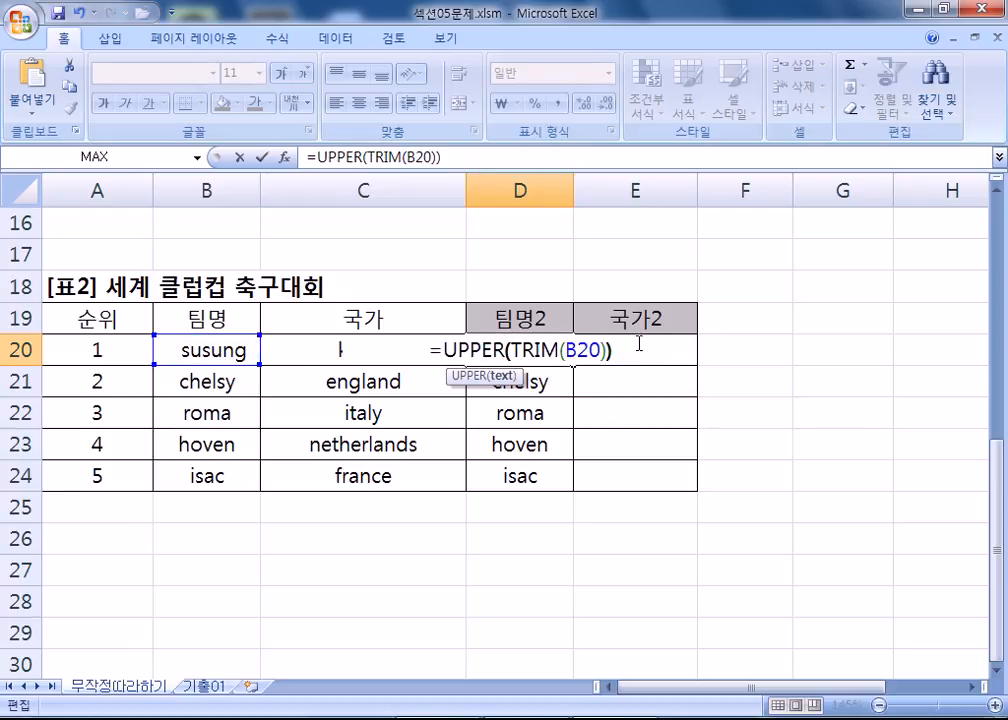
key("Return")
left_click(548, 357)
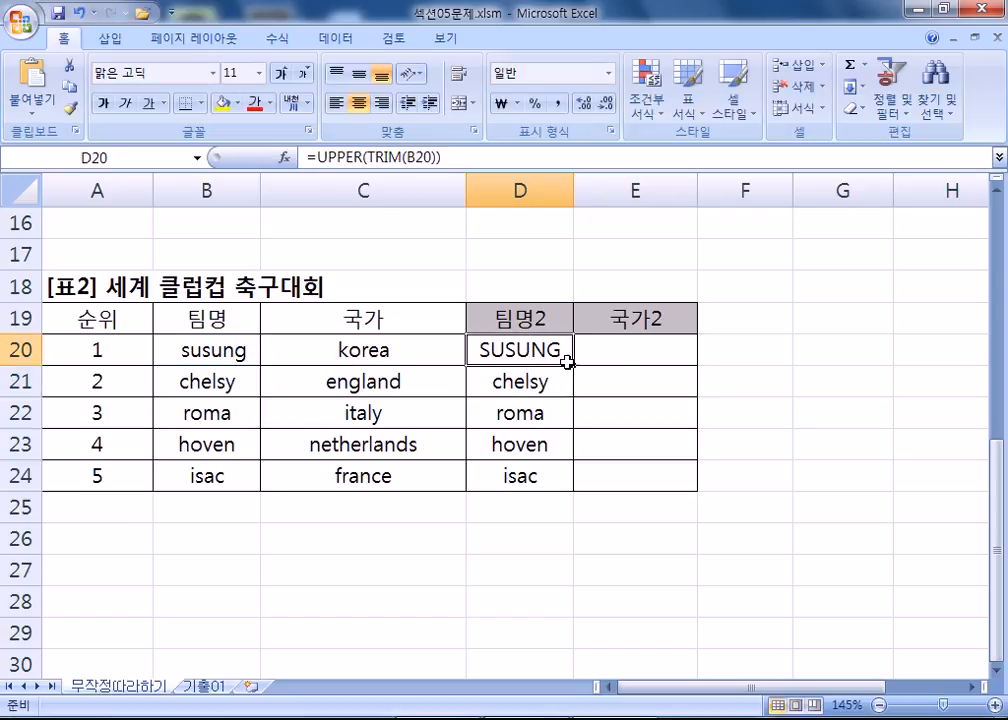
double_click(573, 367)
left_click(515, 352)
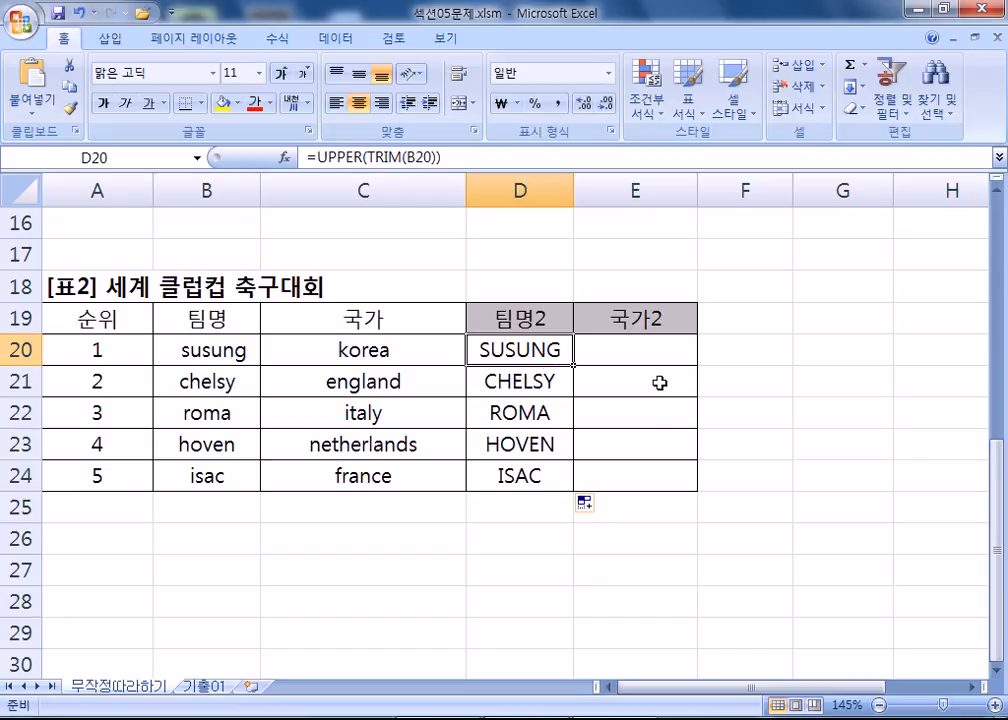
Step: Switch to the memo and review TRIM, the outer and inner gaps in its example, and the UPPER function
key("alt+Tab")
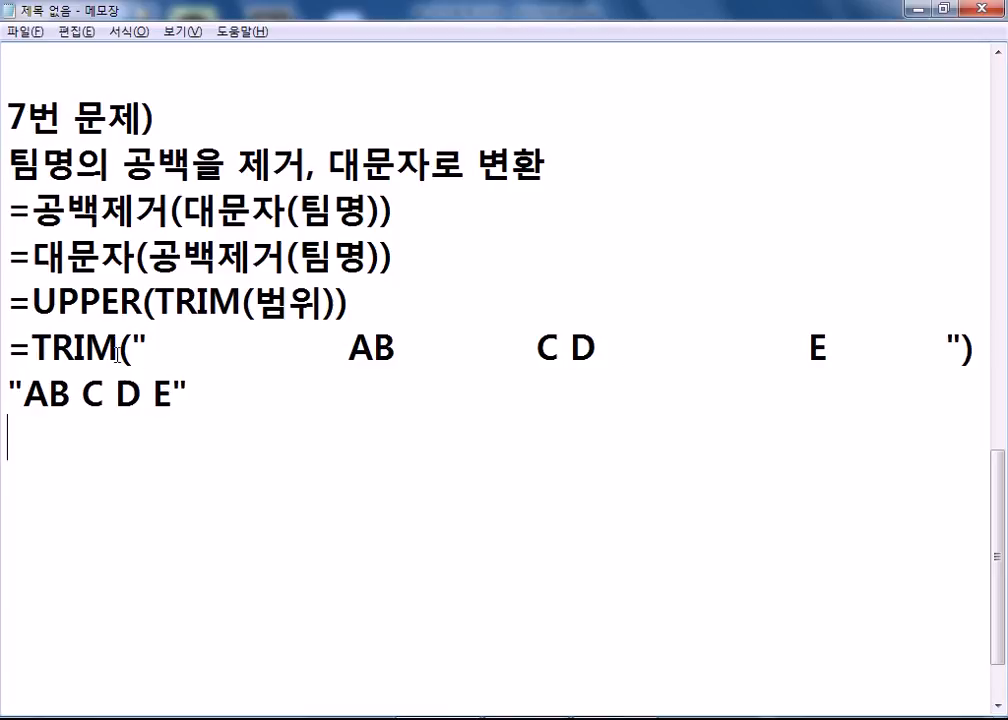
left_click_drag(32, 349, 122, 352)
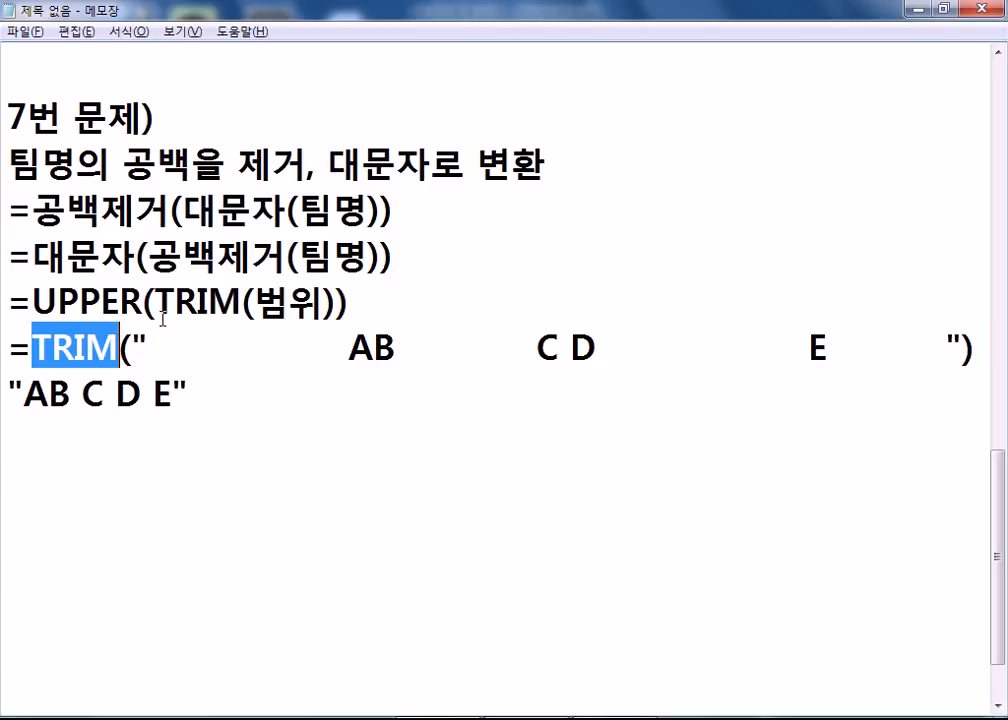
left_click_drag(352, 350, 194, 343)
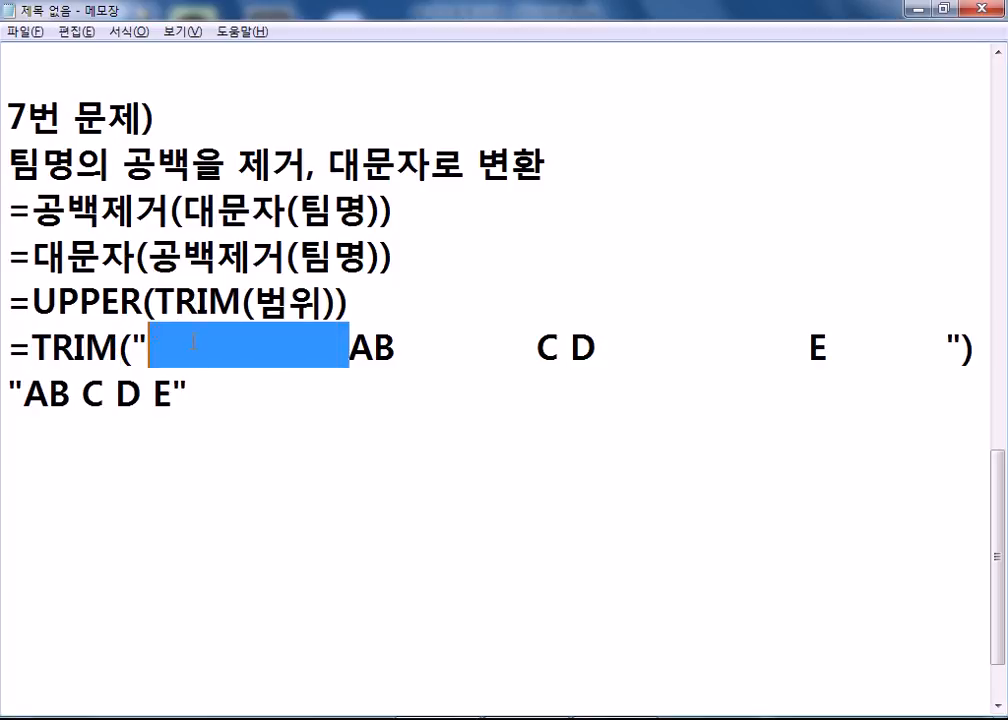
left_click_drag(830, 345, 946, 348)
left_click_drag(396, 345, 526, 352)
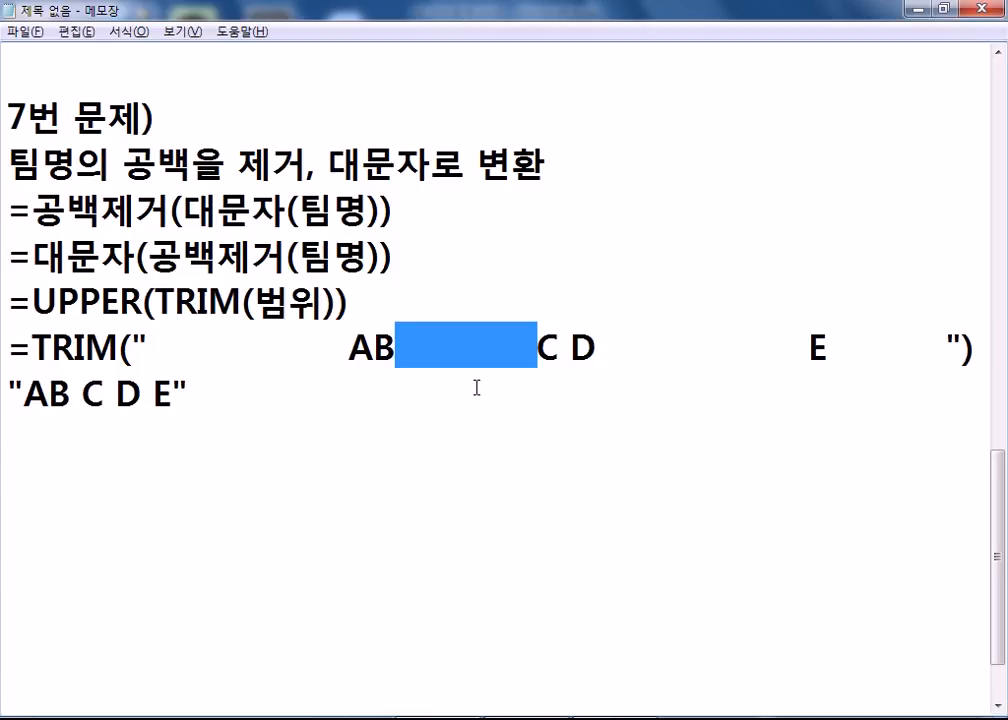
left_click_drag(33, 300, 142, 302)
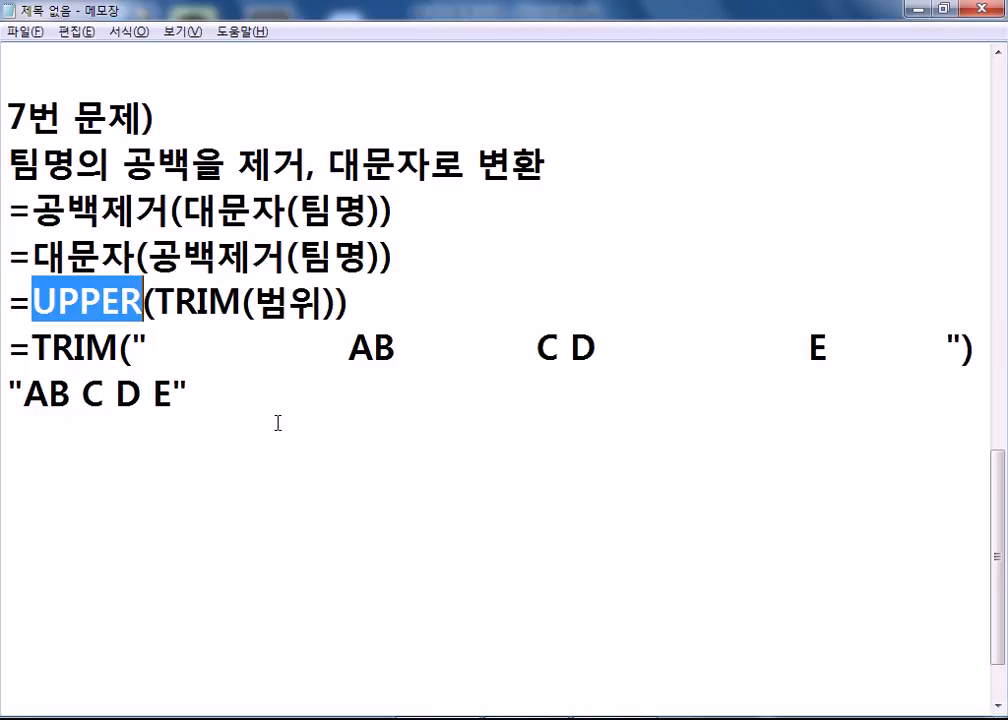
left_click(240, 469)
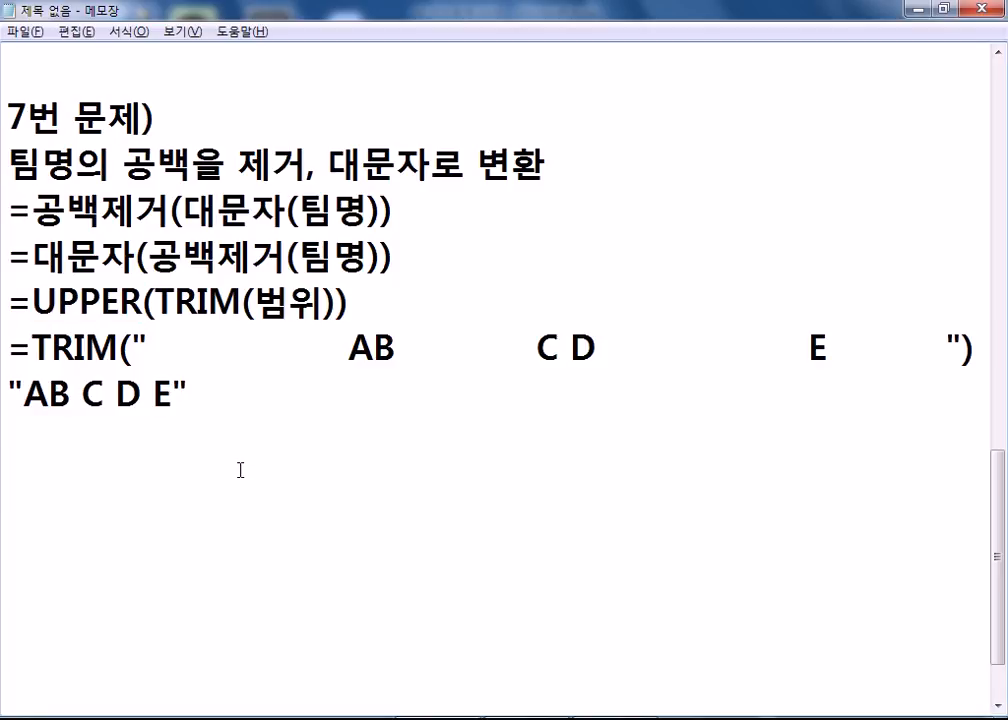
Step: Copy the UPPER/TRIM formula from D20 in Excel and record it in the memo below the line "AB C D E"
key("alt+Tab")
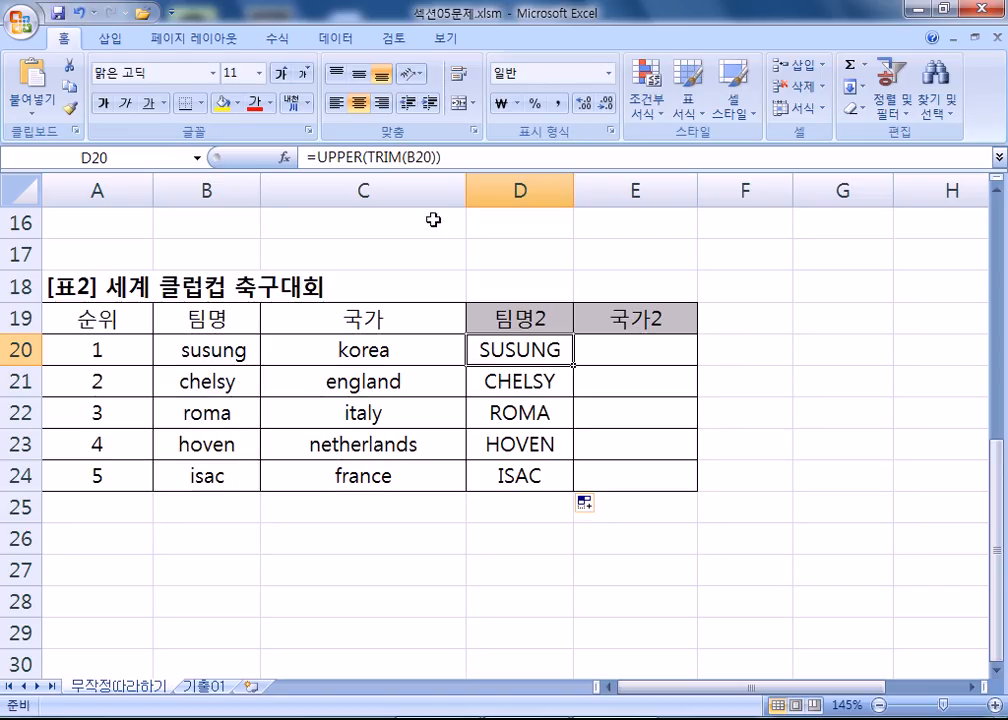
left_click_drag(465, 156, 307, 157)
key("ctrl+c")
key("alt+Tab")
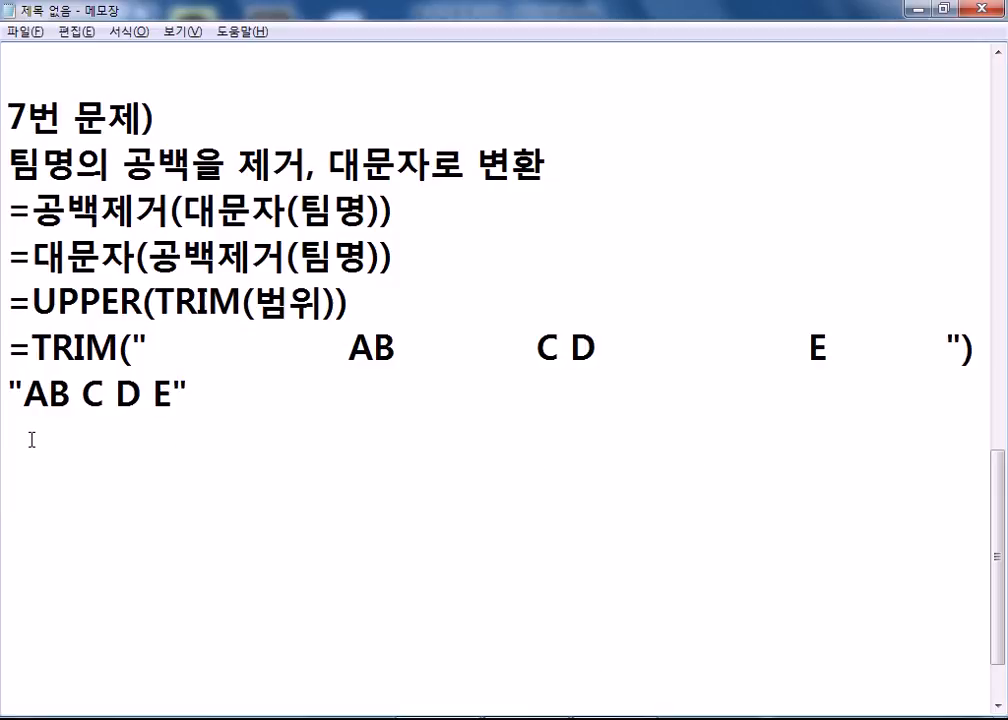
key("ctrl+v")
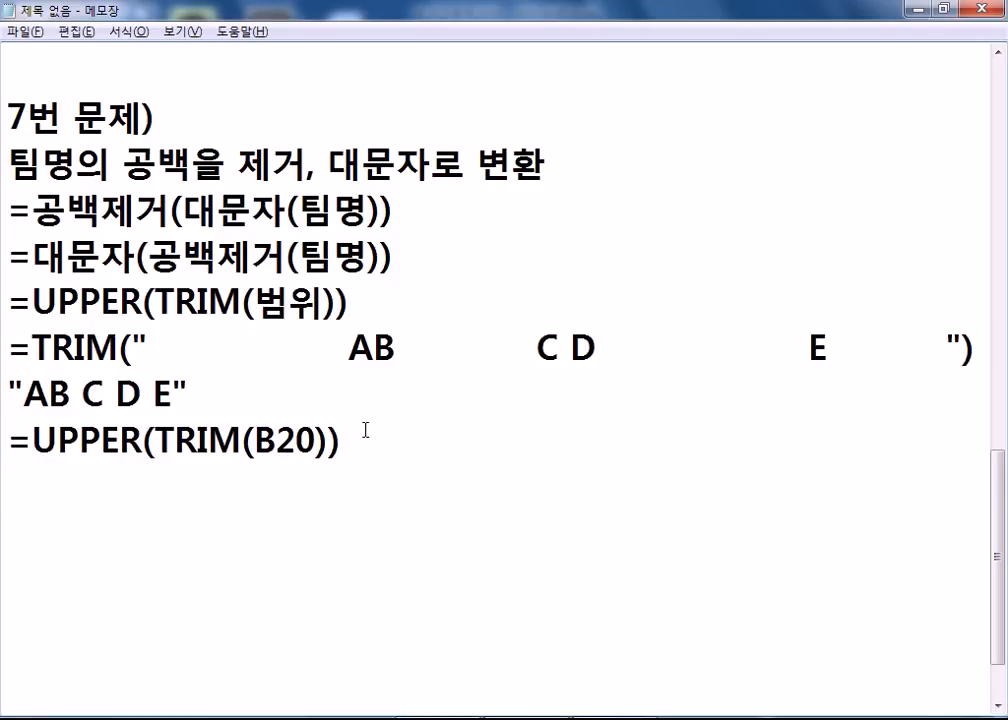
left_click_drag(255, 441, 318, 440)
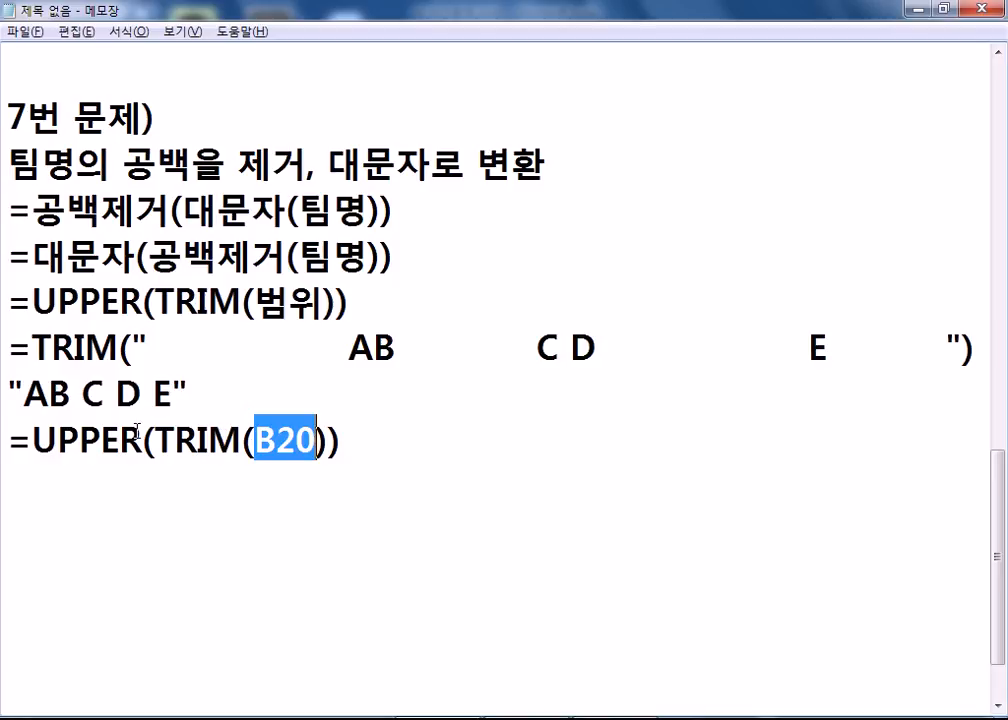
left_click(49, 468)
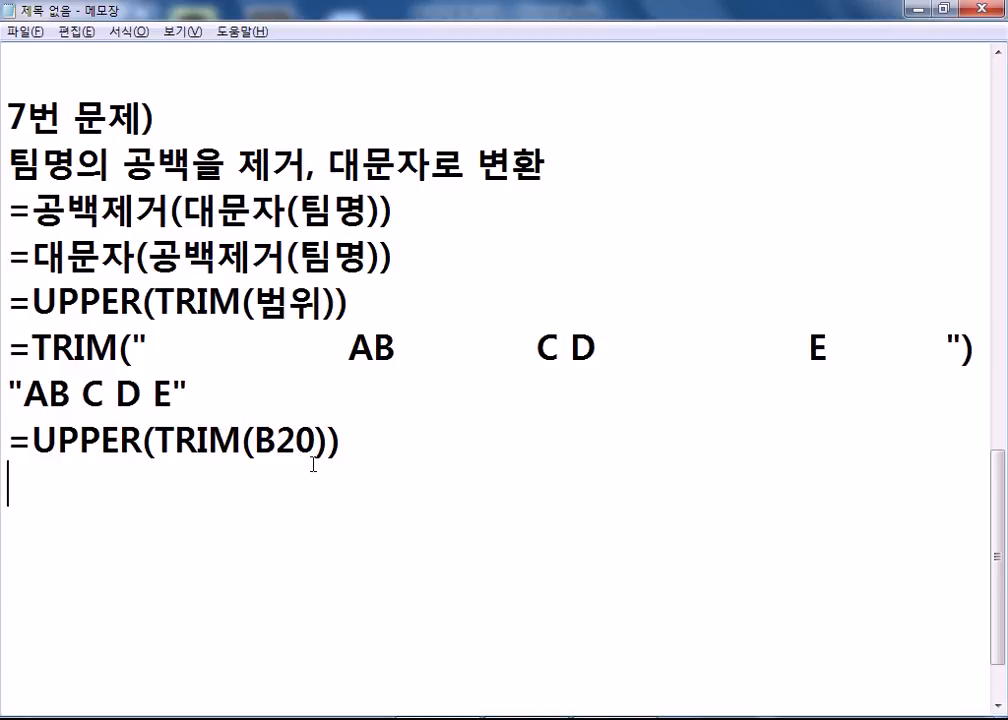
Step: Add the heading "8번 문제)" below the problem 7 notes, leaving blank lines in between
scroll(313, 463, "down", 1)
scroll(313, 465, "up", 1)
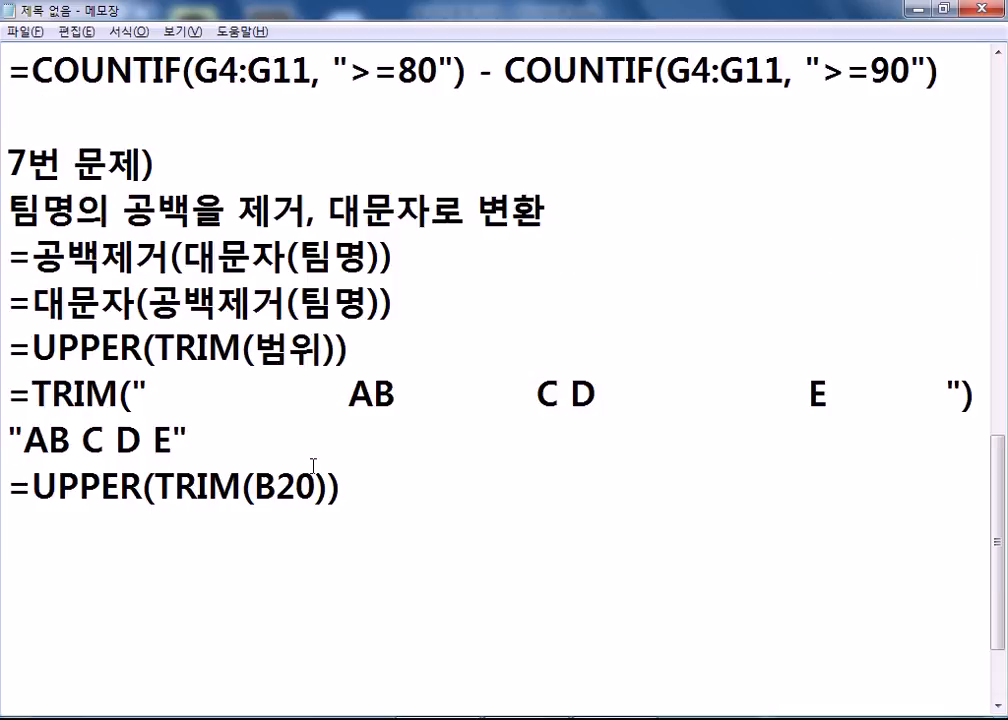
key("Return")
key("Return")
type("8번 문제)")
key("Return")
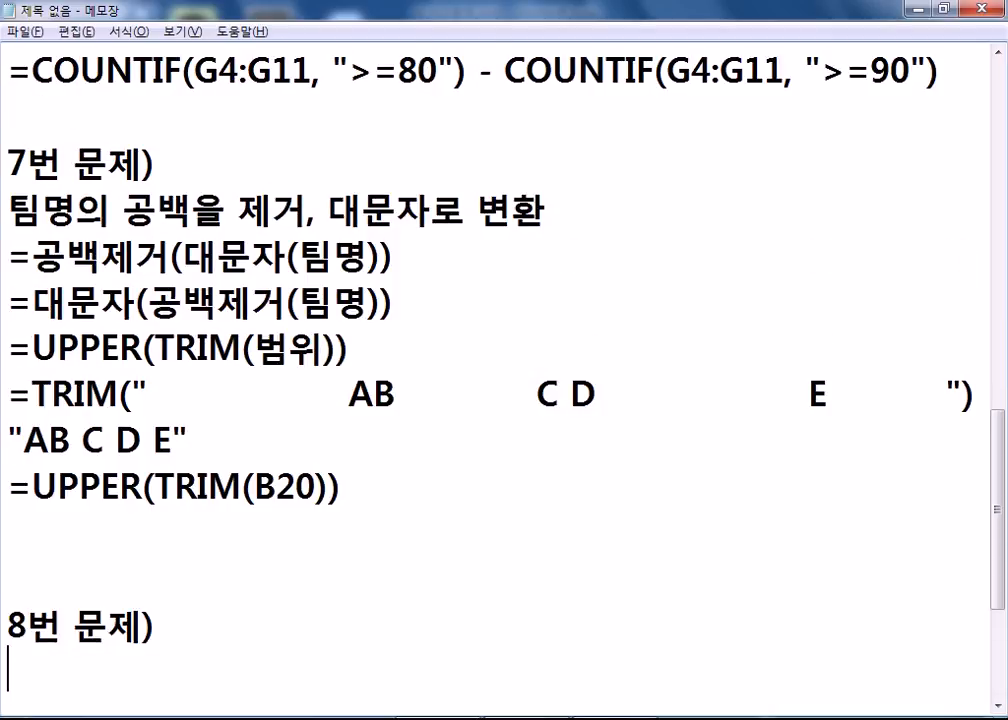
key("Return")
scroll(571, 36, "down", 2)
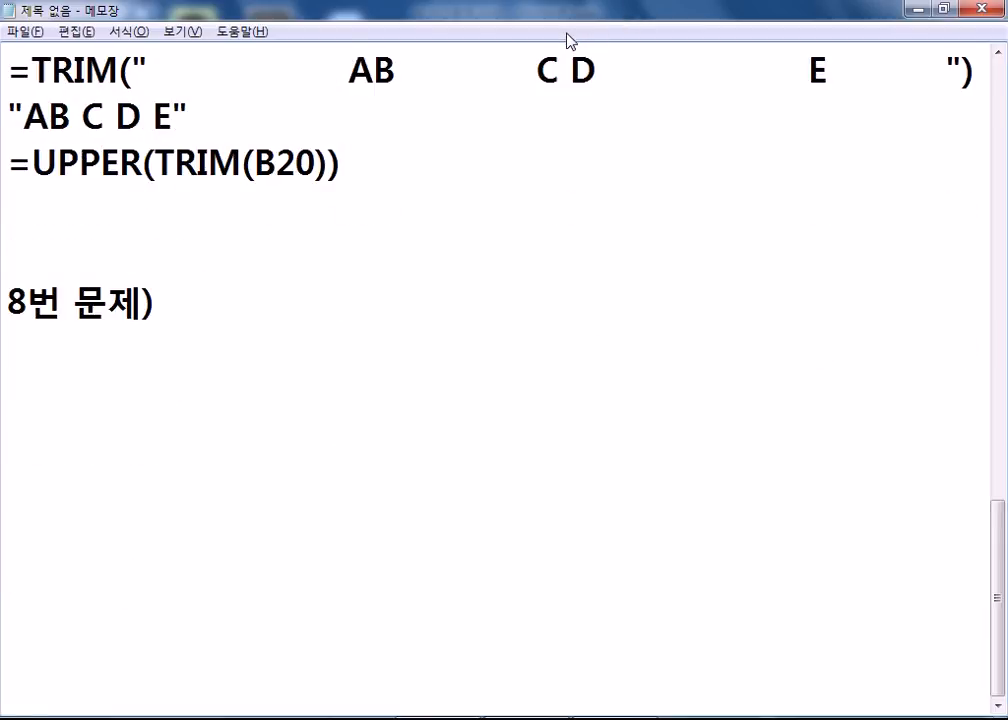
Step: Write the task line "국가명의 첫 문자를 대문자로 변환" under the problem 8 heading
type("국가명을")
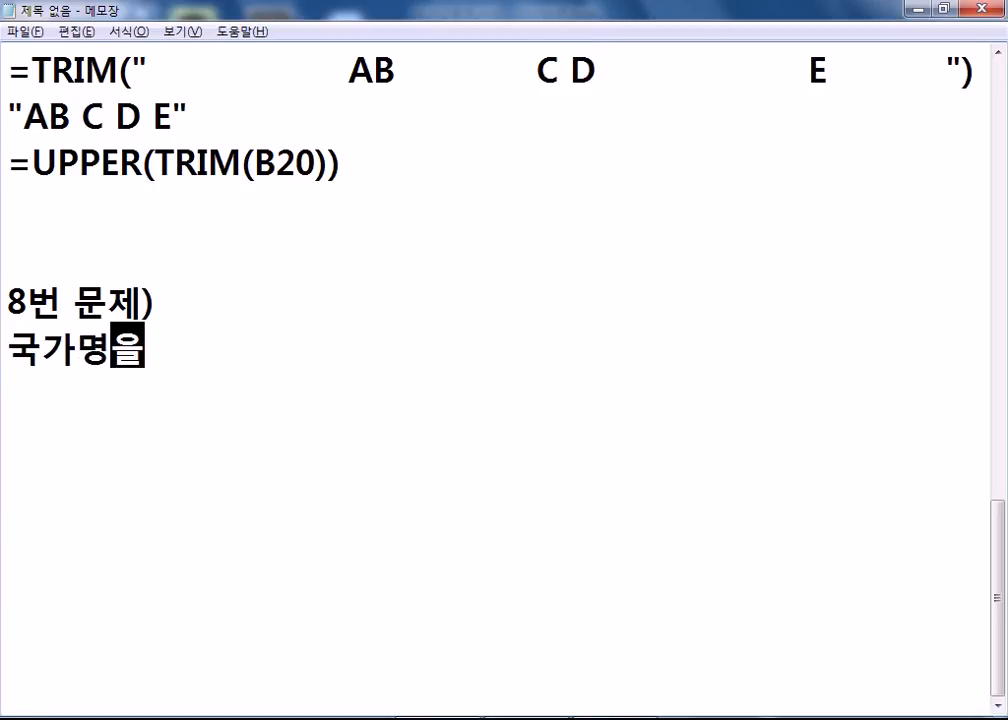
key("BackSpace")
type("의 첫 문자를 대부")
key("BackSpace")
key("BackSpace")
type("문자로 변환")
key("Return")
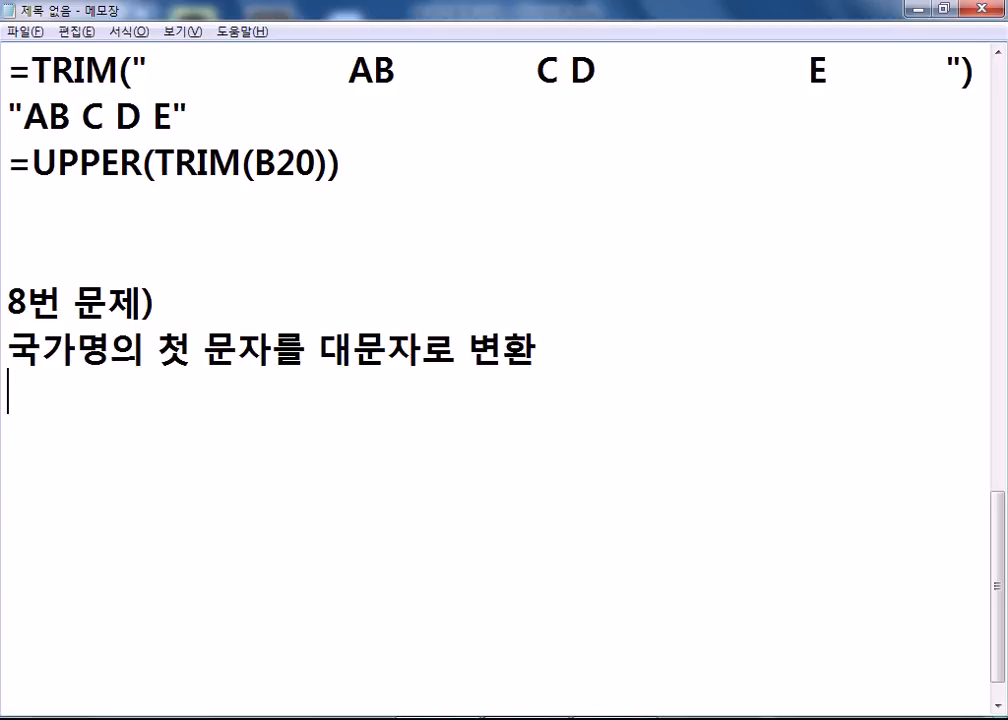
Step: Add the example line "abcd" -> "Abcd" below the problem 8 task description
type("AB")
key("BackSpace")
key("BackSpace")
type("\"a")
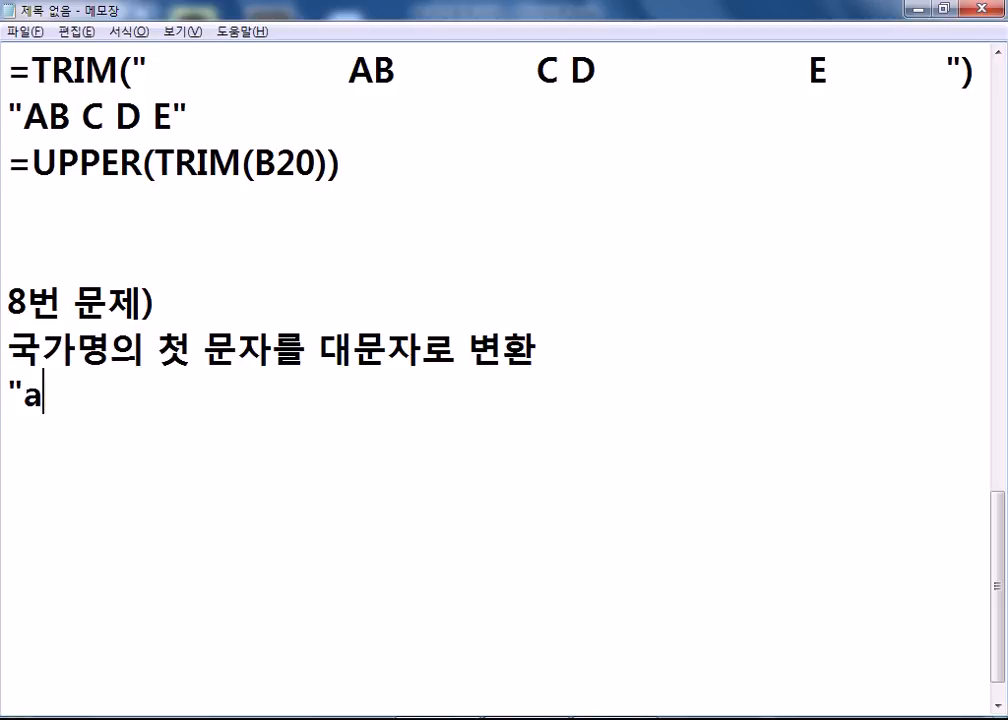
type("bcd\" -> \"")
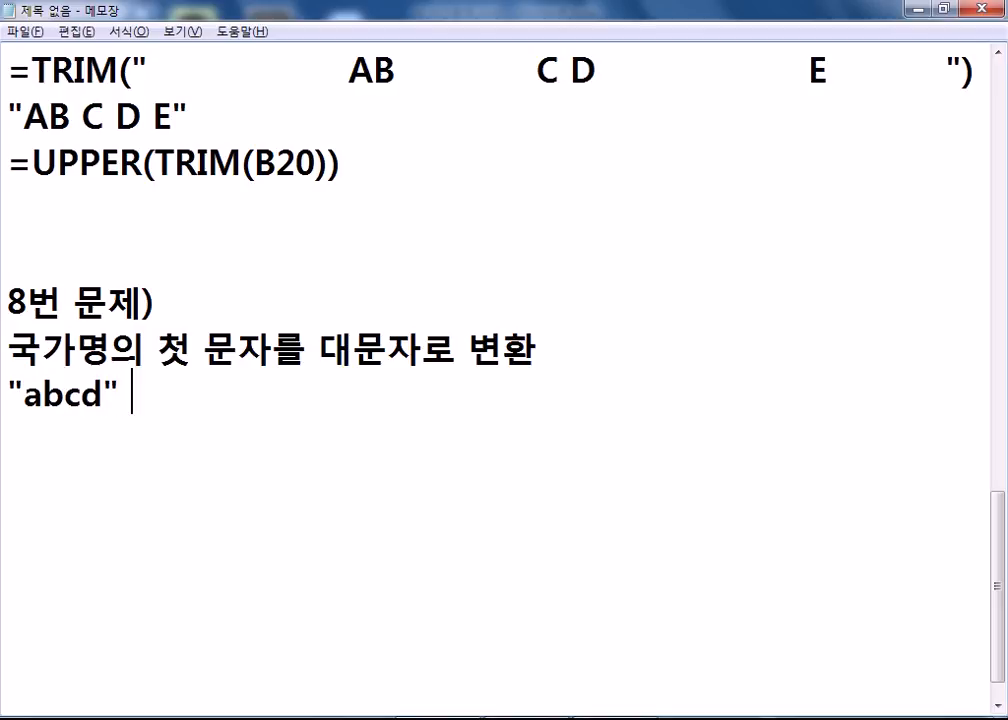
type("Abcd\"")
key("Return")
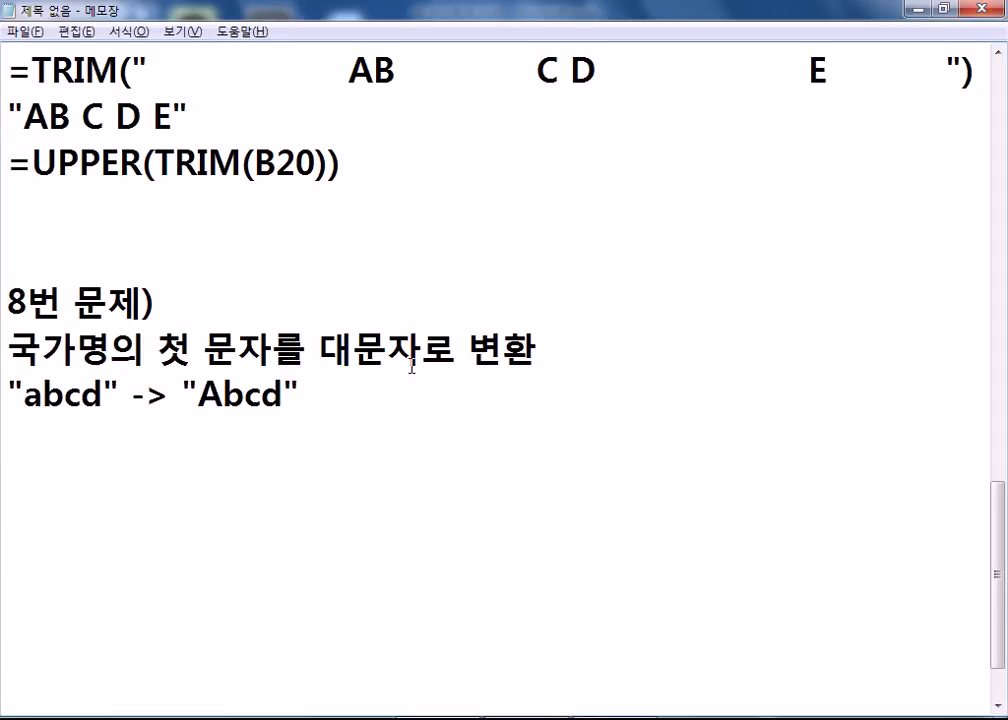
Step: Highlight abcd in the example and write the function form =PROPER(범위) on the line below
left_click_drag(25, 396, 103, 396)
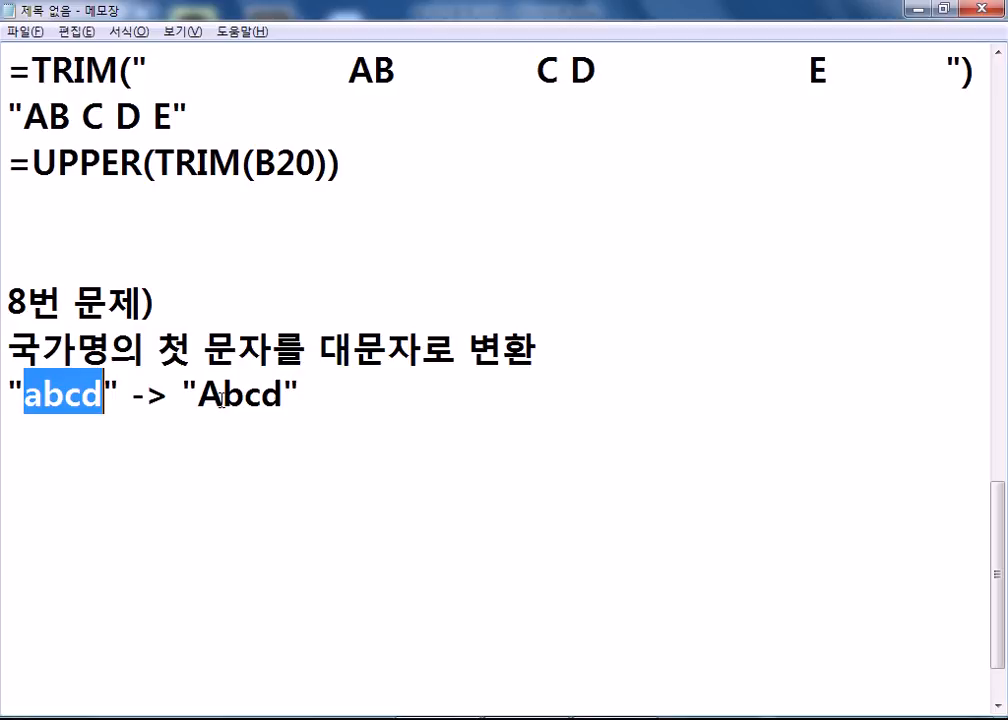
left_click(93, 436)
type("=")
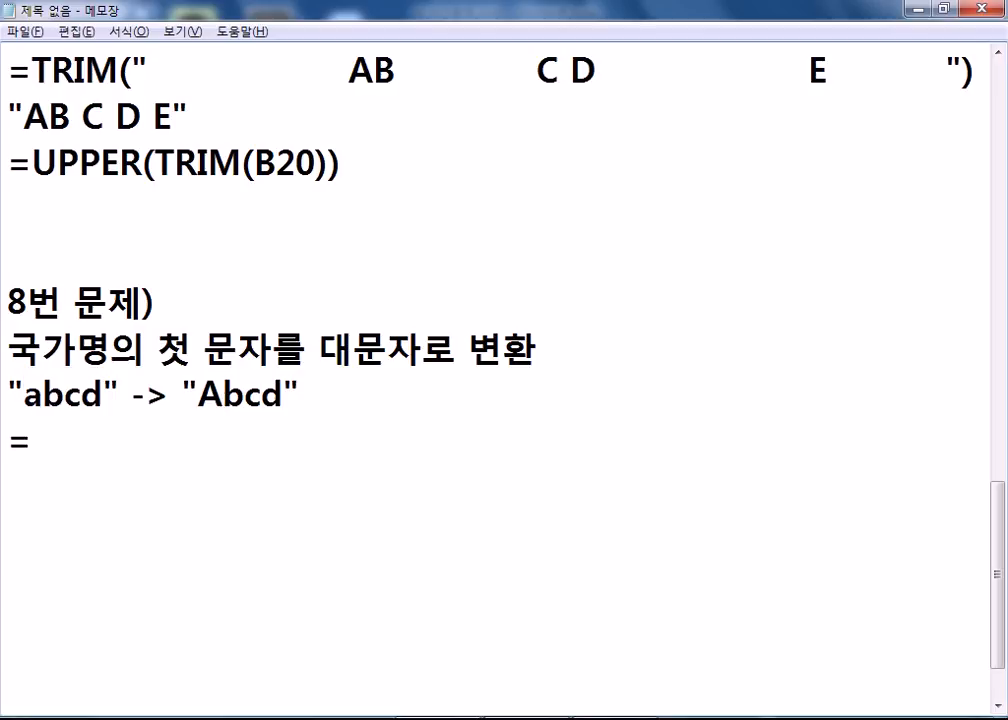
type("PRO")
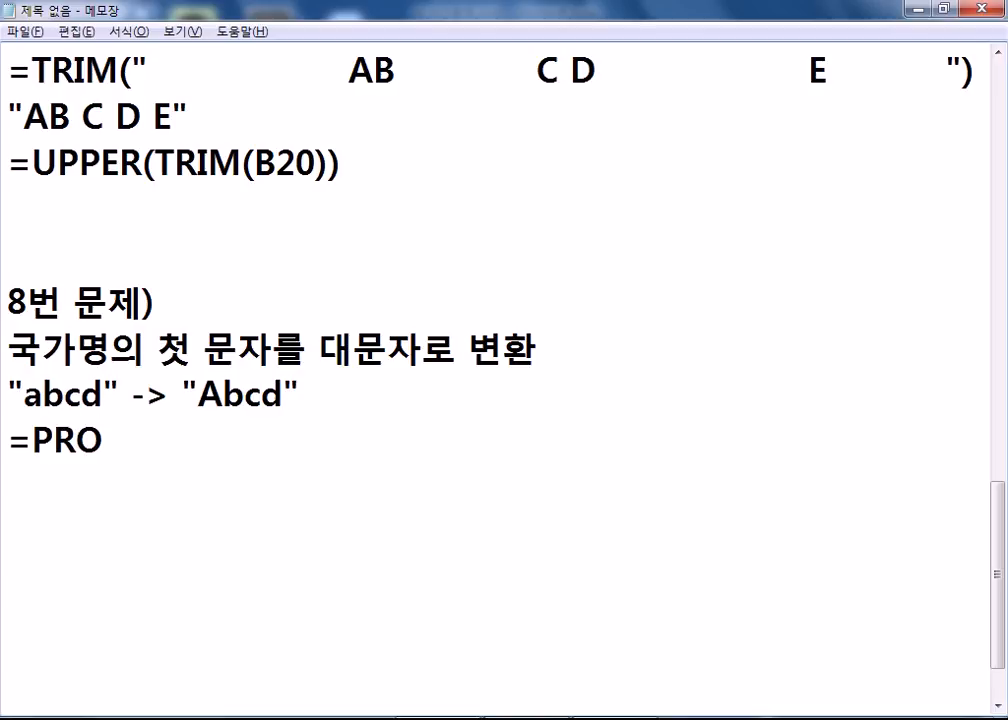
type("PER(")
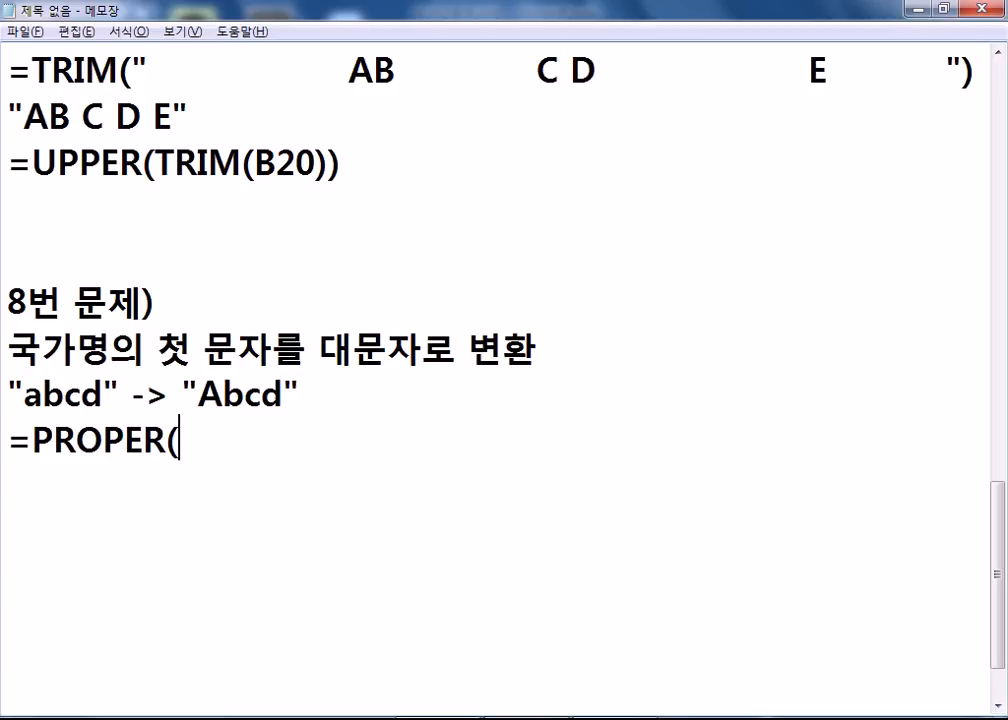
type("ㅂ범위)")
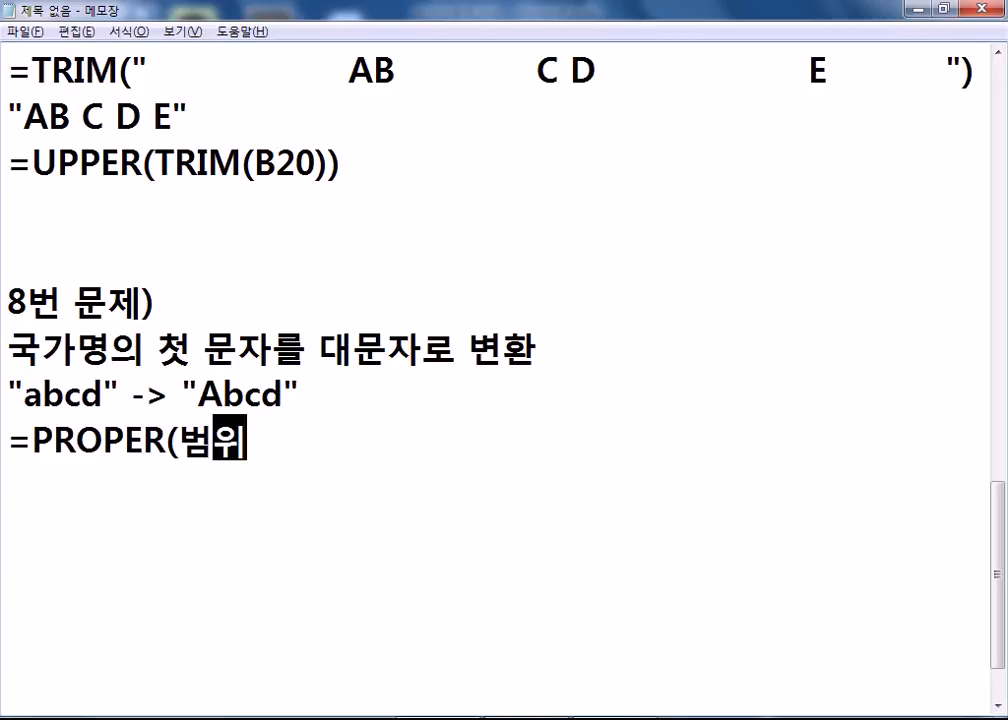
key("Return")
Step: Add the line "=LOWER(범위) : 소문자로 변환" below the PROPER function
type("=ㅣ")
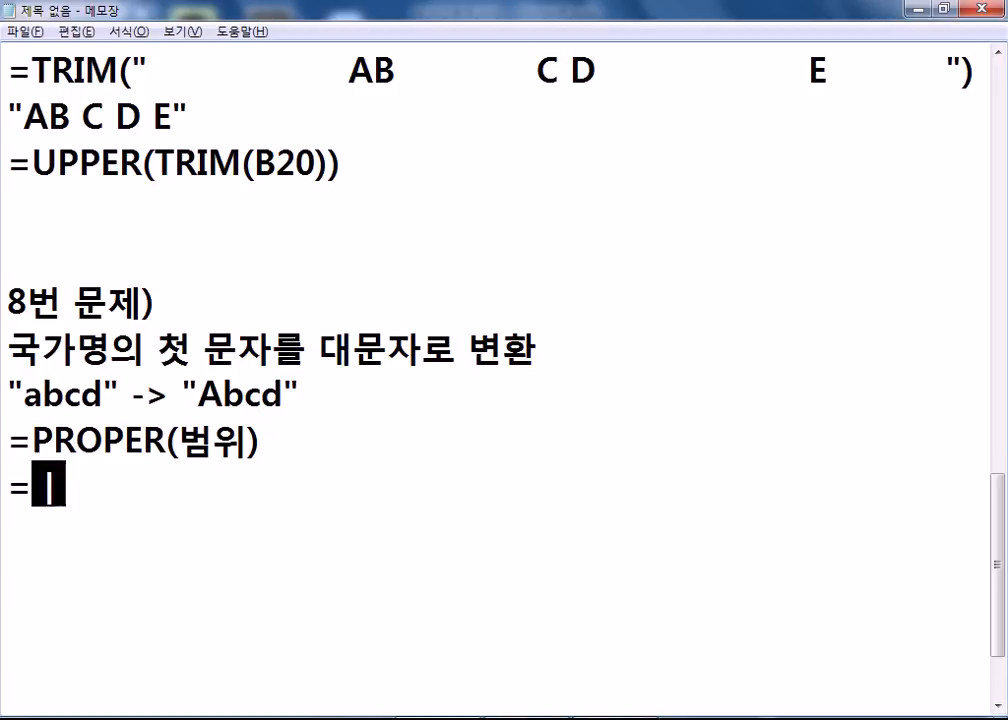
key("BackSpace")
type("LOWER")
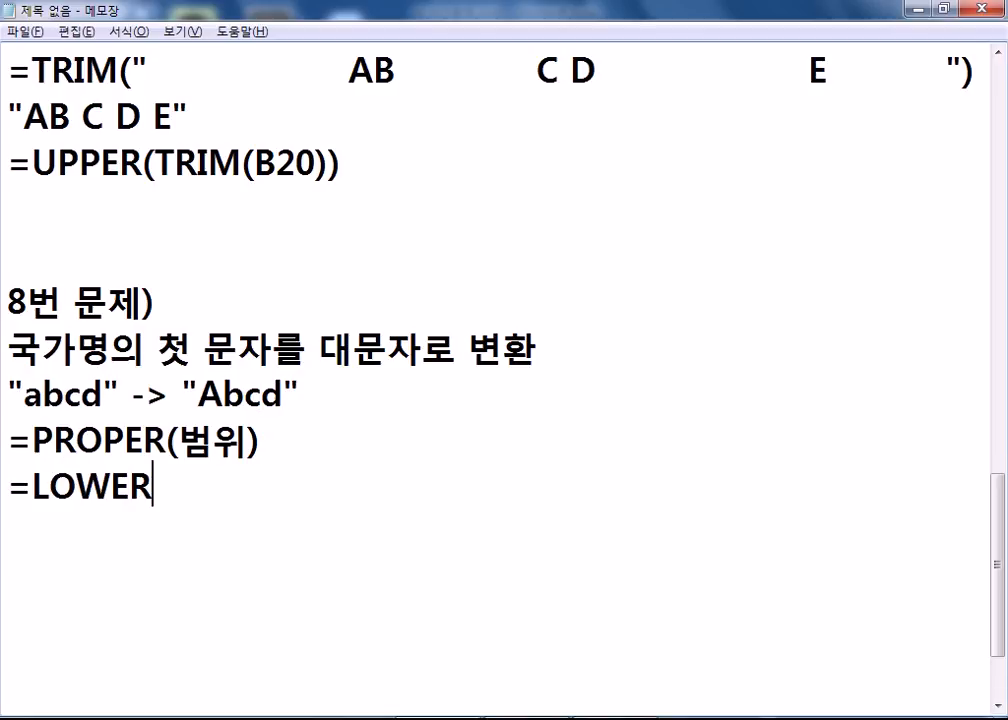
type("(ㅂ멈")
key("BackSpace")
key("BackSpace")
key("BackSpace")
key("BackSpace")
type("버ㅗㅁ")
key("BackSpace")
key("BackSpace")
key("BackSpace")
type("범위")
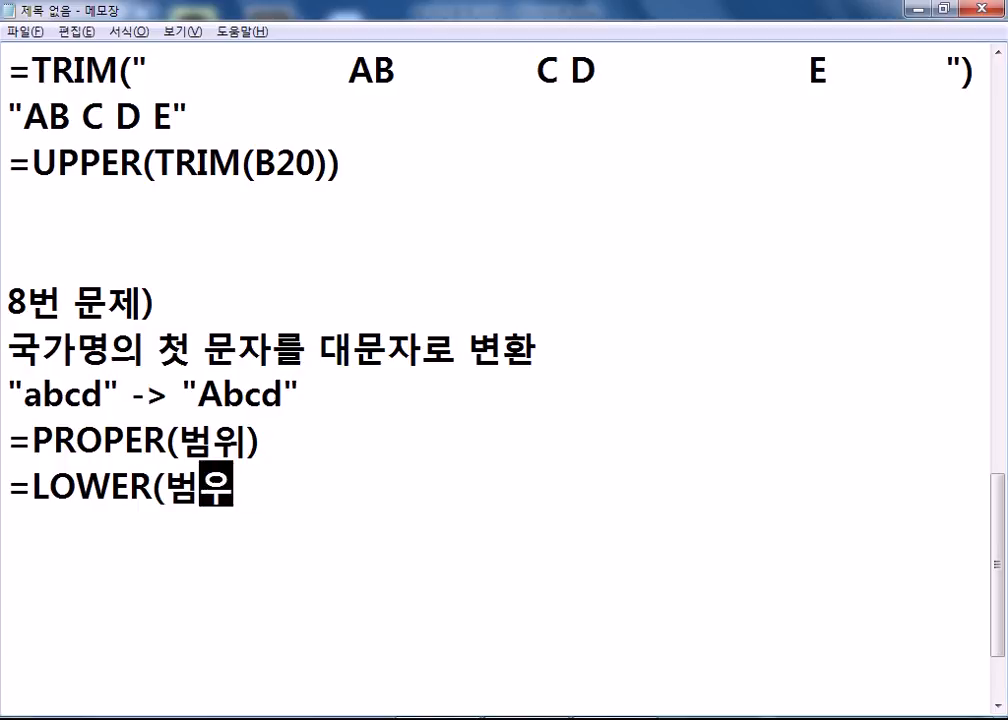
key("BackSpace")
type(") :")
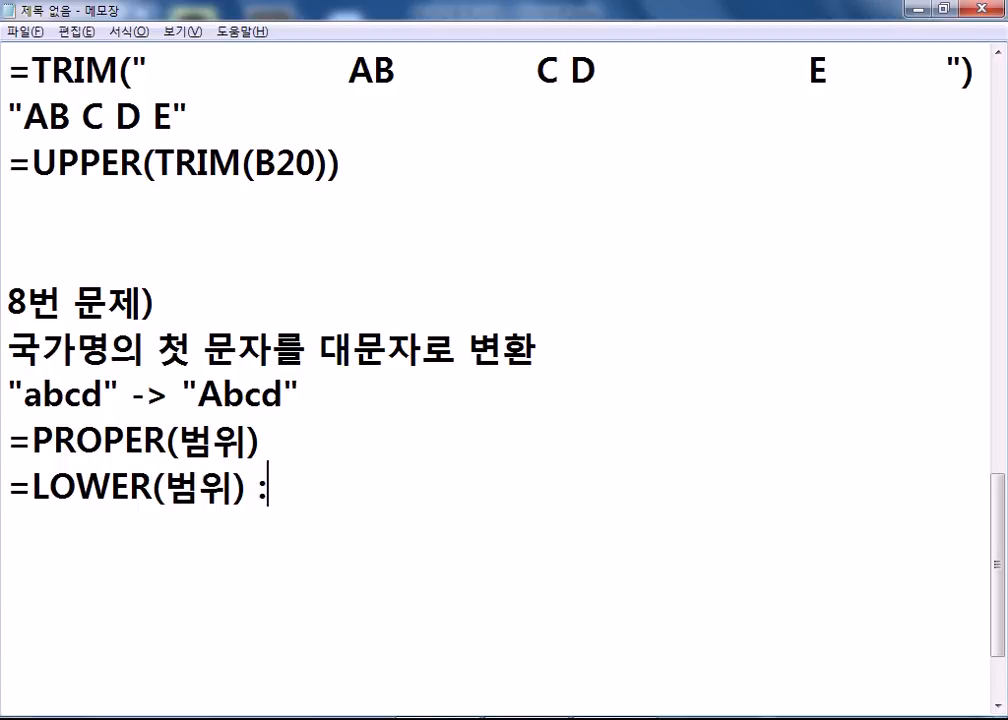
type(" 소문자로 변환")
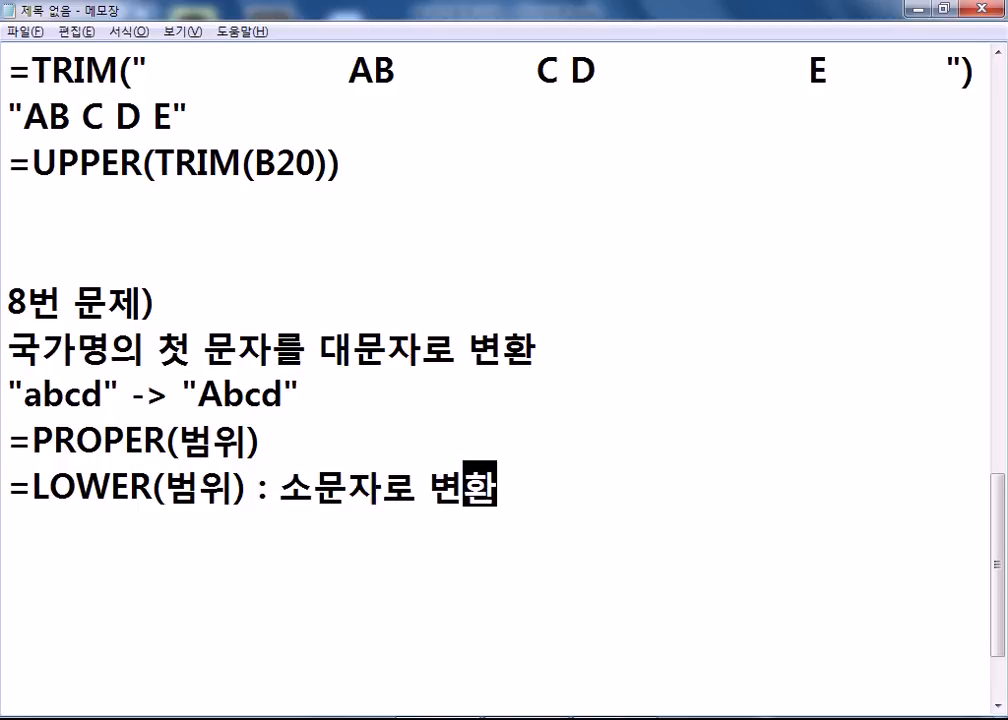
key("Return")
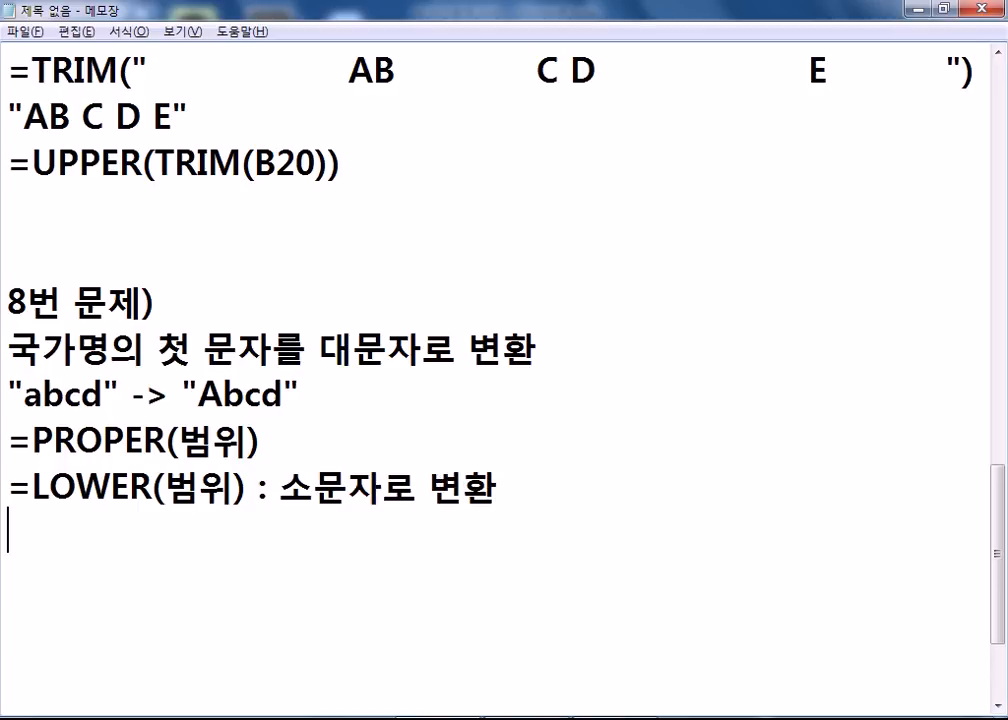
Step: Append the description ": 첫 글자만 대문자로 변환" to the PROPER line and add blank lines below the LOWER line
key("Up")
key("Up")
key("End")
type(": 첫 글자만 댐문자로 변호ㅏㄴ")
key("Down")
key("Return")
key("Return")
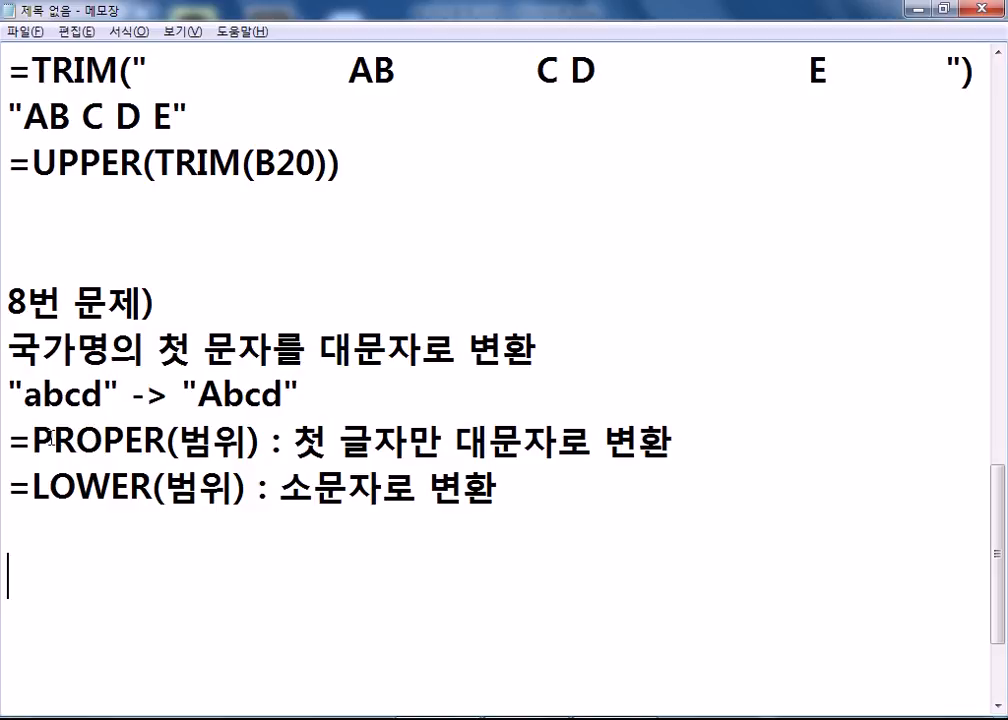
Step: Switch to Excel, enter =PROPER(C20) in E20 and fill it down through E24
key("alt+Tab")
left_click(620, 353)
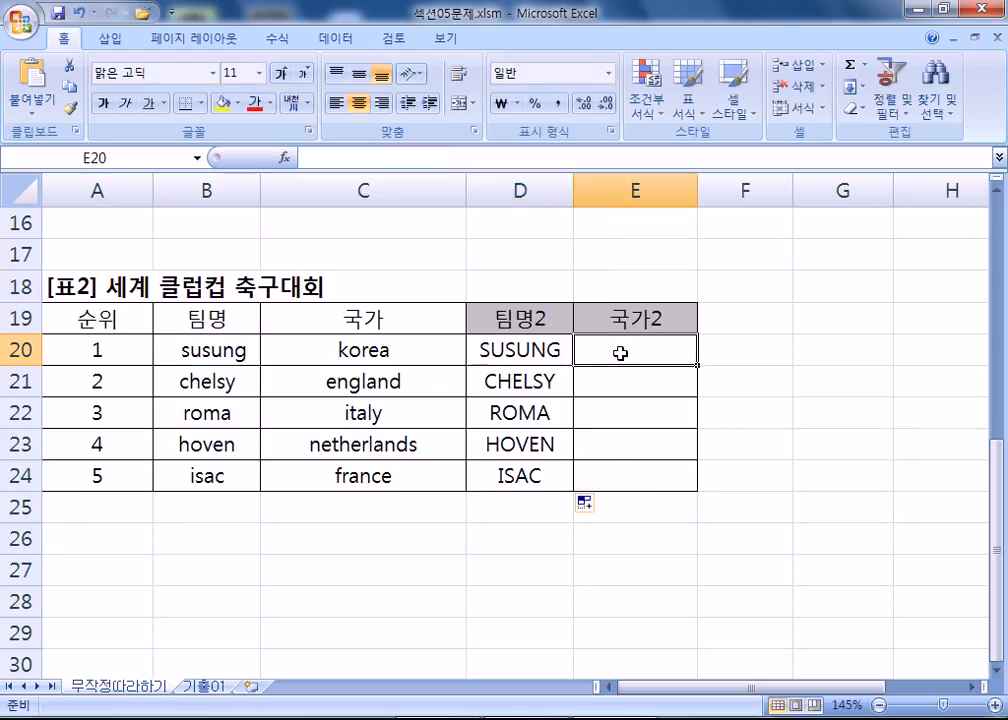
type("=PR")
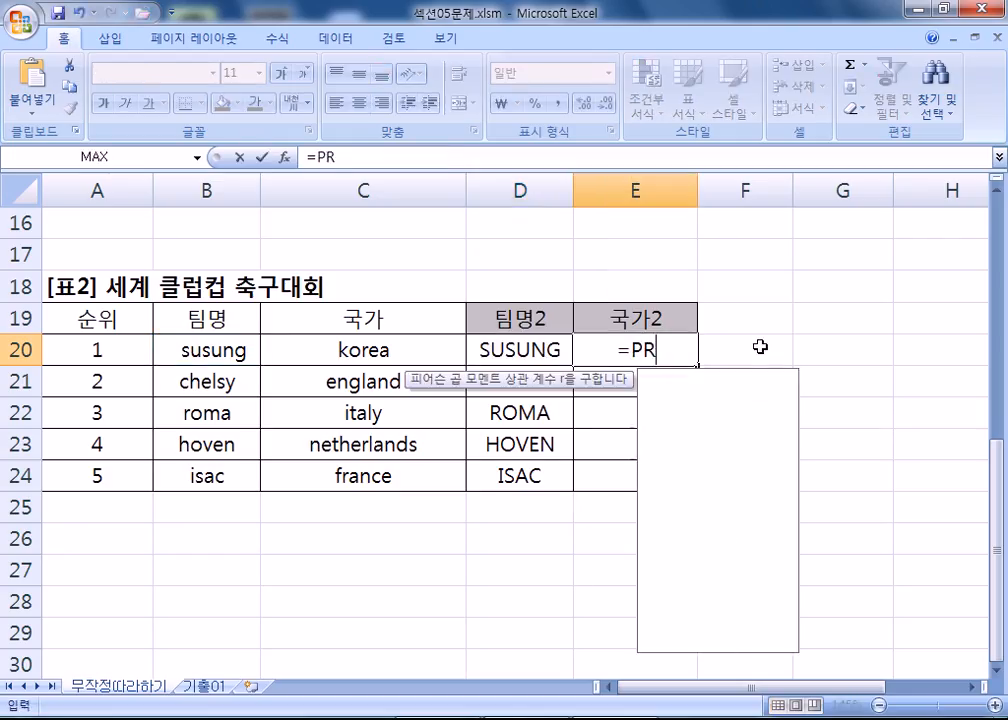
key("Down")
key("Down")
key("Down")
key("Down")
key("Down")
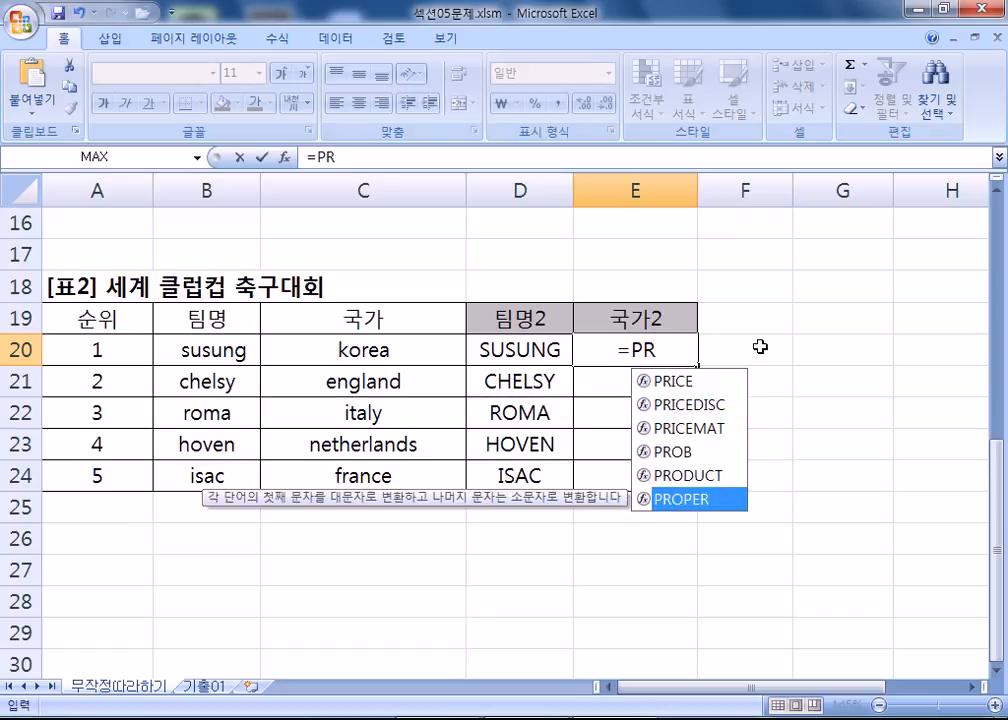
key("Tab")
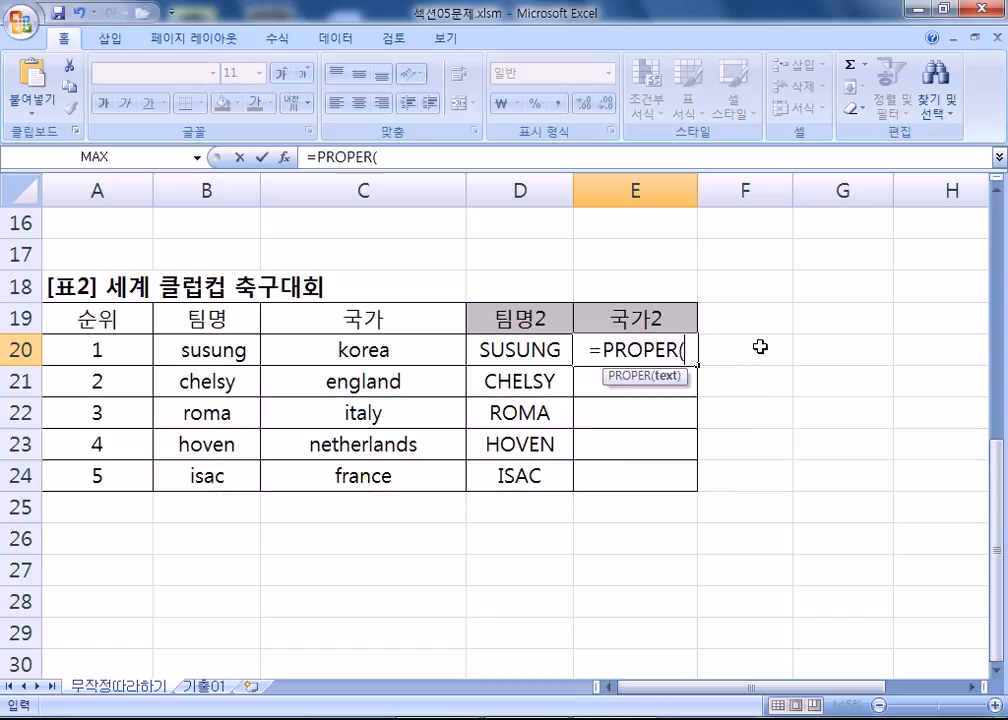
left_click(333, 345)
key("Return")
left_click(677, 353)
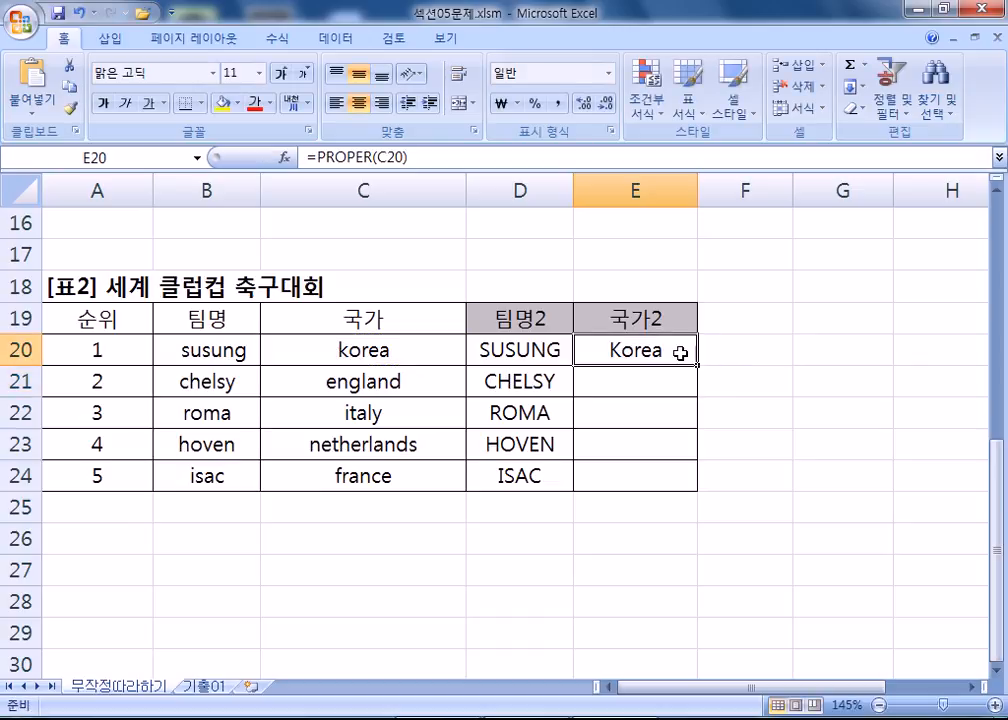
double_click(697, 365)
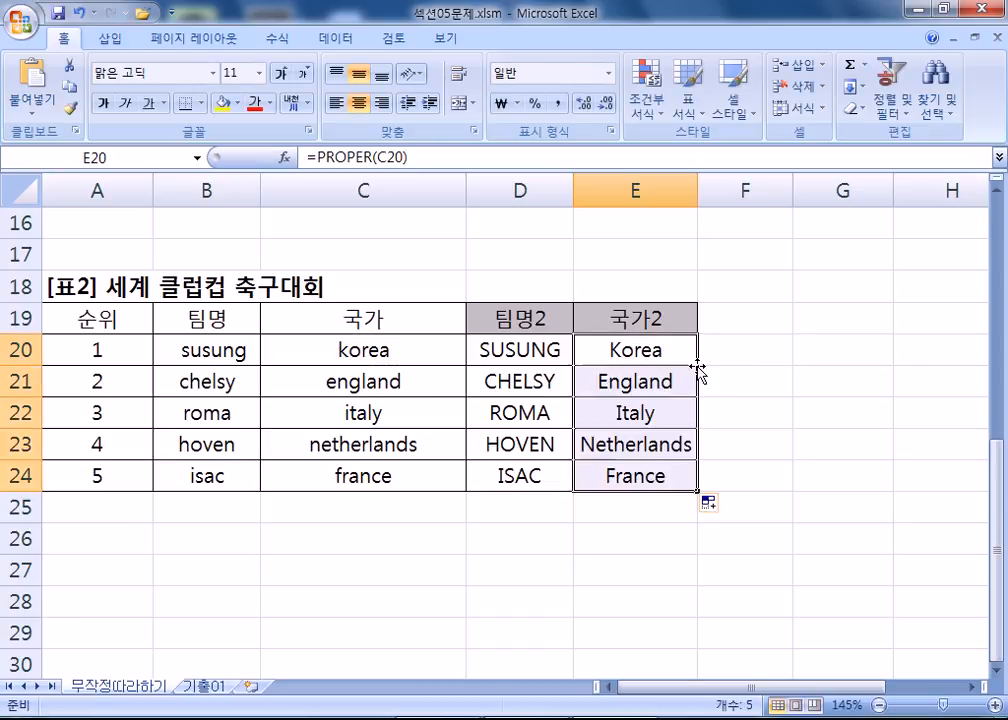
Step: Copy the PROPER formula from E20 and paste it into the memo below the LOWER line
left_click(650, 351)
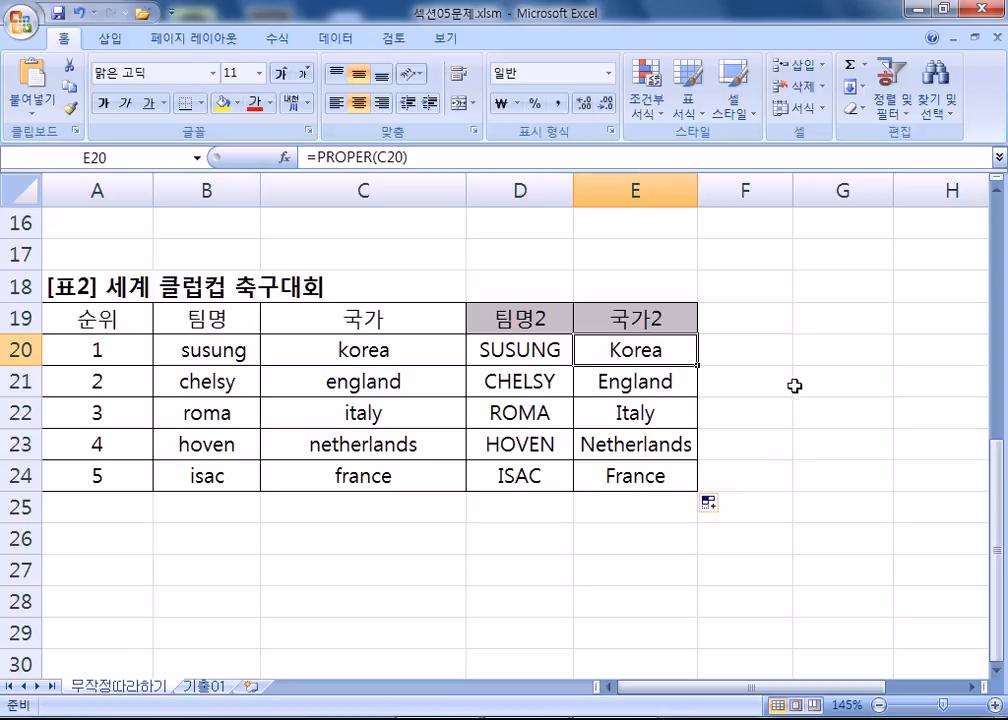
left_click_drag(424, 149, 259, 140)
key("ctrl+c")
key("alt+Tab")
left_click(123, 532)
key("ctrl+v")
key("Return")
scroll(288, 532, "down", 1)
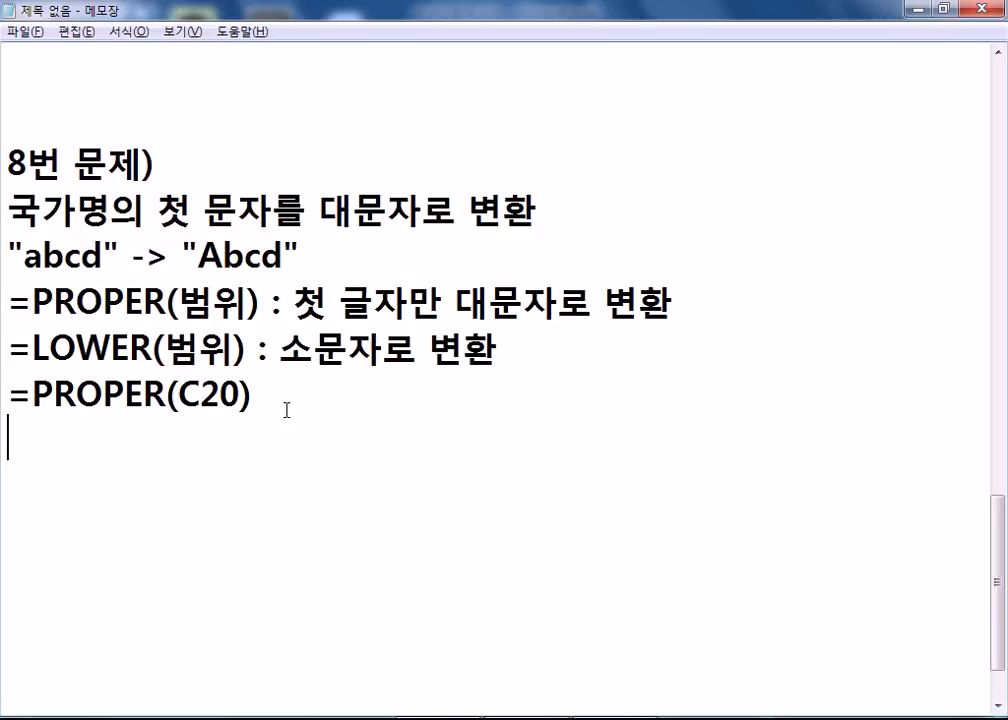